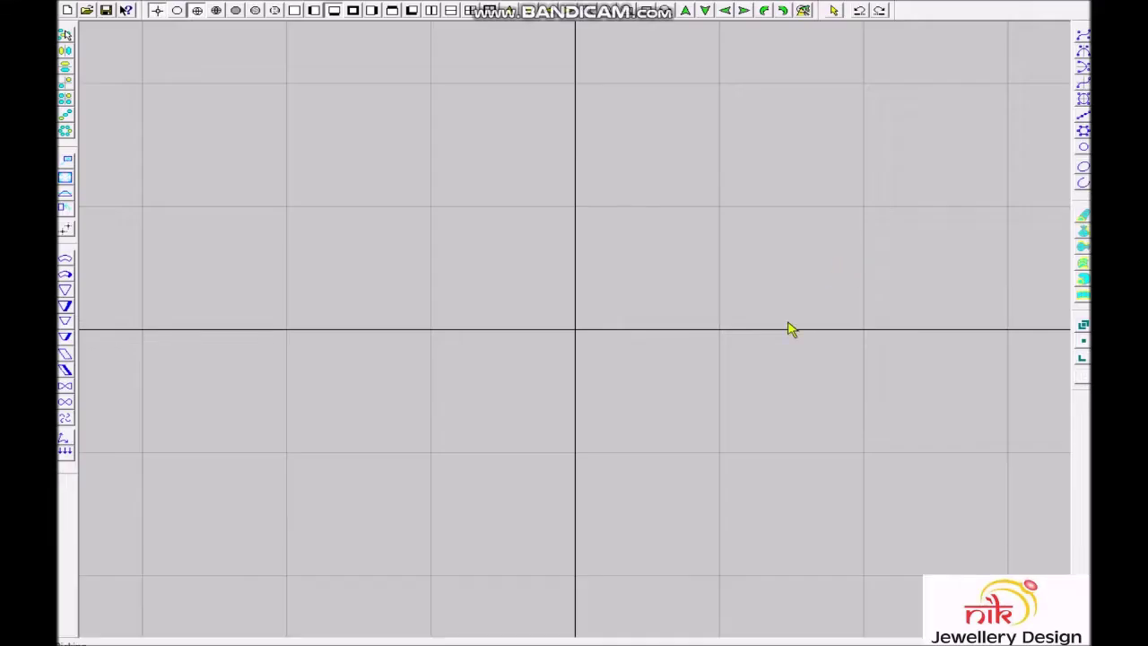
Lay straight guide lines across the front-view canvas.
click(789, 329)
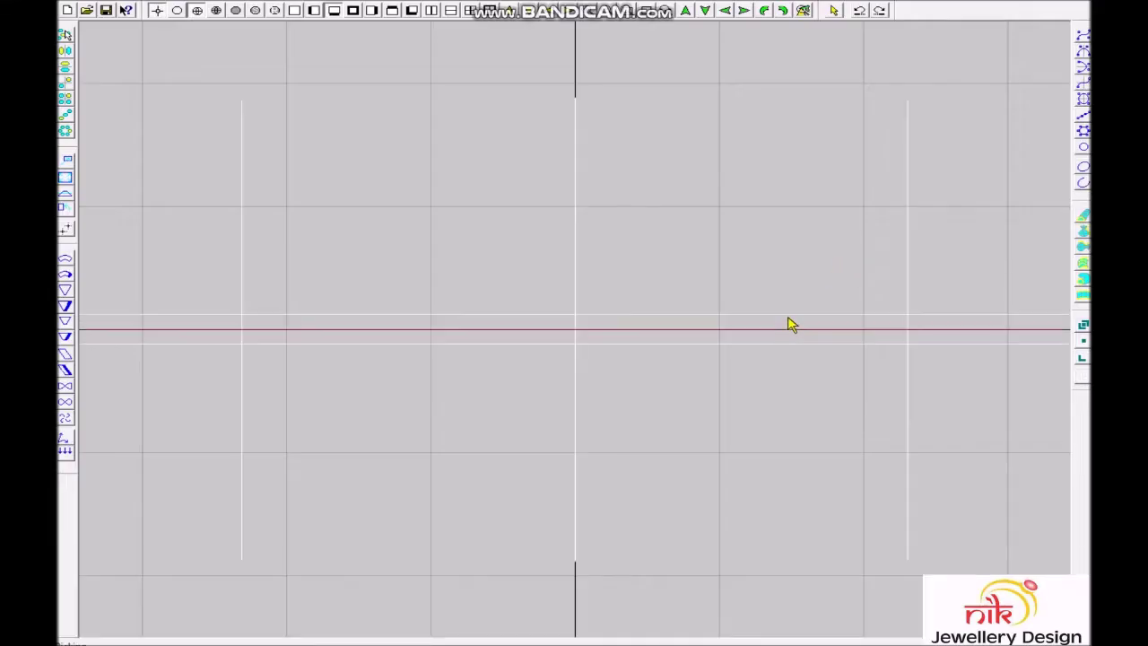
Add symmetric guide lines and set the bangle photo as the background image.
right_click(727, 315)
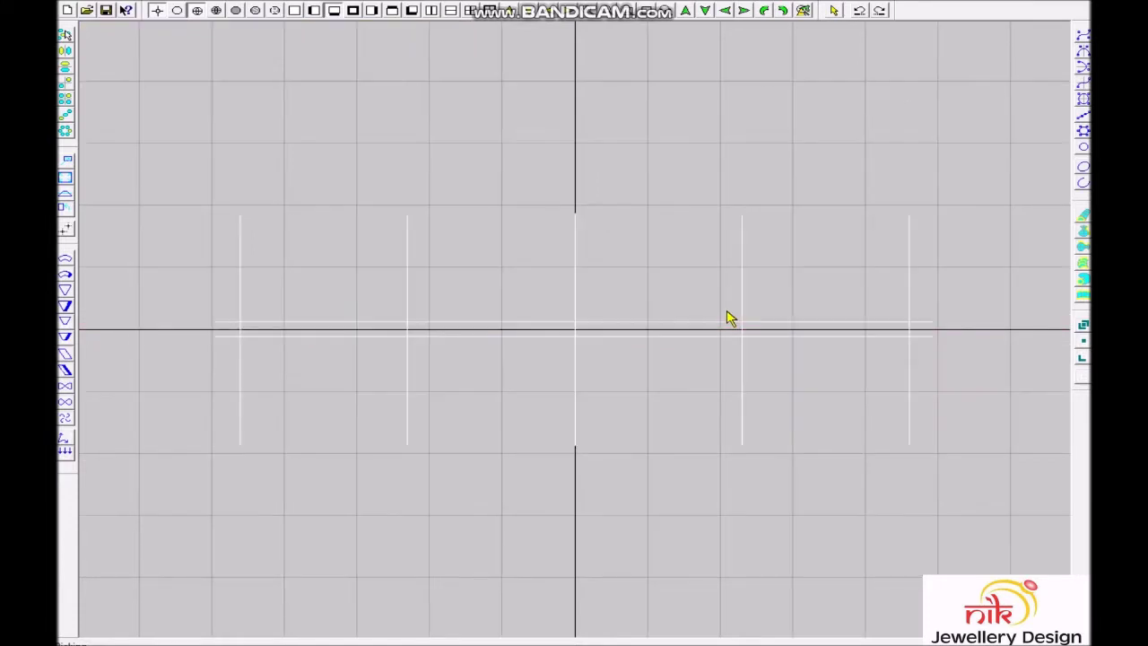
scroll(614, 430, up, 2)
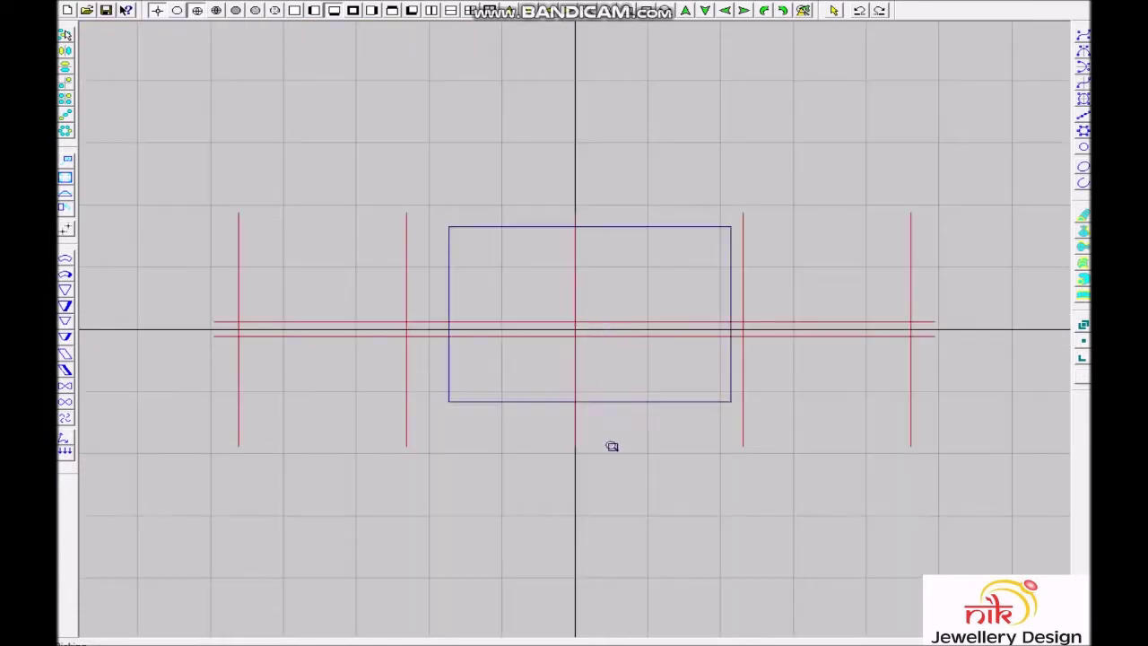
double_click(586, 330)
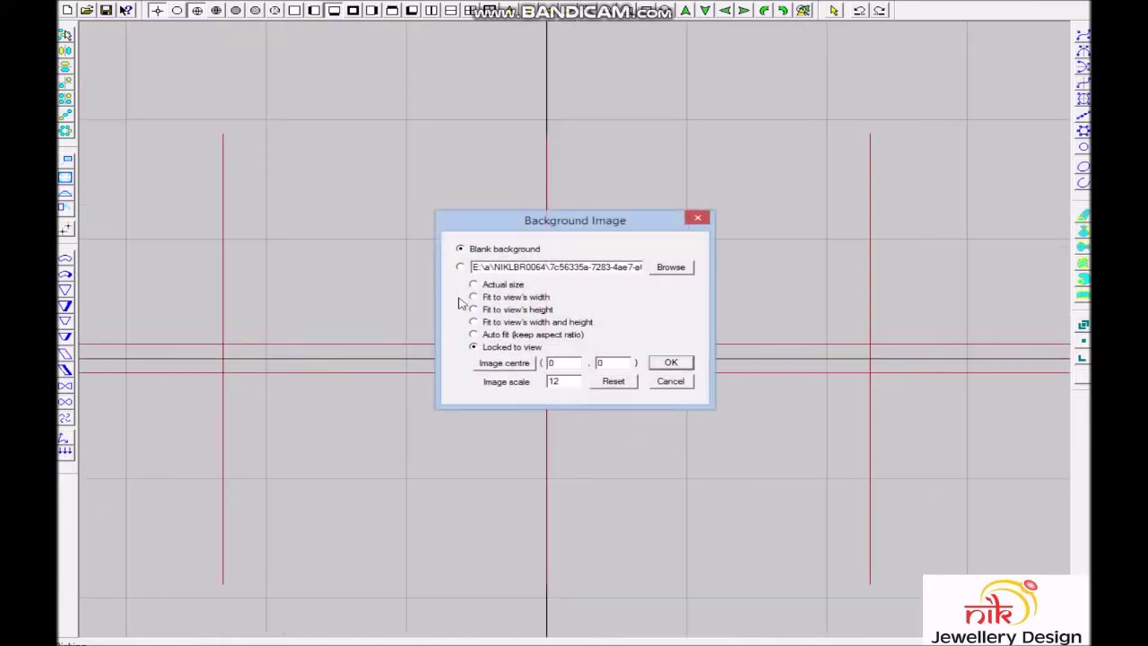
click(460, 267)
key(Return)
scroll(532, 389, up, 1)
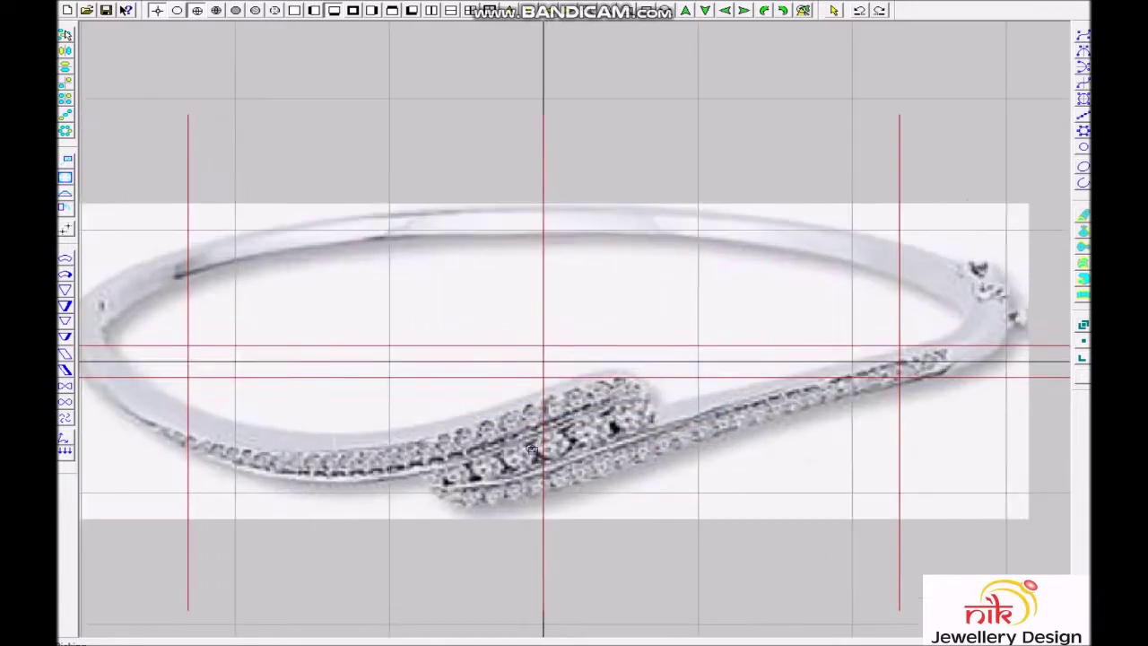
scroll(555, 466, up, 2)
key(ctrl+d)
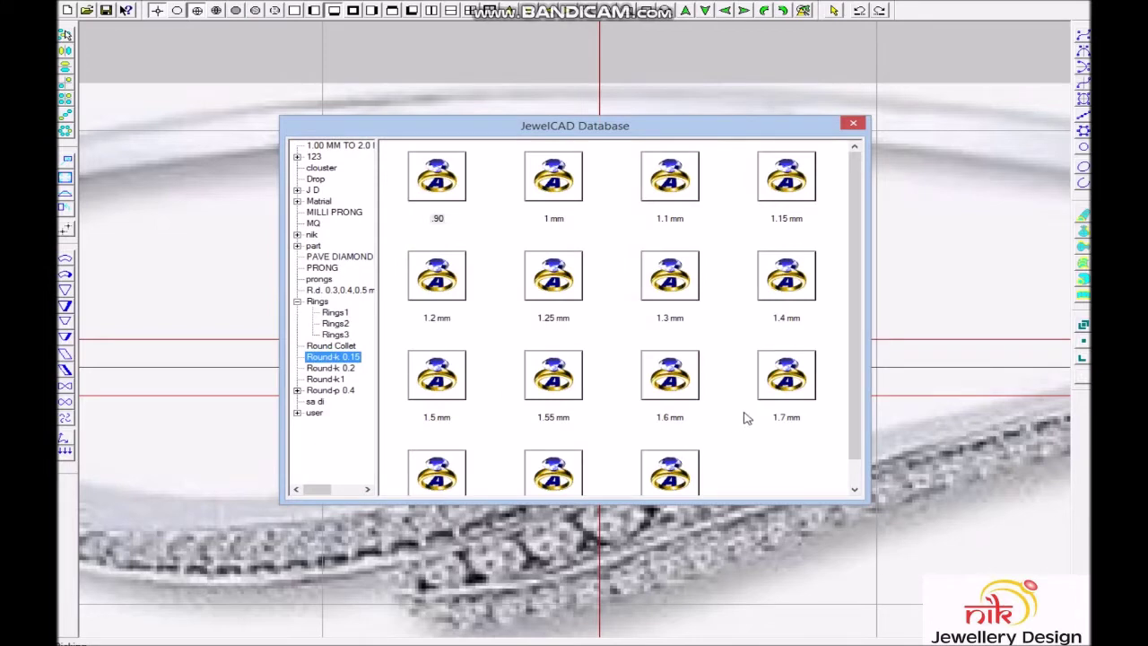
Insert a round prong-set collet from the Database and load the 1.9 mm round setting.
scroll(838, 432, down, 1)
double_click(558, 437)
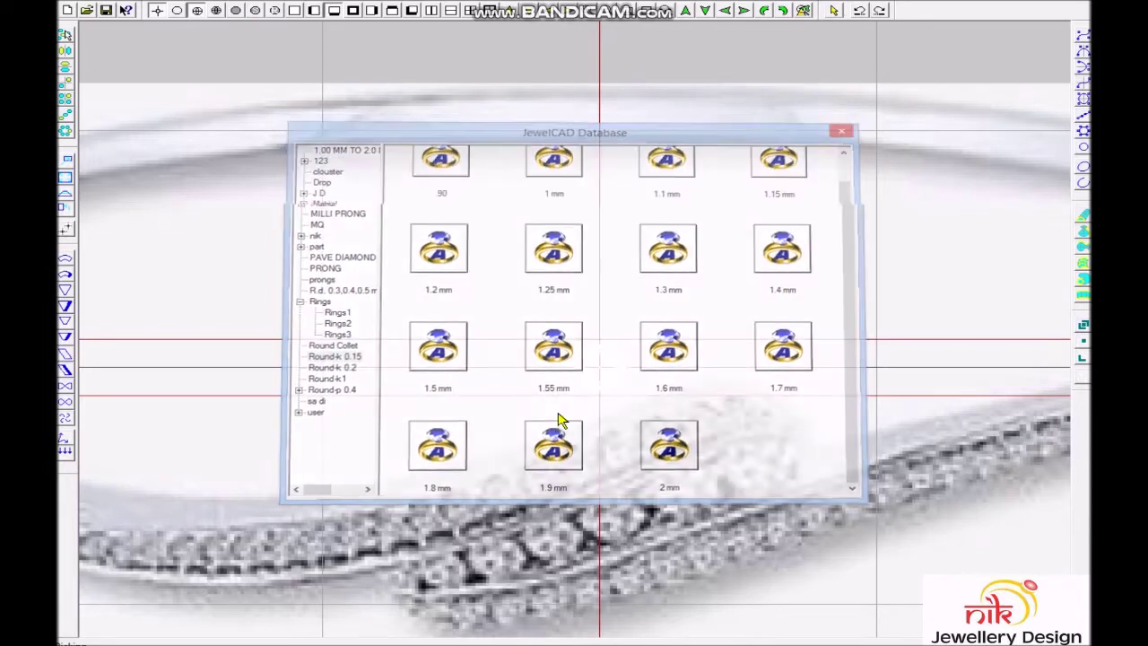
click(599, 366)
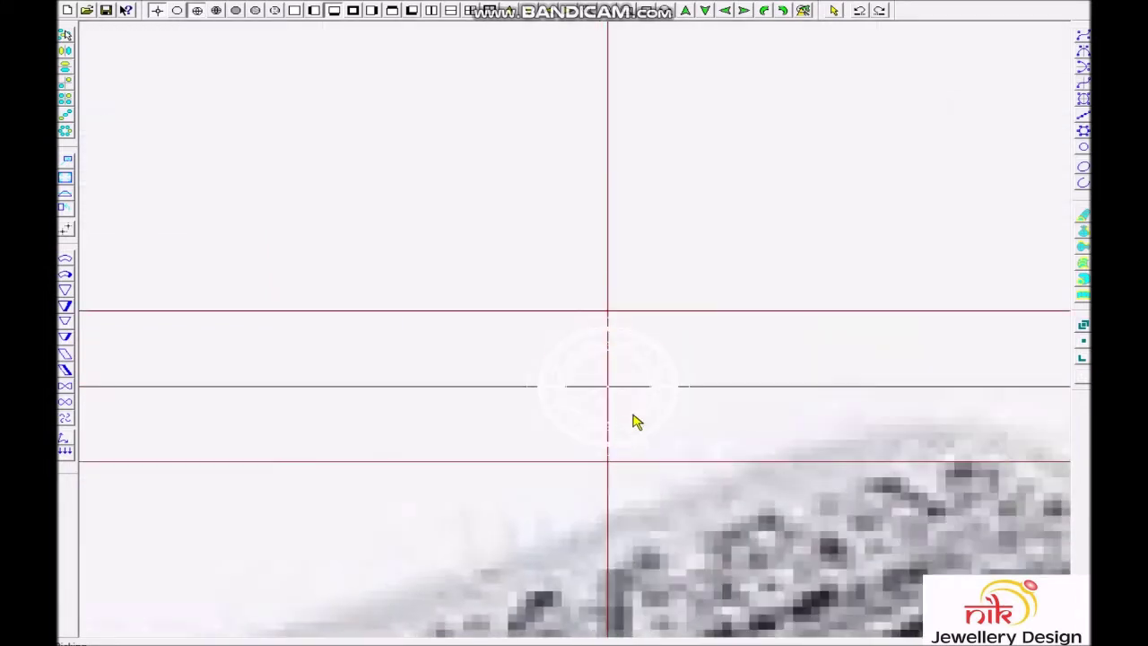
right_click(655, 435)
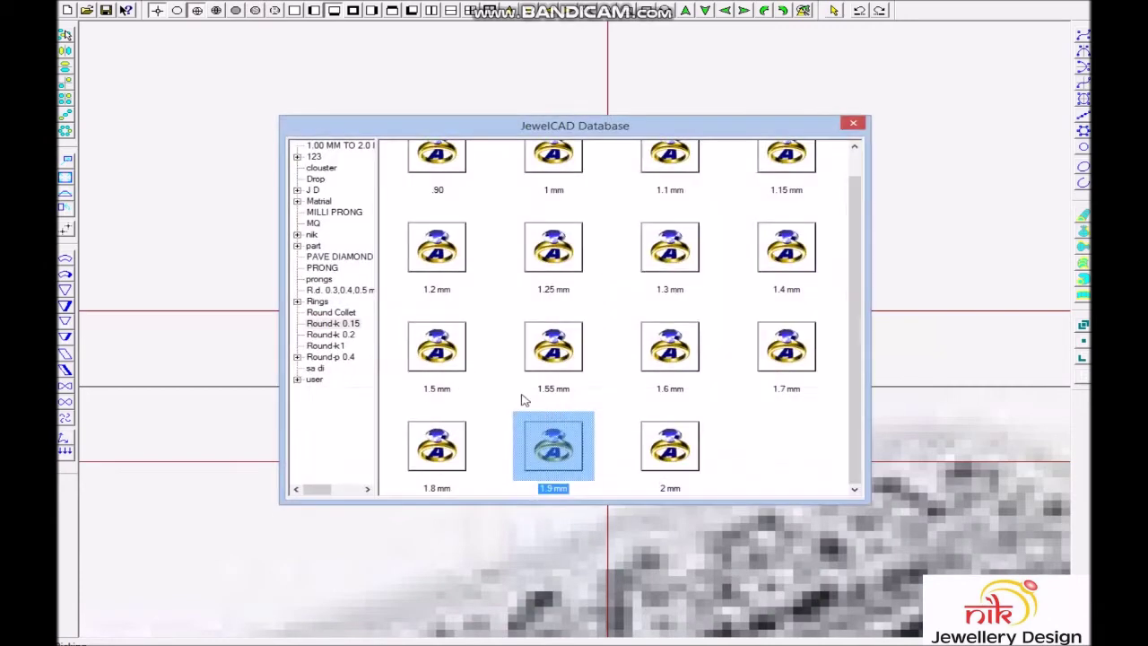
double_click(554, 391)
Rotate the 1.9 mm collet 45 degrees In/Out with Transform.
key(ctrl+t)
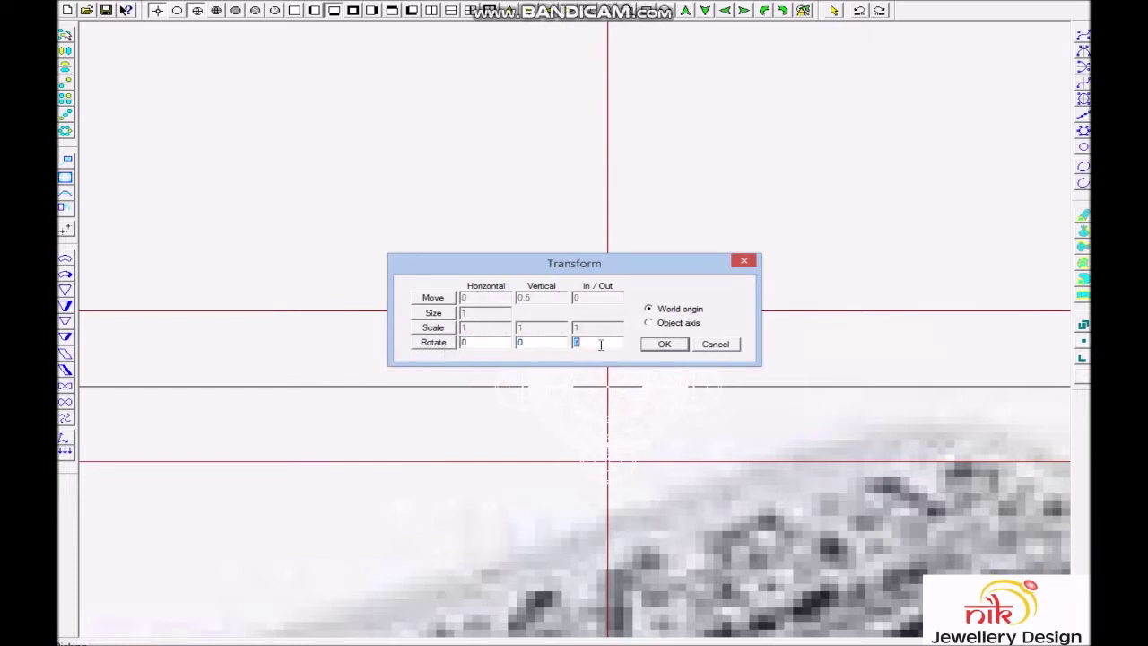
text(5)
key(Return)
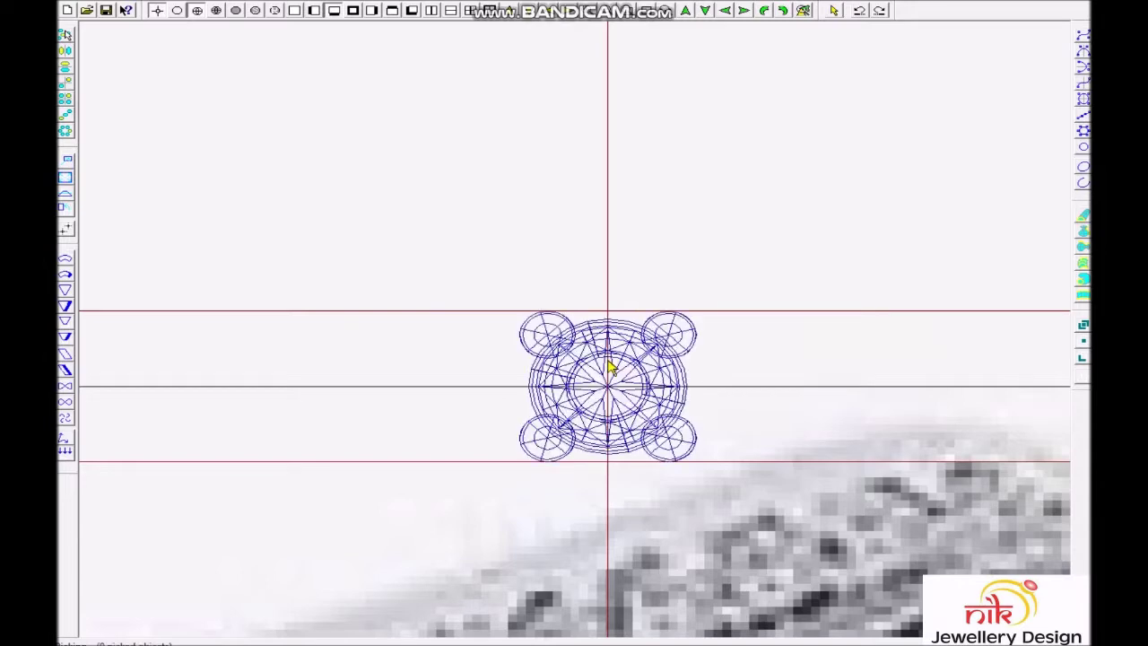
drag(648, 420, 774, 440)
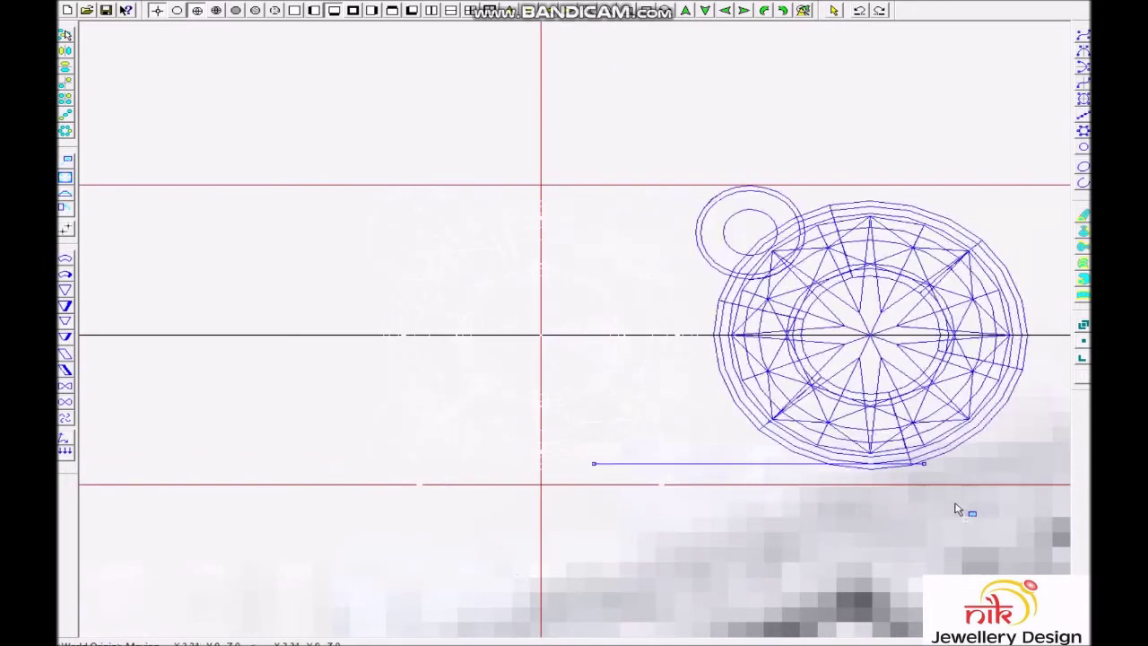
Insert another round diamond collet from the Database and apply the transform to it.
key(ctrl+d)
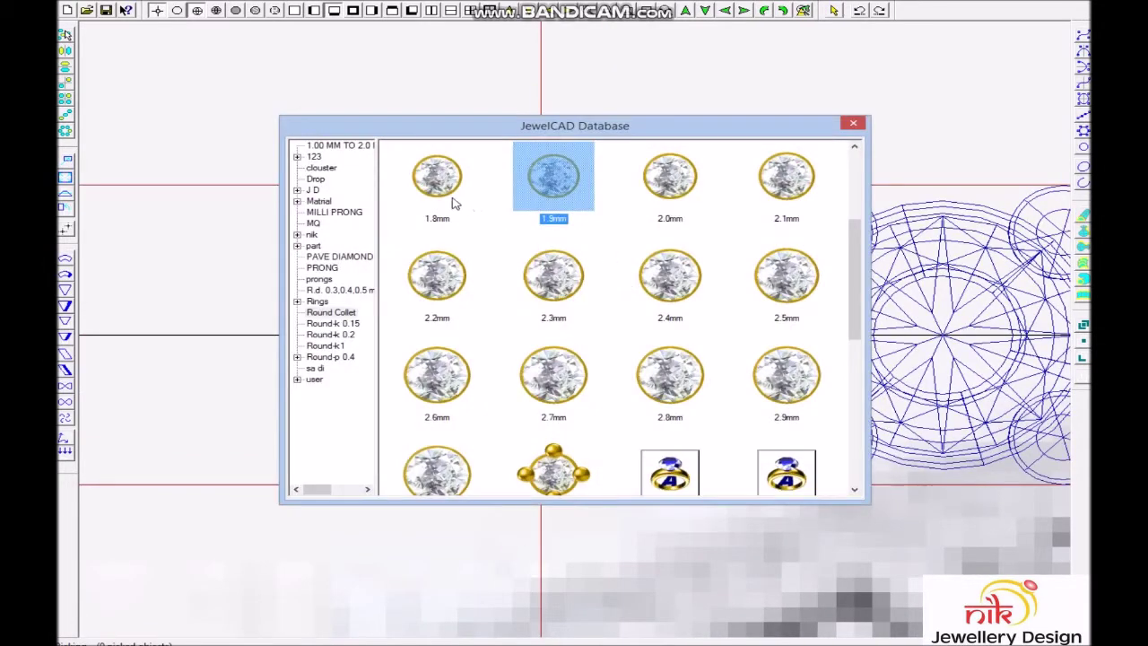
double_click(440, 193)
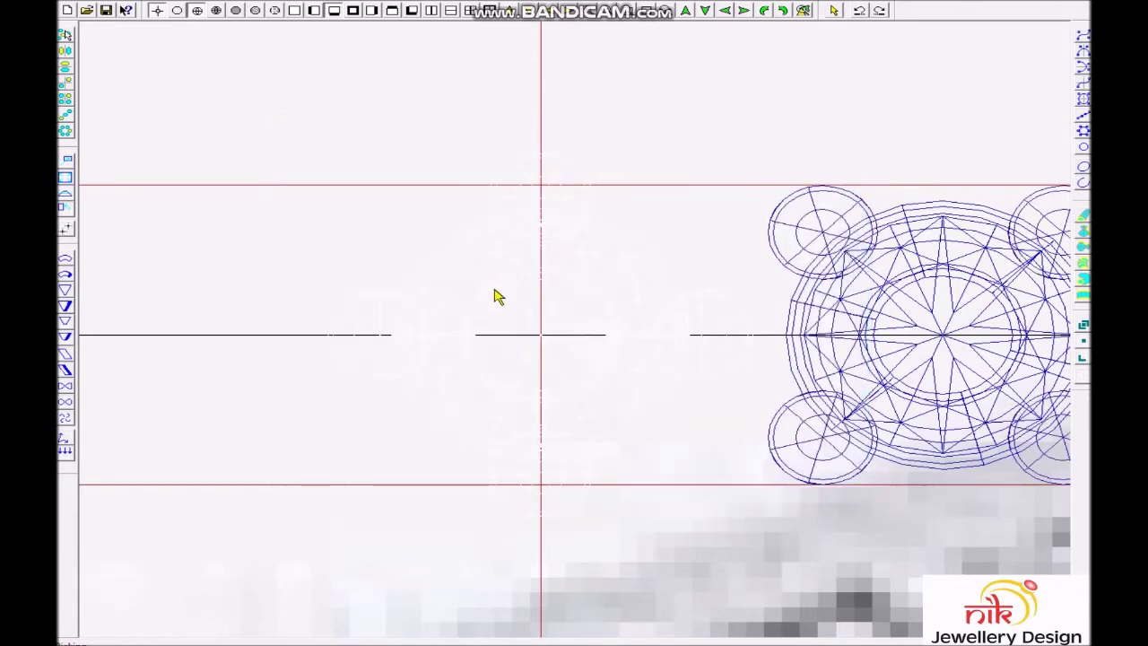
click(664, 341)
click(826, 412)
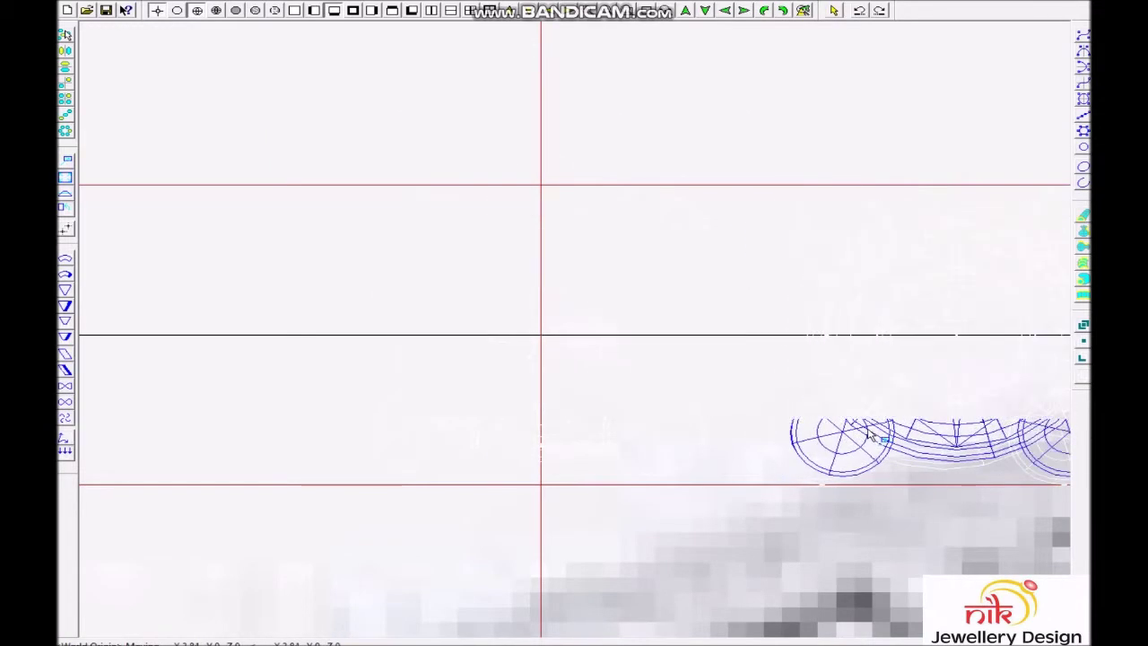
Insert a 1.8 mm round collet and drag the collets right along the band.
key(ctrl+d)
scroll(577, 295, up, 2)
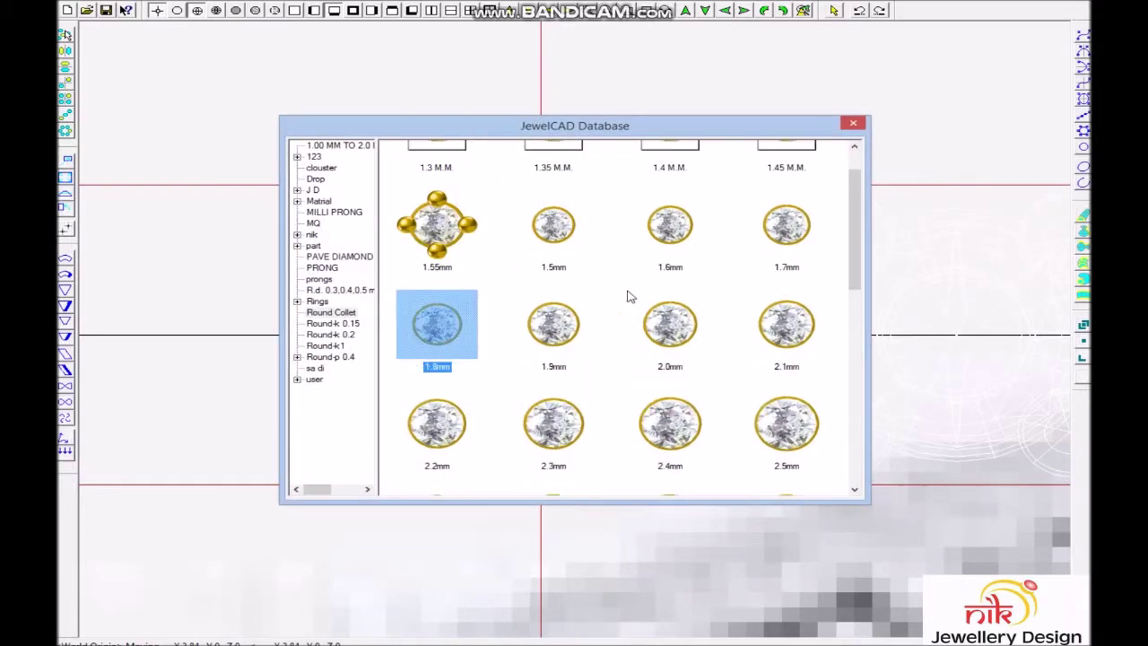
double_click(801, 229)
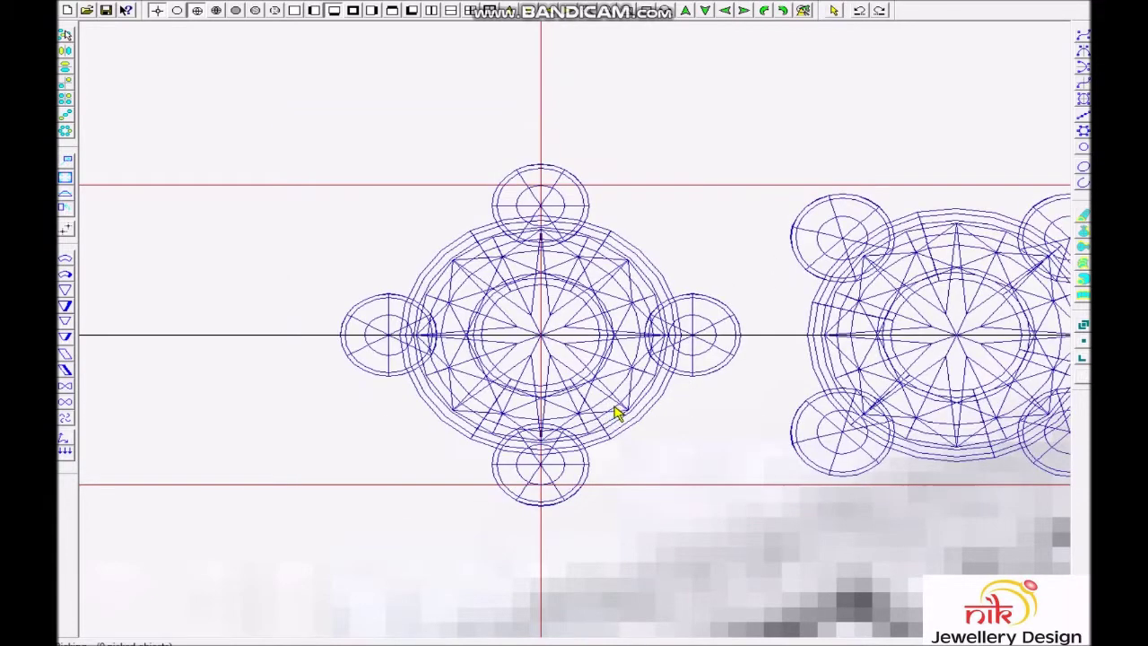
key(ctrl+t)
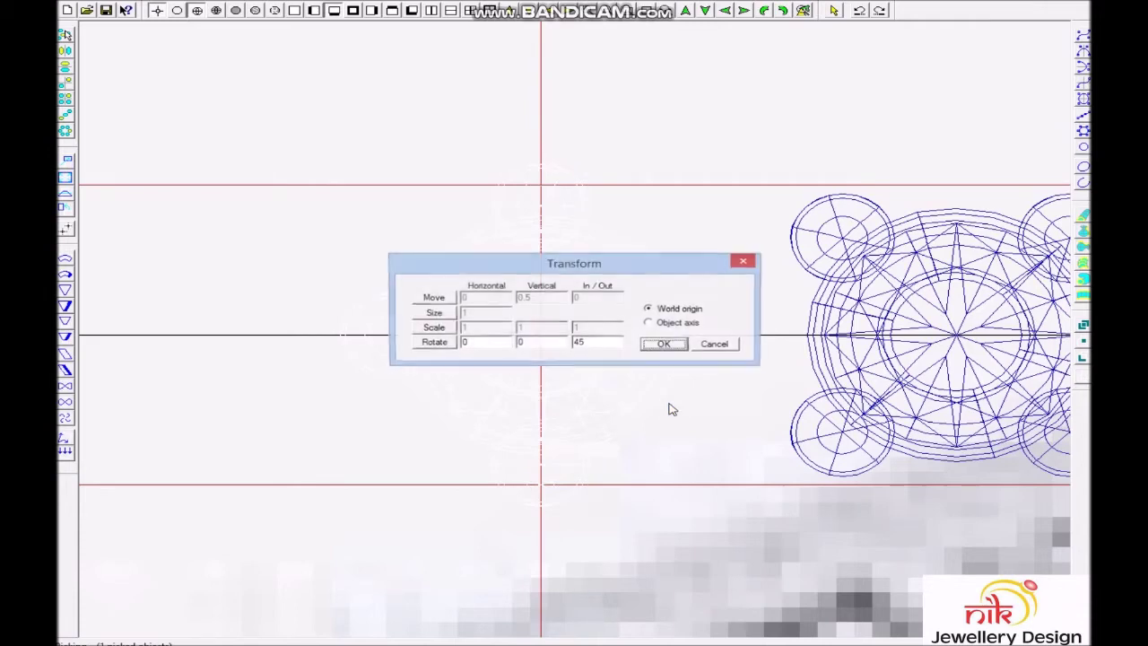
key(Escape)
scroll(784, 402, down, 2)
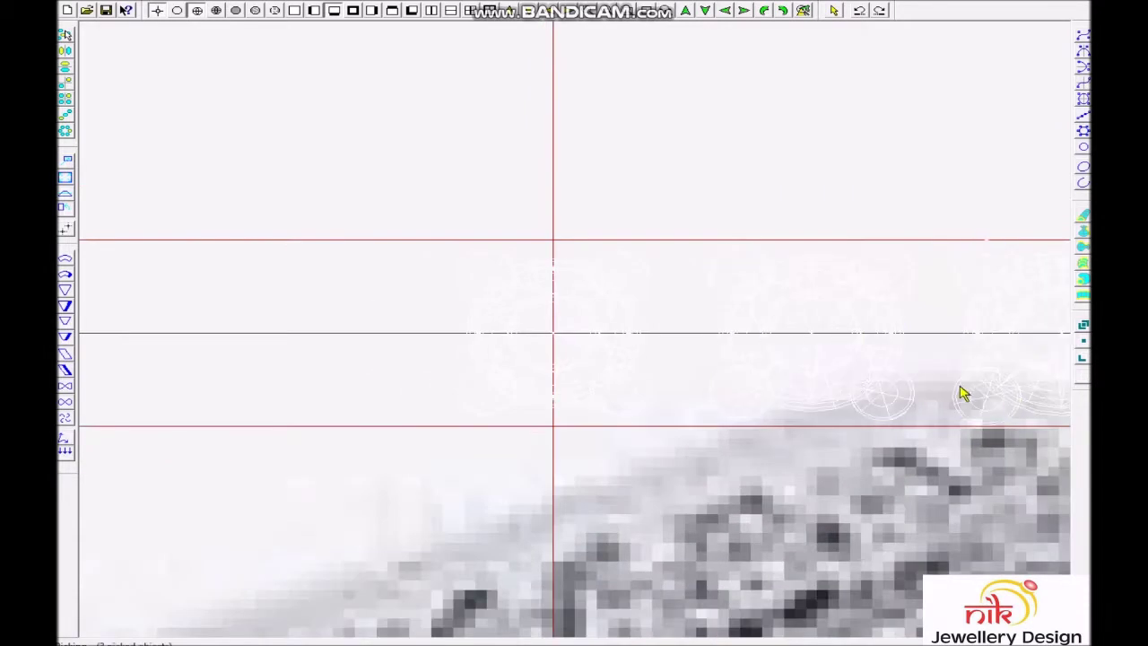
scroll(520, 389, down, 1)
mouse_move(514, 383)
mouse_down()
mouse_move(727, 403)
mouse_move(642, 383)
mouse_up()
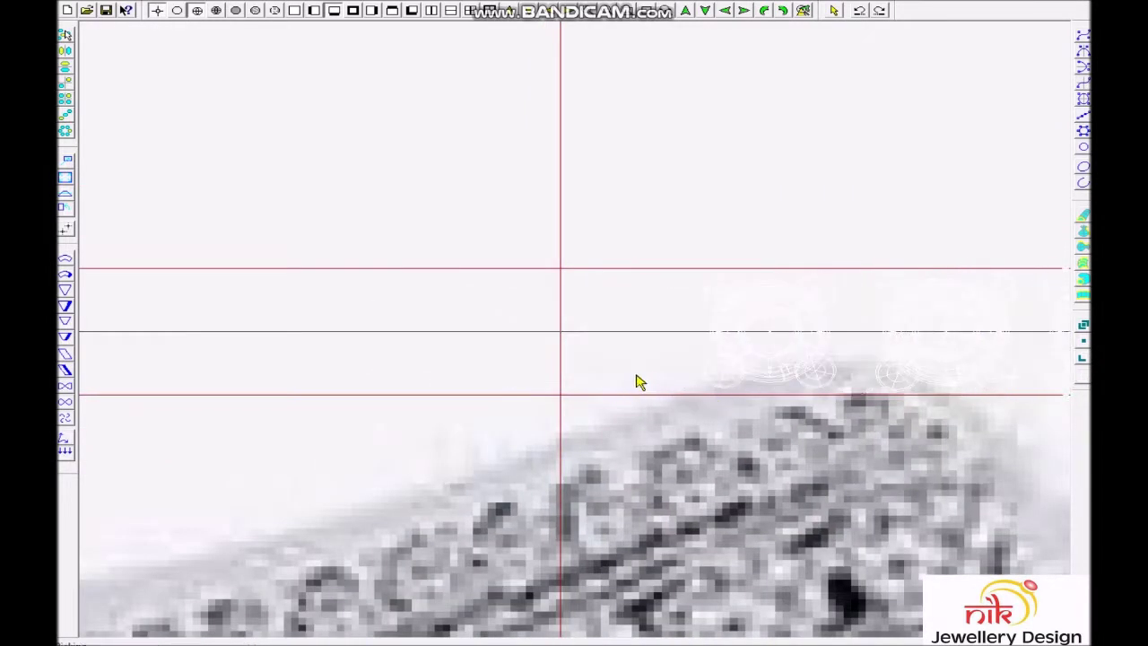
key(ctrl+d)
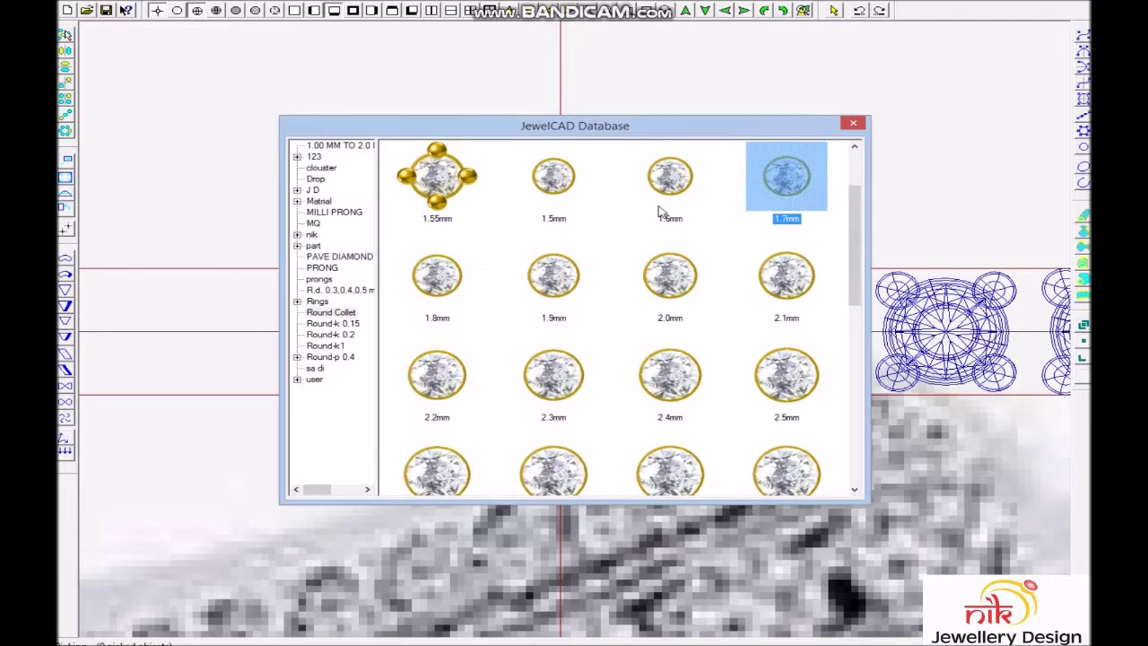
Insert the 1.7 mm round collet, rotate it 45 degrees and slide it toward the centre.
double_click(571, 182)
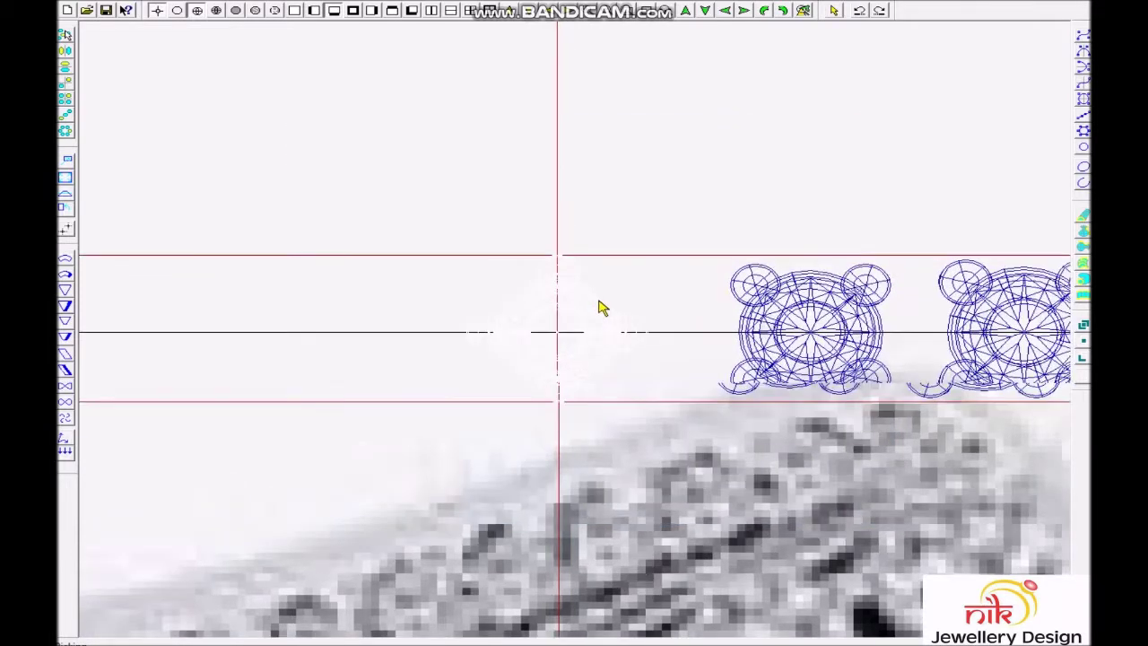
key(ctrl+t)
click(664, 343)
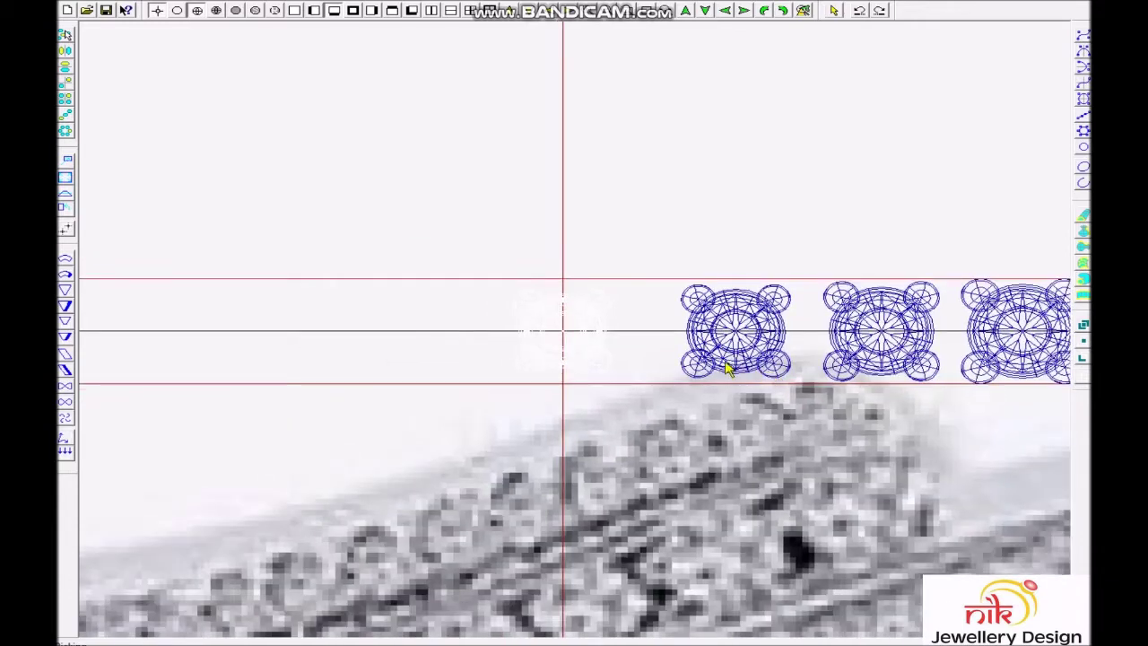
drag(866, 367, 574, 392)
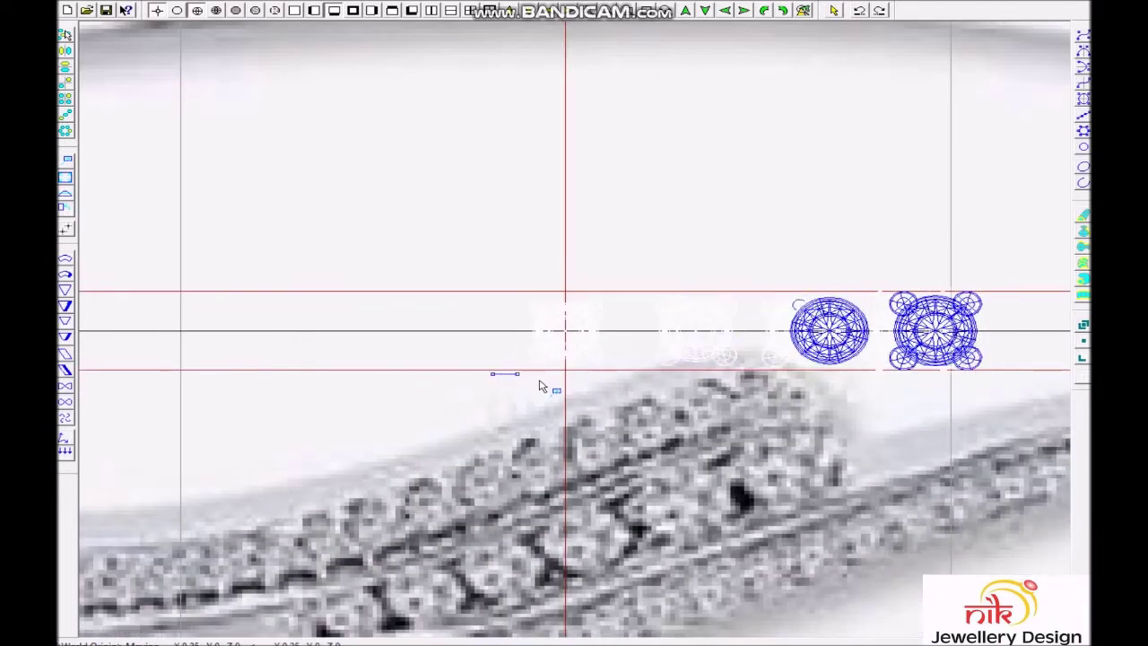
drag(482, 295, 661, 403)
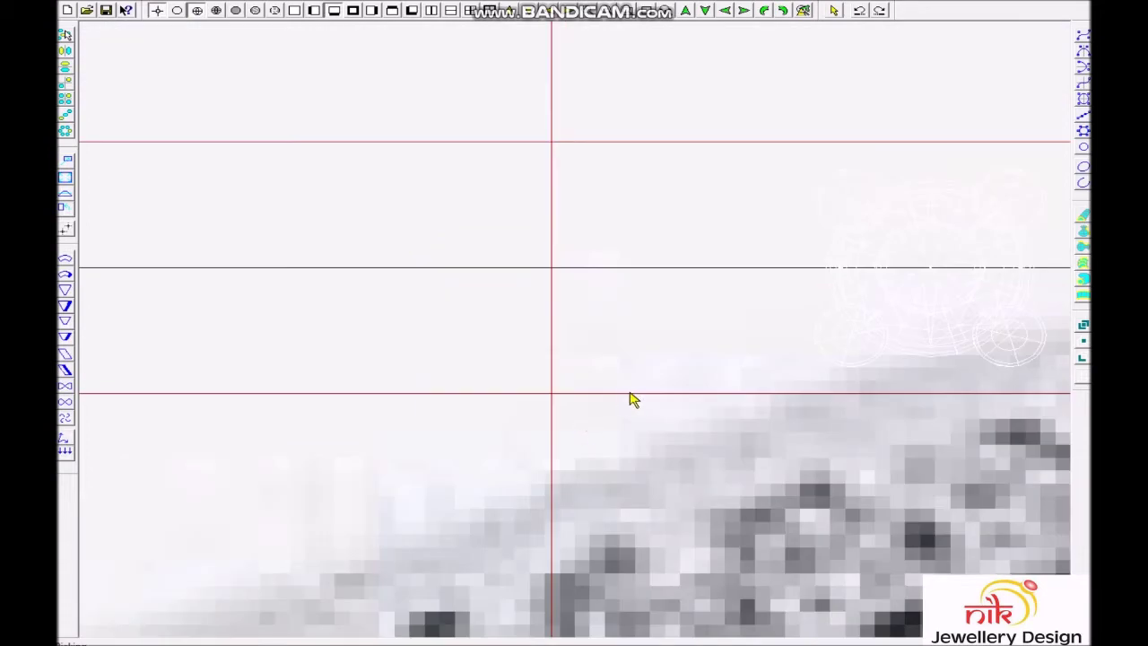
scroll(481, 233, up, 1)
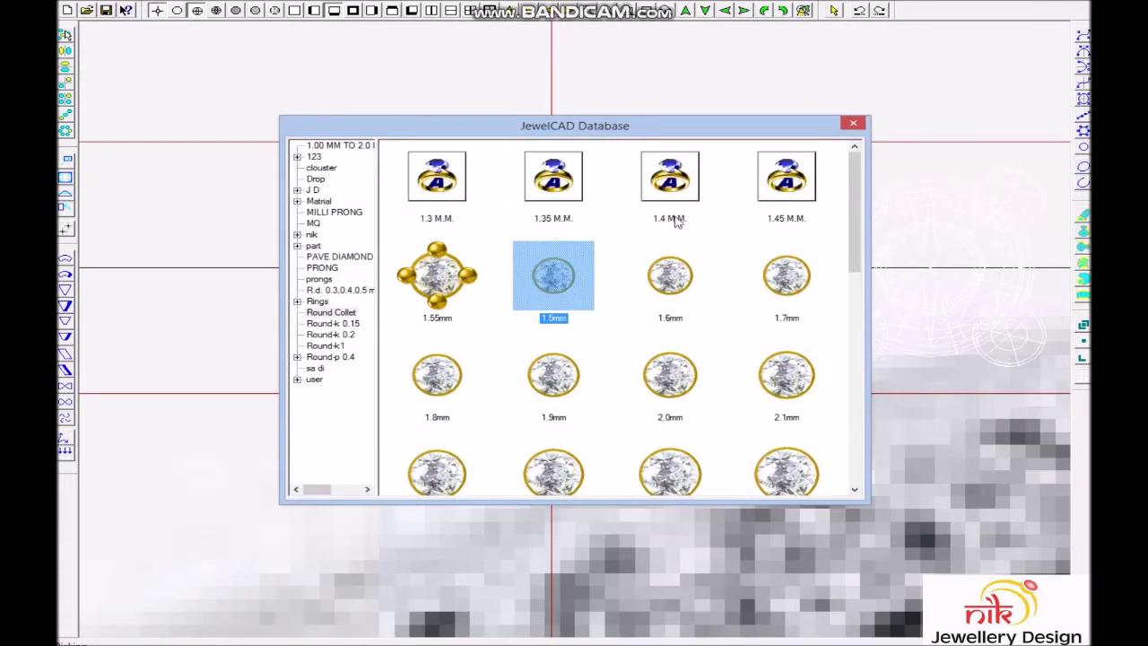
Insert another round collet and transform it into a row of copies along the guide line.
double_click(683, 226)
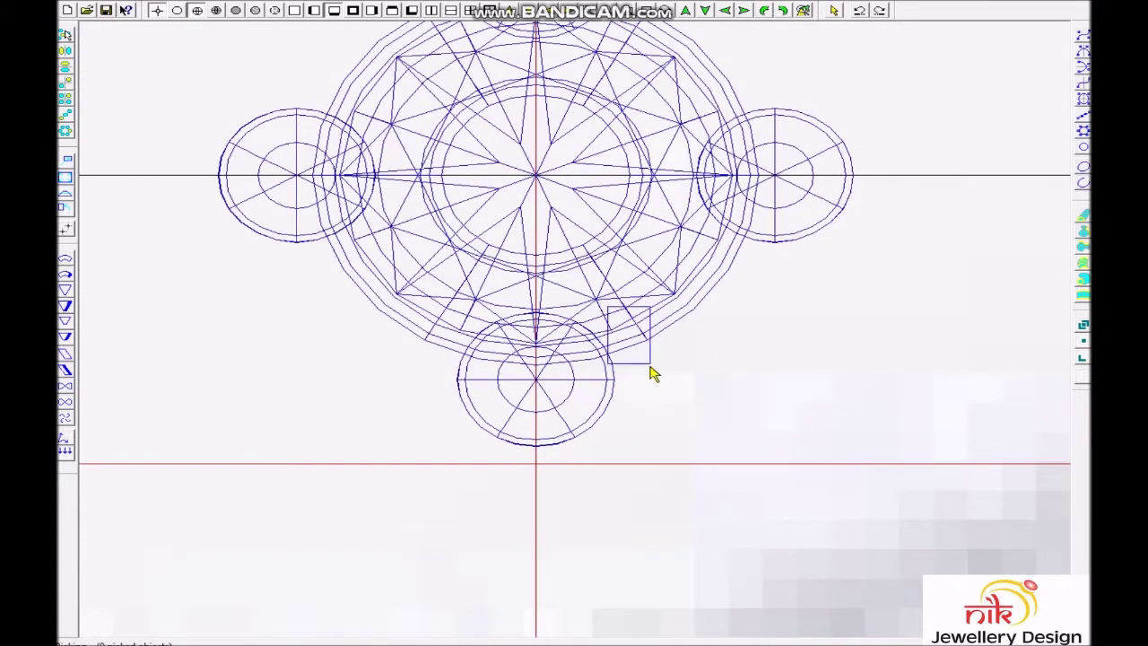
drag(650, 366, 620, 368)
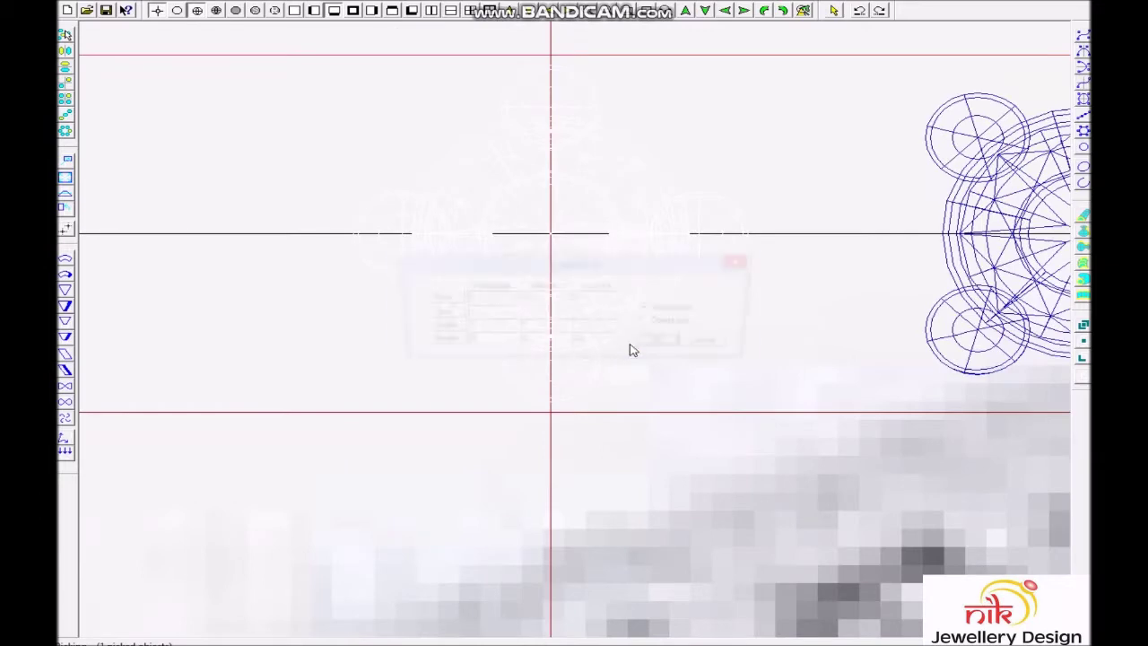
click(664, 340)
scroll(678, 366, down, 3)
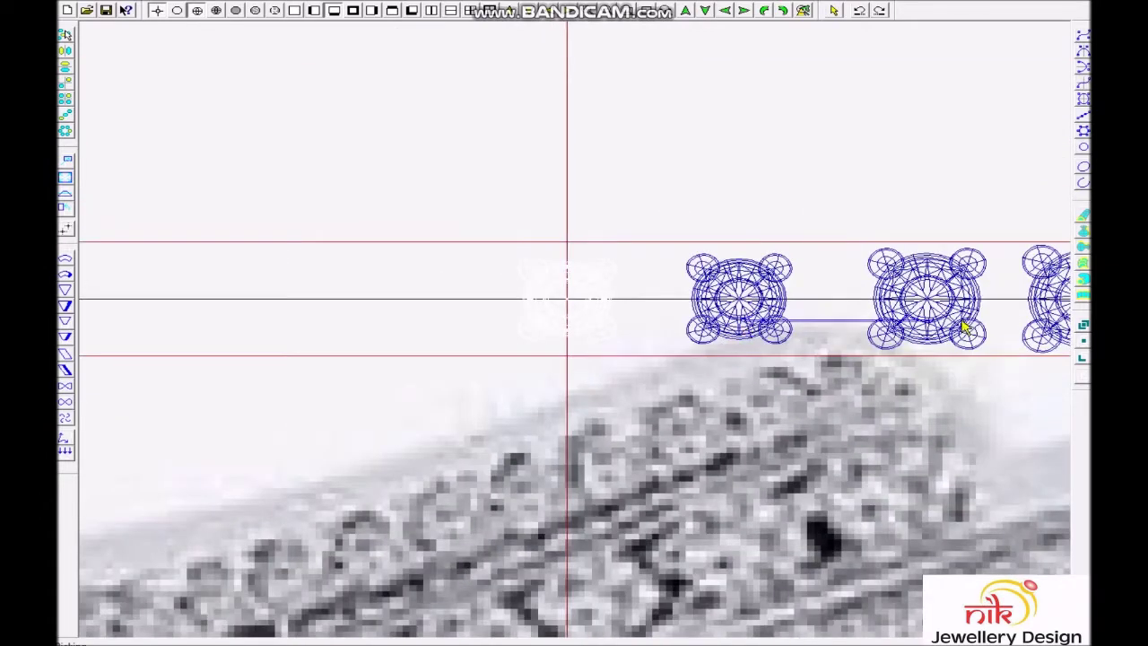
scroll(964, 327, down, 2)
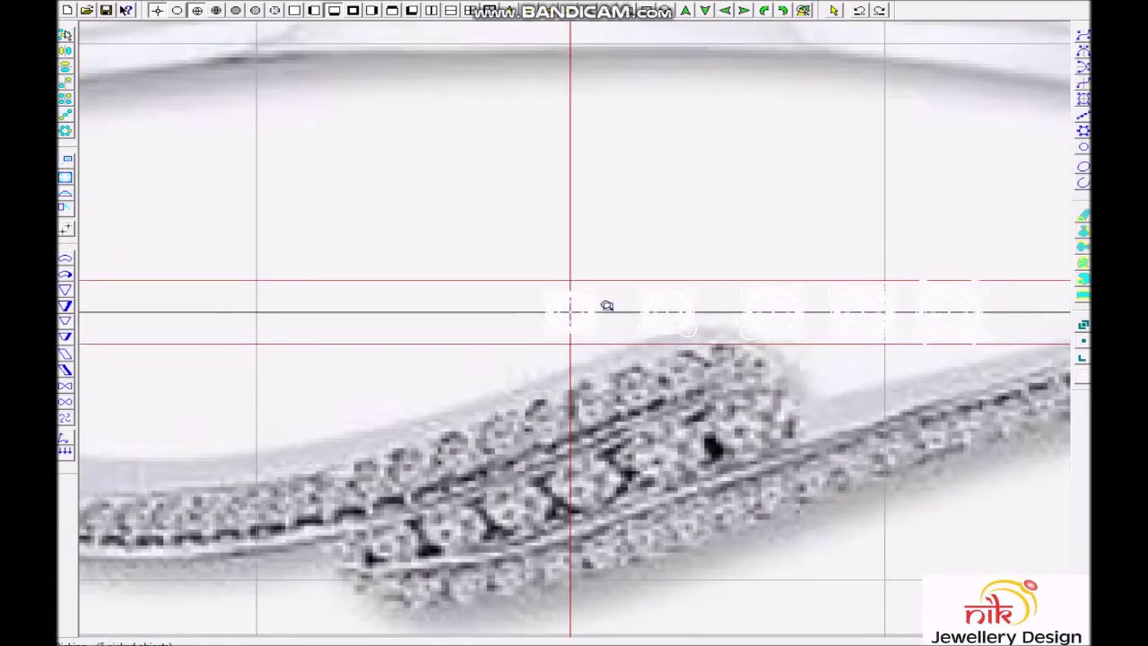
scroll(592, 304, up, 2)
click(508, 351)
click(679, 373)
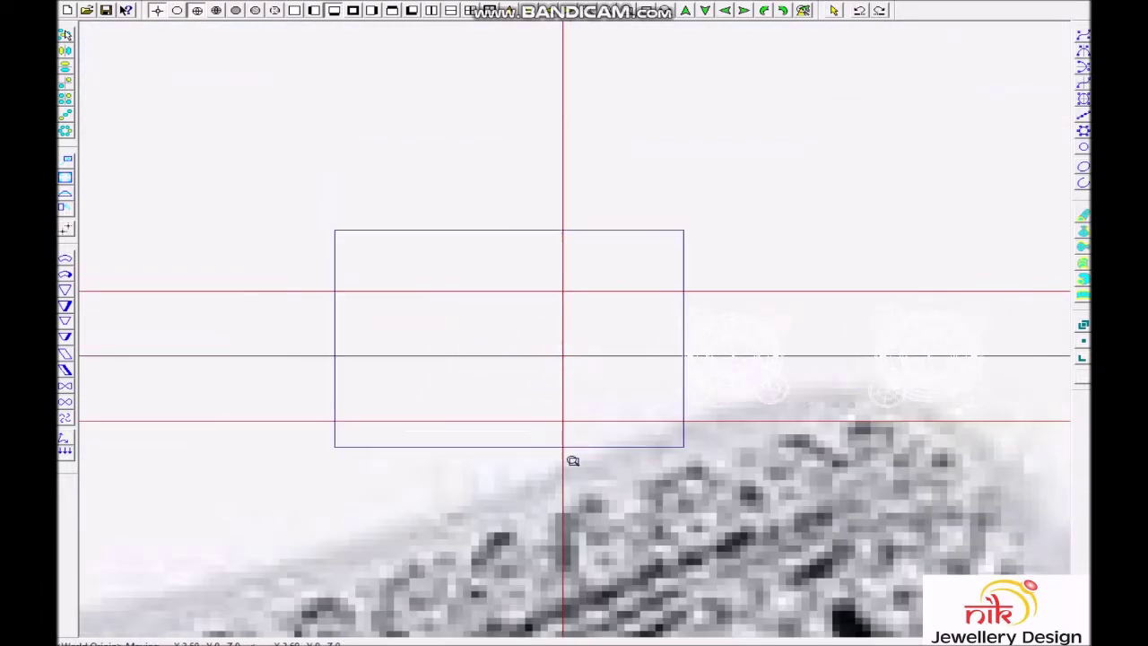
scroll(615, 485, up, 2)
Insert the 1.3 M.M. collet at the origin, position it, and show the round-jewel count.
key(ctrl+d)
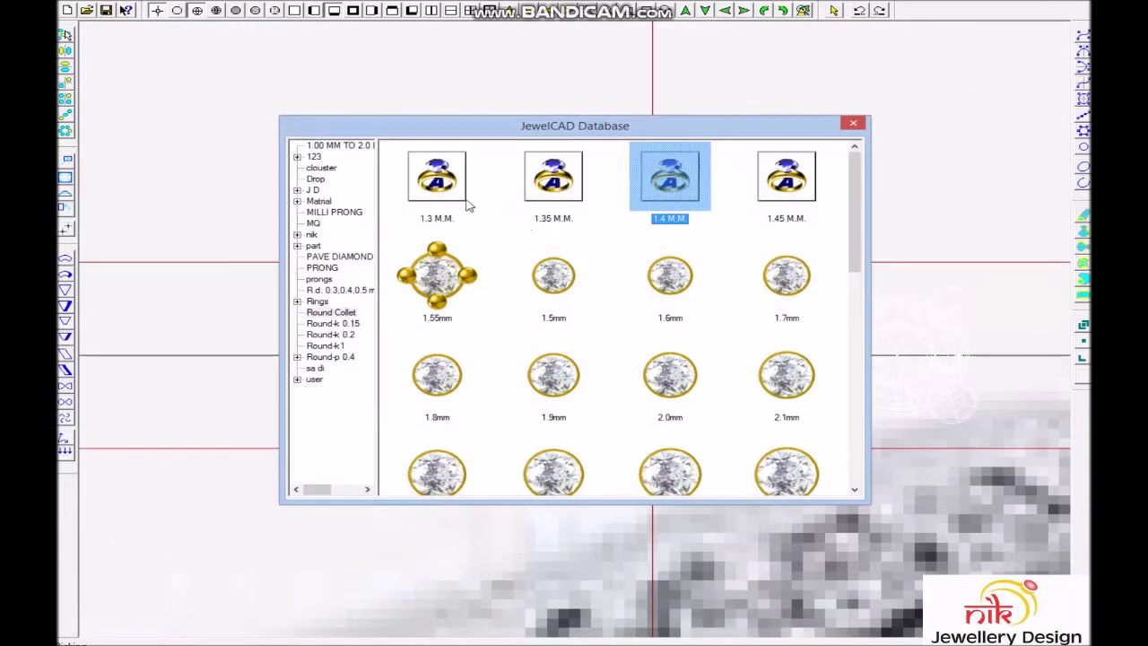
double_click(465, 205)
click(753, 405)
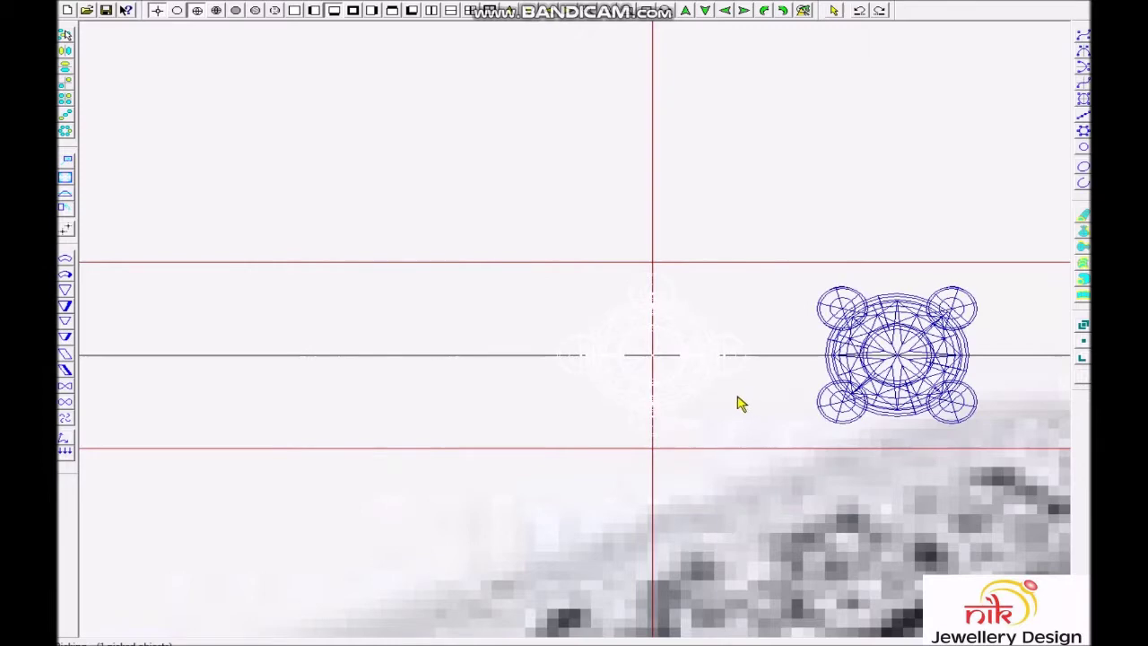
scroll(733, 398, down, 2)
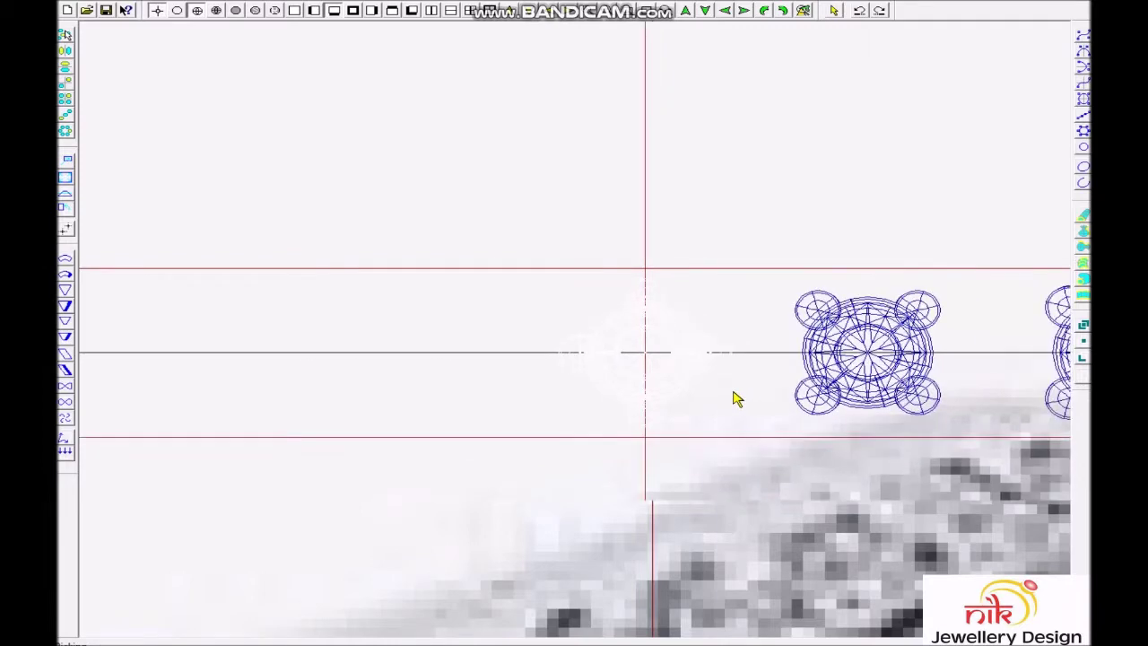
key(ctrl+t)
key(Return)
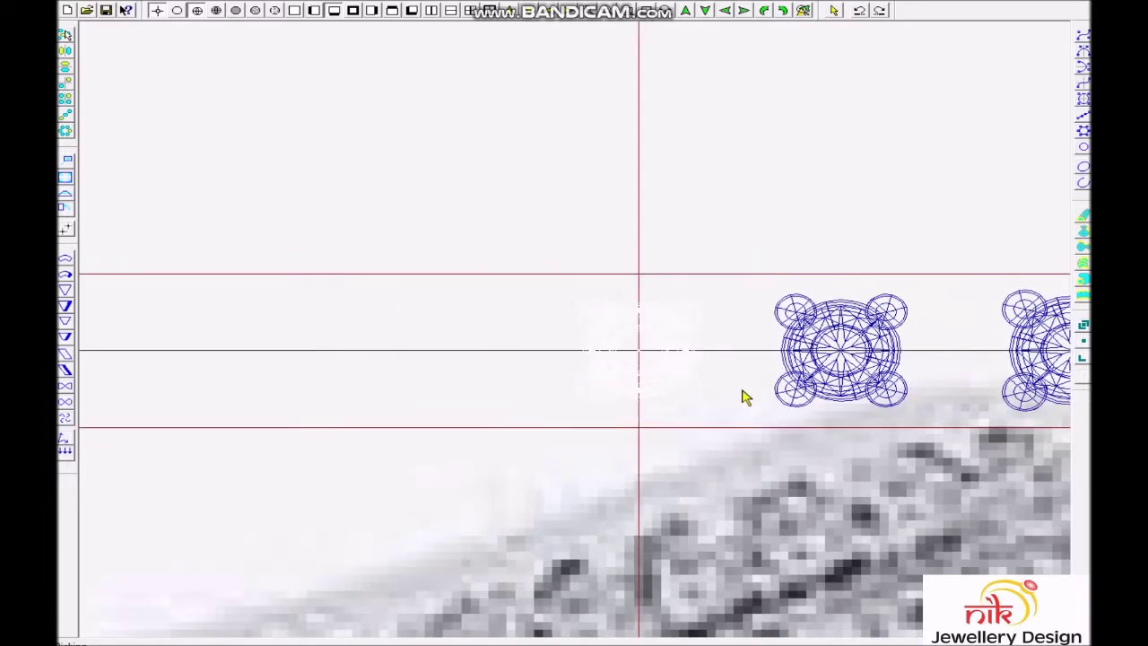
scroll(741, 398, down, 2)
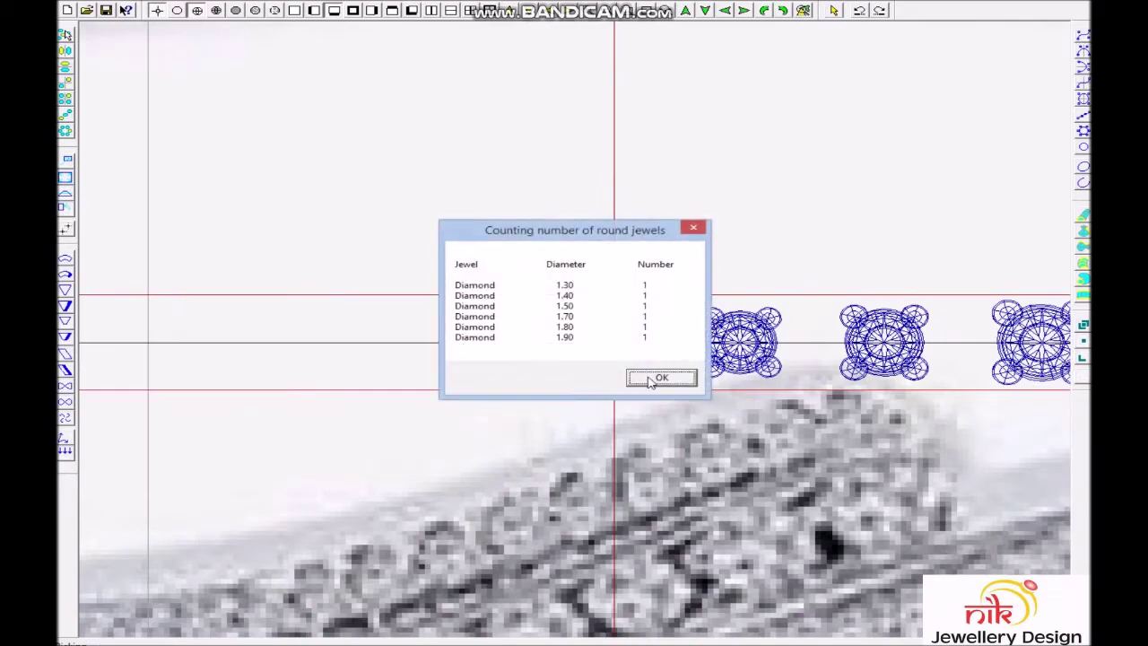
Dismiss the round-jewel count summary and zoom in on the first collets.
click(661, 379)
scroll(654, 379, down, 2)
scroll(661, 377, down, 1)
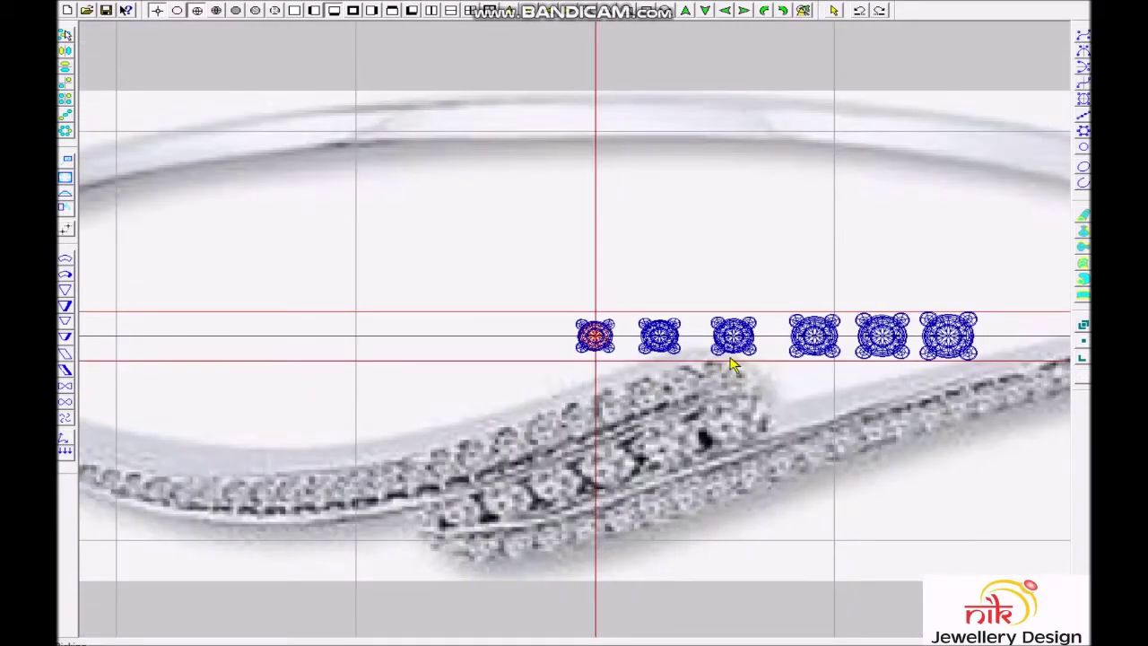
scroll(731, 363, up, 2)
scroll(728, 365, up, 3)
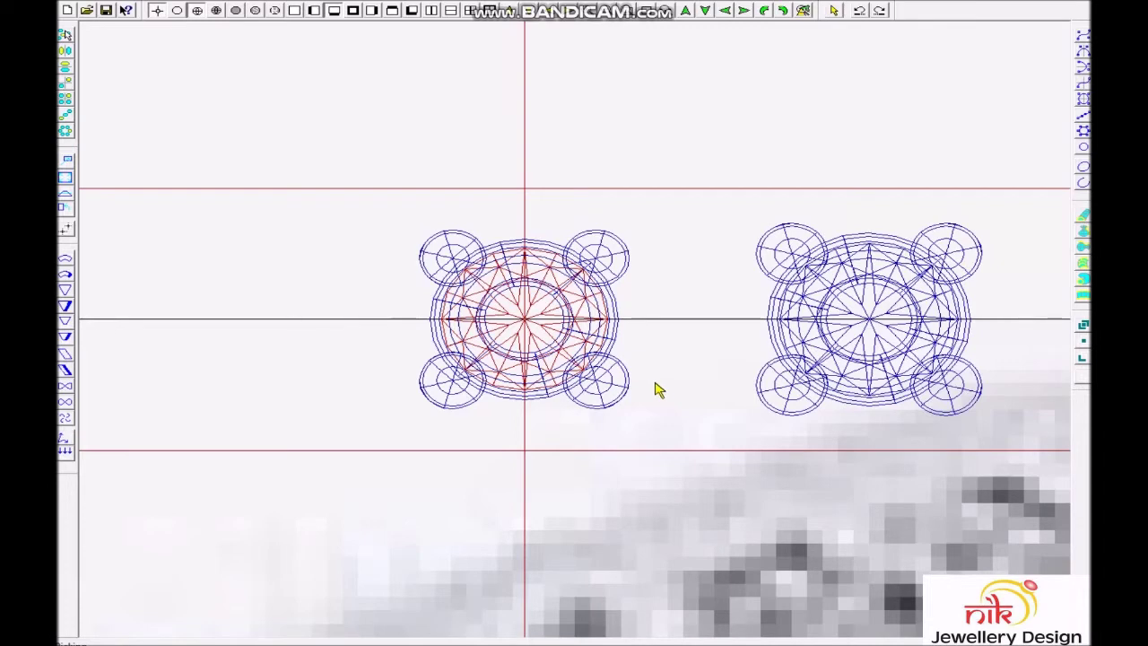
scroll(648, 364, down, 2)
scroll(625, 464, up, 3)
Move the first collet over so it sits beside its neighbouring collet.
drag(500, 371, 539, 359)
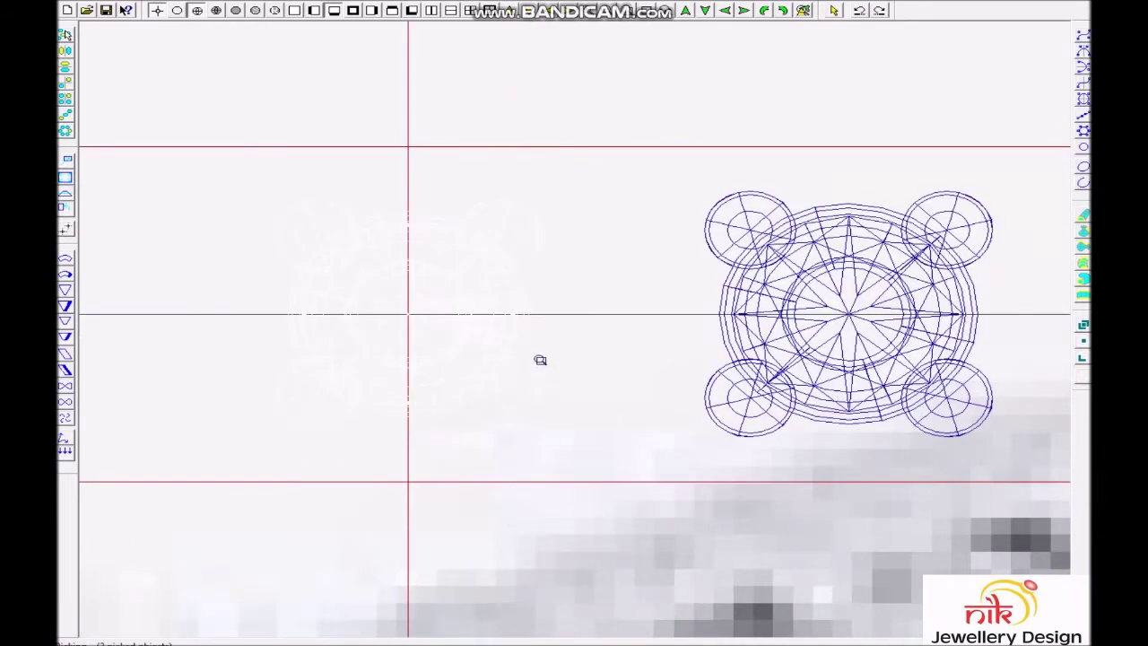
scroll(540, 359, up, 2)
scroll(625, 505, up, 3)
scroll(780, 424, down, 1)
scroll(624, 395, down, 1)
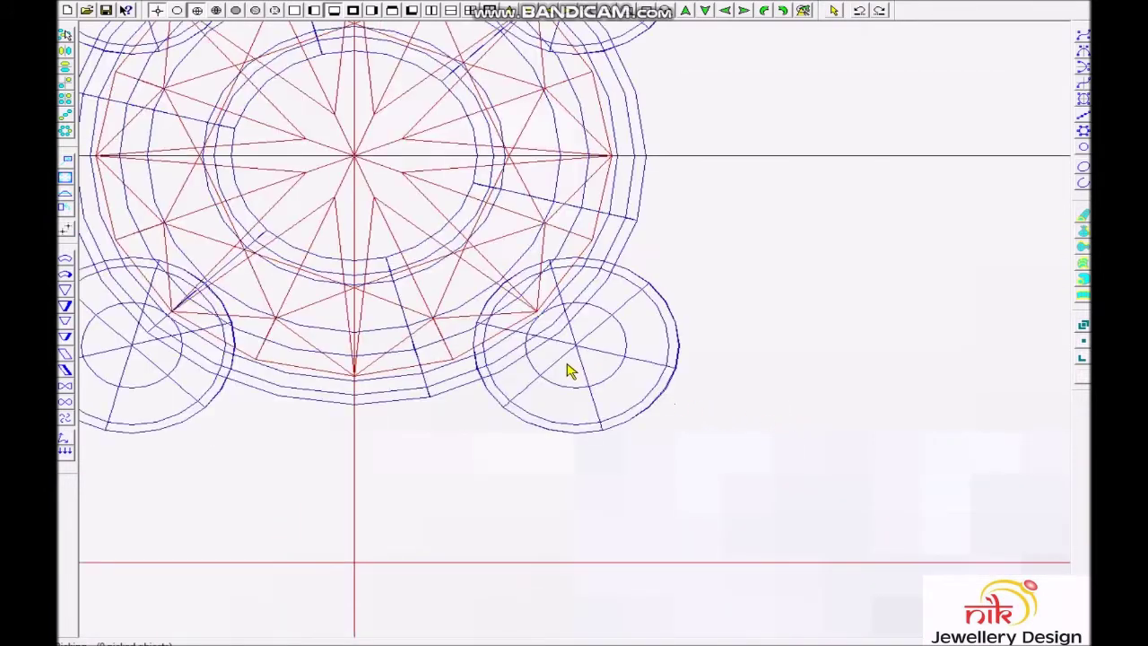
scroll(569, 366, down, 1)
click(603, 371)
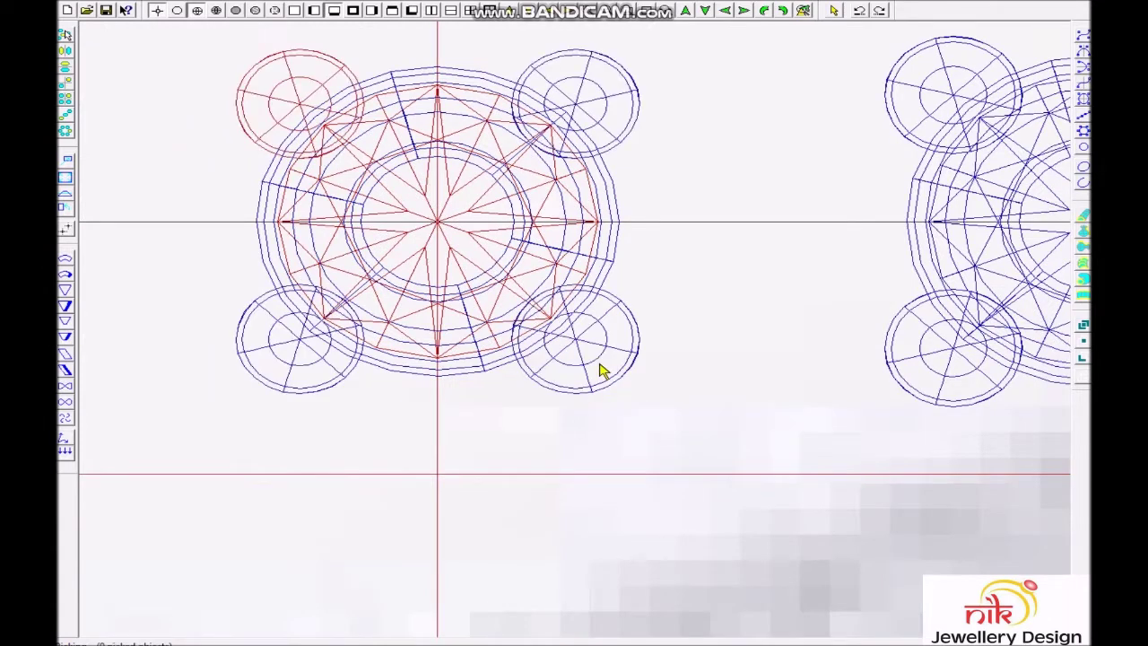
scroll(986, 339, down, 1)
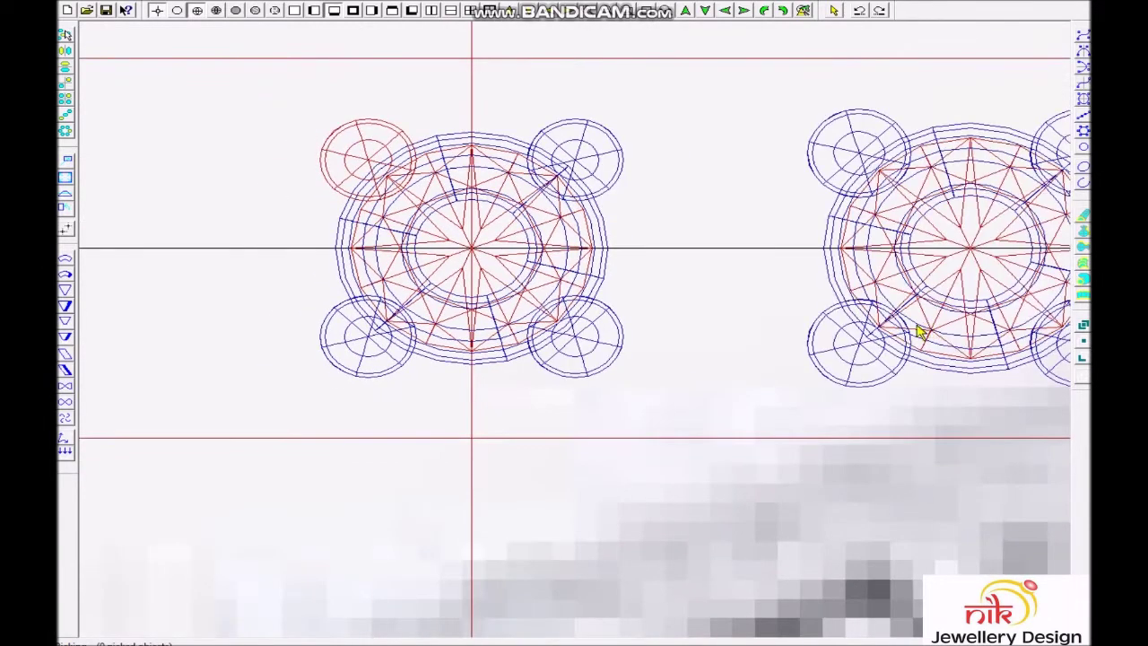
scroll(879, 359, down, 1)
scroll(884, 332, down, 1)
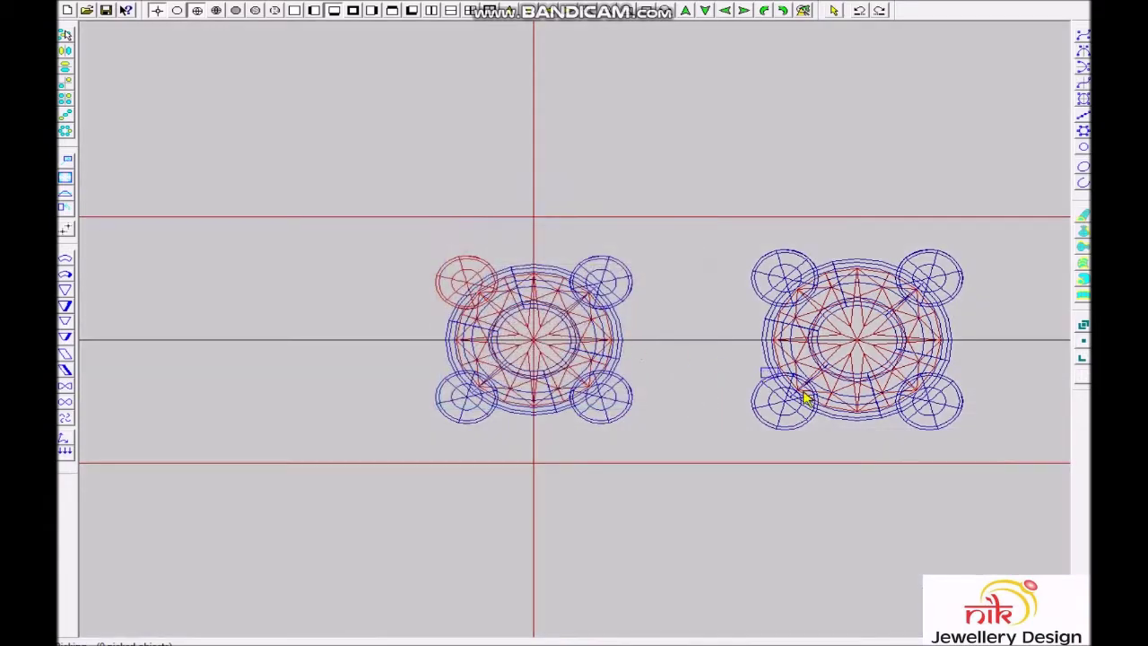
Switch to a blank background and place the second collet against the first.
click(807, 397)
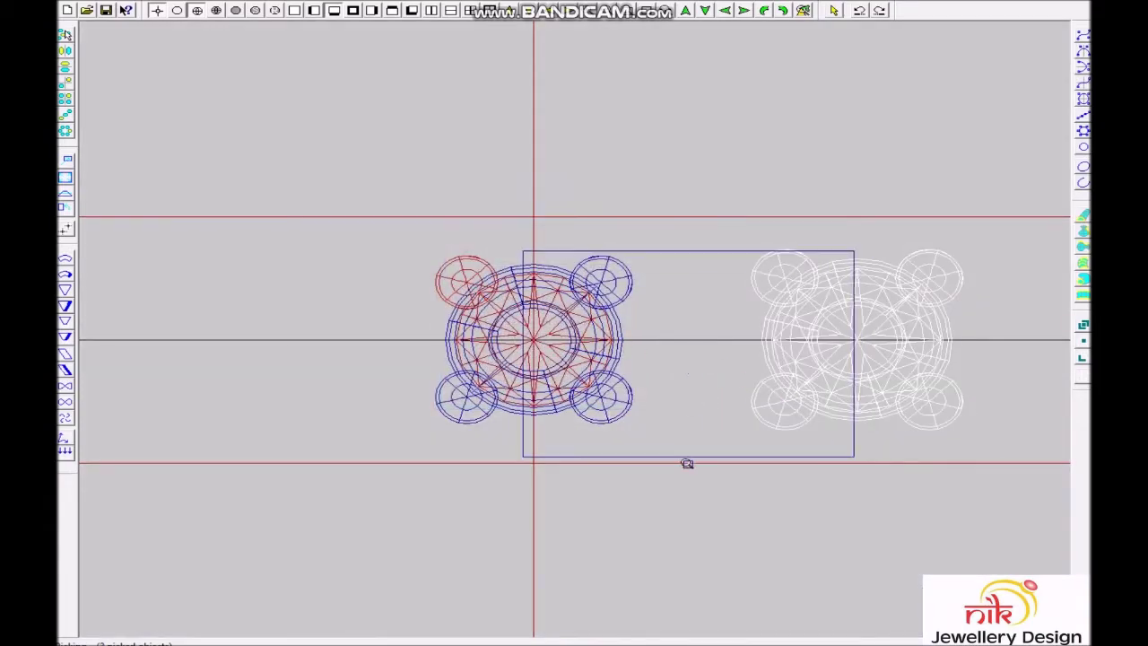
scroll(686, 461, up, 5)
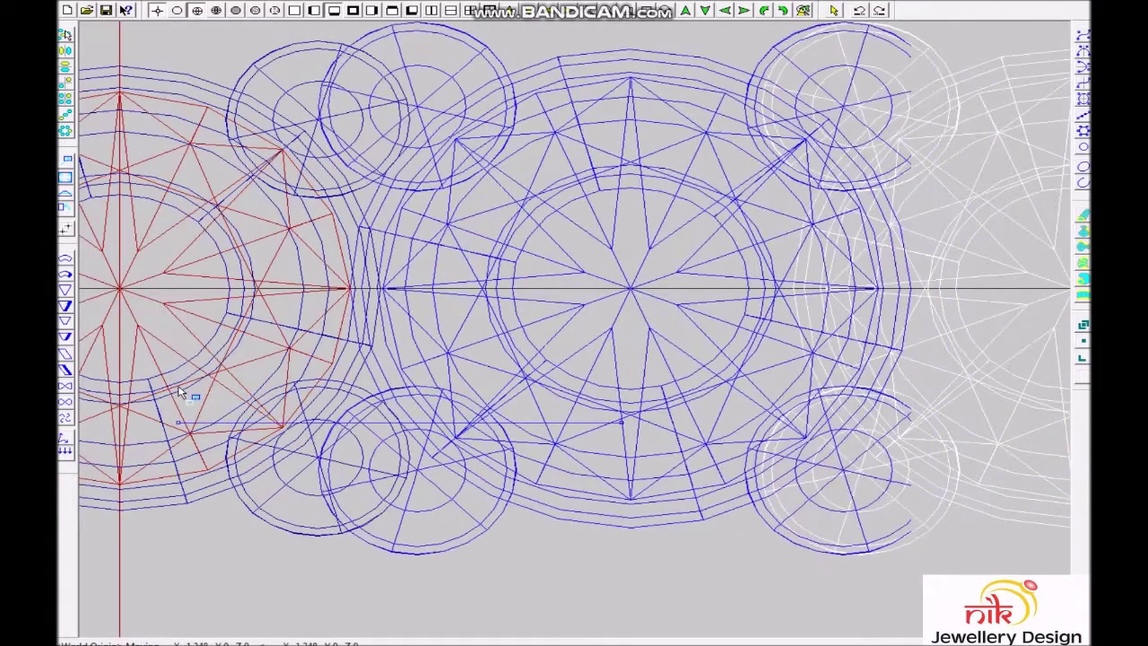
click(167, 398)
scroll(384, 286, down, 4)
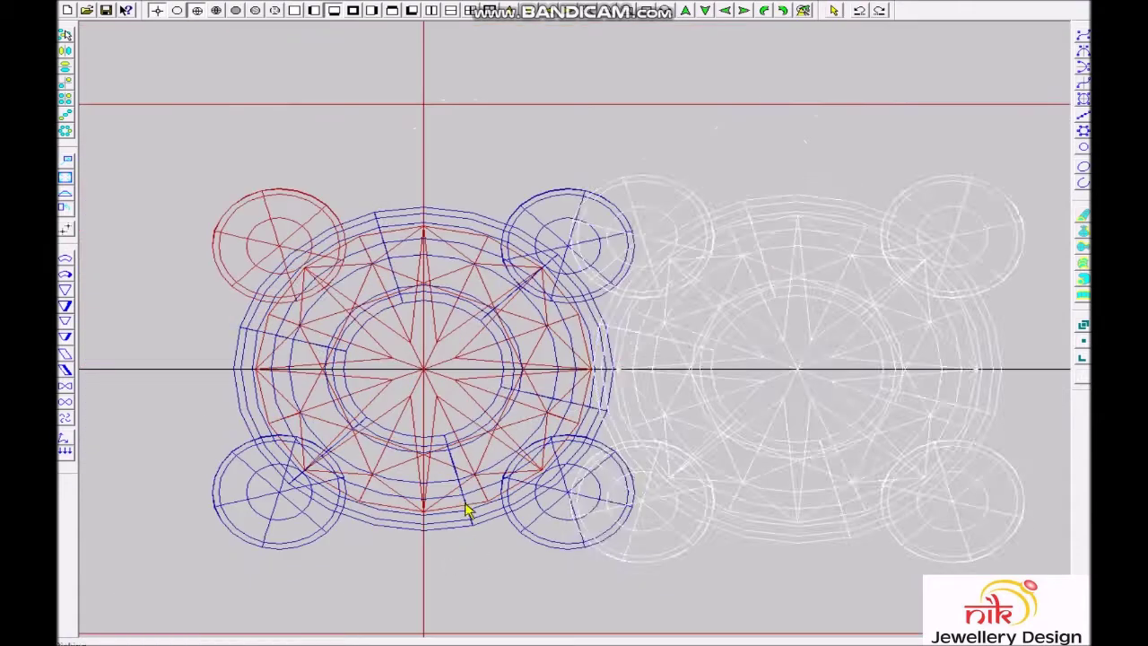
Move the second collet's prongs into the gap between the stones and to the lower left.
click(593, 547)
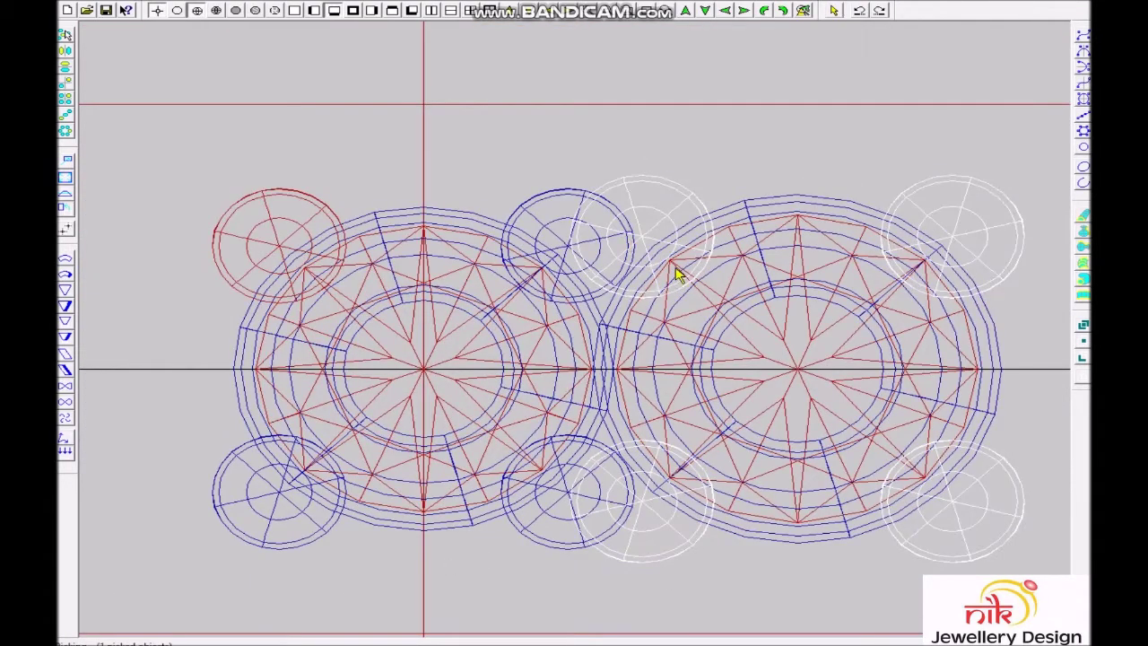
click(659, 568)
click(591, 515)
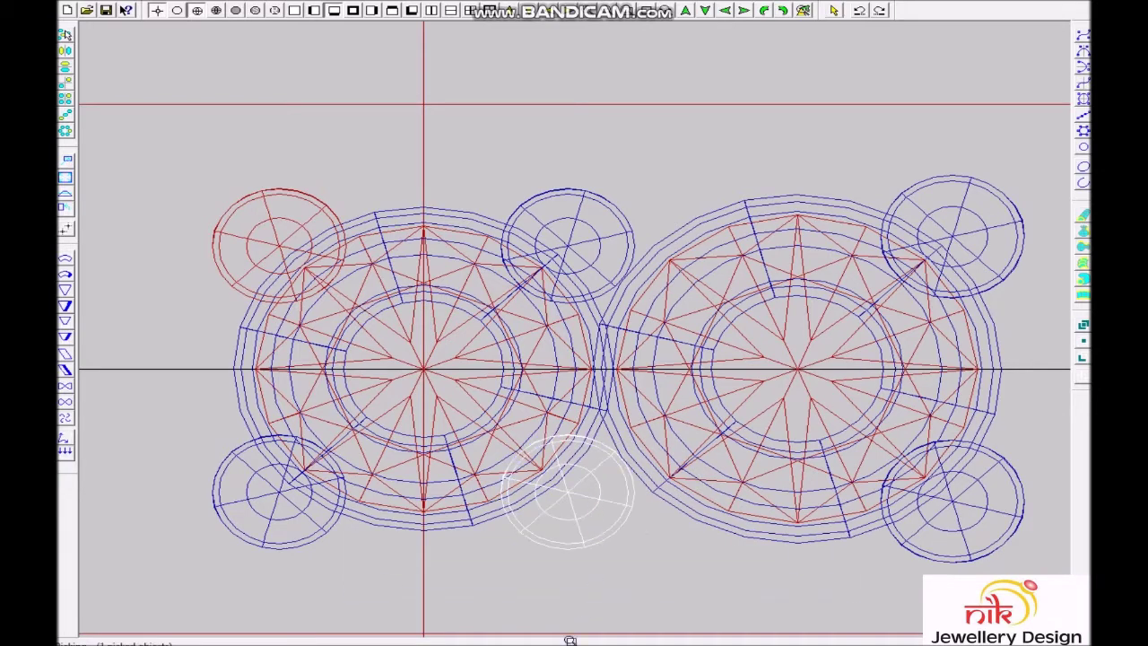
scroll(570, 639, up, 2)
drag(479, 452, 530, 455)
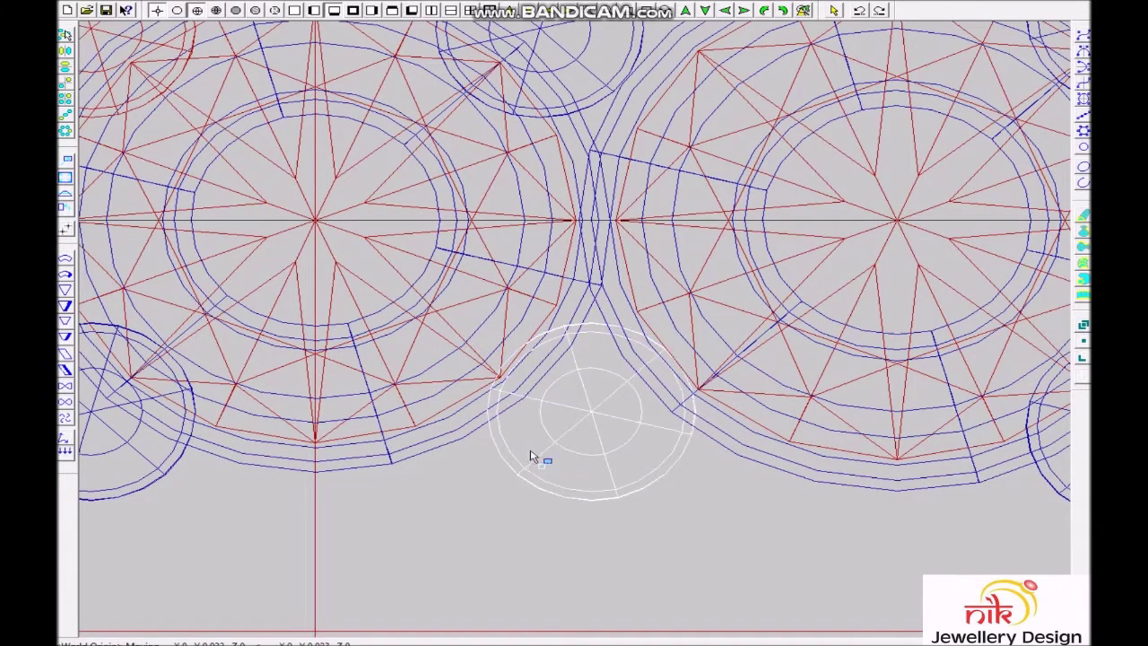
drag(530, 456, 541, 451)
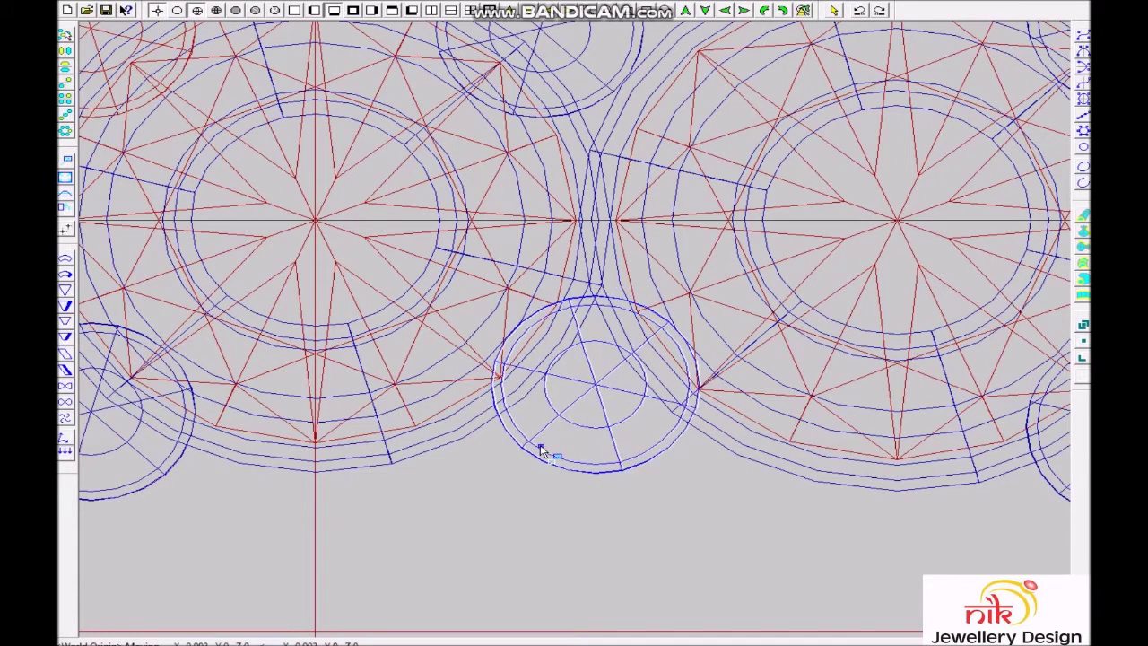
scroll(541, 451, down, 2)
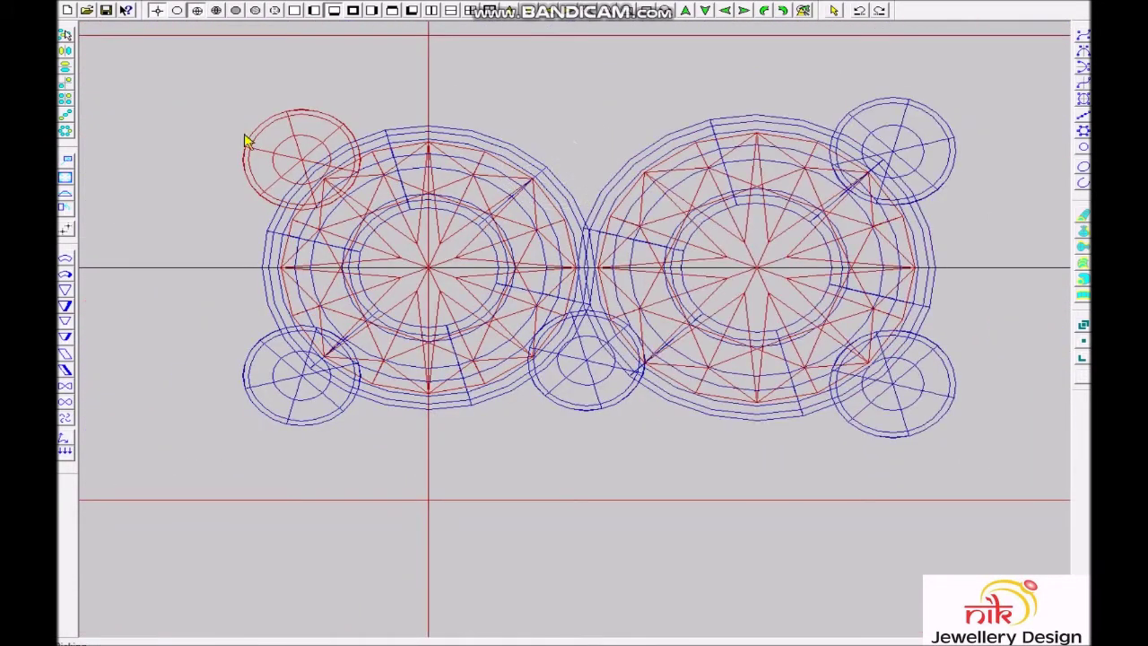
mouse_move(253, 196)
mouse_down()
mouse_move(535, 476)
mouse_move(515, 469)
mouse_up()
scroll(350, 398, up, 2)
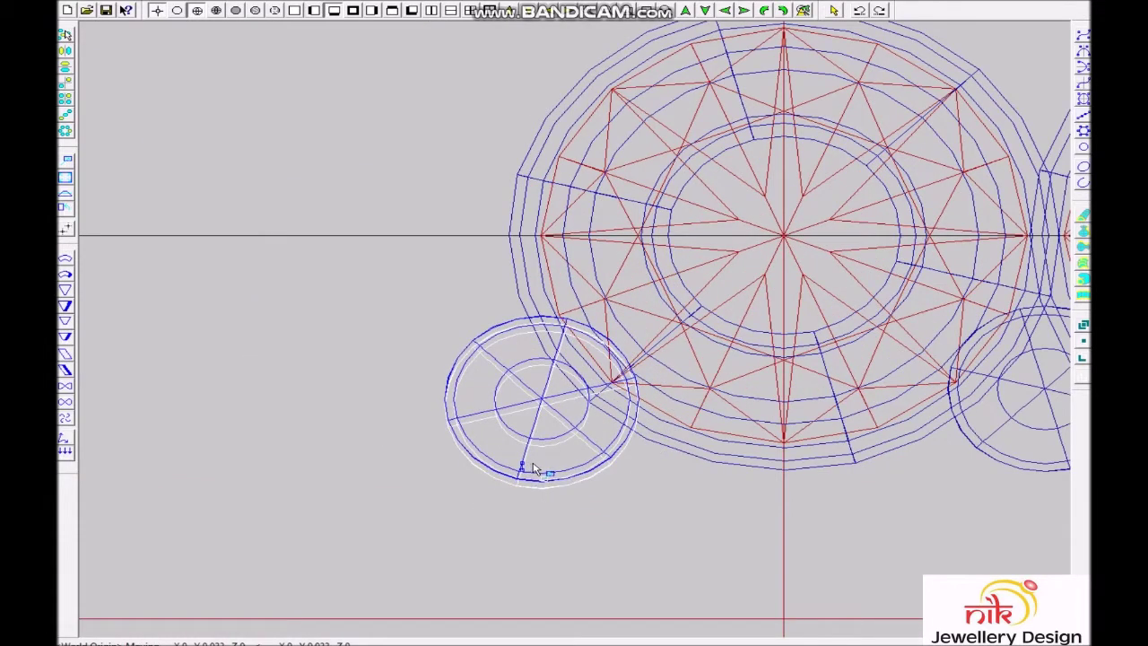
scroll(581, 408, down, 2)
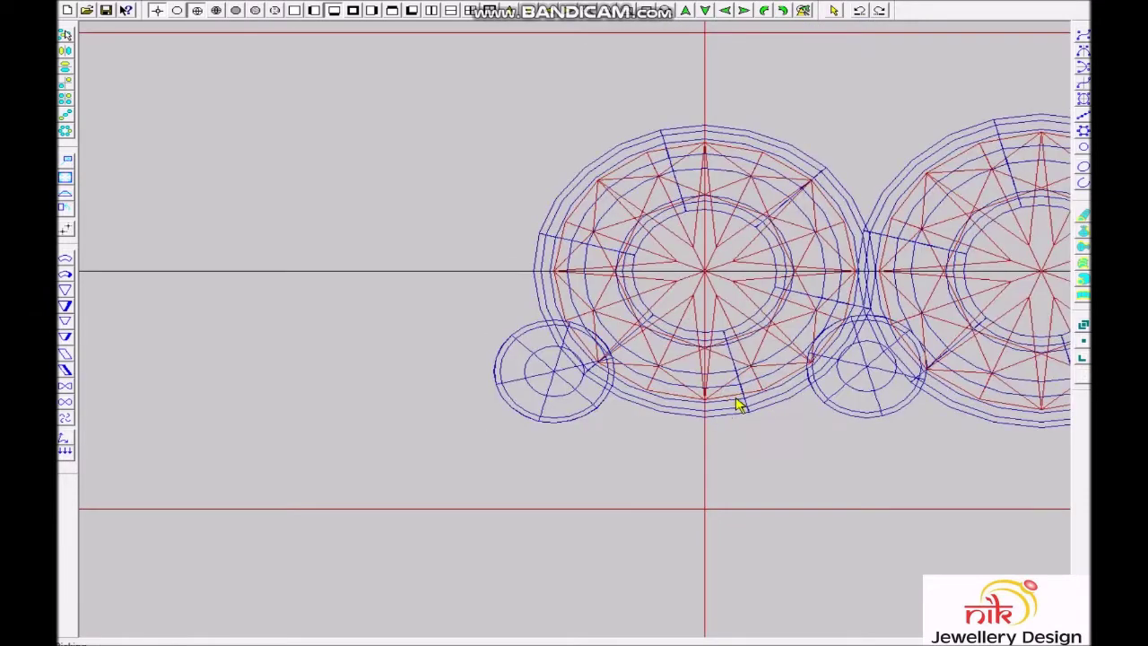
scroll(611, 395, down, 2)
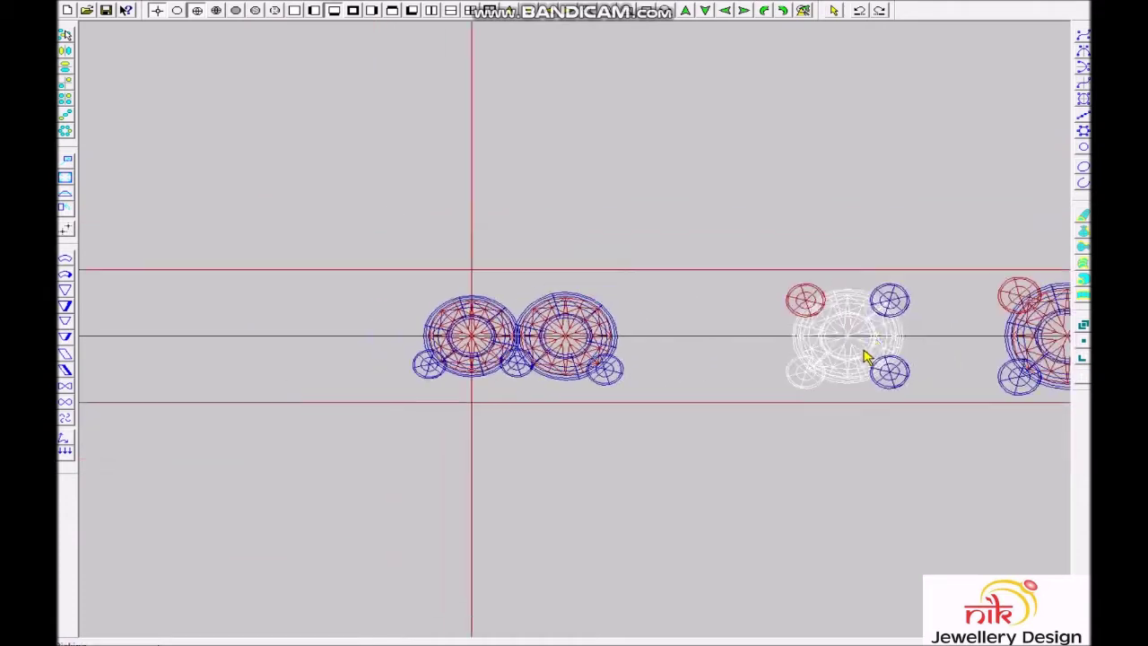
Move the next collet with its lower prong against the joined pair of stones.
click(924, 382)
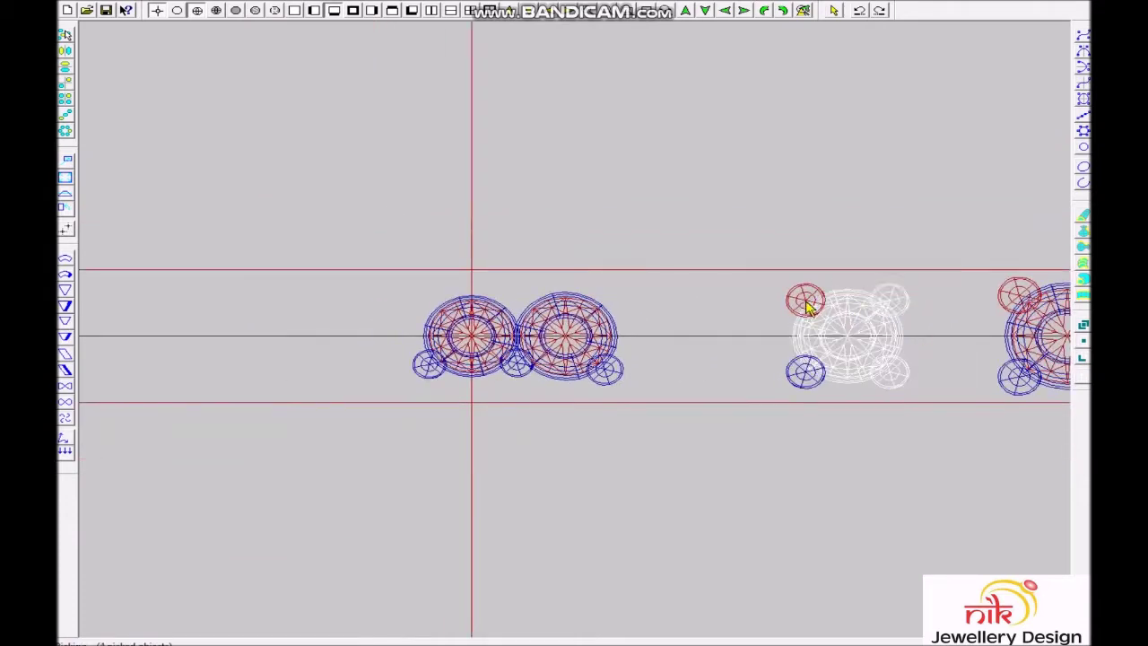
drag(801, 388, 473, 408)
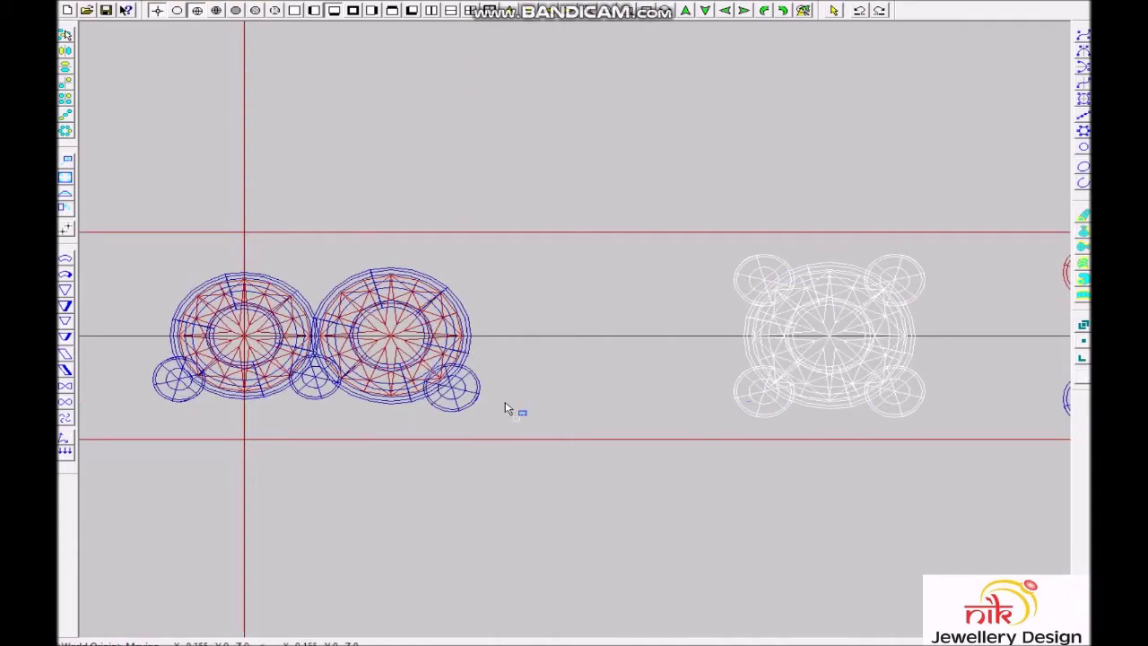
scroll(473, 408, up, 2)
scroll(627, 466, up, 2)
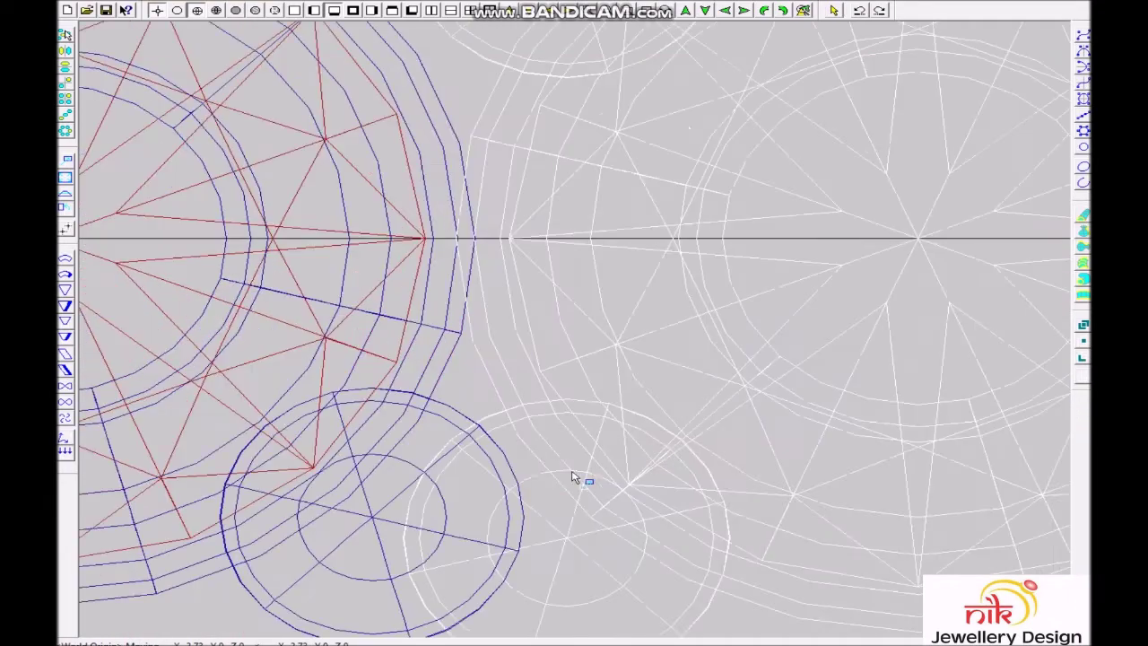
scroll(507, 484, down, 1)
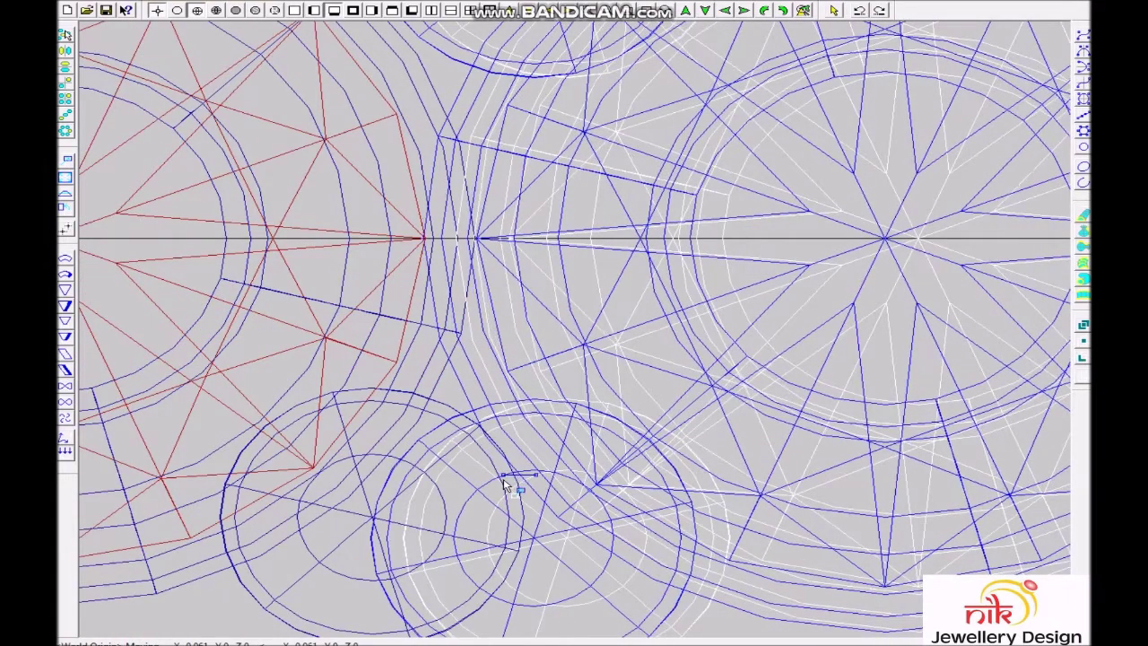
scroll(515, 477, down, 2)
click(520, 482)
Reposition a small prong of the new collet into the gap between the large stones.
click(591, 518)
scroll(537, 493, down, 2)
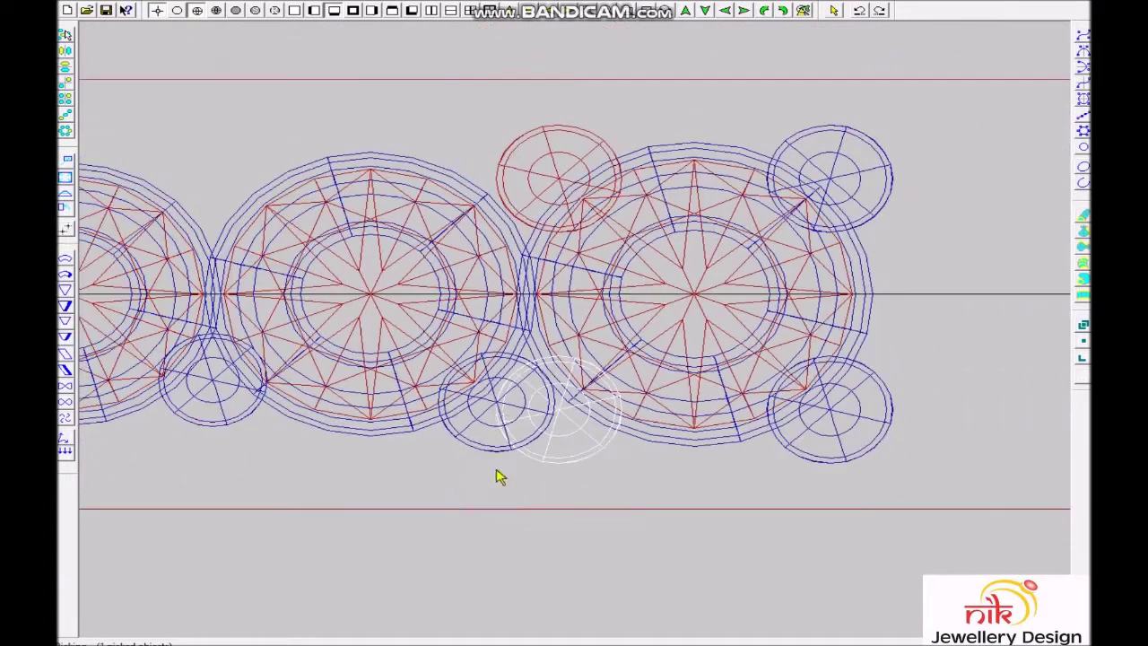
click(556, 142)
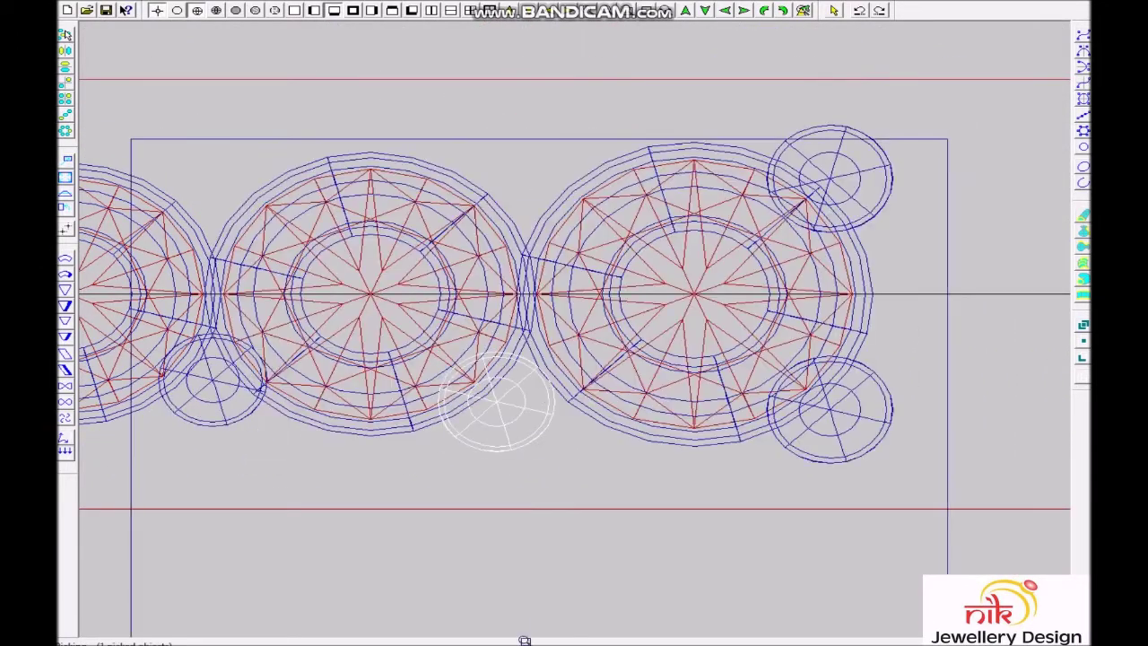
scroll(507, 408, up, 1)
click(510, 401)
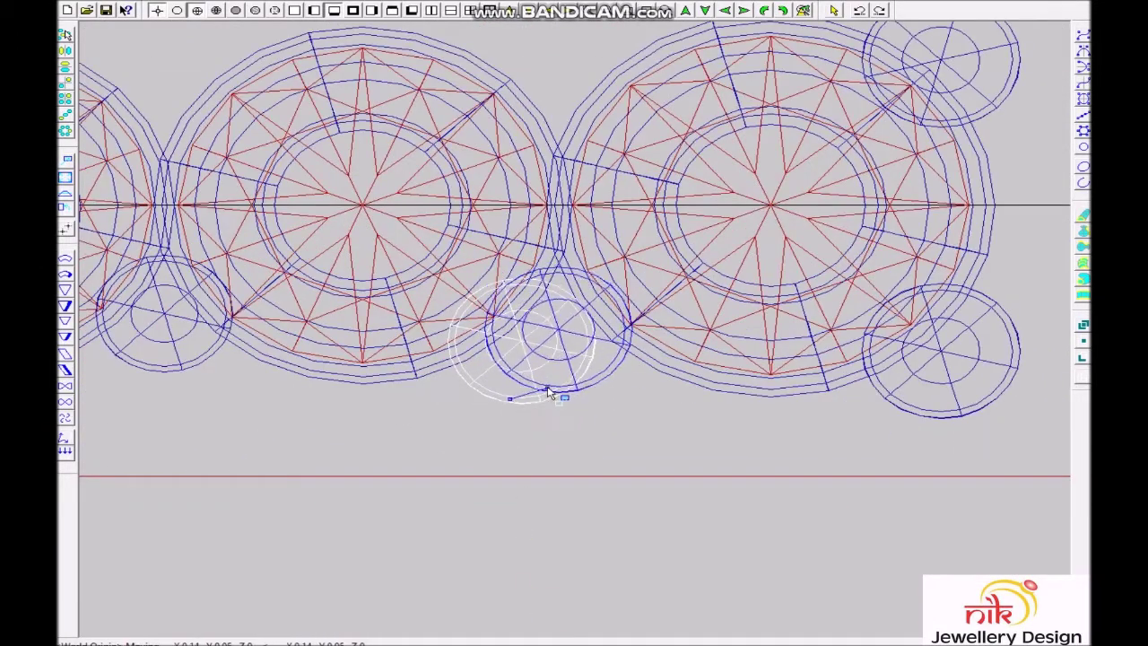
click(551, 388)
scroll(574, 327, down, 1)
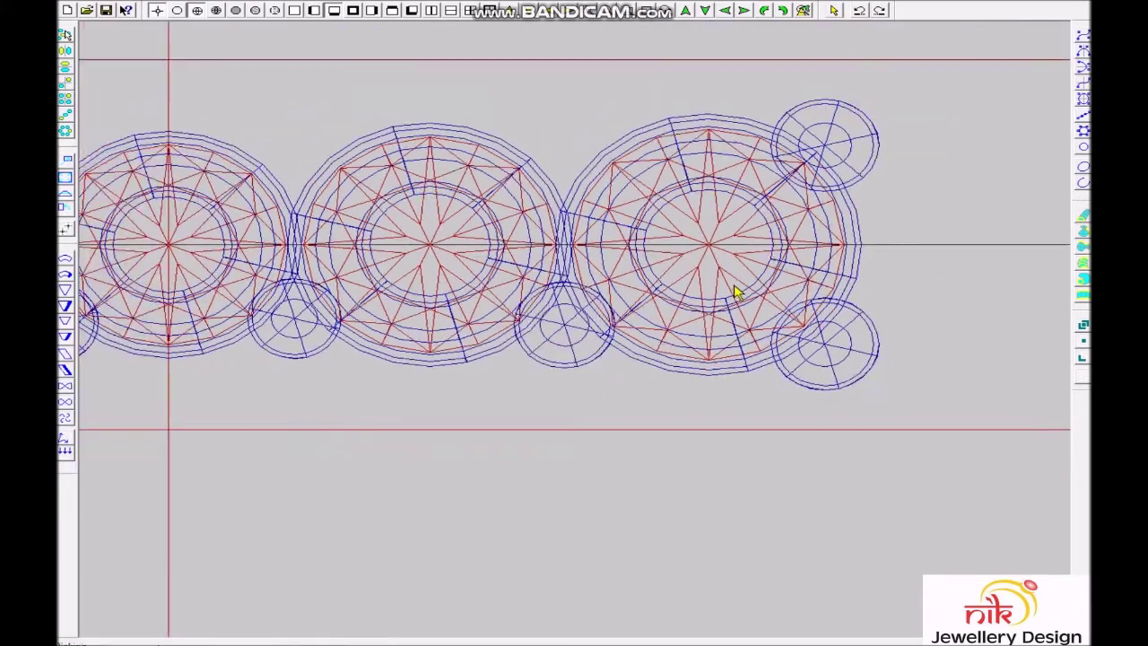
scroll(870, 302, down, 2)
scroll(827, 277, up, 1)
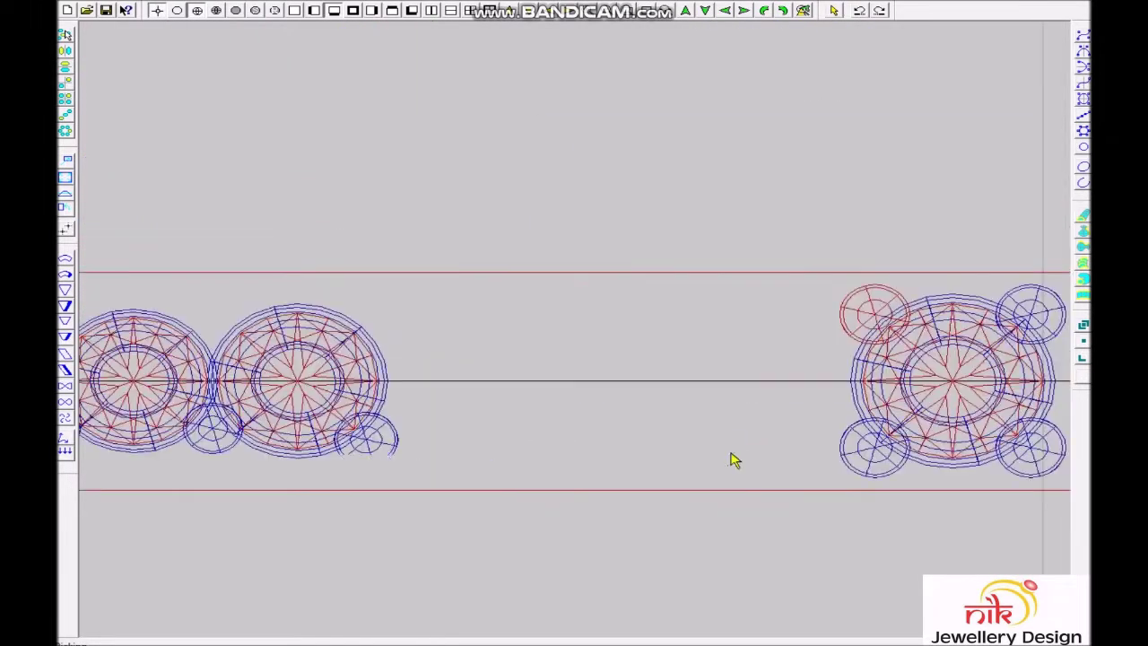
Copy the large stone with its small stones beside the end of the existing row.
click(875, 451)
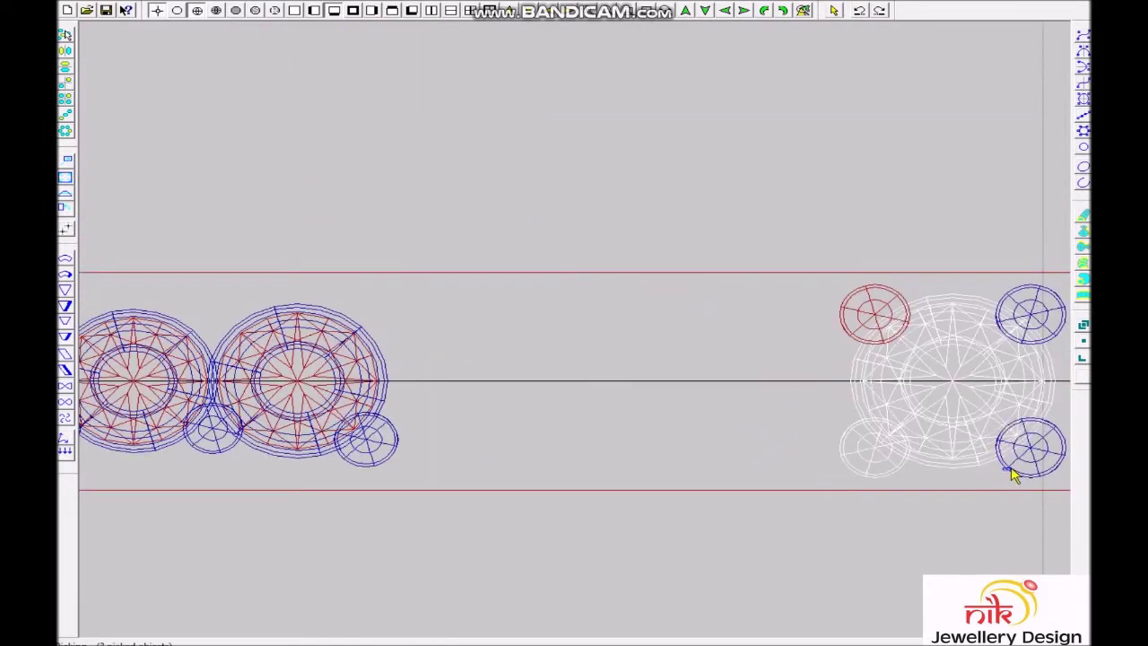
click(1037, 315)
scroll(928, 296, down, 1)
drag(717, 376, 412, 392)
scroll(413, 392, up, 3)
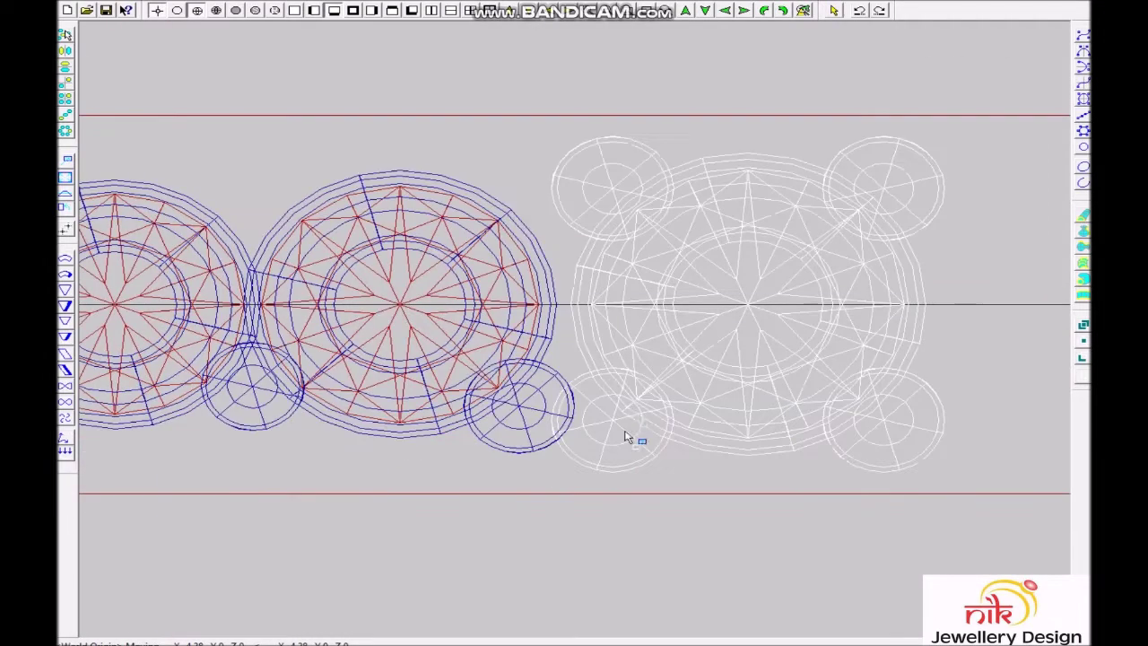
drag(628, 435, 602, 408)
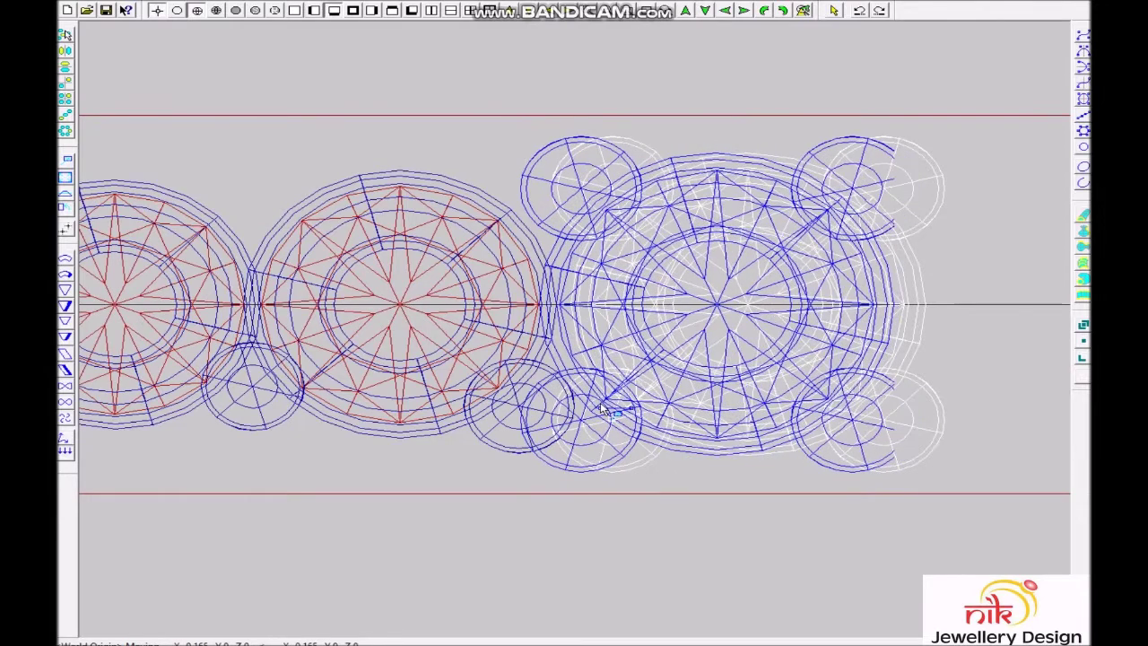
Delete two surplus small stones, tuck one between the large stones, and preview the shaded render.
click(612, 453)
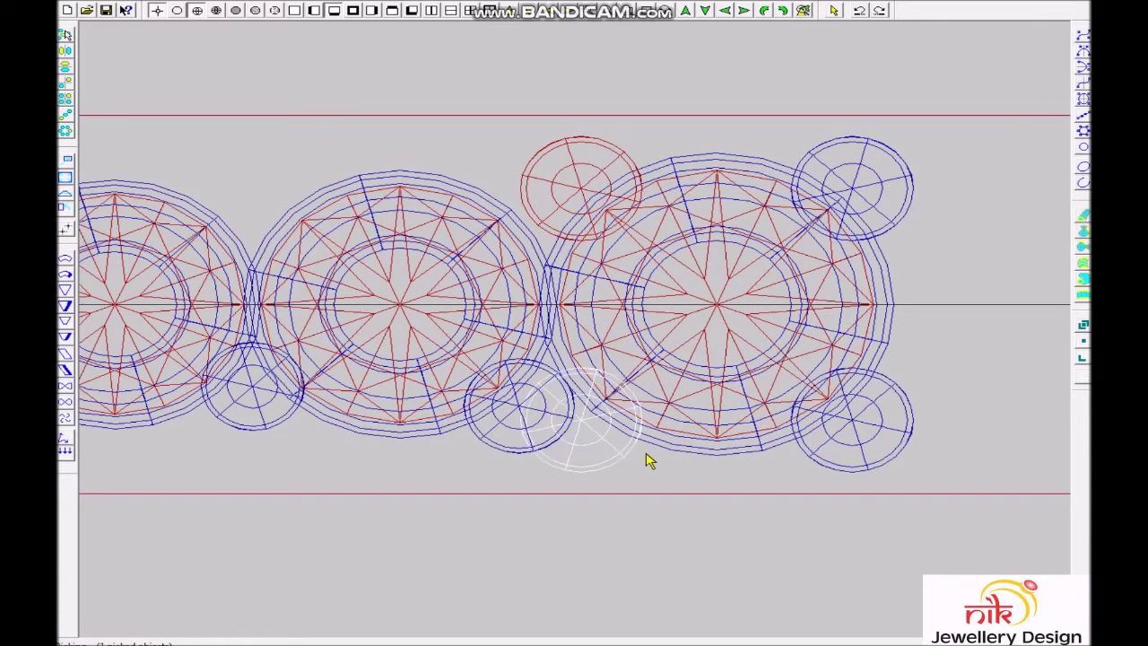
click(546, 155)
click(535, 433)
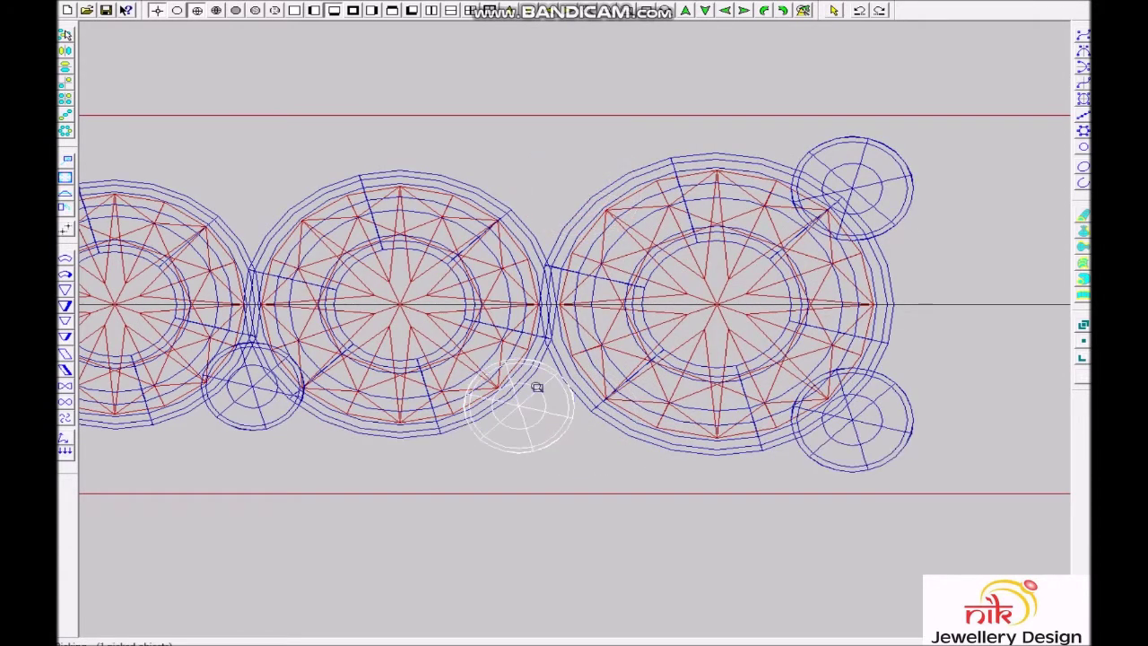
scroll(538, 439, up, 3)
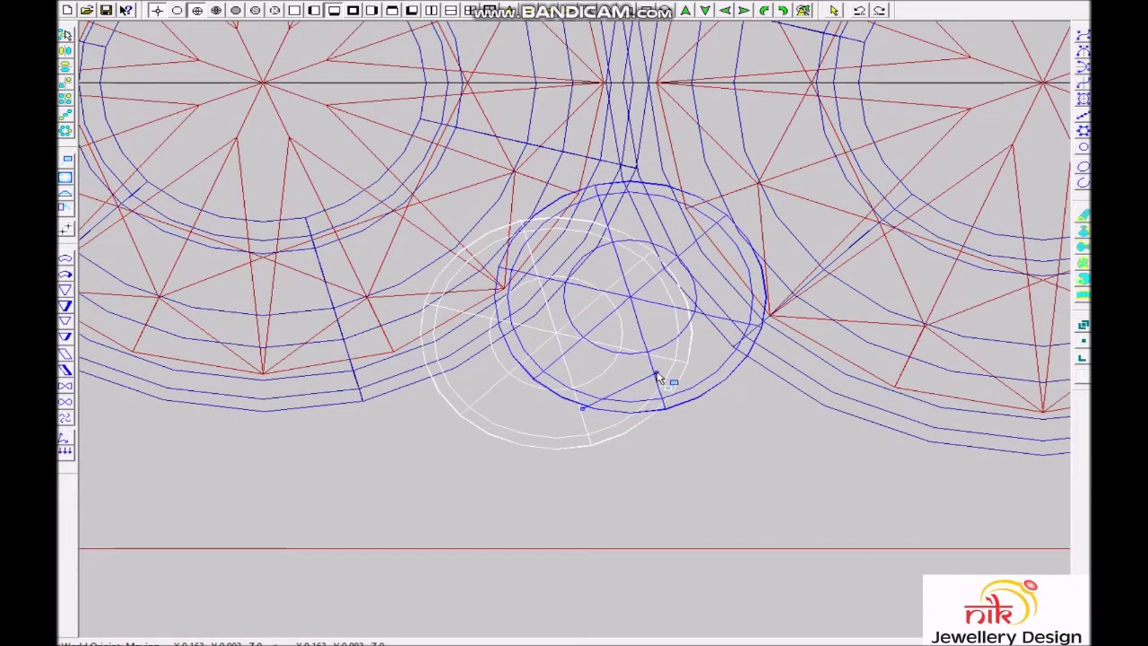
click(658, 378)
scroll(706, 363, down, 2)
key(ctrl+r)
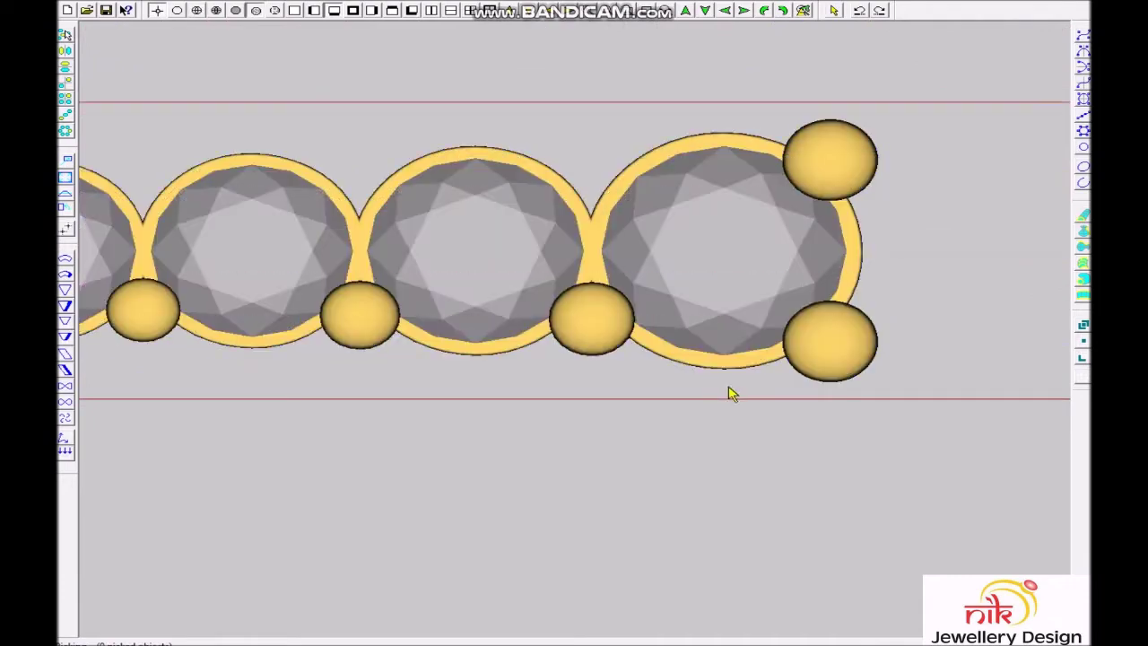
click(706, 377)
scroll(525, 323, up, 2)
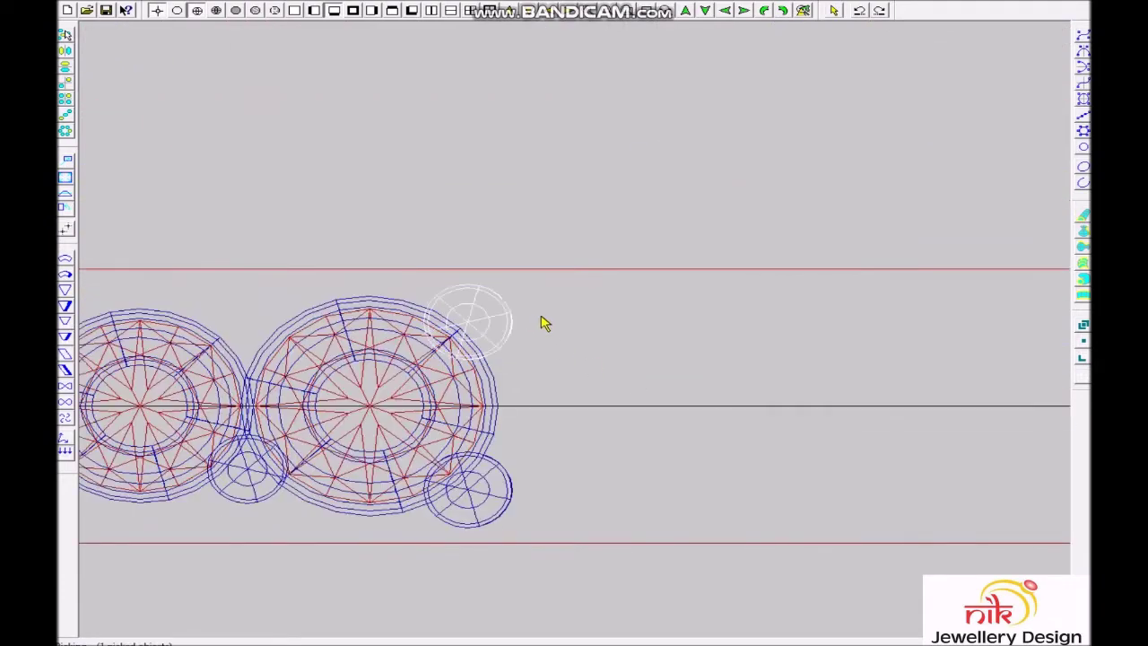
Copy the spare stone group with its small stone to the row's end, then delete the surplus small stones.
scroll(760, 378, down, 2)
scroll(835, 387, down, 1)
click(938, 376)
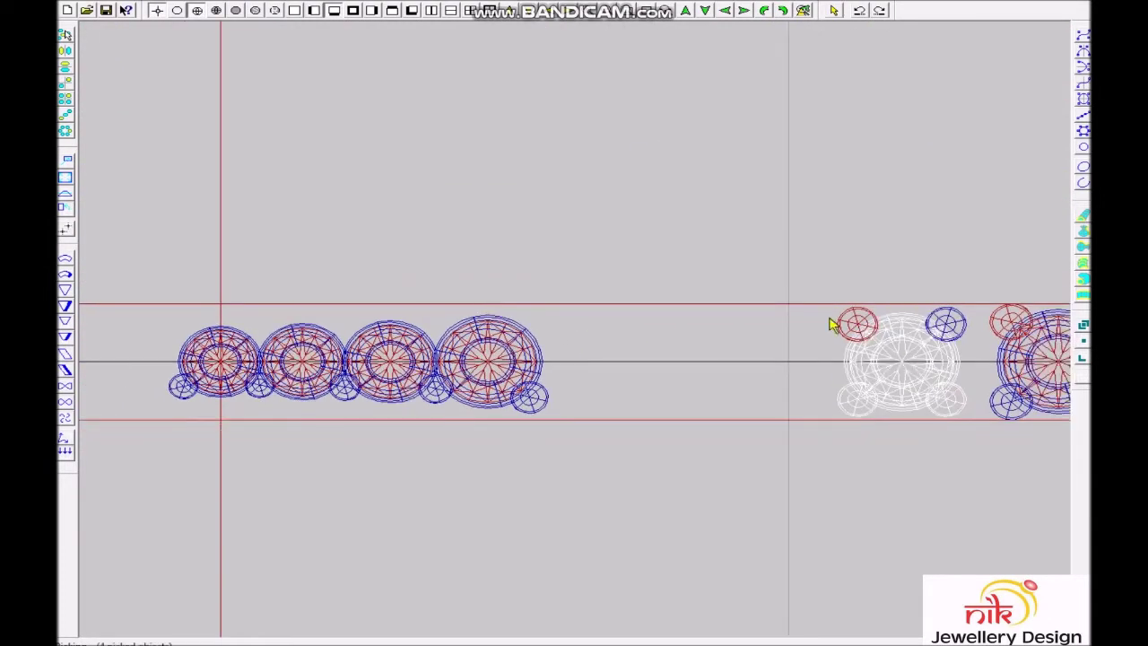
shift+click(858, 327)
drag(845, 378, 546, 384)
scroll(551, 386, up, 5)
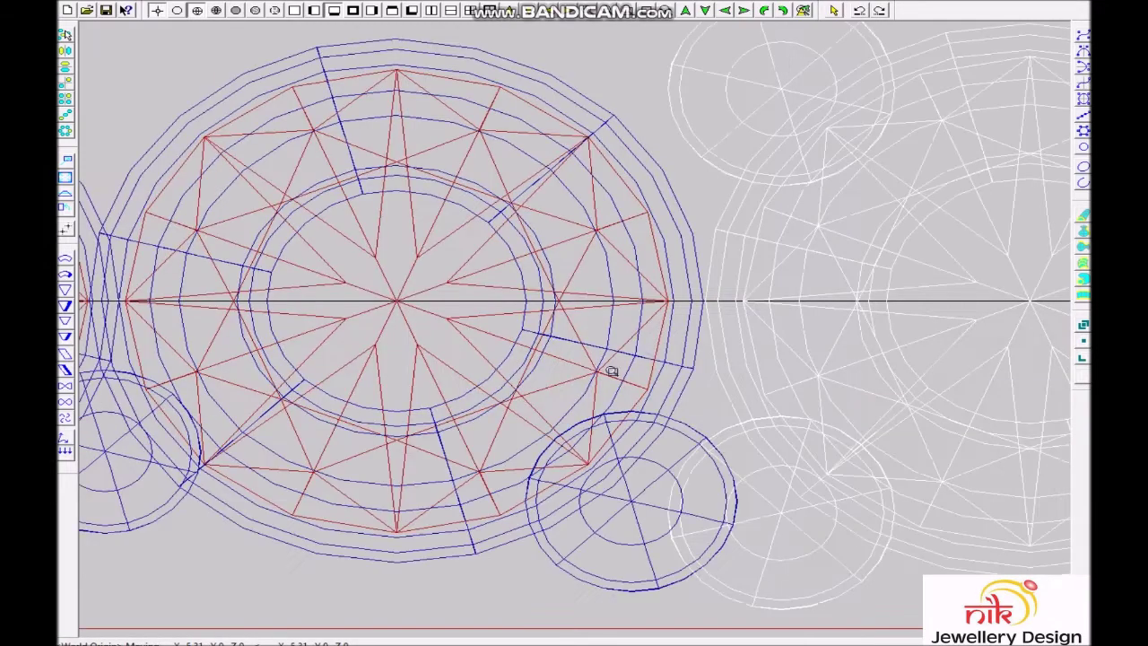
scroll(584, 389, up, 2)
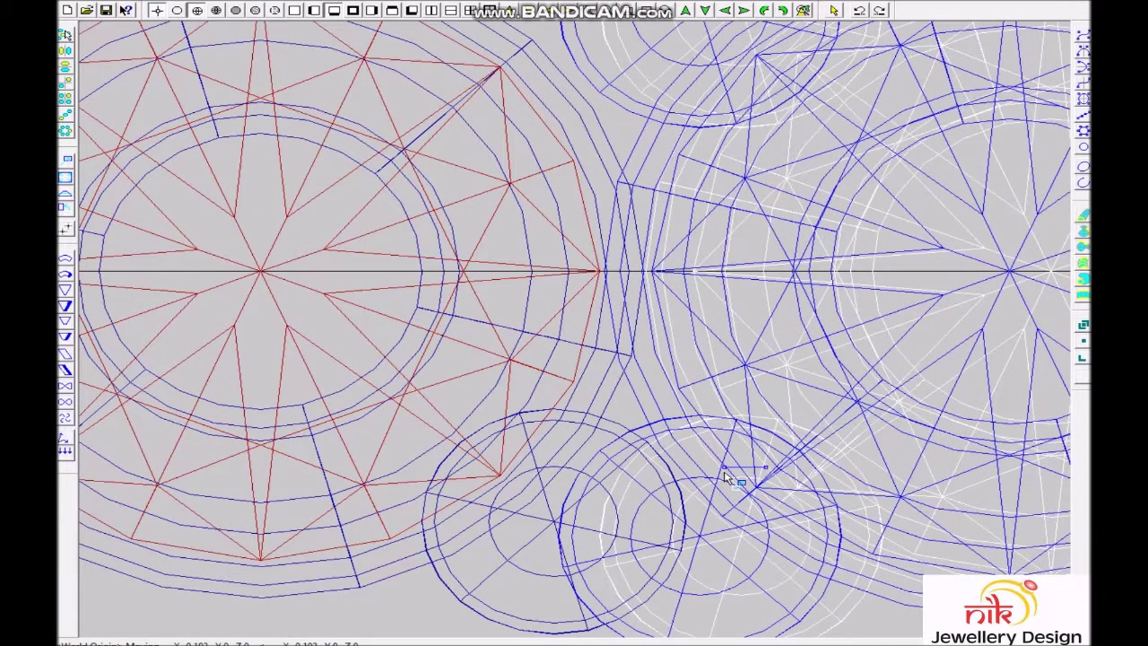
click(735, 476)
scroll(733, 474, down, 3)
click(741, 459)
scroll(741, 459, down, 2)
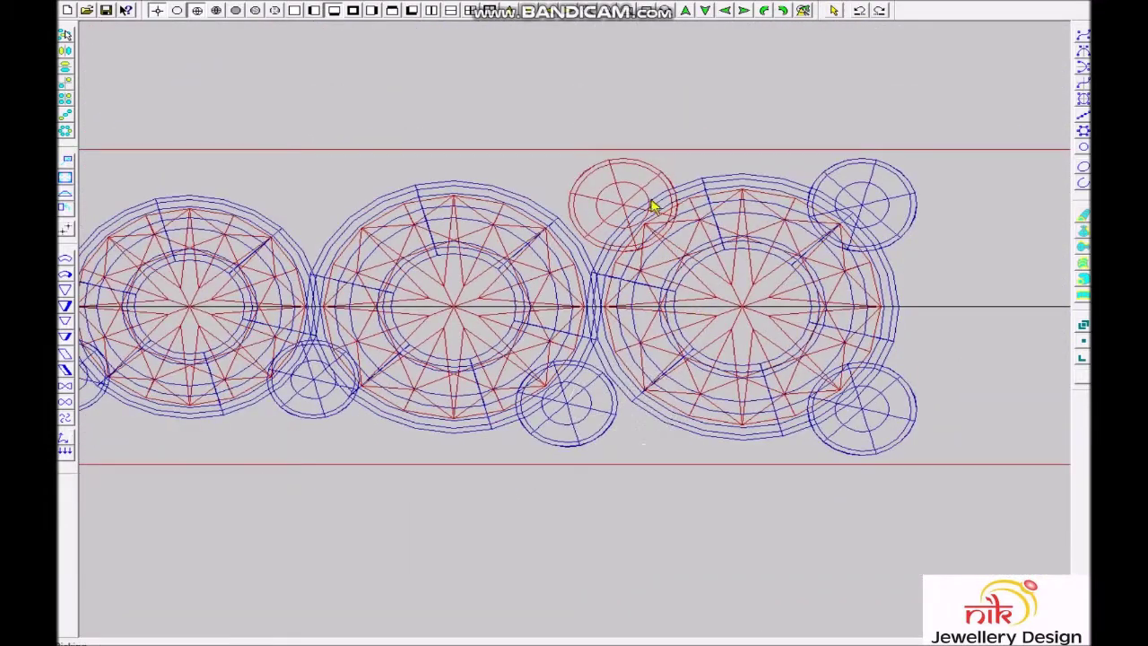
click(917, 215)
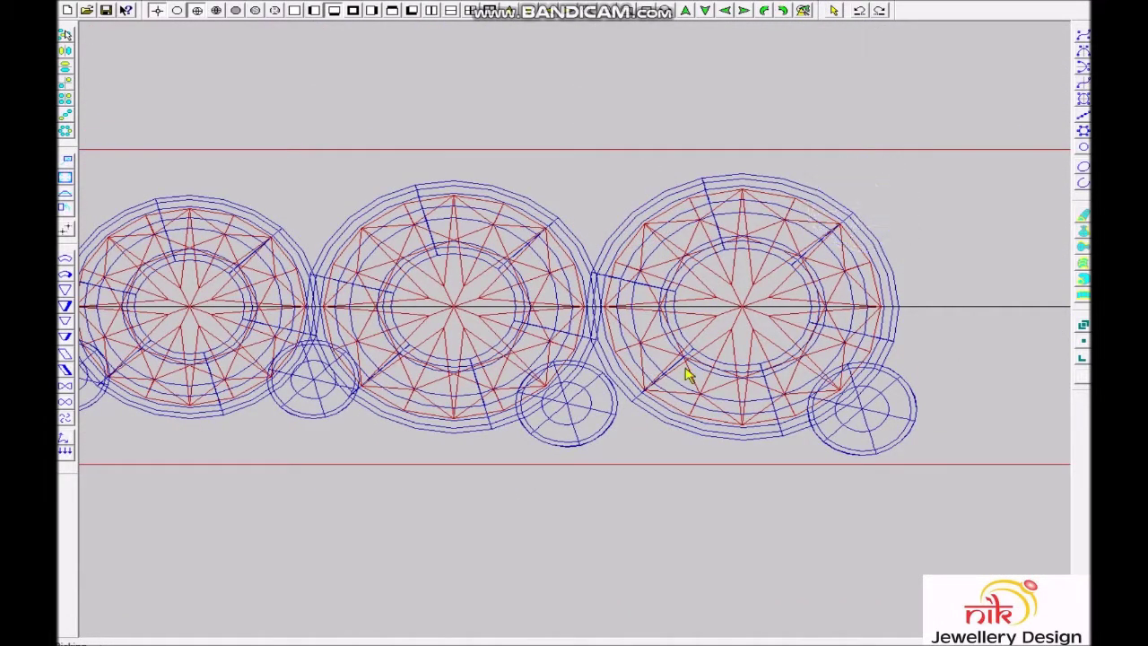
Move the lower small stone into the gap between the large stones.
click(610, 417)
scroll(584, 413, up, 3)
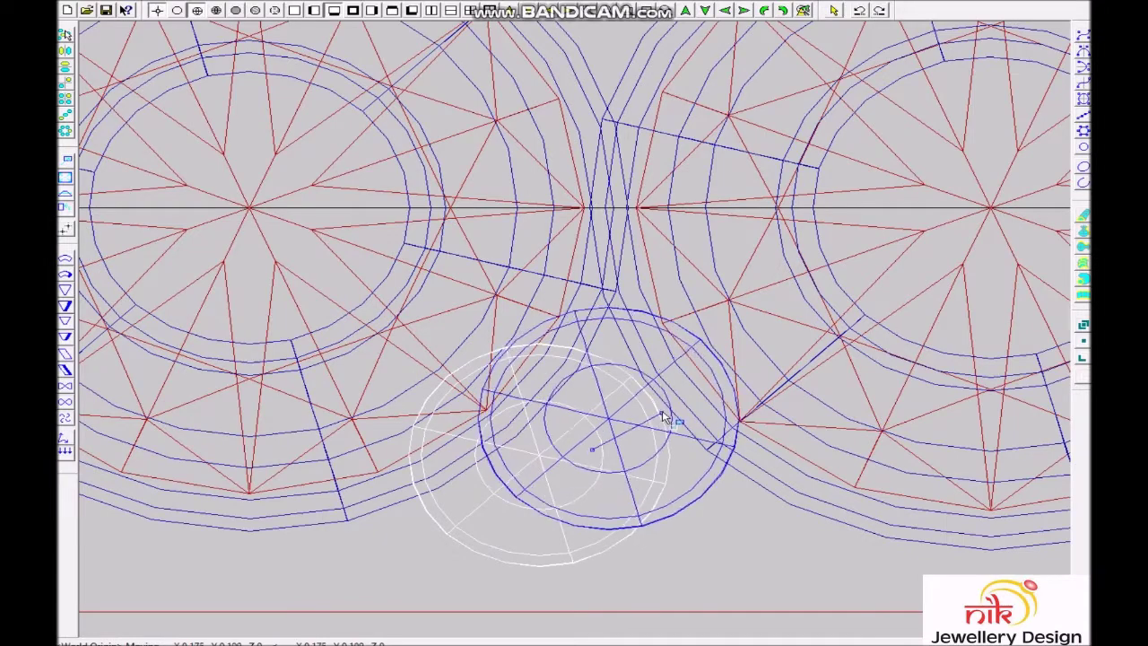
scroll(681, 404, down, 3)
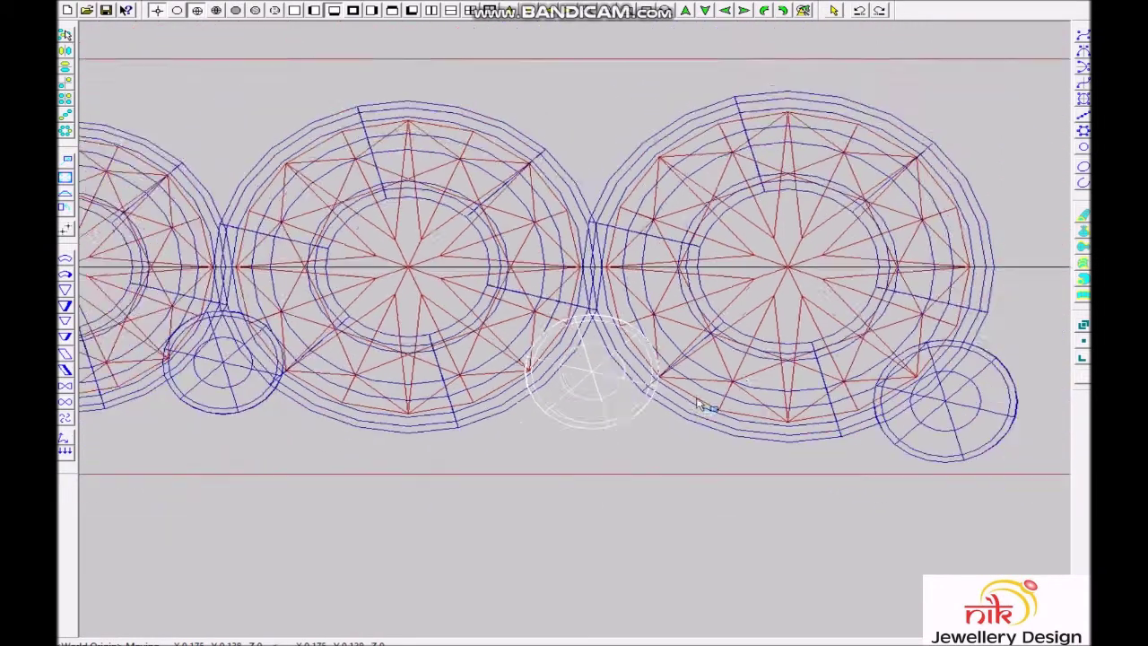
scroll(727, 394, down, 2)
click(761, 380)
scroll(760, 380, down, 5)
scroll(896, 296, up, 1)
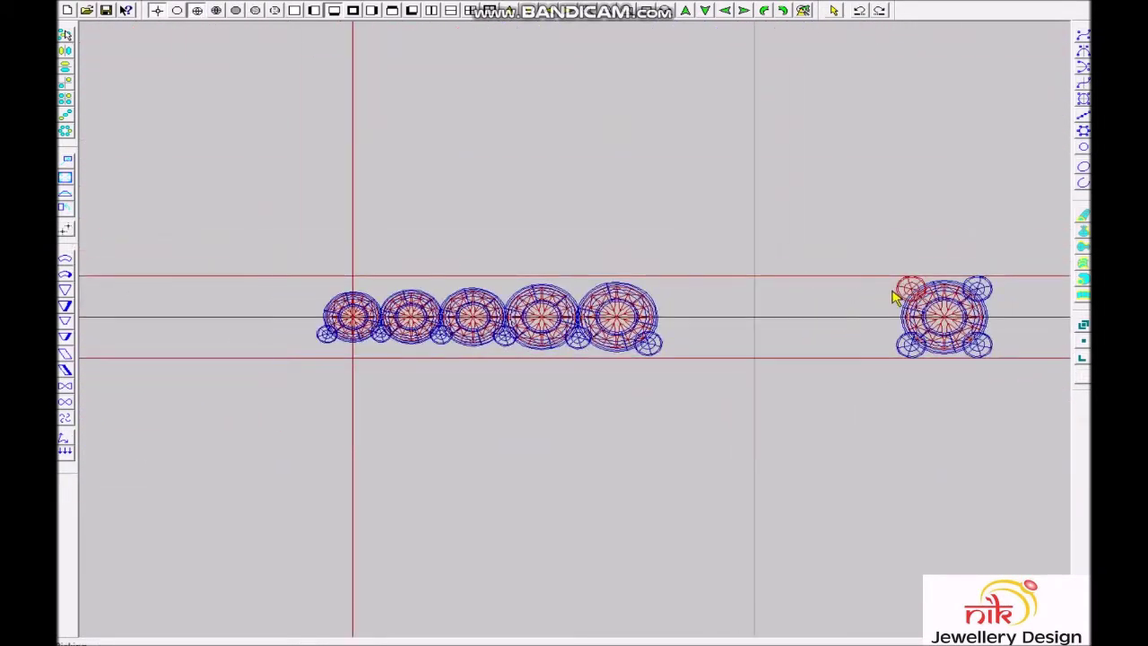
Copy the spare stone group to the row's end again and delete its surplus small stone.
click(976, 346)
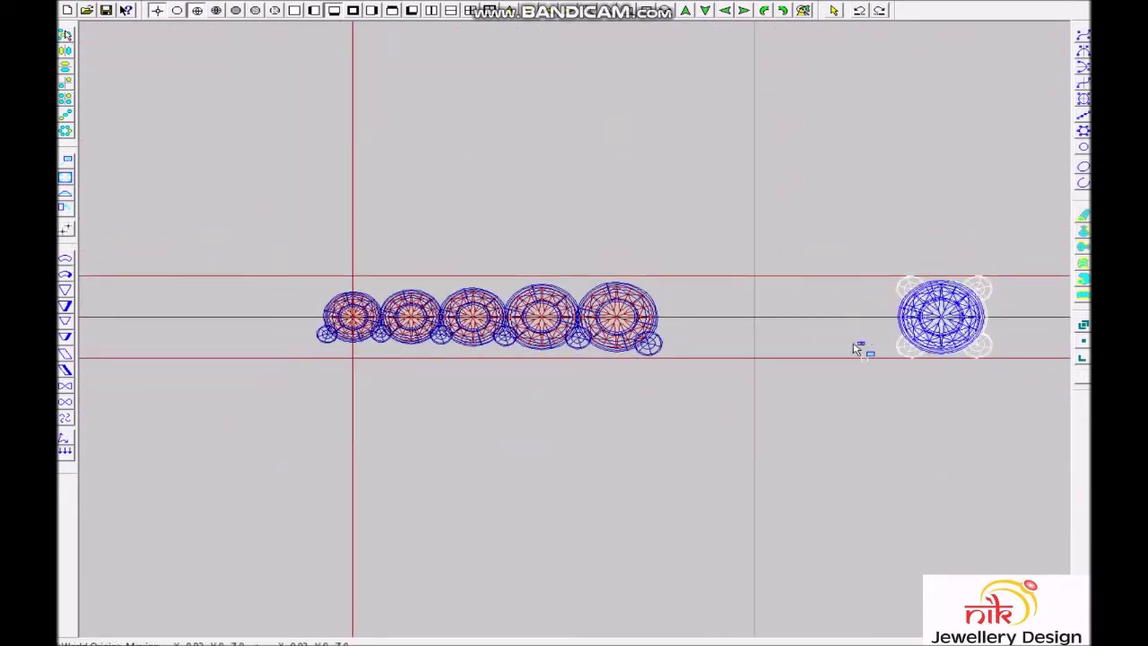
click(633, 347)
scroll(671, 339, up, 5)
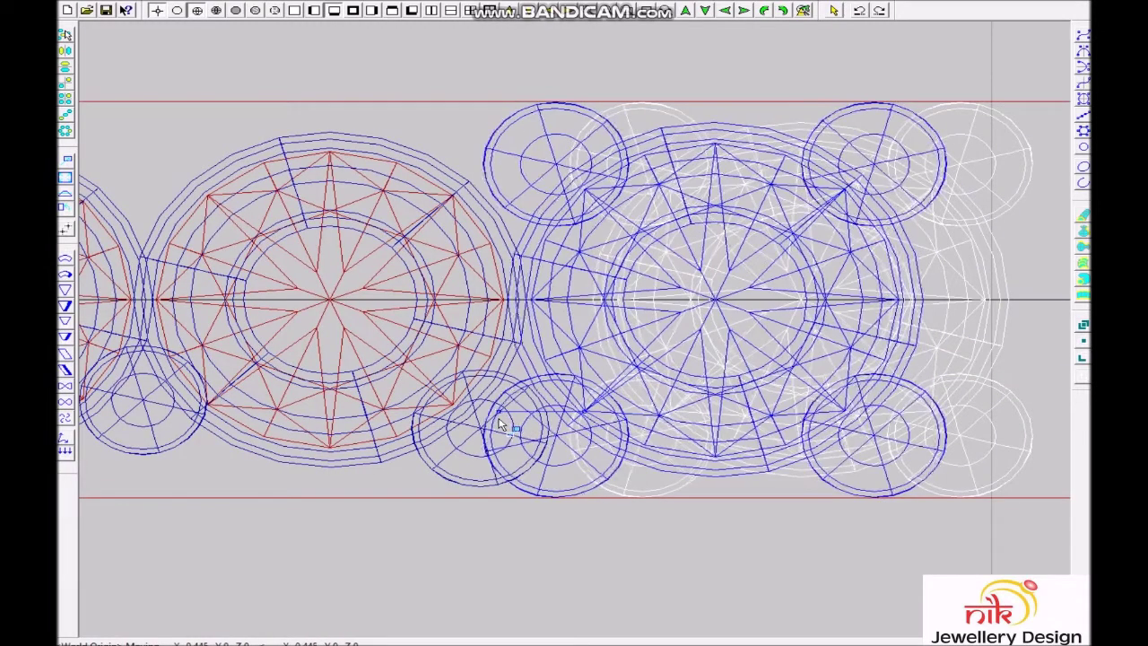
click(500, 424)
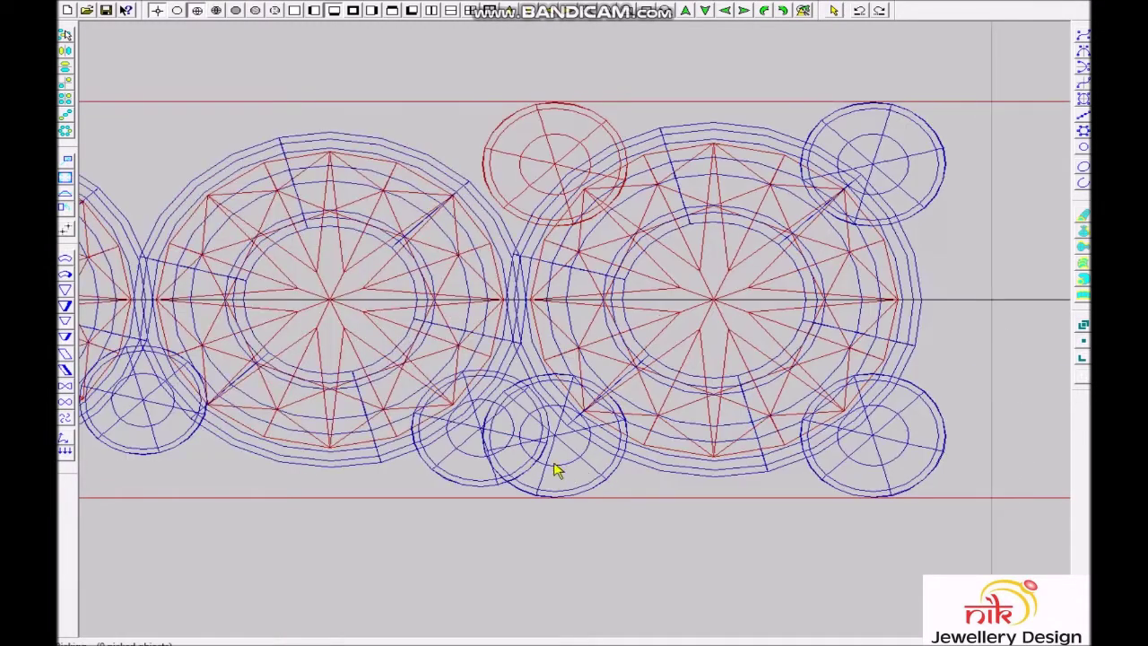
key(Delete)
key(Delete)
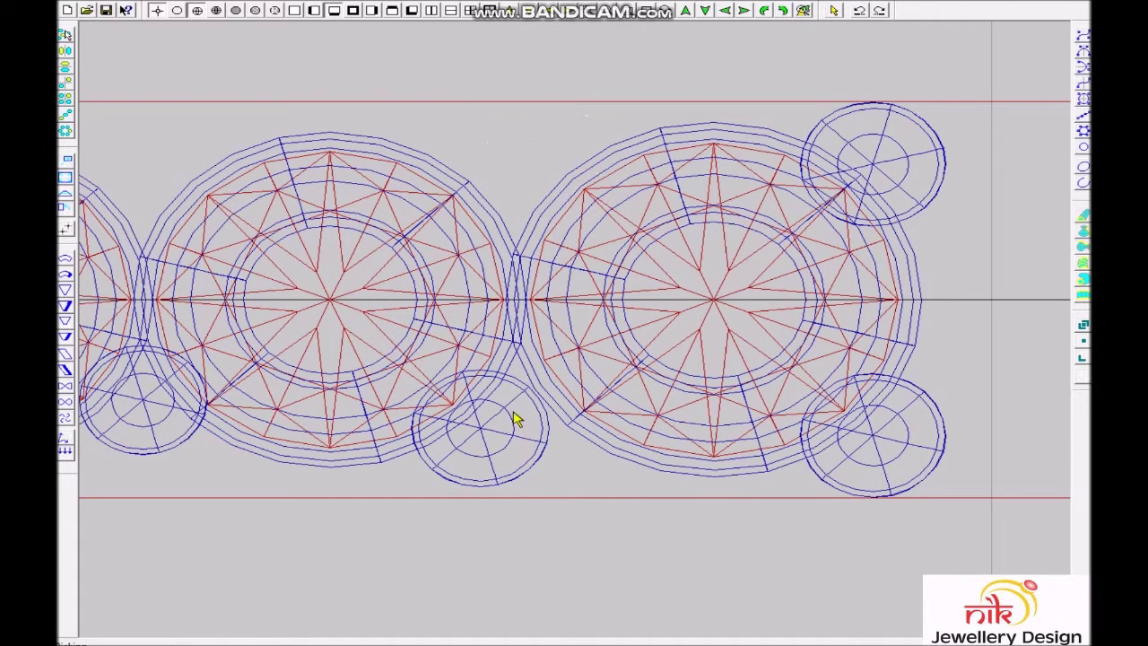
Reposition the remaining small stones between the last large stones.
scroll(522, 428, up, 2)
click(486, 487)
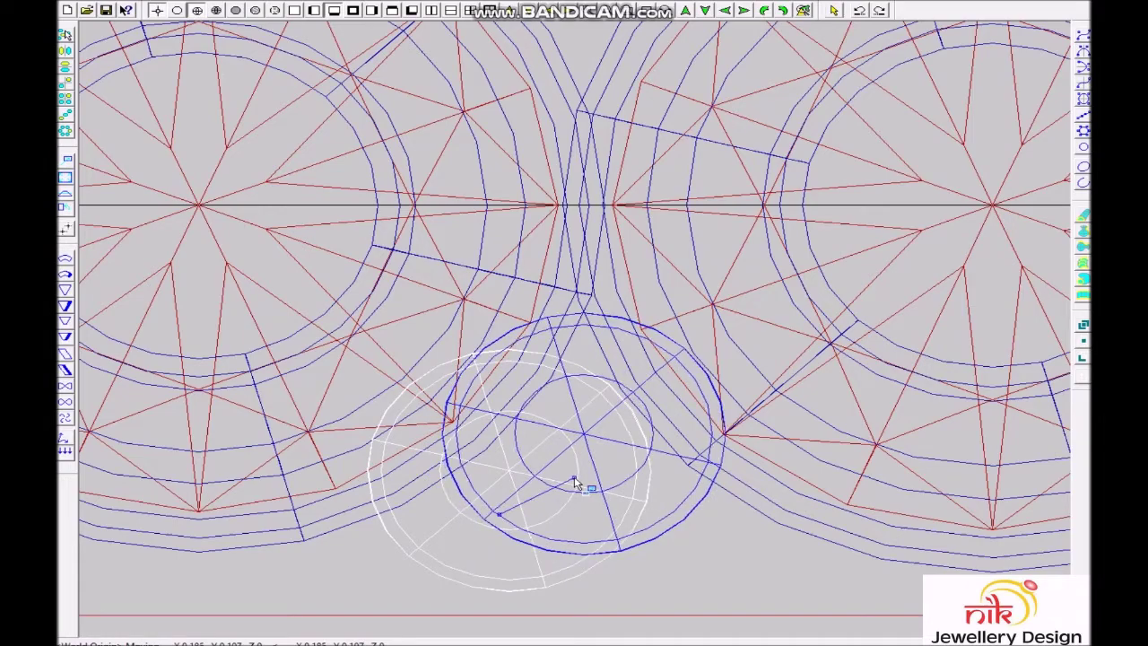
click(580, 477)
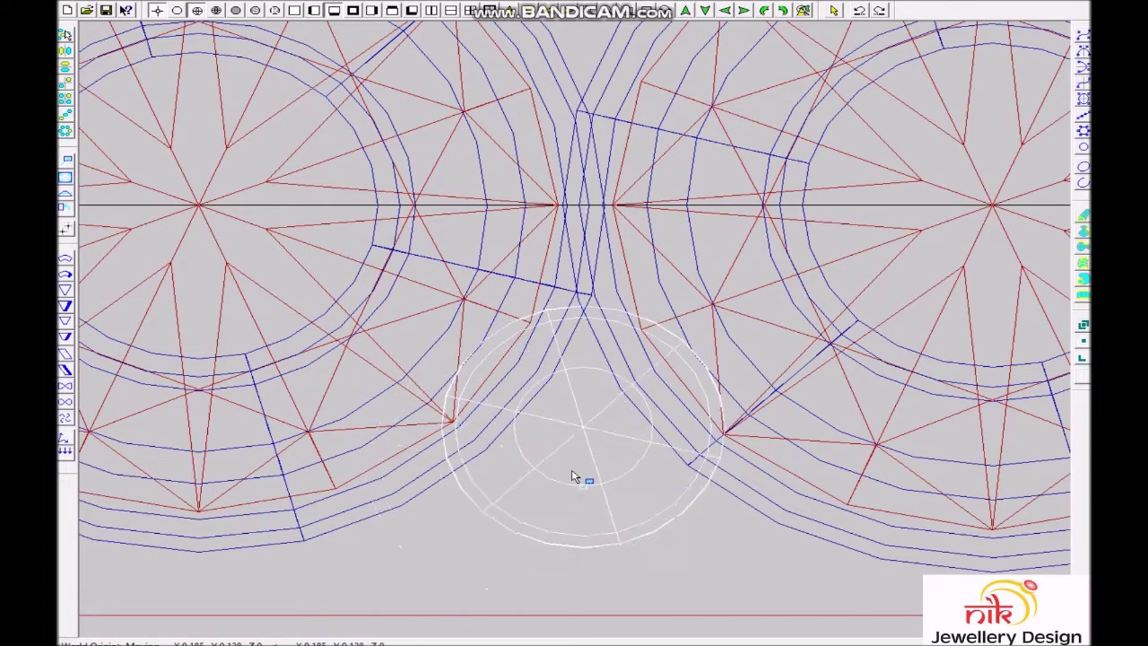
scroll(579, 477, down, 2)
scroll(717, 408, down, 2)
click(794, 213)
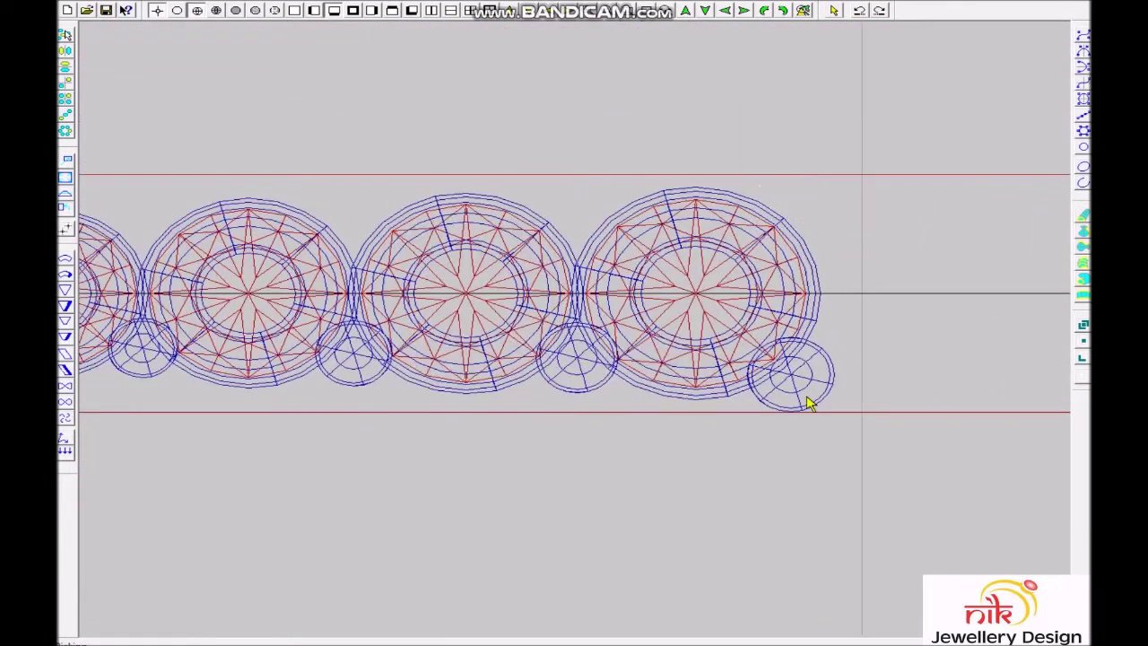
scroll(794, 345, up, 3)
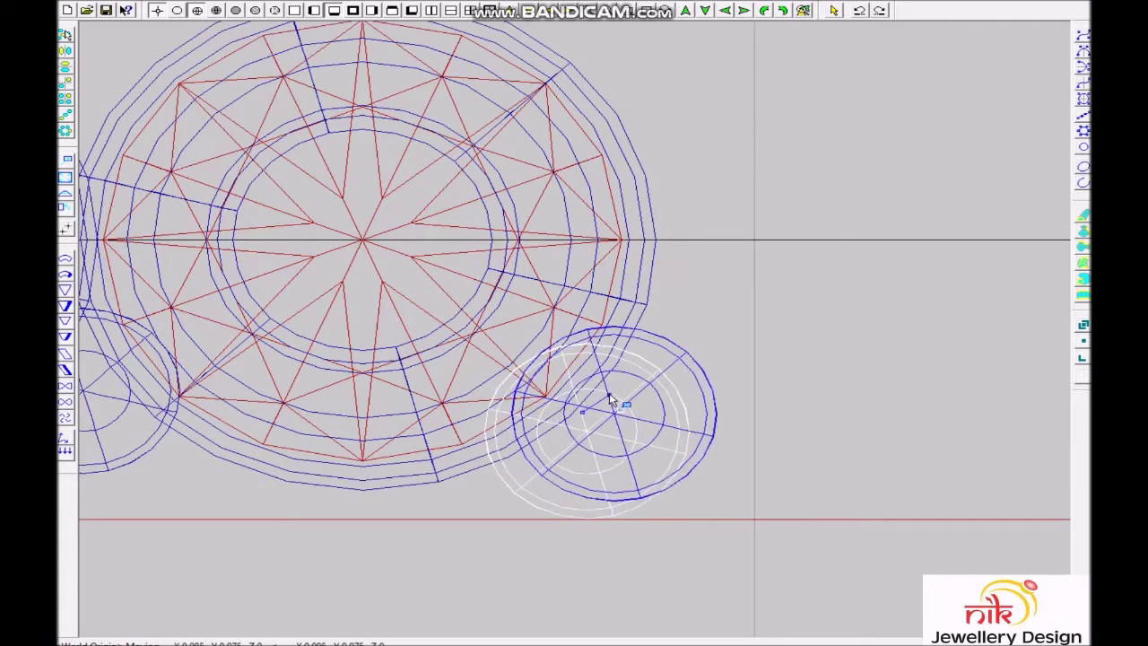
click(614, 401)
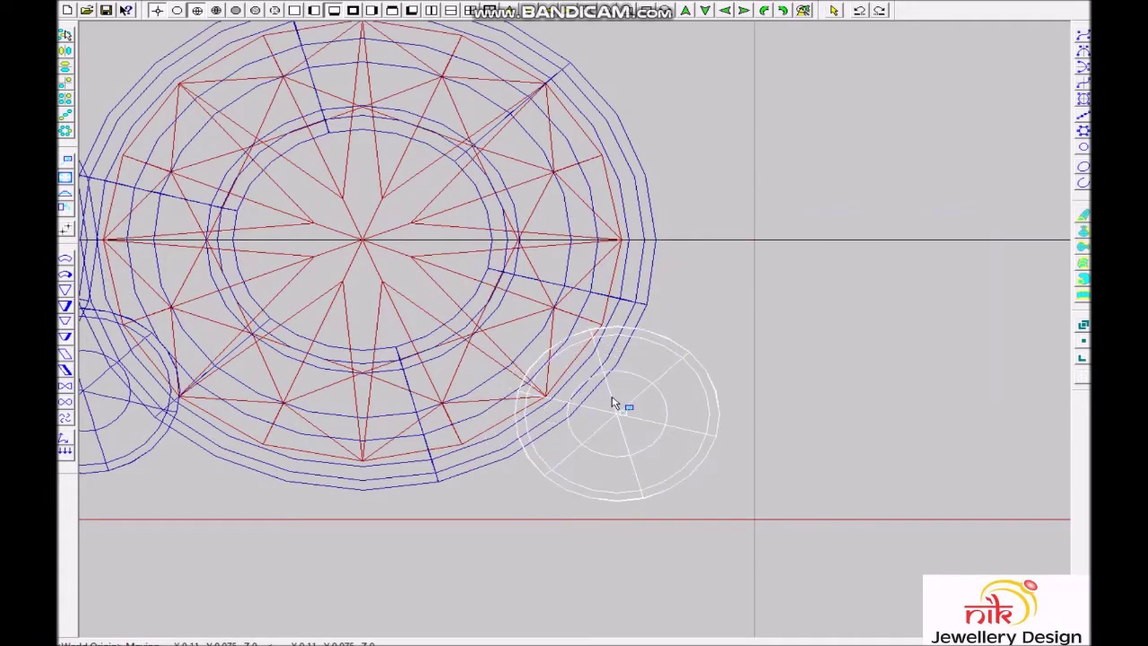
scroll(614, 404, down, 2)
scroll(602, 415, down, 3)
scroll(609, 314, up, 3)
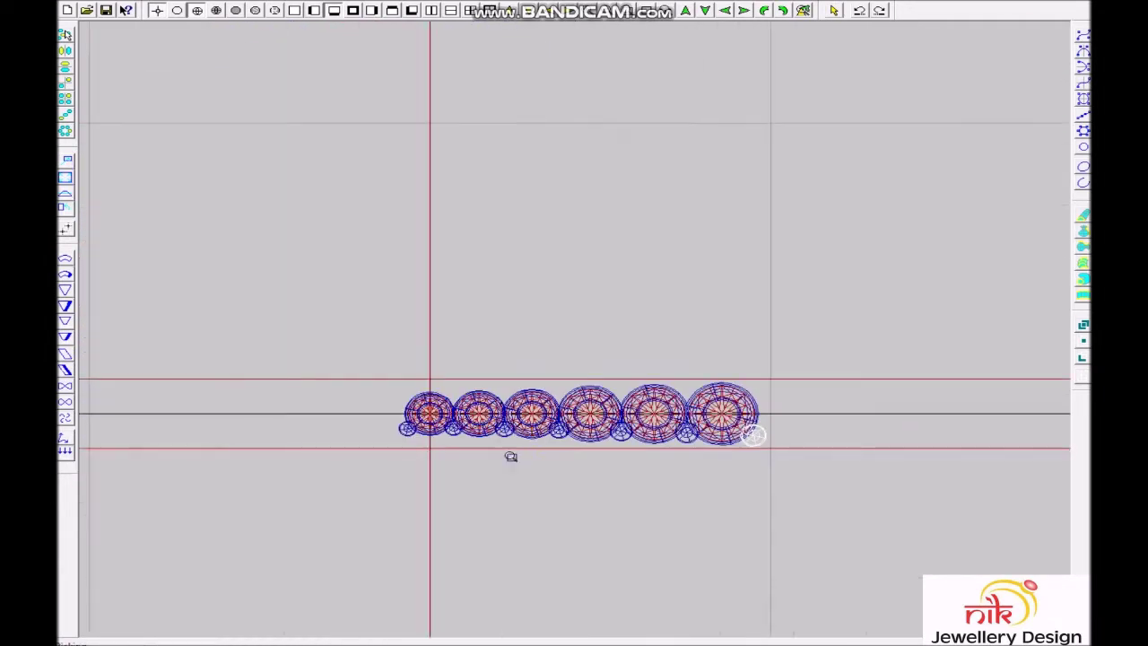
scroll(328, 456, up, 2)
Check the six-stone row in front view as a shaded render.
key(F2)
scroll(556, 359, down, 2)
key(ctrl+r)
Back in wireframe, offset the axis line by 1 to create the lower base line.
click(757, 383)
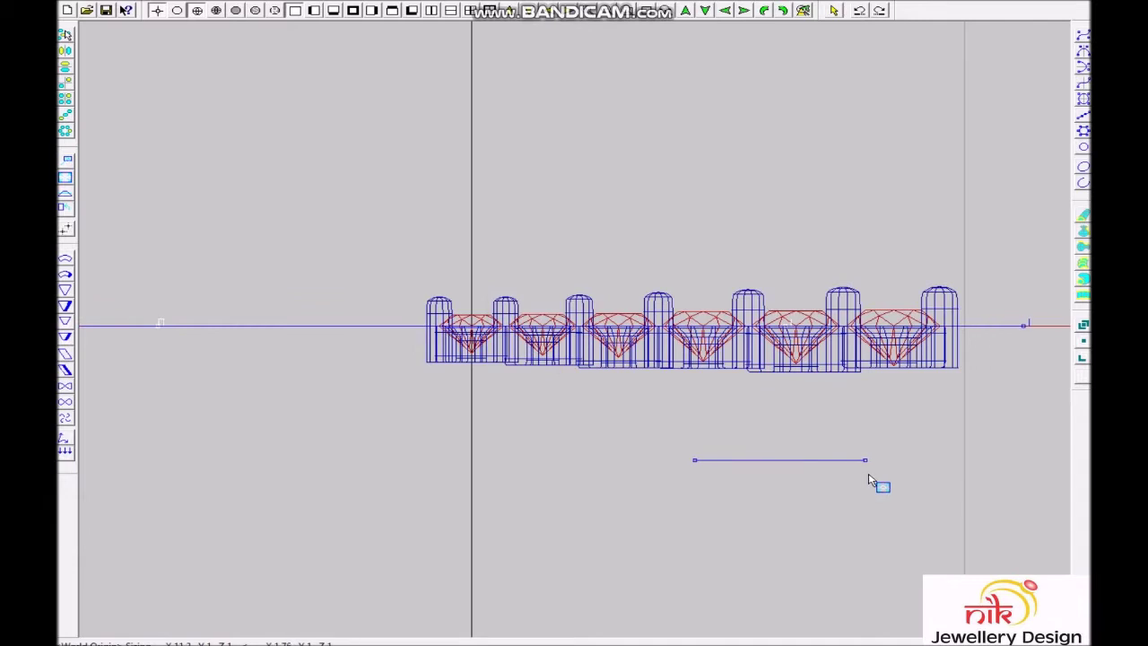
right_click(892, 562)
text(1)
key(Return)
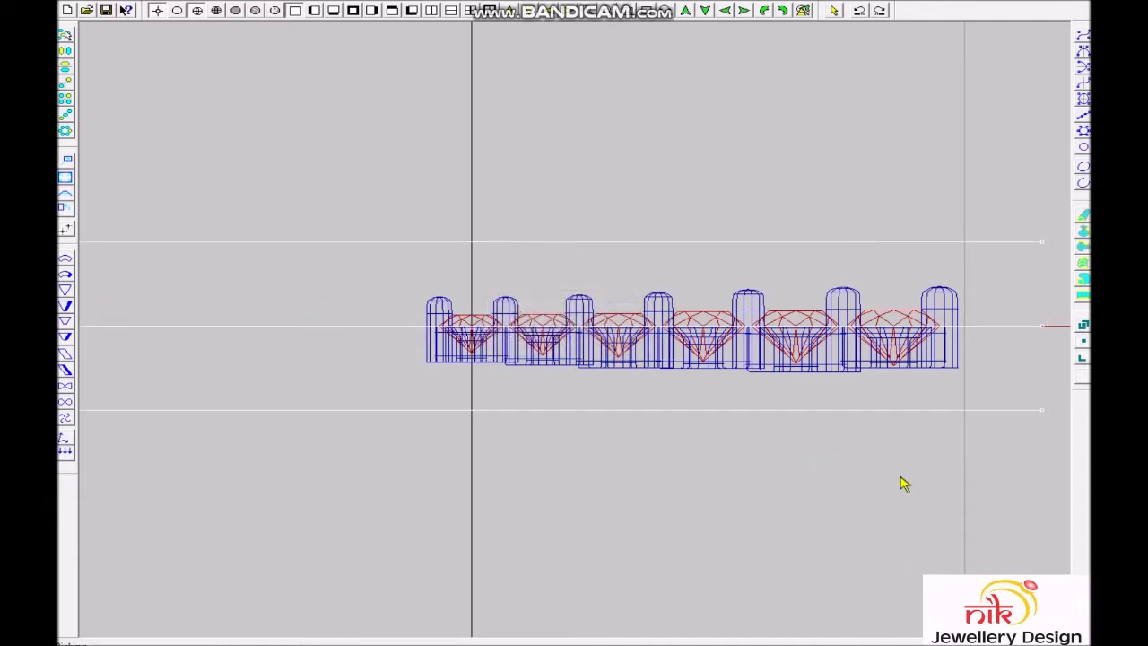
Select the row of prongs and stones and project the prongs down onto the lower line.
click(733, 401)
drag(421, 355, 1049, 384)
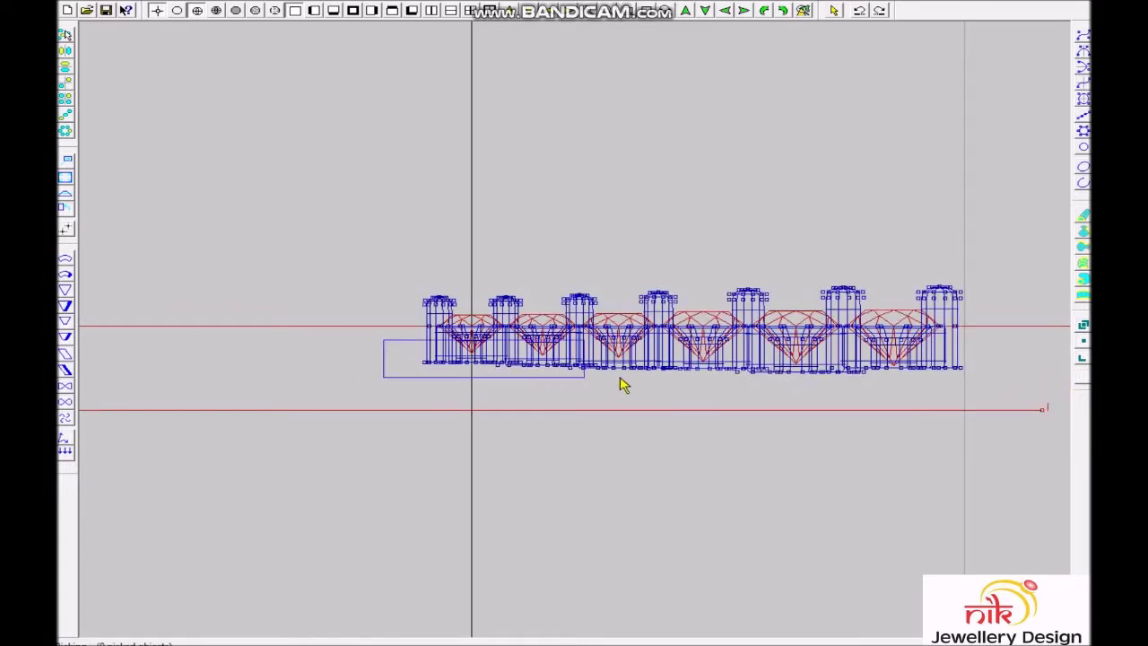
drag(383, 339, 960, 378)
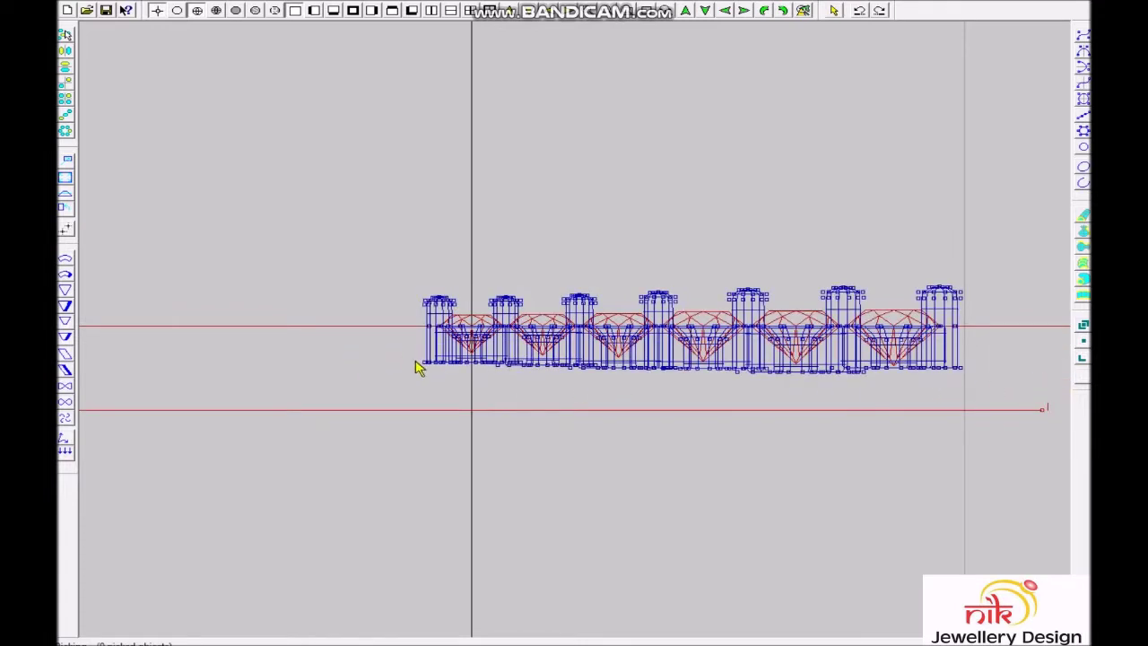
click(955, 406)
key(Return)
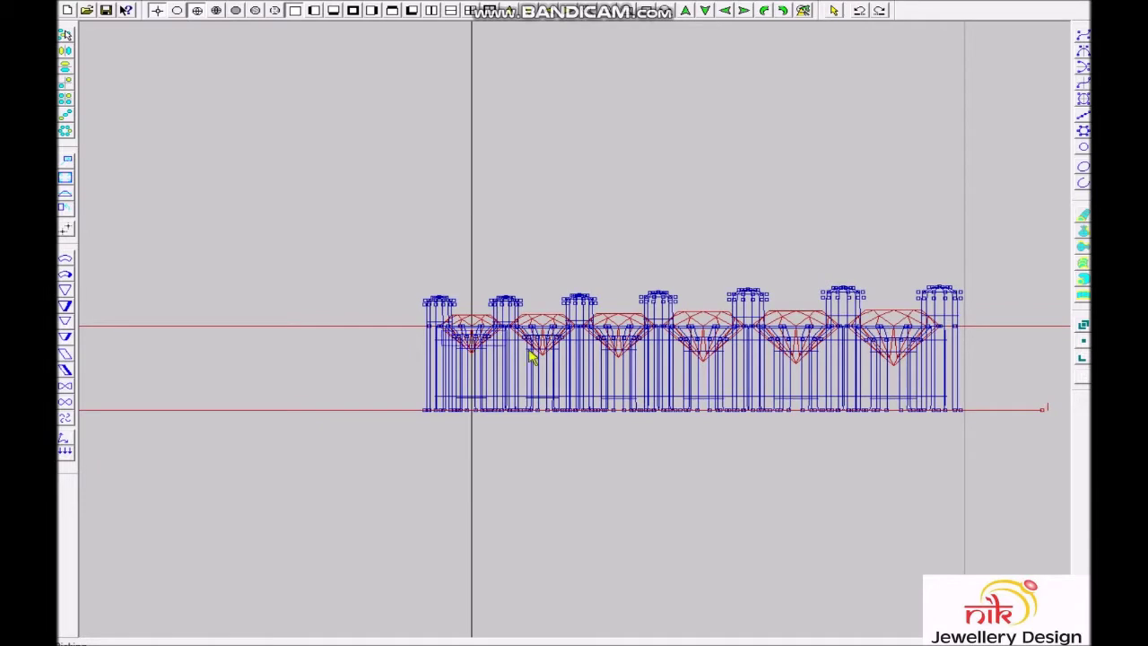
scroll(820, 354, up, 5)
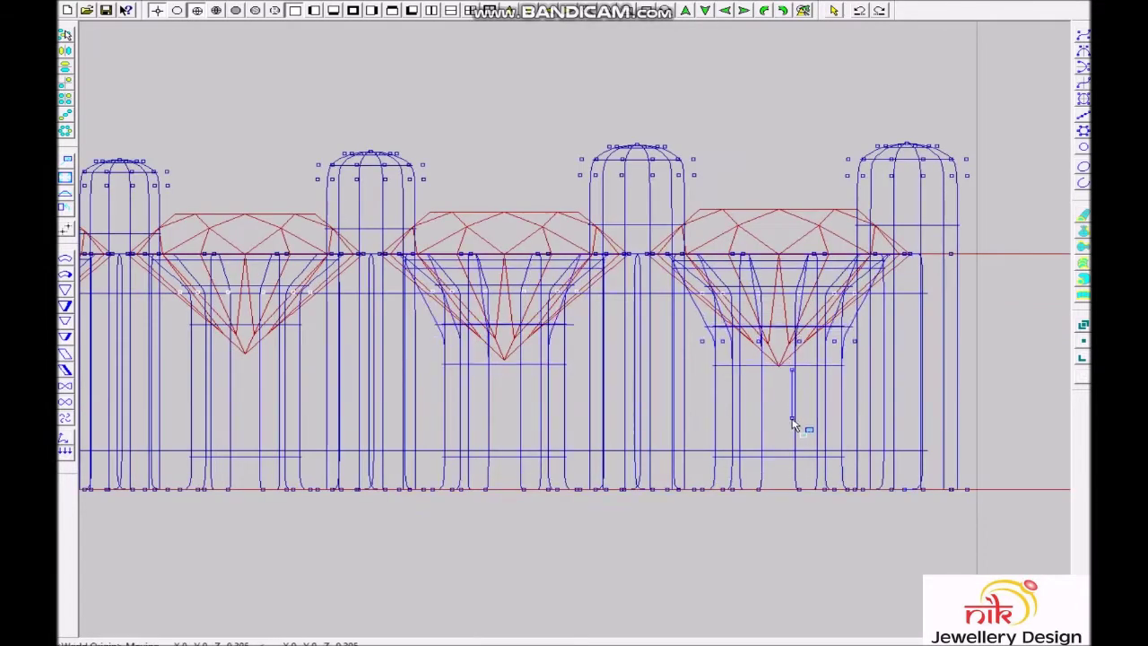
Inspect the projected prongs and stone row in the top and front views.
key(ctrl+a)
scroll(753, 363, down, 5)
scroll(643, 340, up, 3)
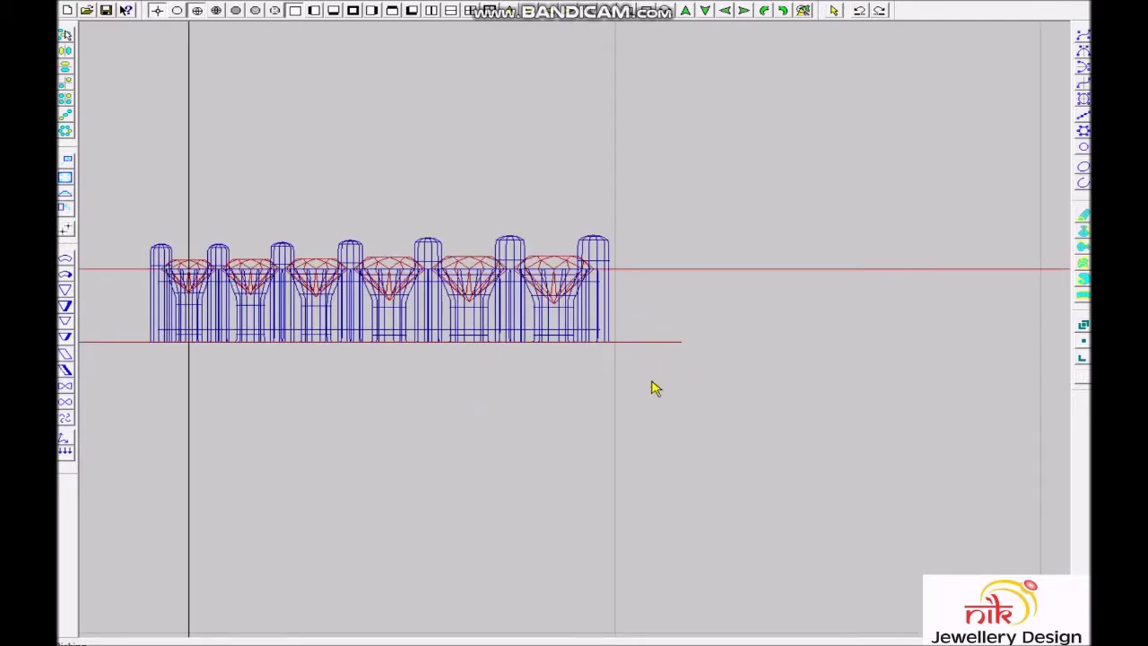
scroll(574, 334, down, 1)
key(F2)
key(F2)
scroll(492, 457, up, 2)
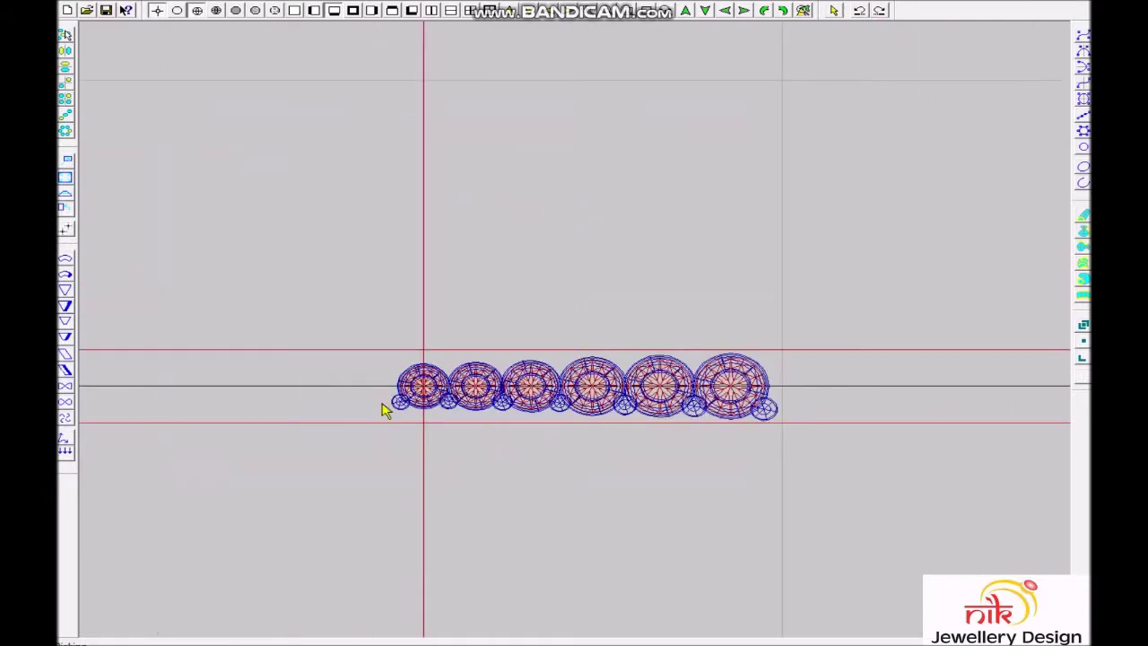
key(F1)
drag(359, 231, 801, 259)
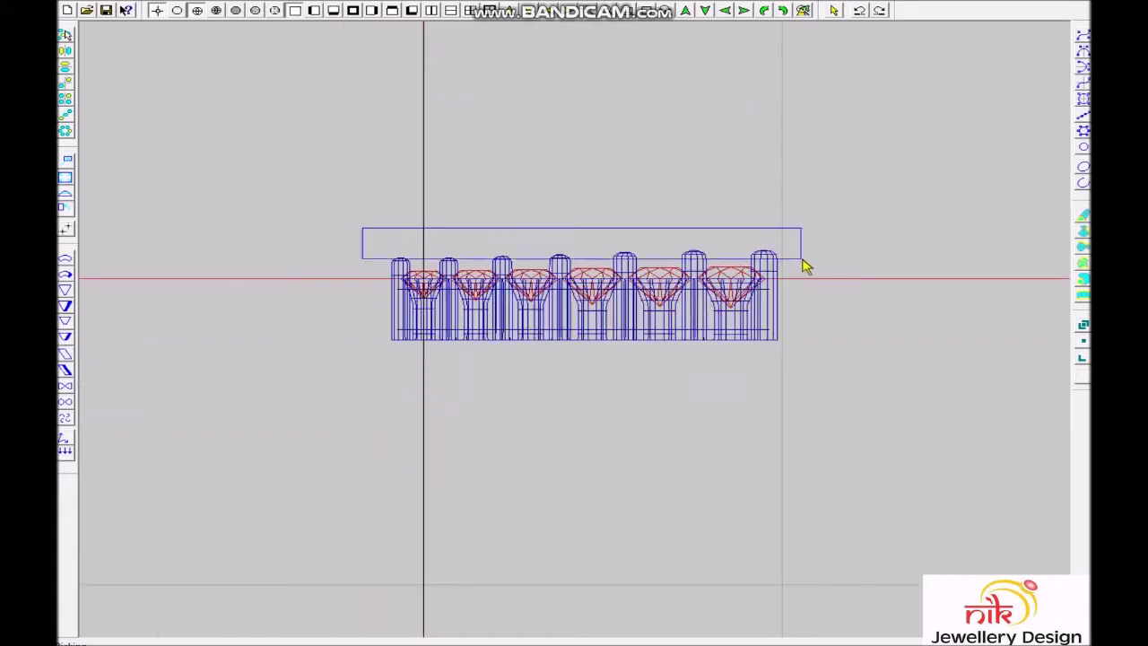
key(F2)
scroll(557, 432, up, 3)
scroll(560, 429, up, 2)
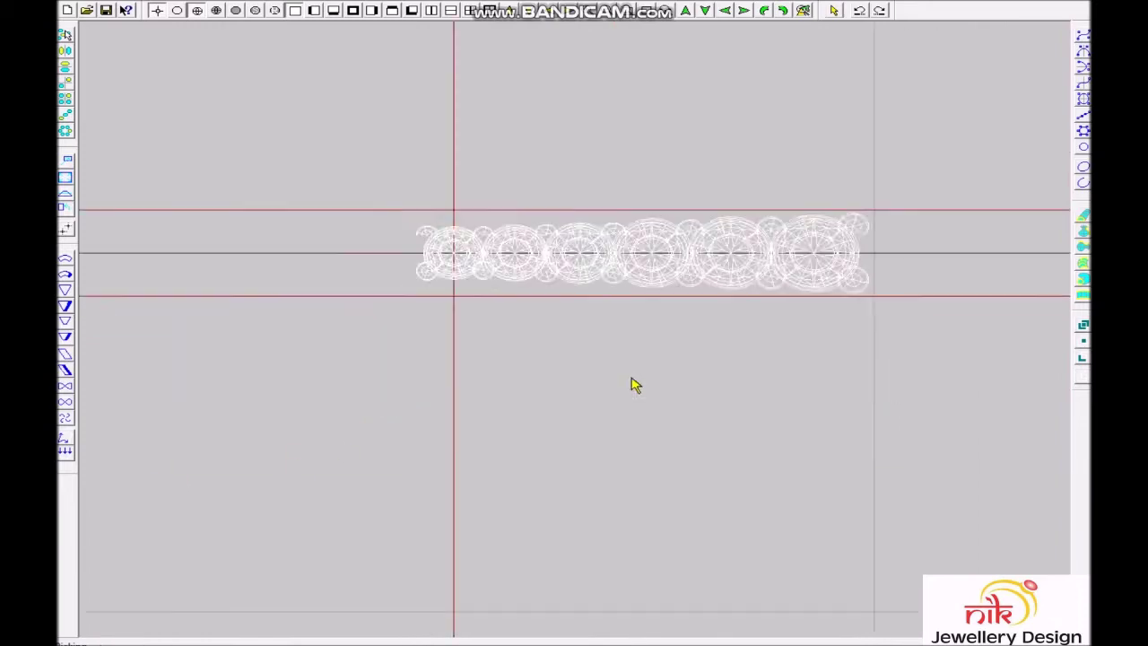
Move the stone row left so it is centred on the origin.
click(556, 269)
drag(724, 445, 524, 440)
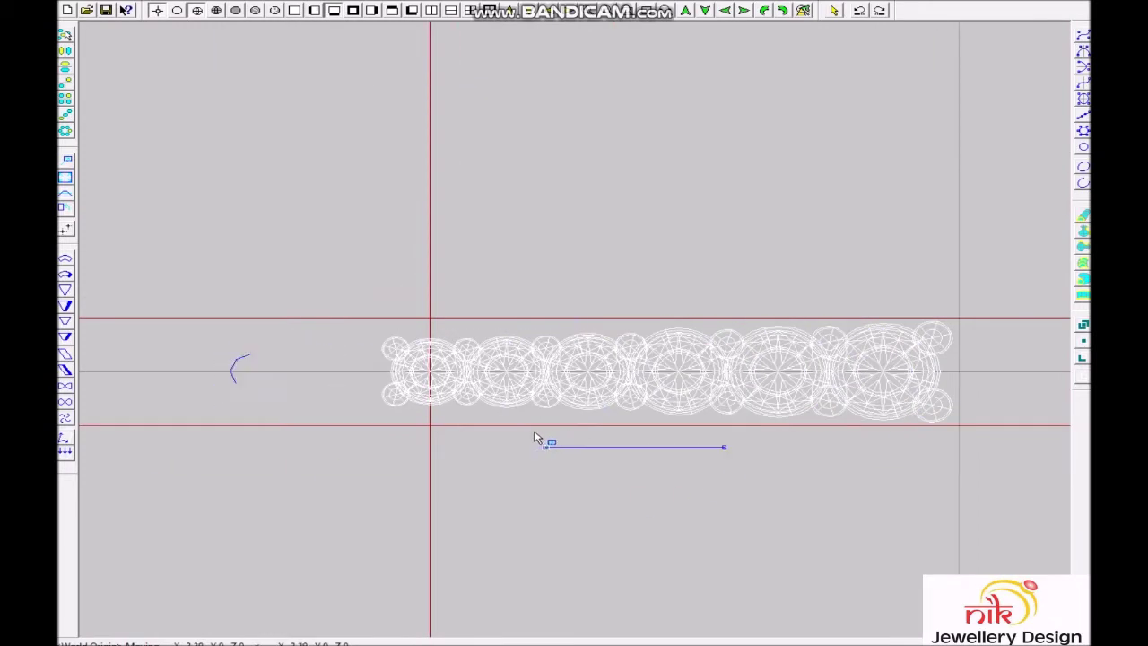
click(522, 440)
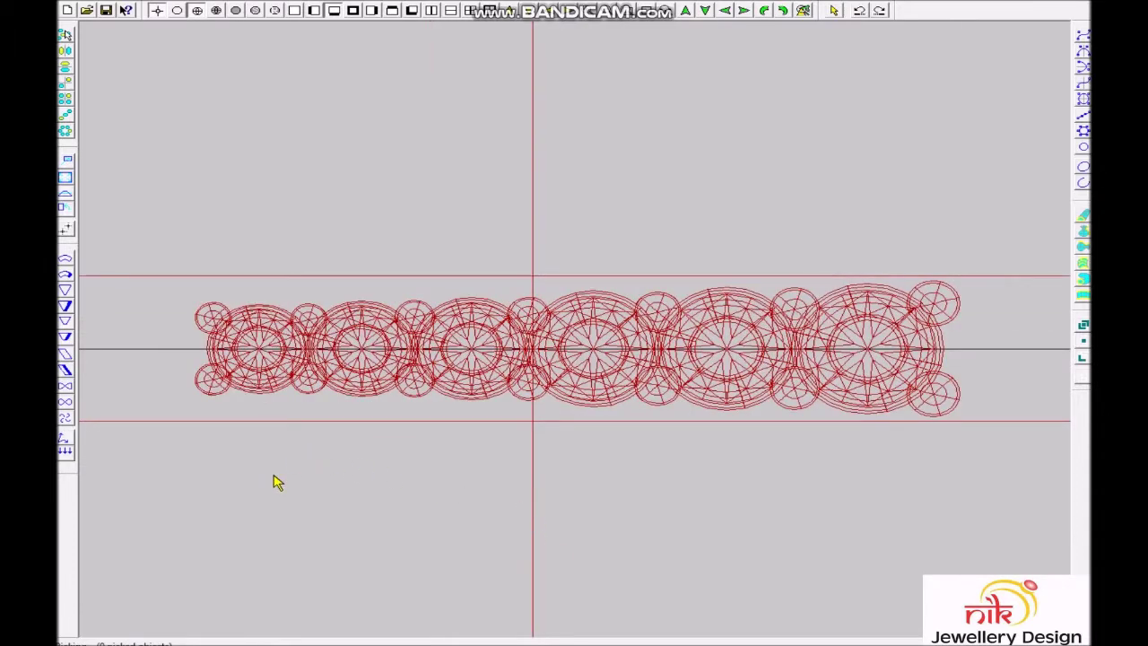
Draw vertical check lines at the row's left end, right end and midpoint.
click(206, 555)
click(208, 546)
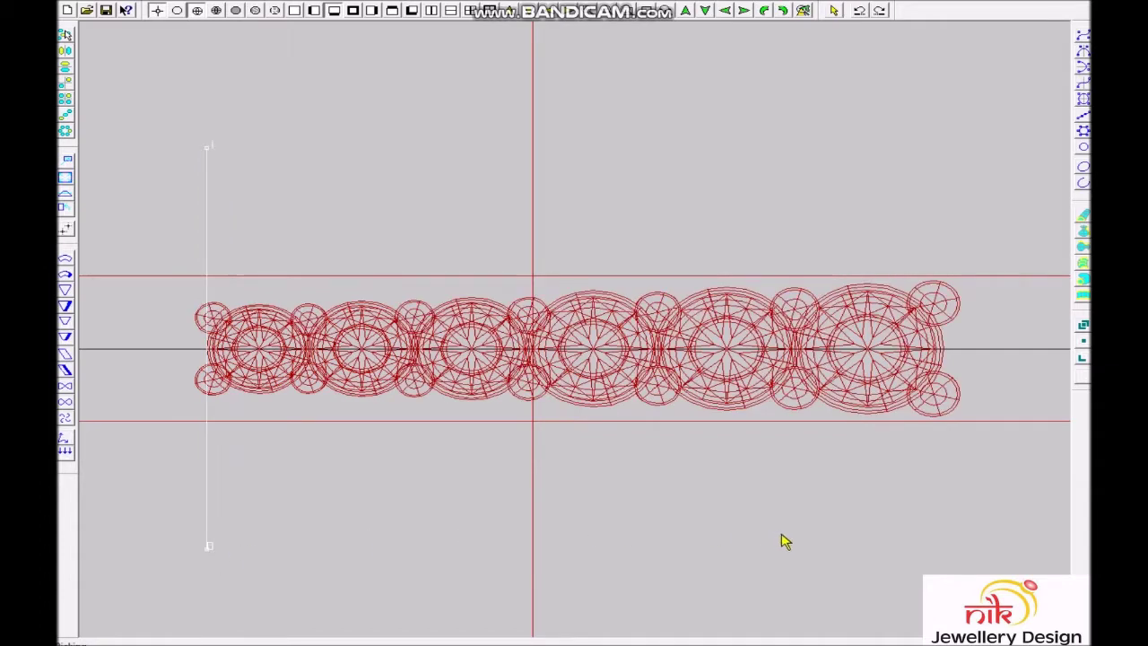
click(942, 516)
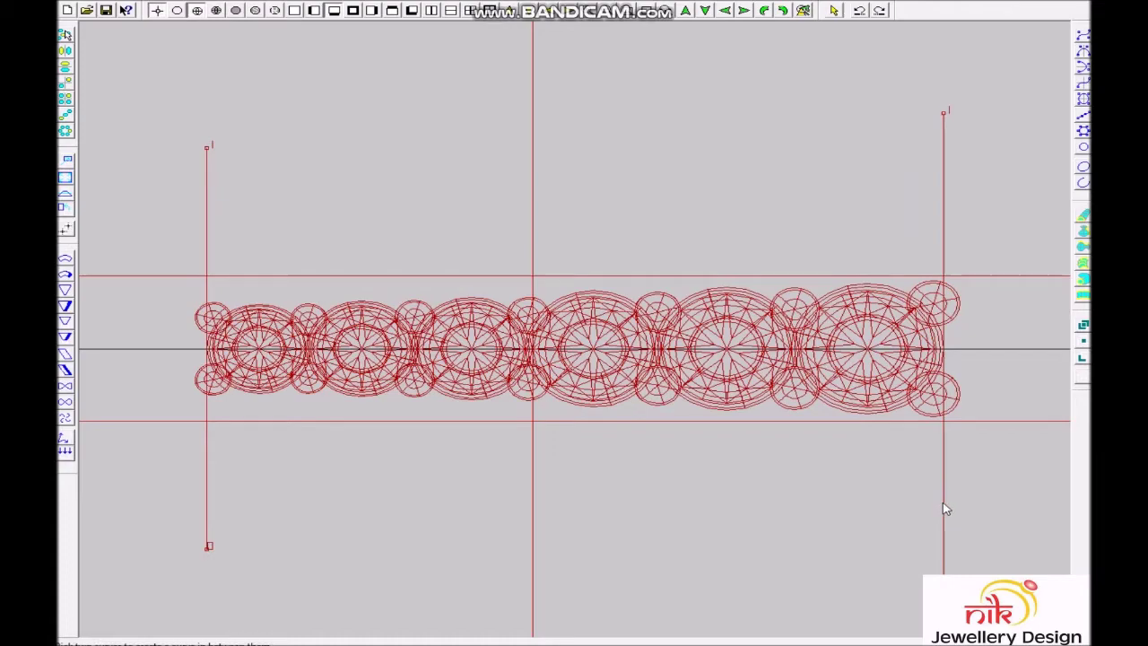
click(207, 548)
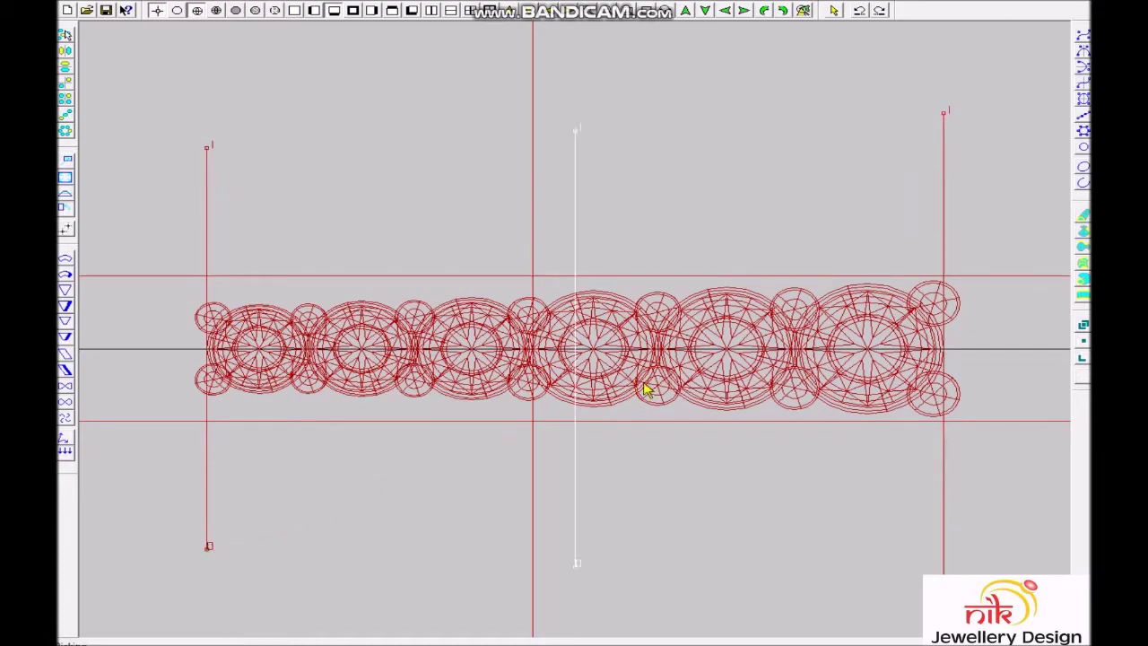
Zoom in on the stone band and select it with the right vertical line.
click(290, 484)
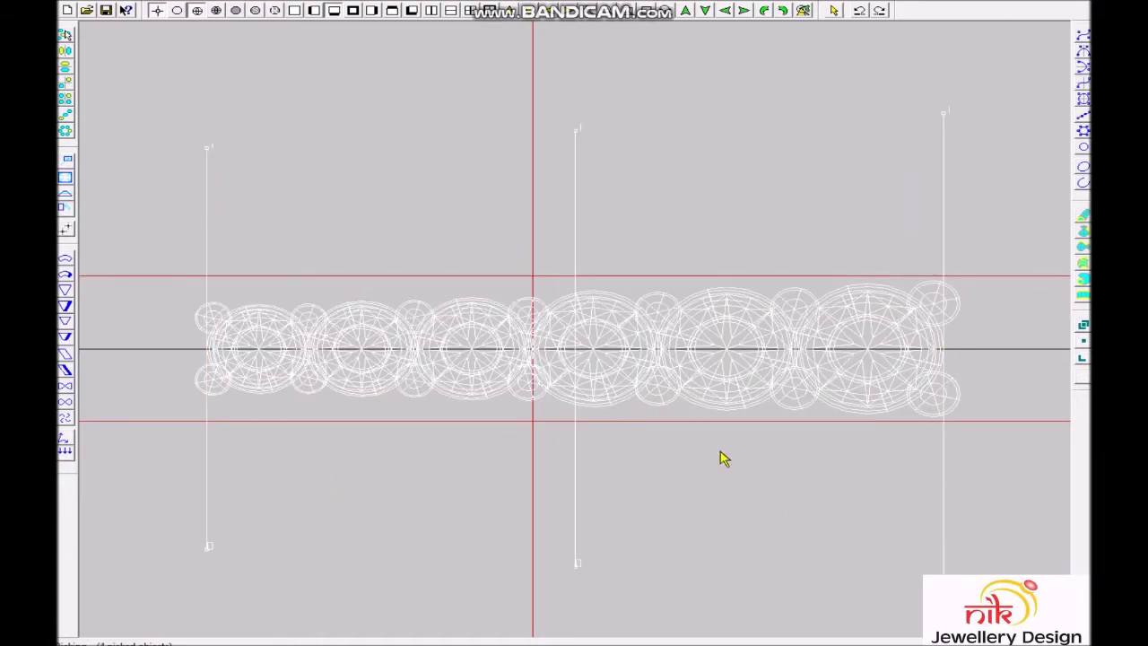
click(543, 555)
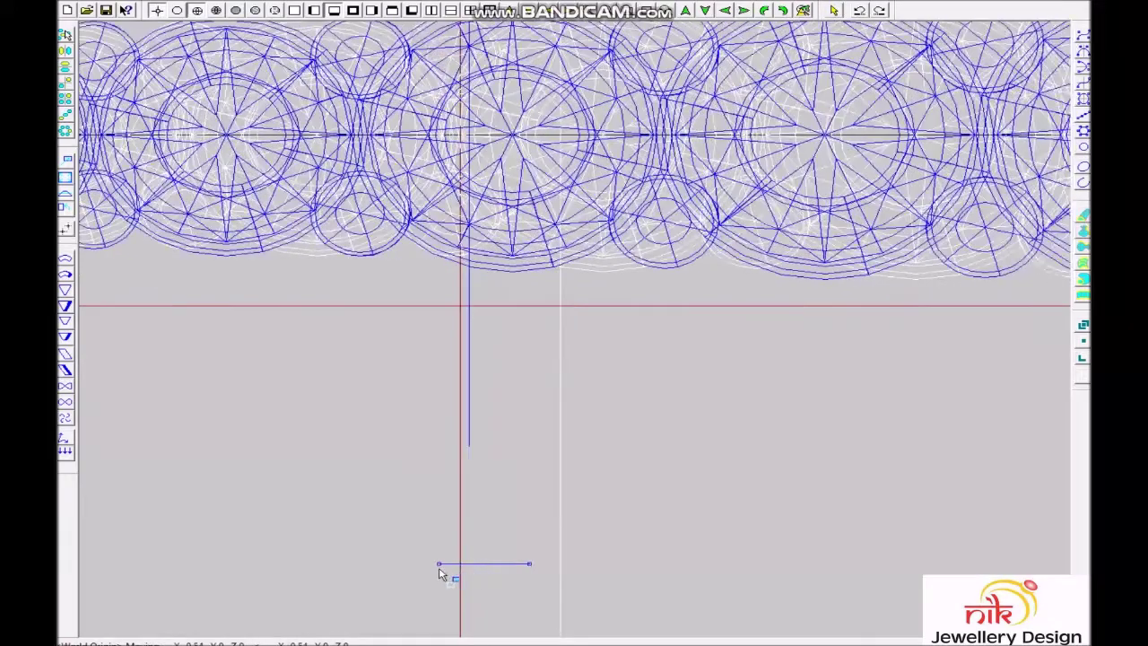
click(434, 574)
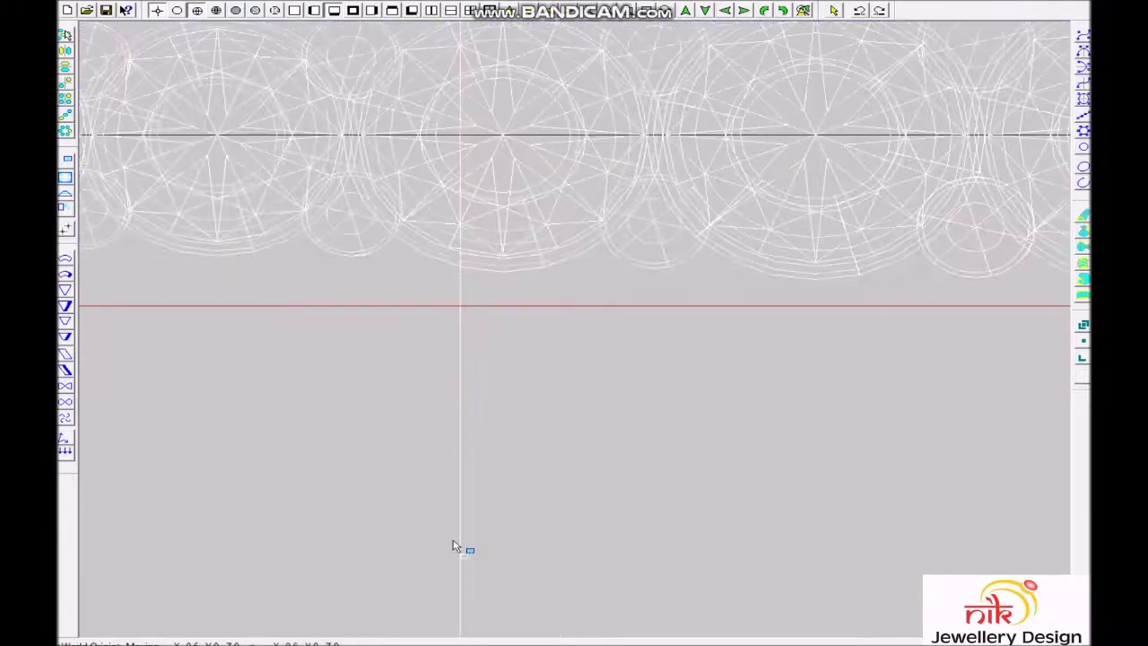
click(517, 424)
drag(595, 292, 594, 358)
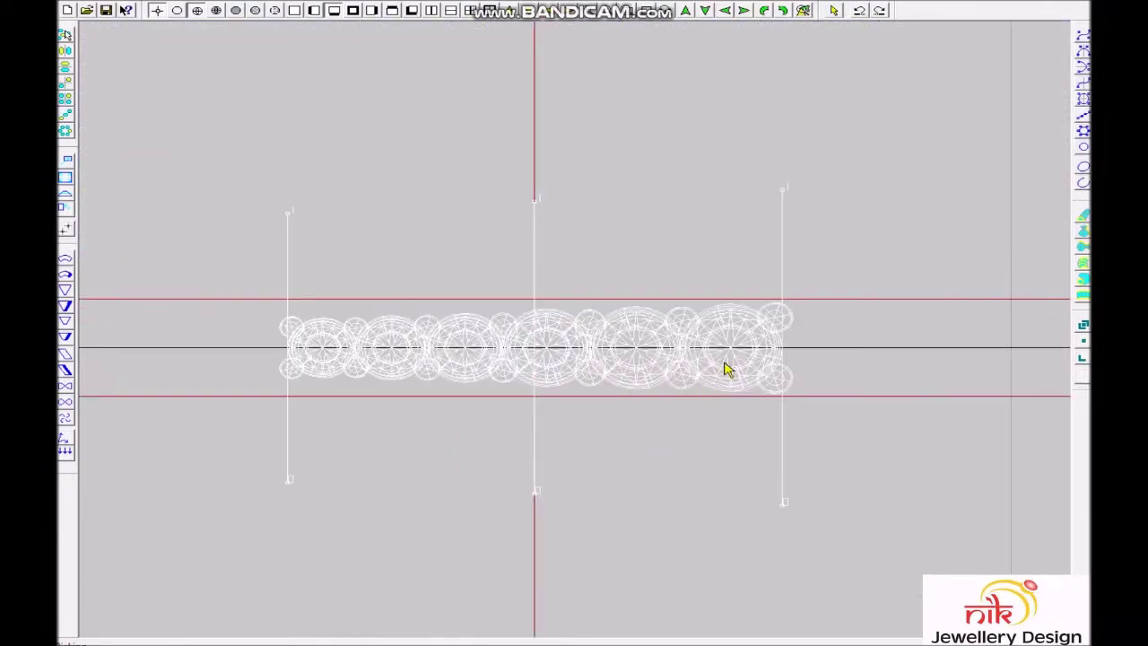
drag(817, 354, 778, 359)
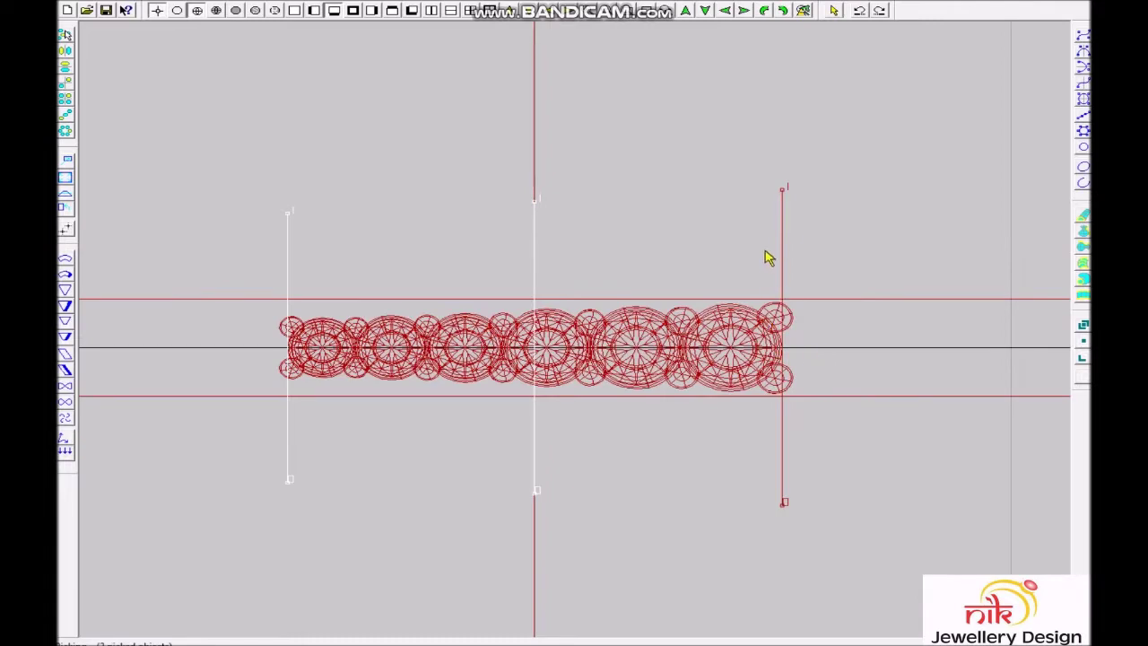
Preview the band as rendered gold and diamonds several times, returning to wireframe each time.
key(ctrl+r)
click(646, 330)
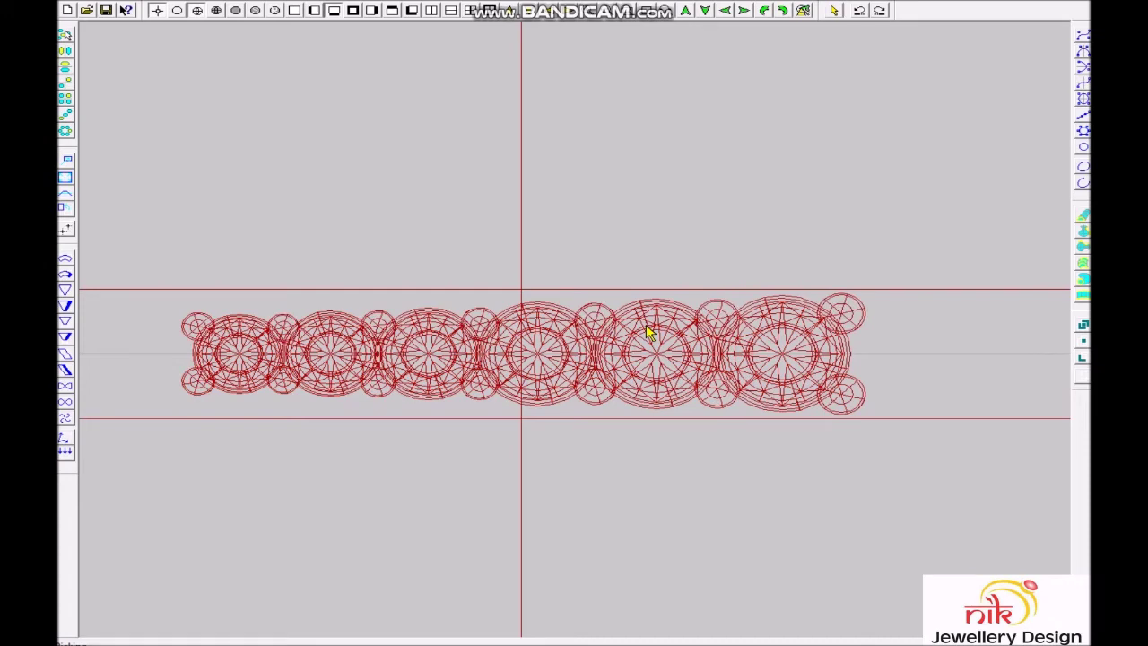
scroll(565, 281, down, 2)
key(ctrl+r)
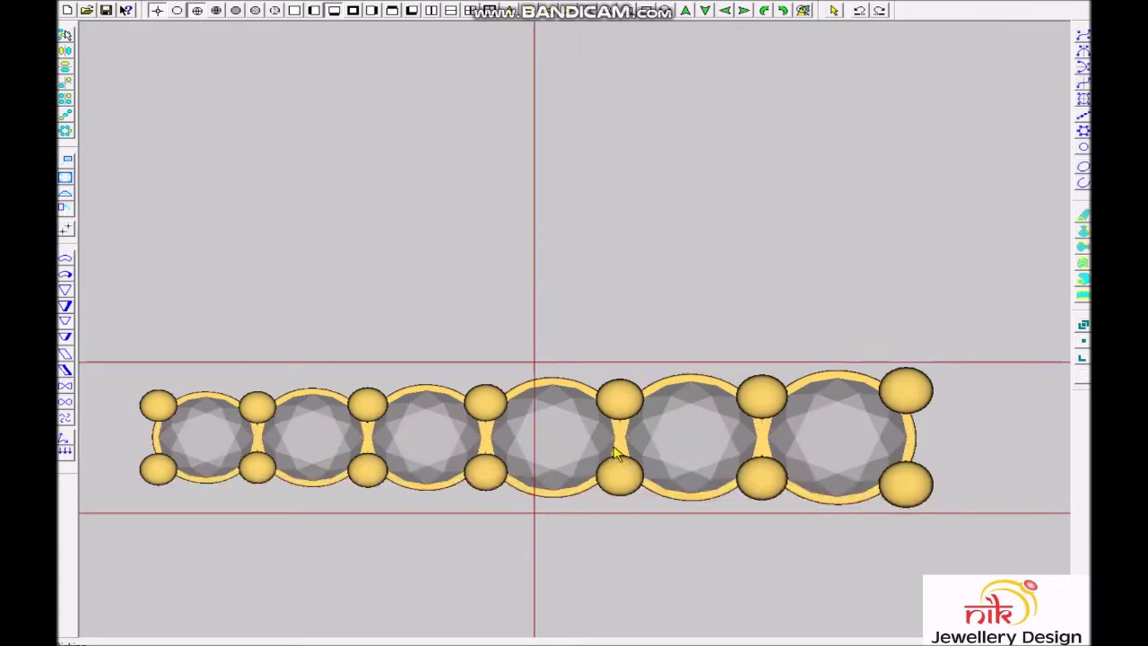
click(635, 436)
key(ctrl+r)
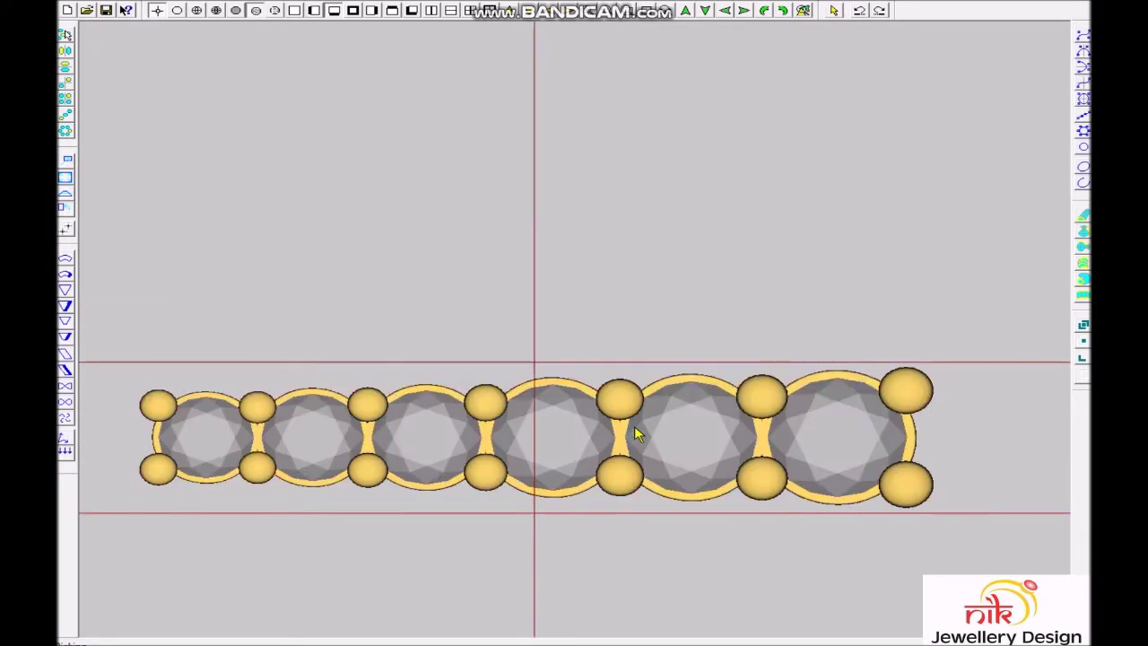
click(634, 428)
scroll(634, 427, down, 1)
scroll(634, 427, down, 1)
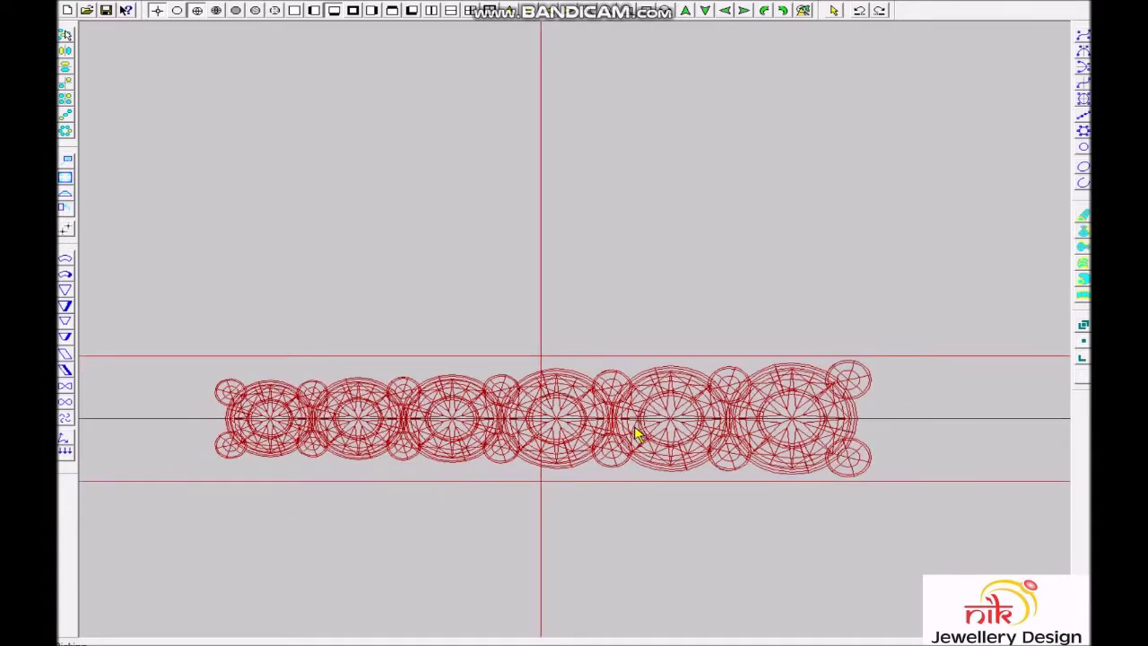
key(ctrl+r)
click(568, 456)
scroll(633, 409, down, 2)
scroll(634, 414, up, 1)
scroll(634, 413, up, 1)
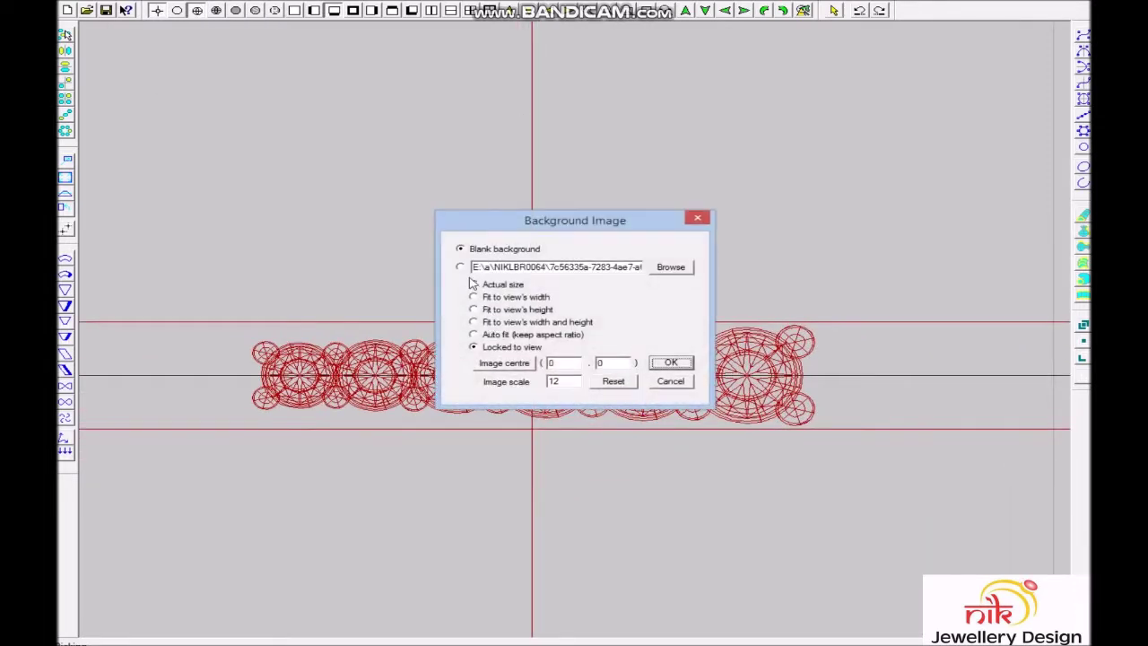
Set the bracelet photo as the background image behind the model.
click(459, 269)
click(670, 361)
scroll(610, 377, down, 2)
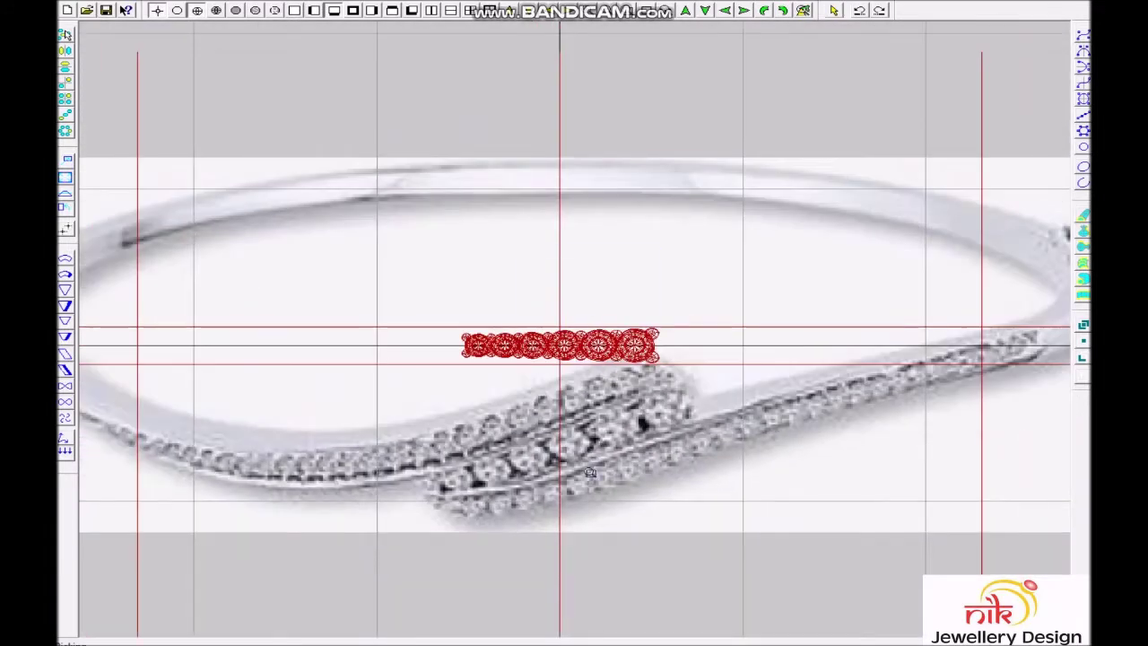
scroll(624, 545, up, 1)
scroll(625, 545, down, 2)
Tilt the stone row to the bracelet's slope and move it onto the crossover.
click(630, 387)
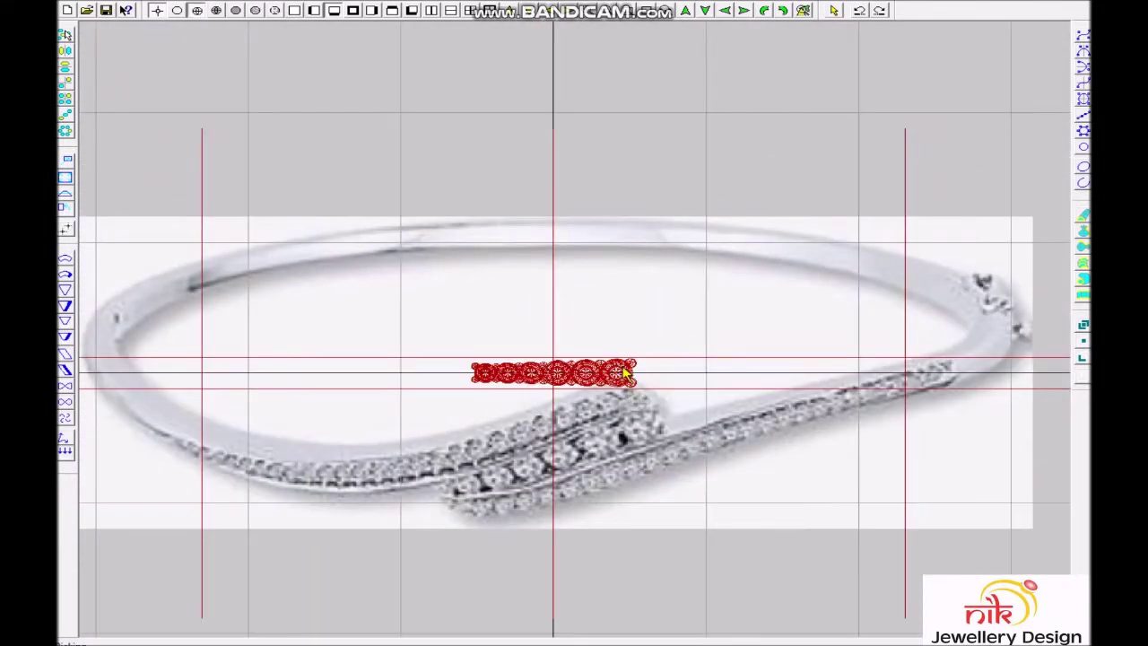
scroll(750, 563, up, 1)
click(799, 512)
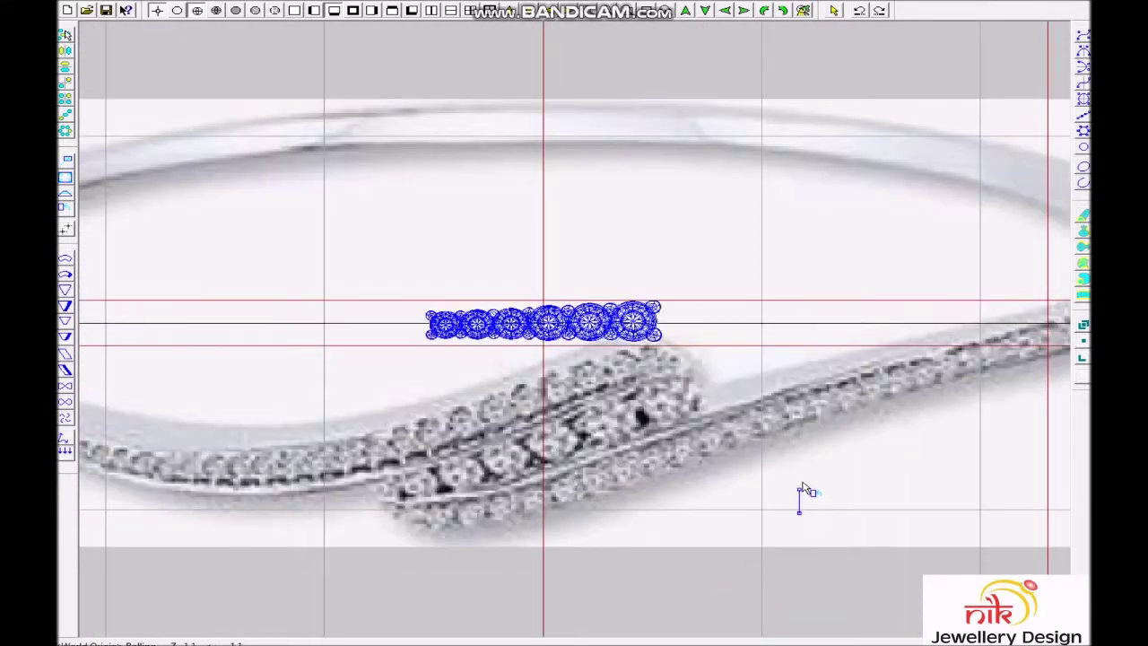
click(777, 352)
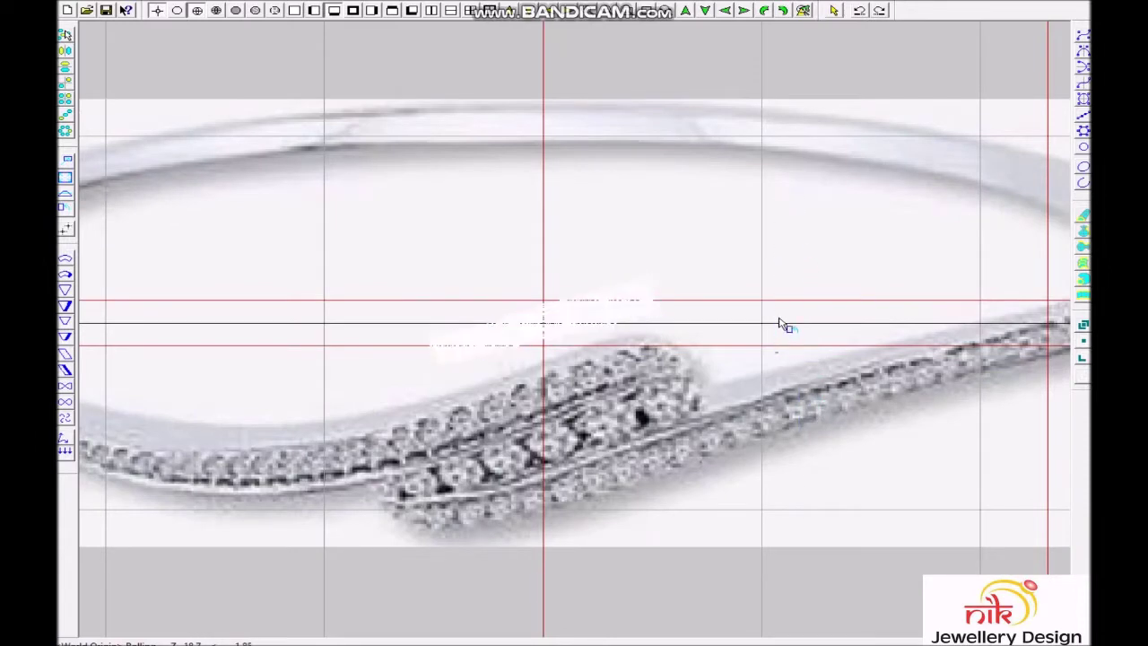
click(698, 378)
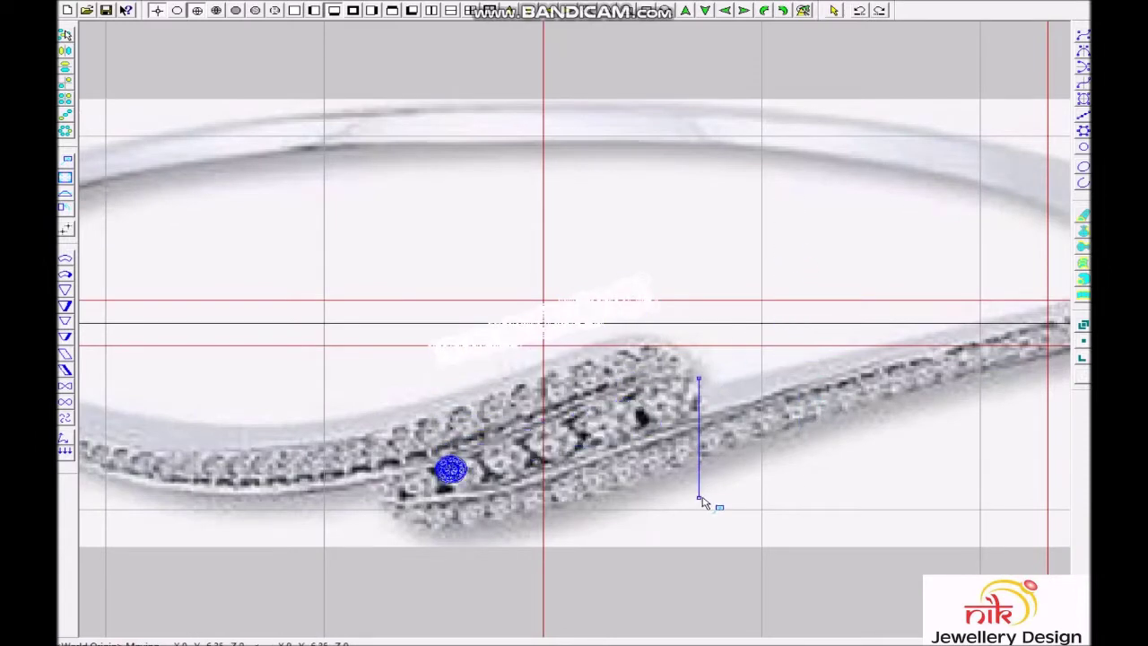
click(700, 500)
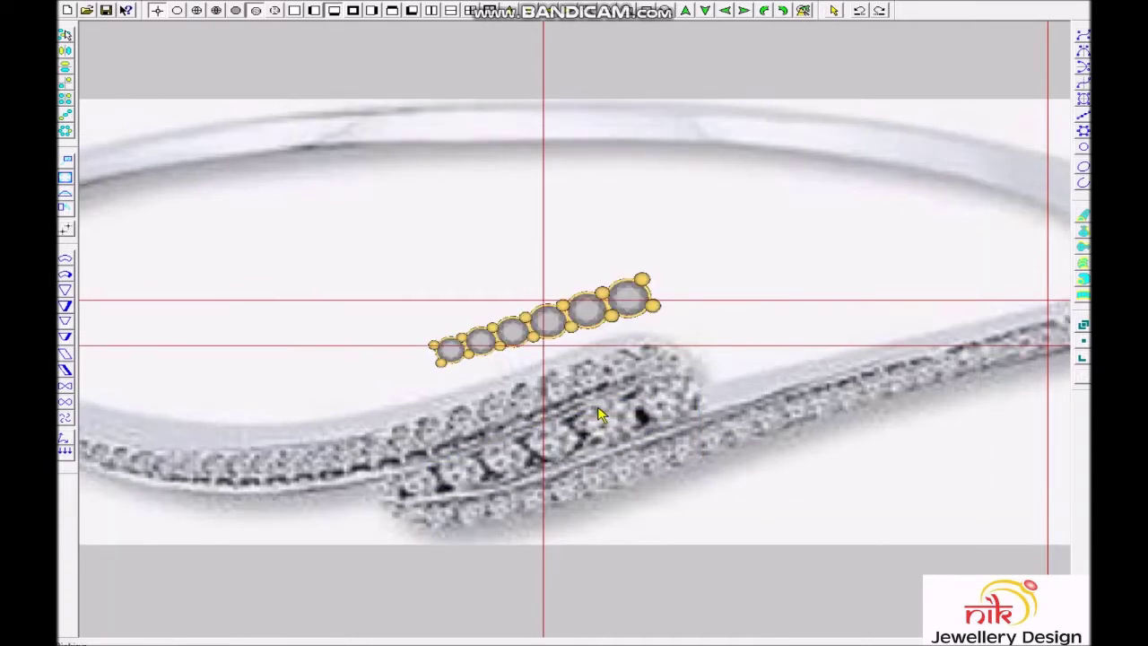
scroll(619, 404, down, 2)
scroll(670, 349, up, 2)
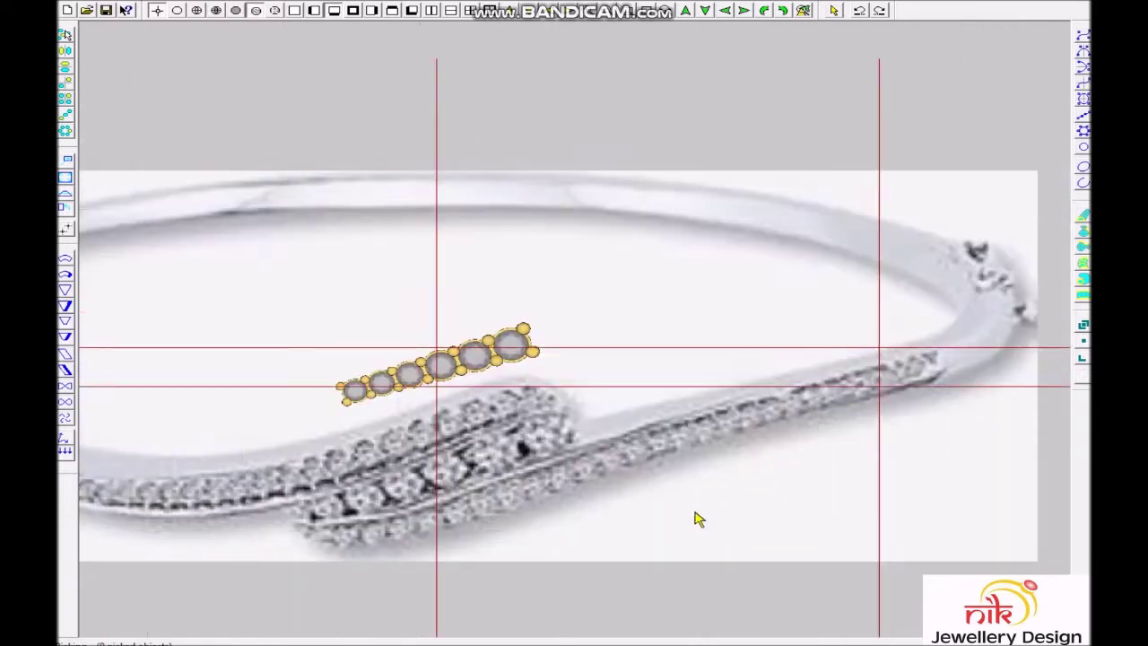
scroll(601, 377, down, 2)
scroll(556, 366, up, 2)
Realign the background photo to image centre 0, 5 with image scale 12.
double_click(554, 366)
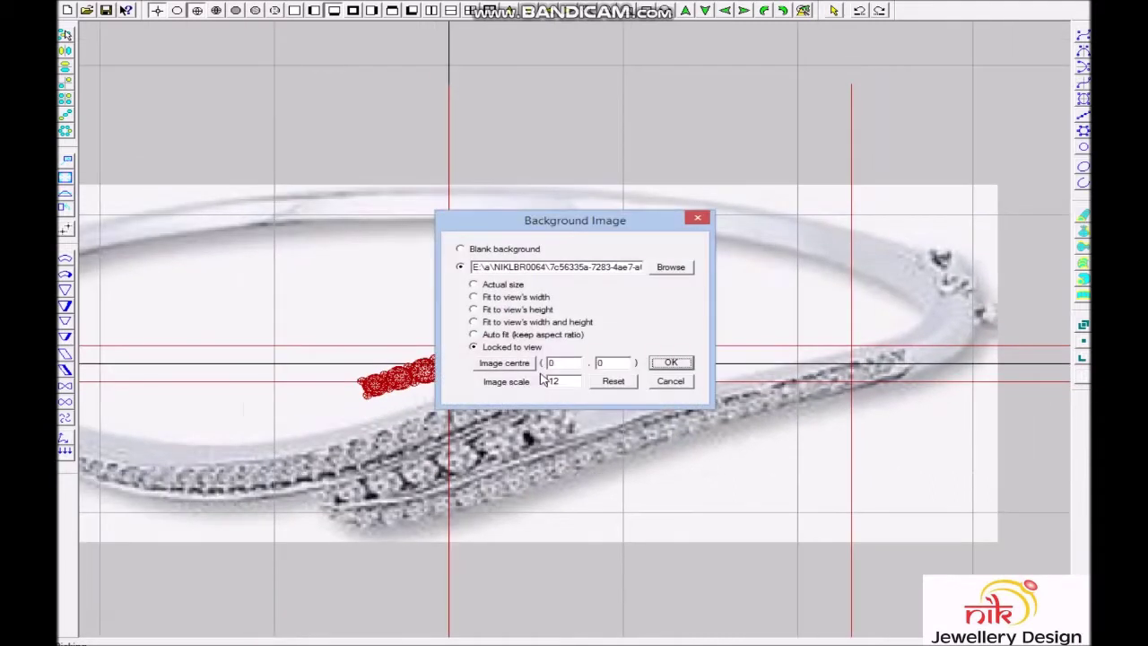
text(1)
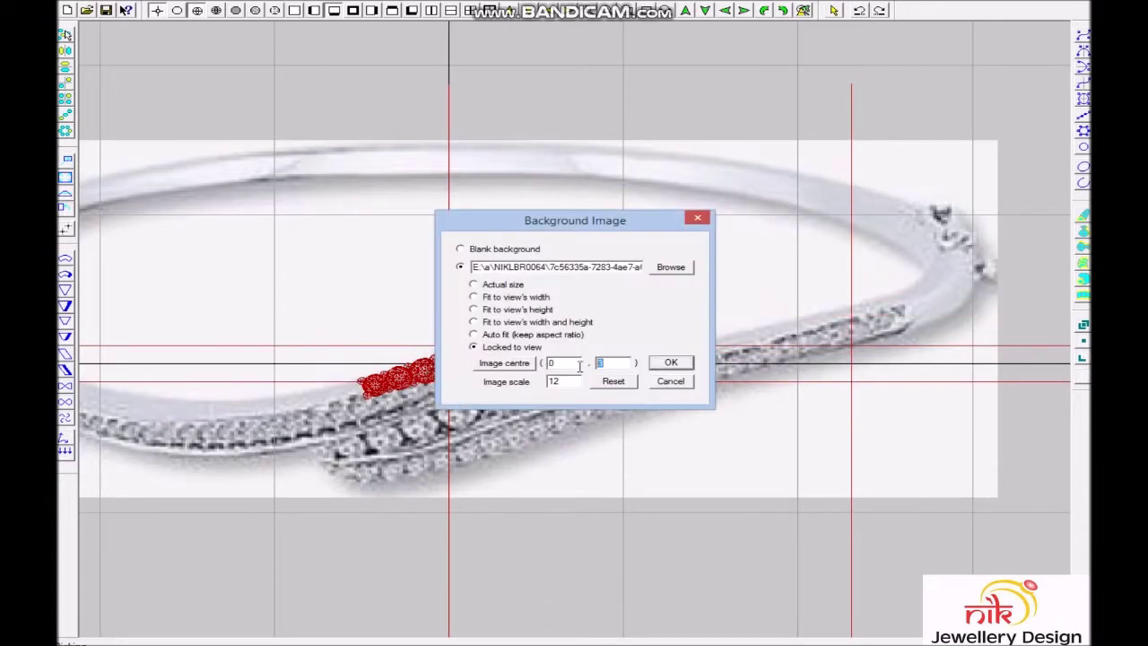
text(5)
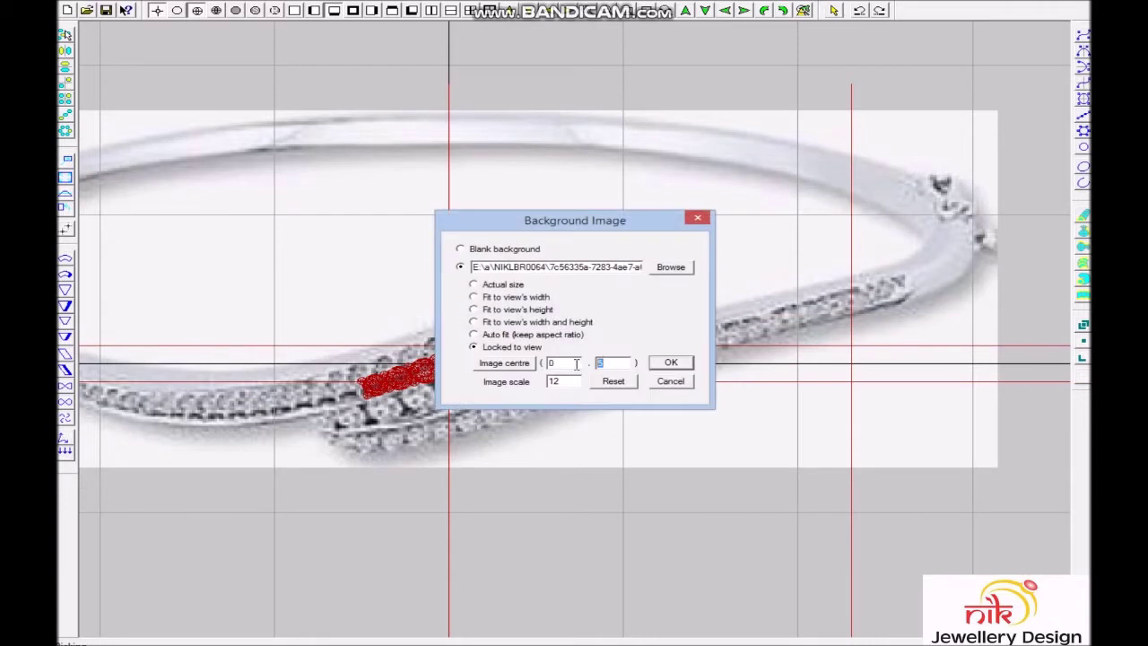
text(7)
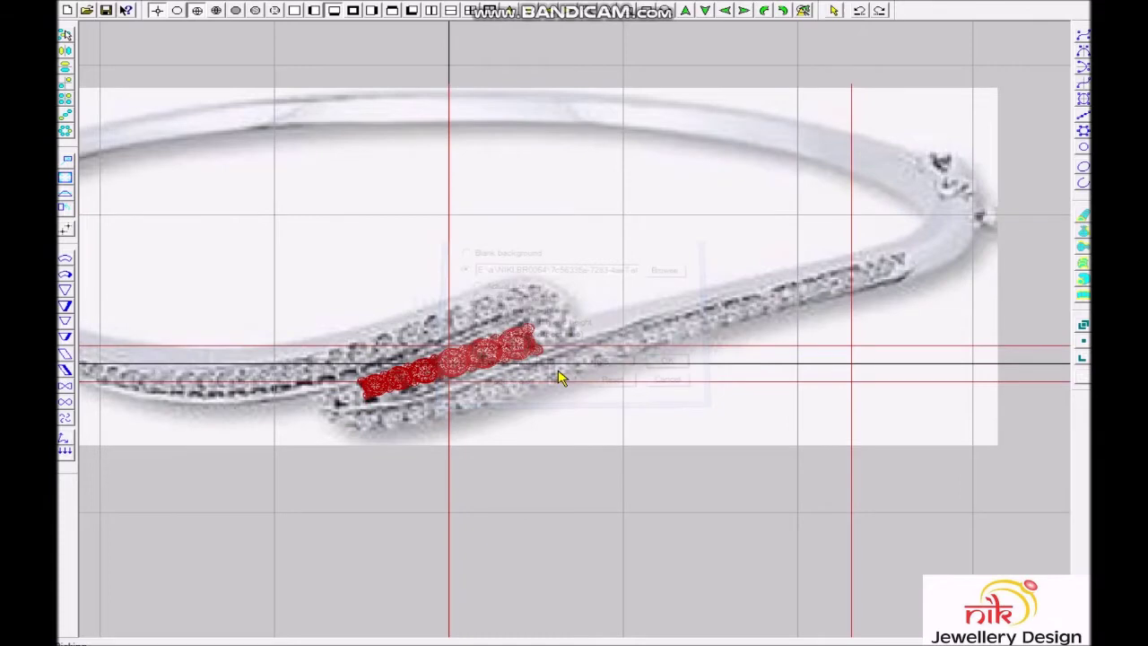
scroll(559, 376, down, 2)
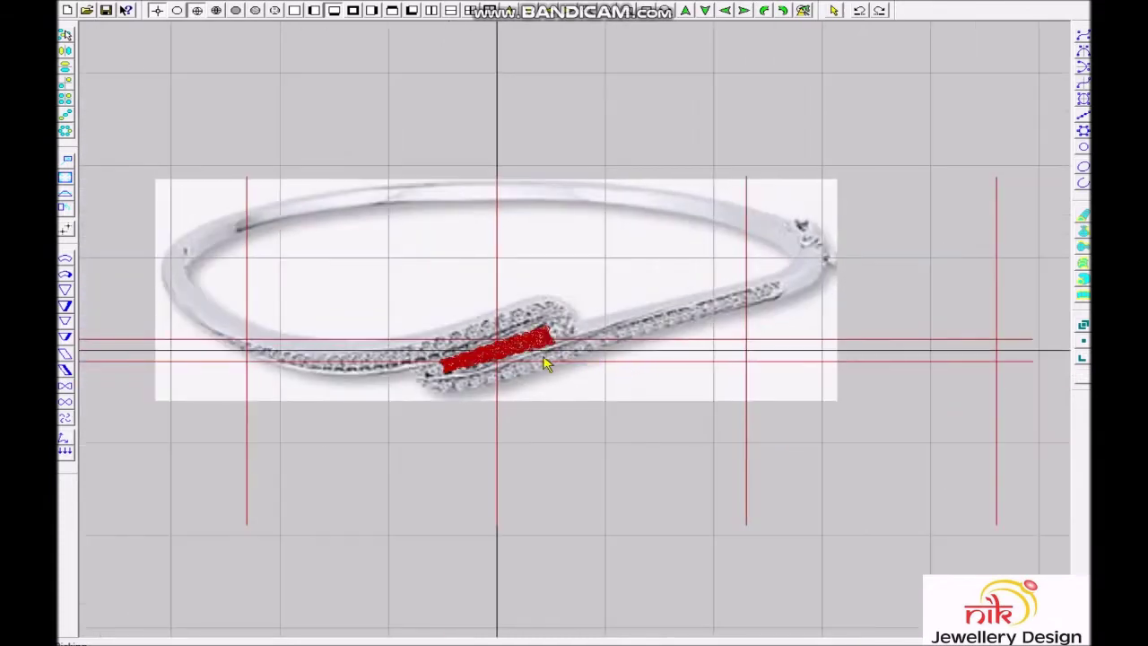
Roll the six-stone row slightly about the origin to match the crossover's slant.
scroll(558, 366, up, 3)
click(691, 332)
click(823, 239)
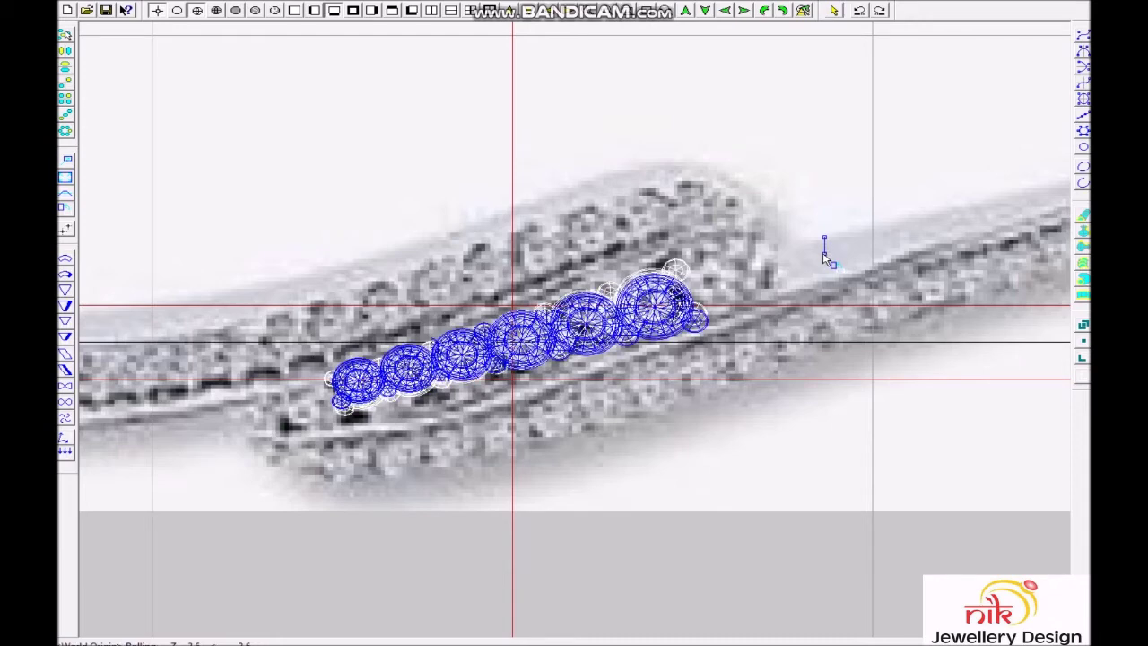
click(826, 268)
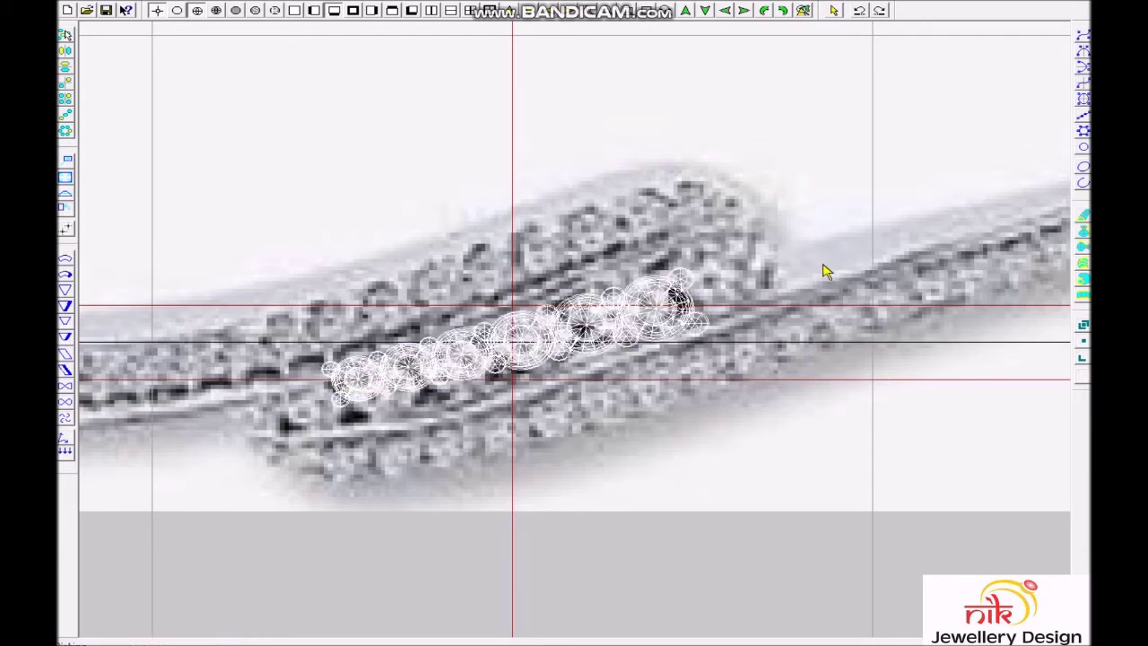
scroll(826, 269, down, 3)
scroll(781, 308, down, 1)
scroll(717, 311, down, 2)
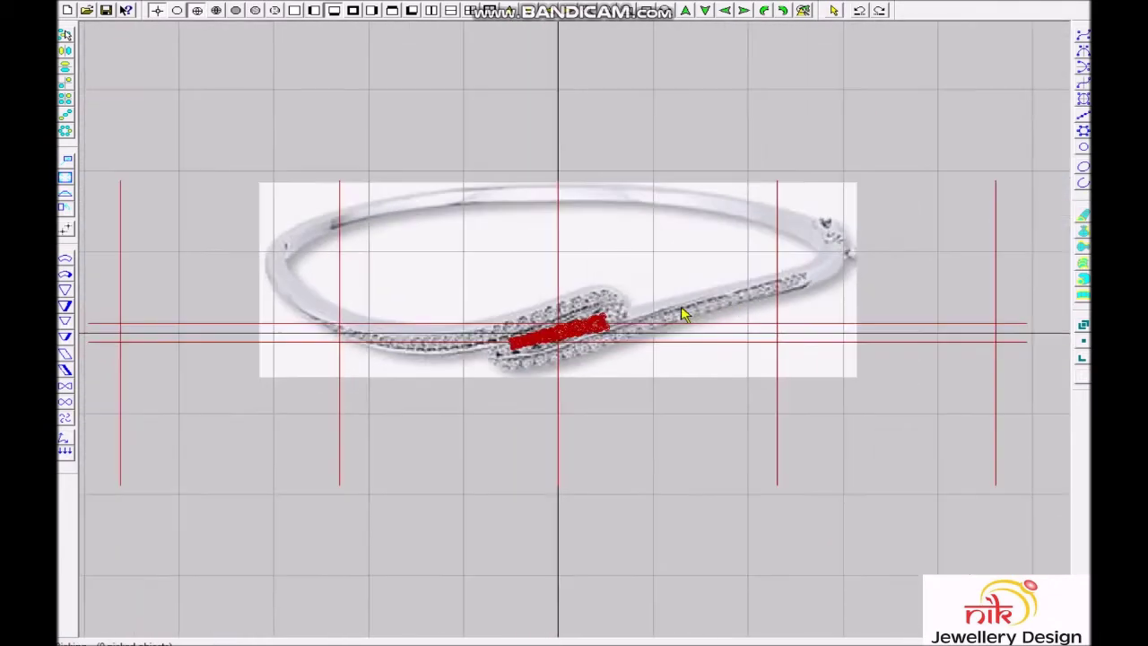
scroll(681, 316, down, 1)
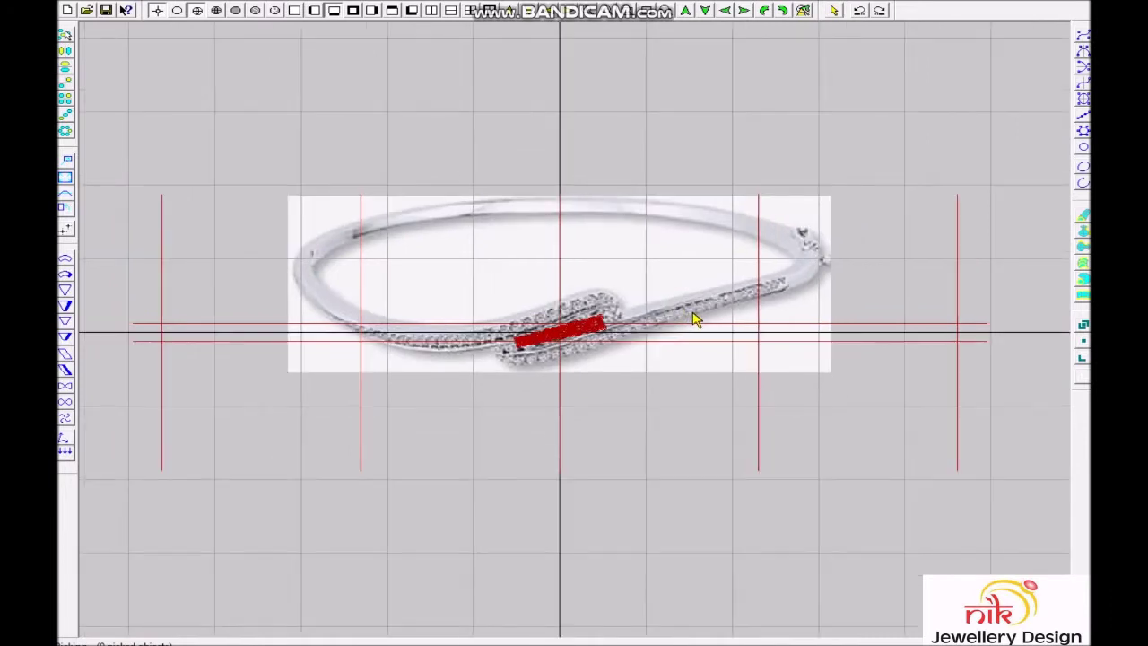
scroll(690, 324, down, 1)
drag(651, 308, 652, 496)
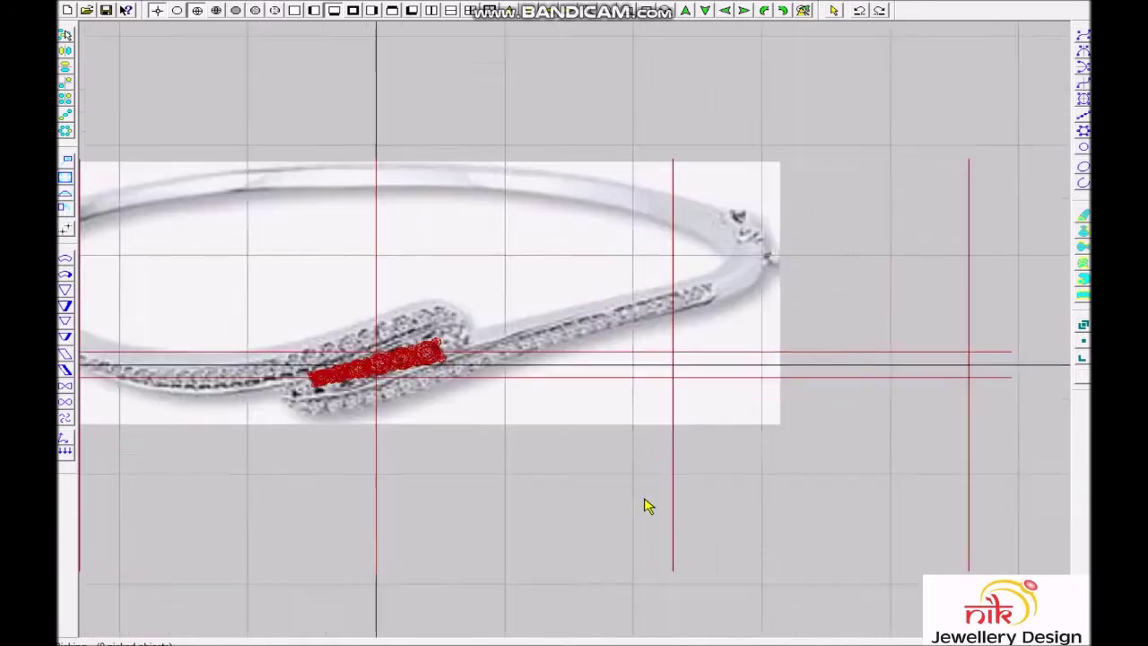
scroll(659, 448, down, 1)
drag(653, 357, 666, 580)
scroll(400, 450, up, 1)
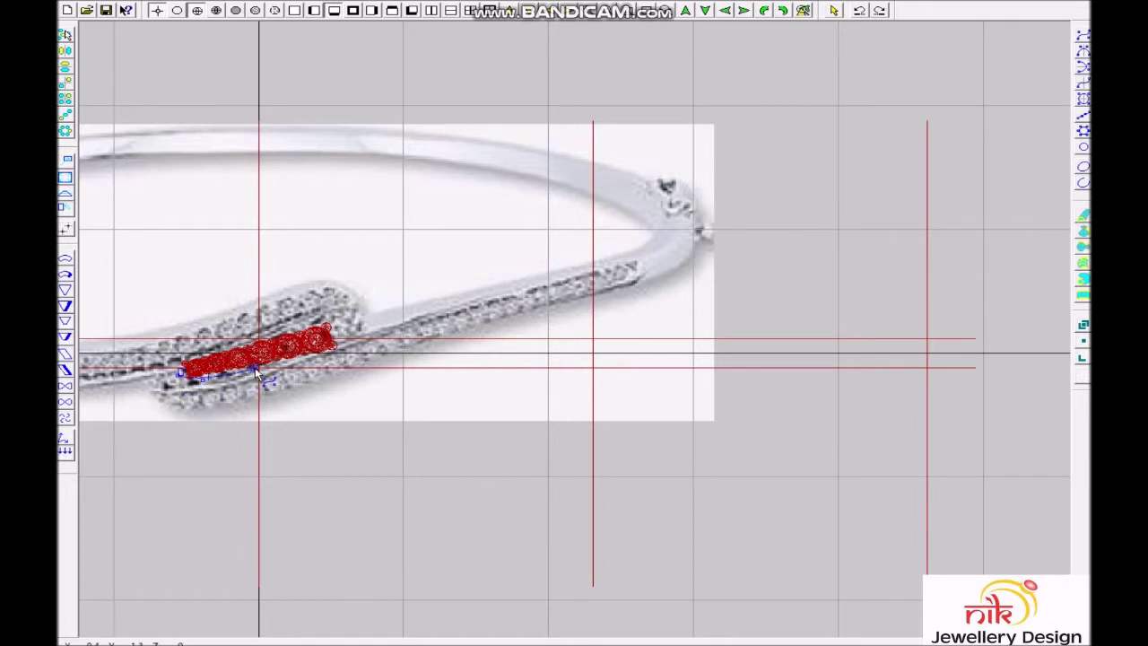
Add two guide-curve nodes along the band, hide the red guide lines, and preview shaded.
click(442, 337)
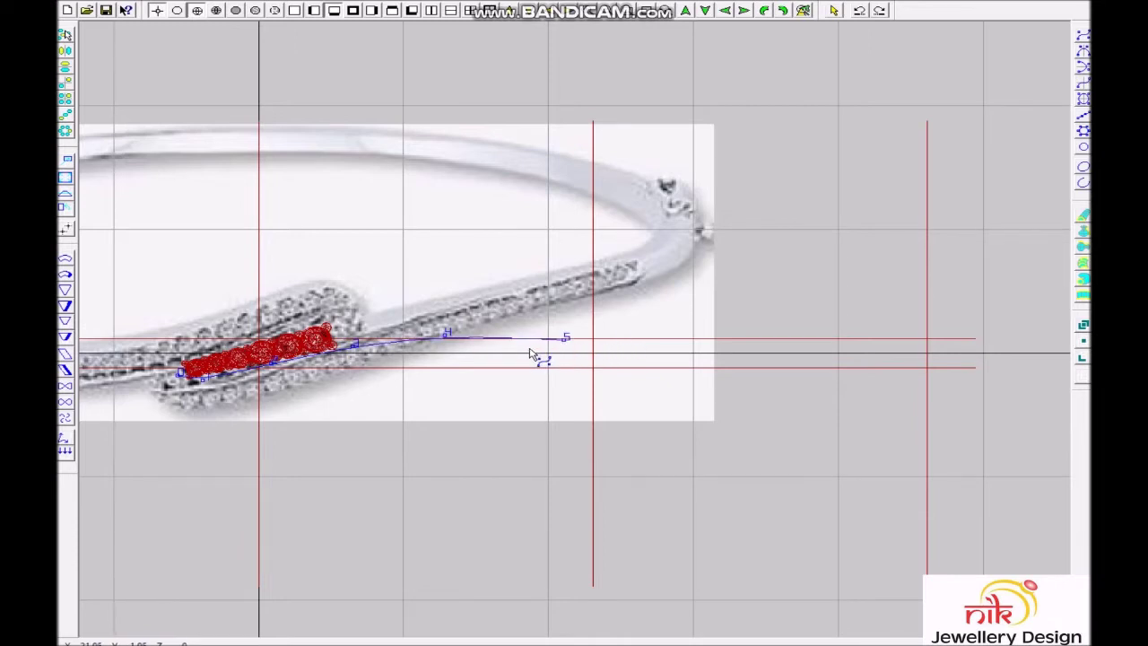
click(692, 339)
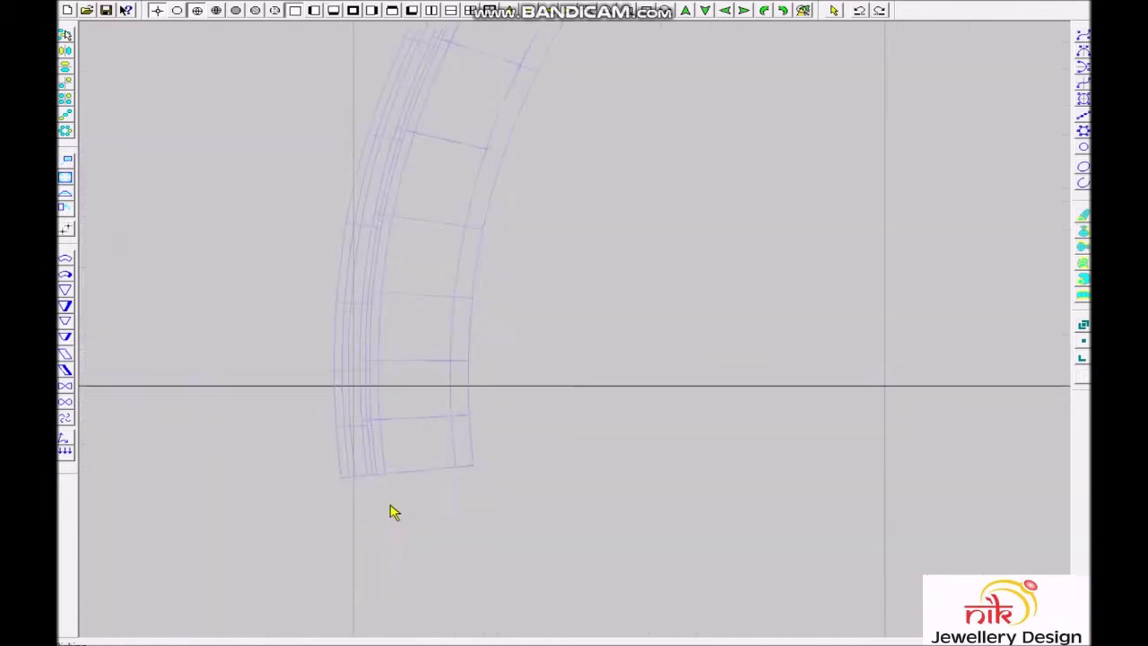
click(515, 517)
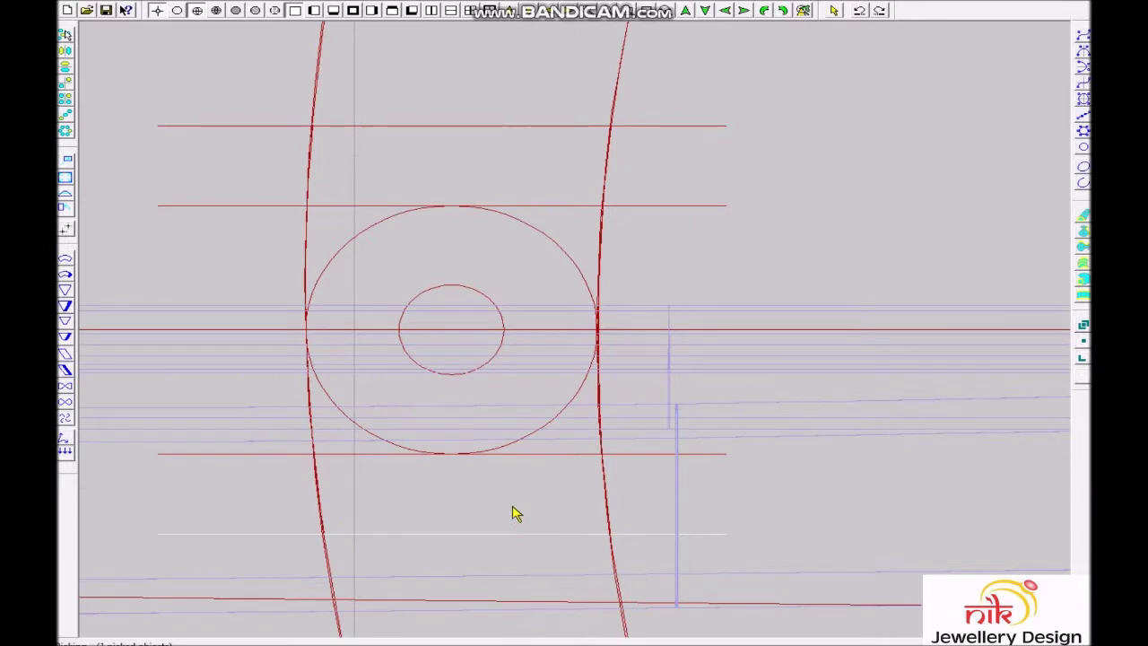
click(686, 126)
click(645, 341)
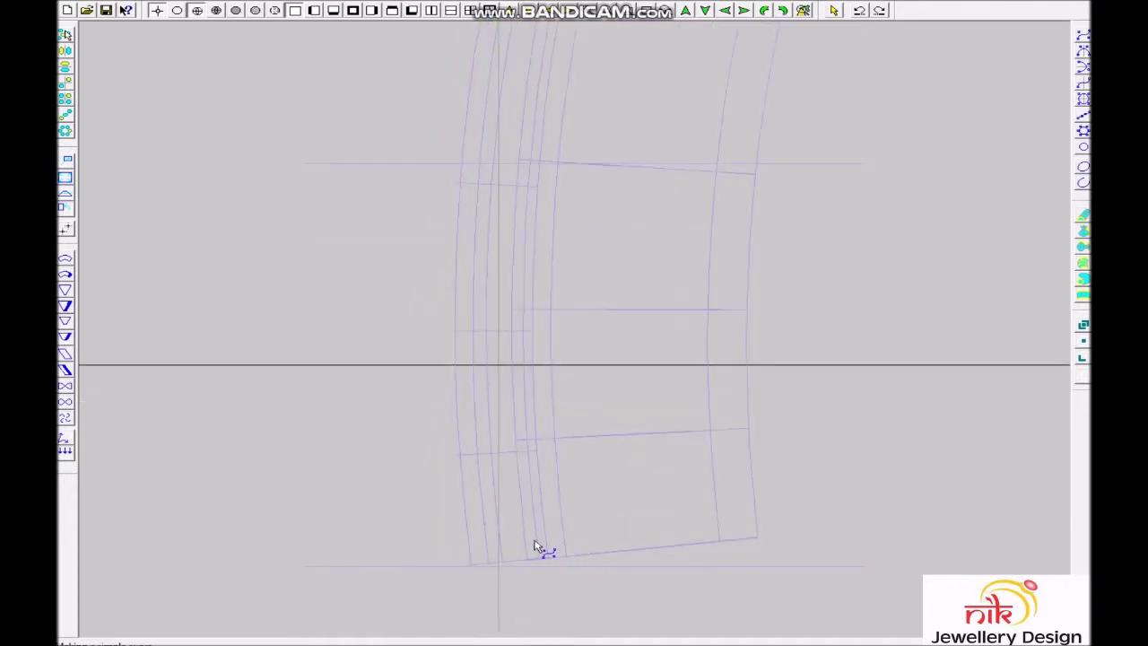
key(F3)
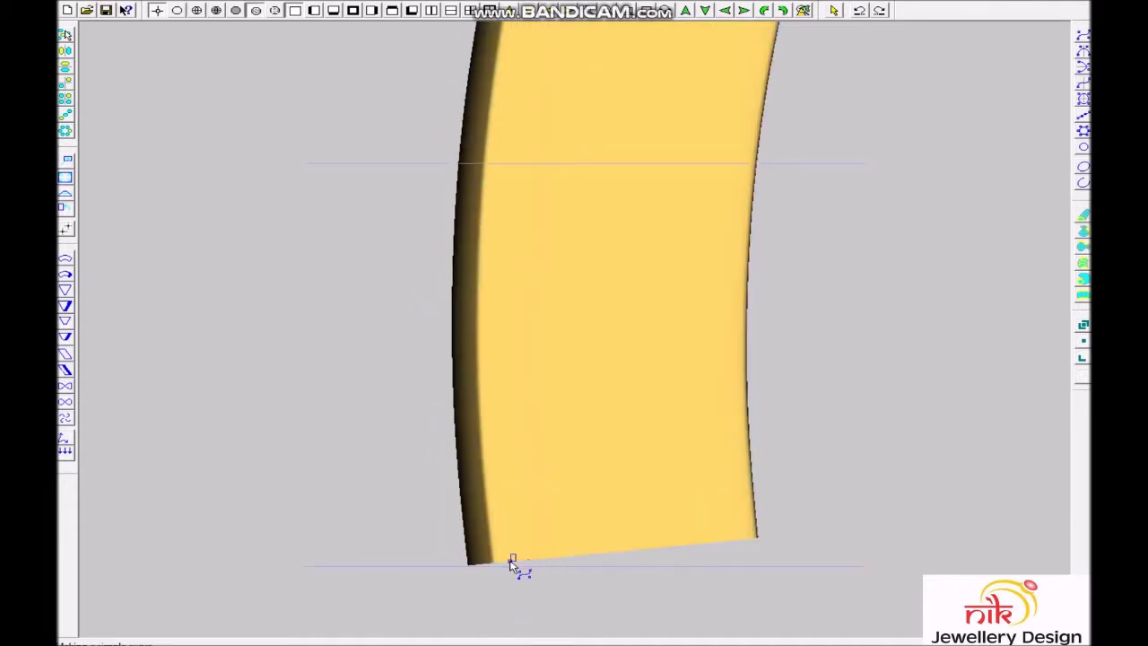
key(F3)
Draw the closed rounded-rectangle outline over the band section with a sharp bottom-left corner.
click(494, 303)
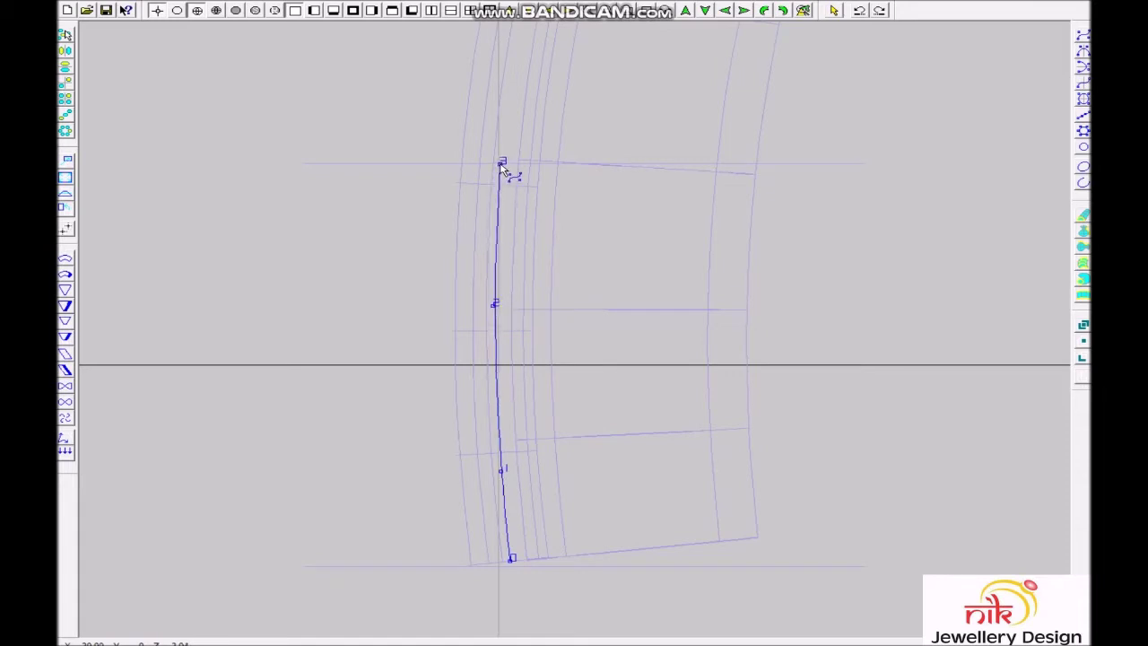
click(761, 162)
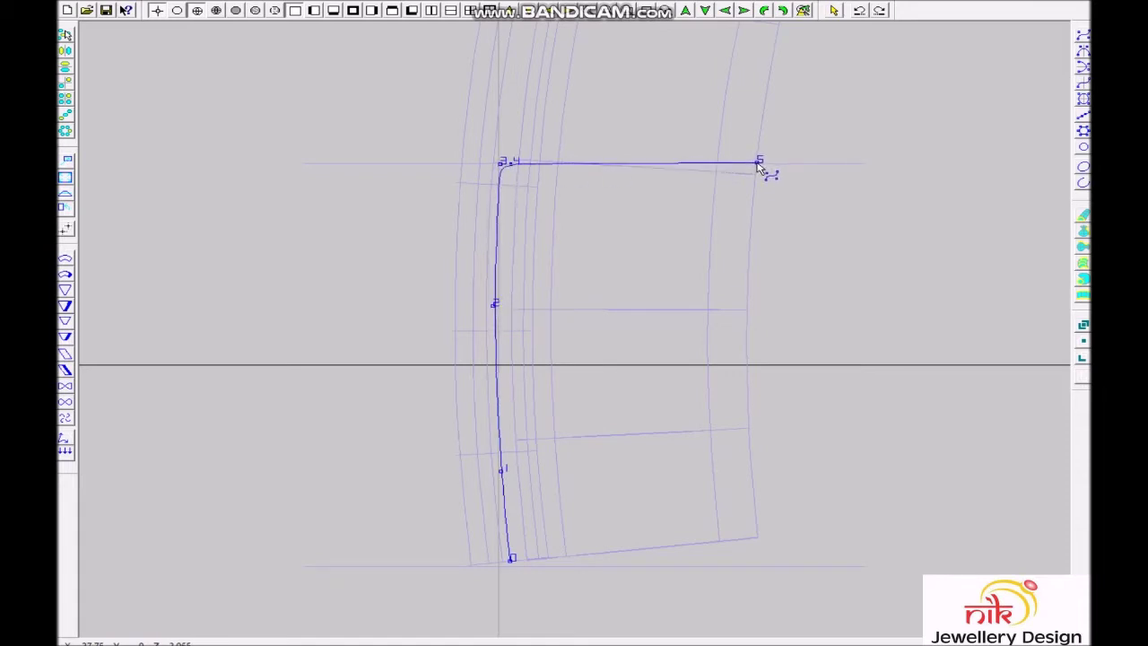
click(749, 400)
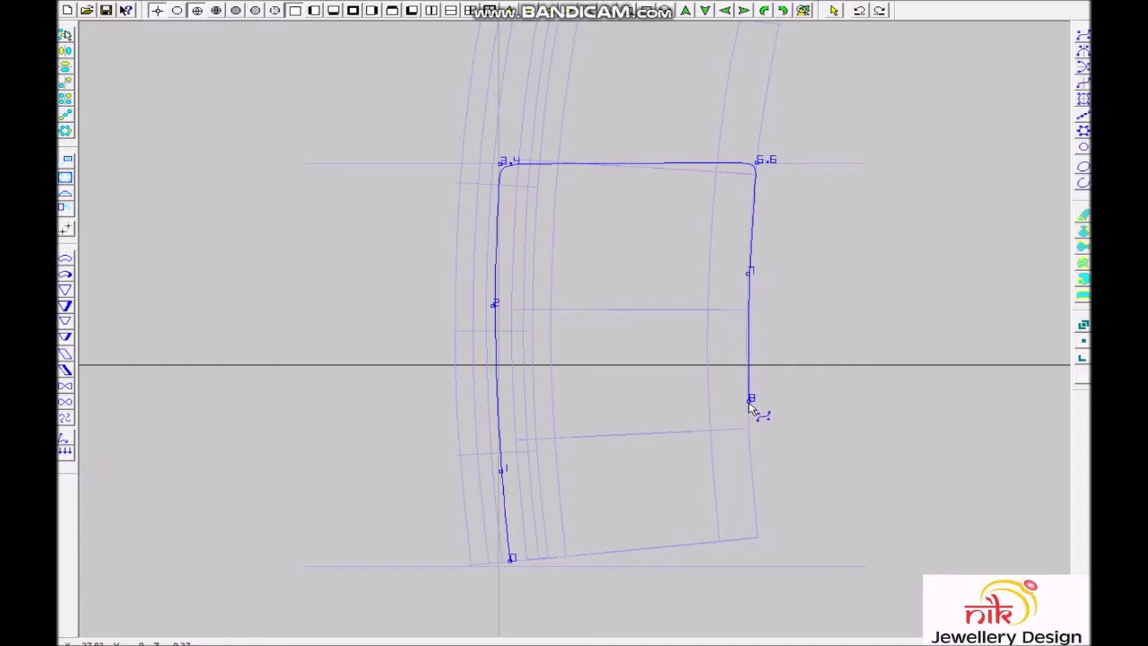
click(759, 535)
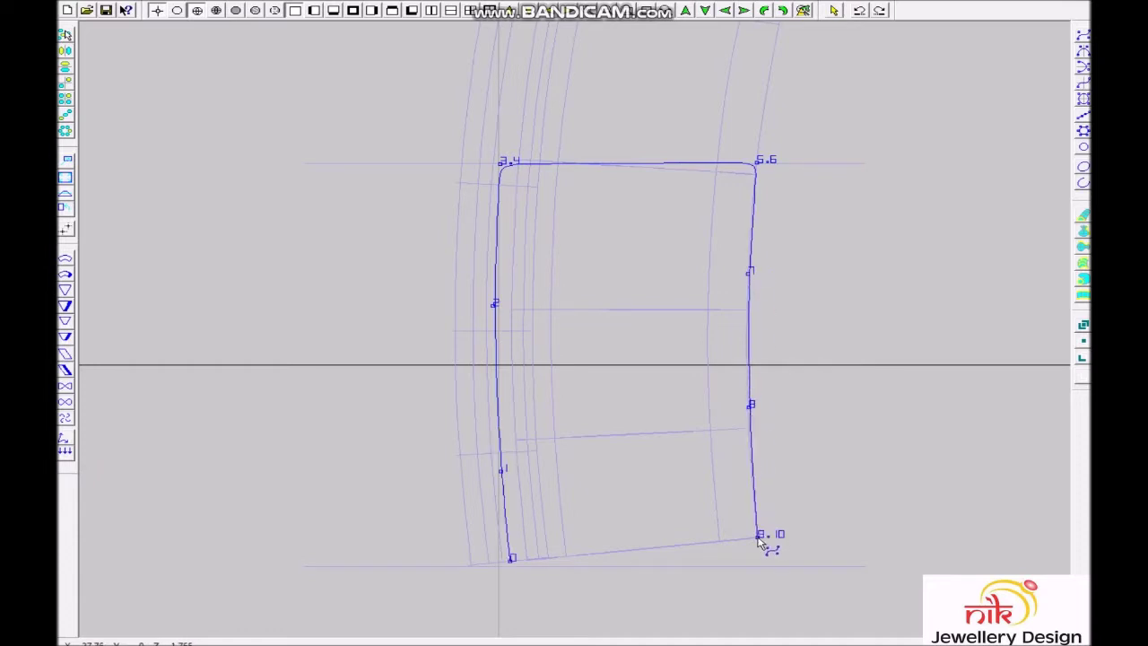
right_click(759, 538)
click(511, 563)
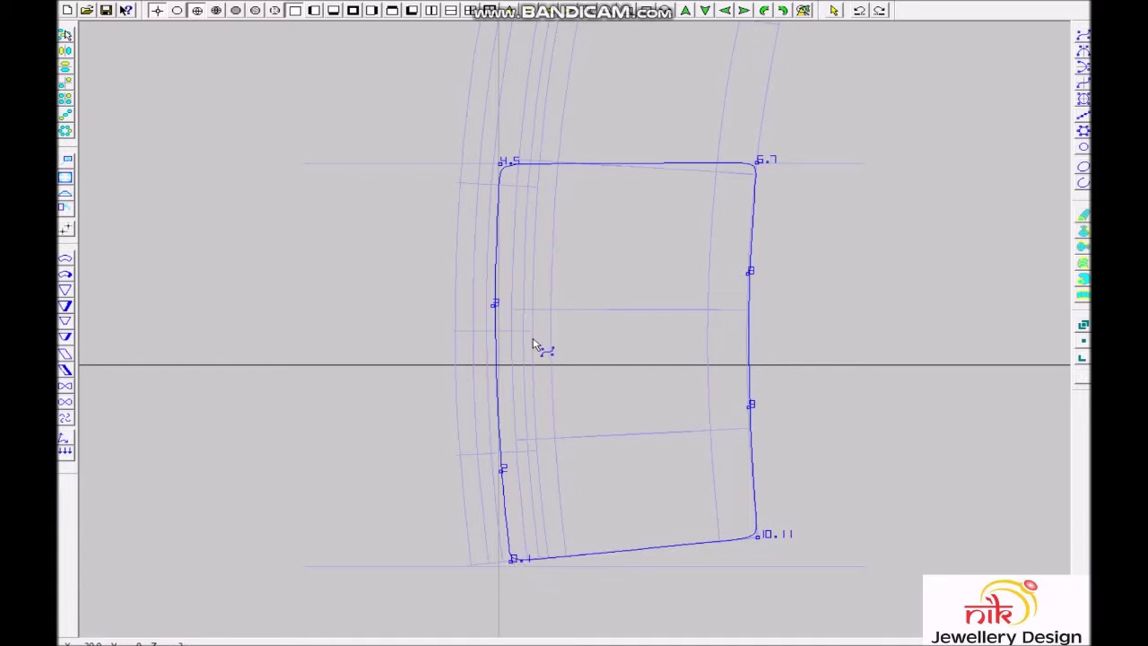
right_click(559, 315)
Project the selected outline onto the band's top surface from the Top direction.
drag(468, 133, 819, 218)
right_click(706, 209)
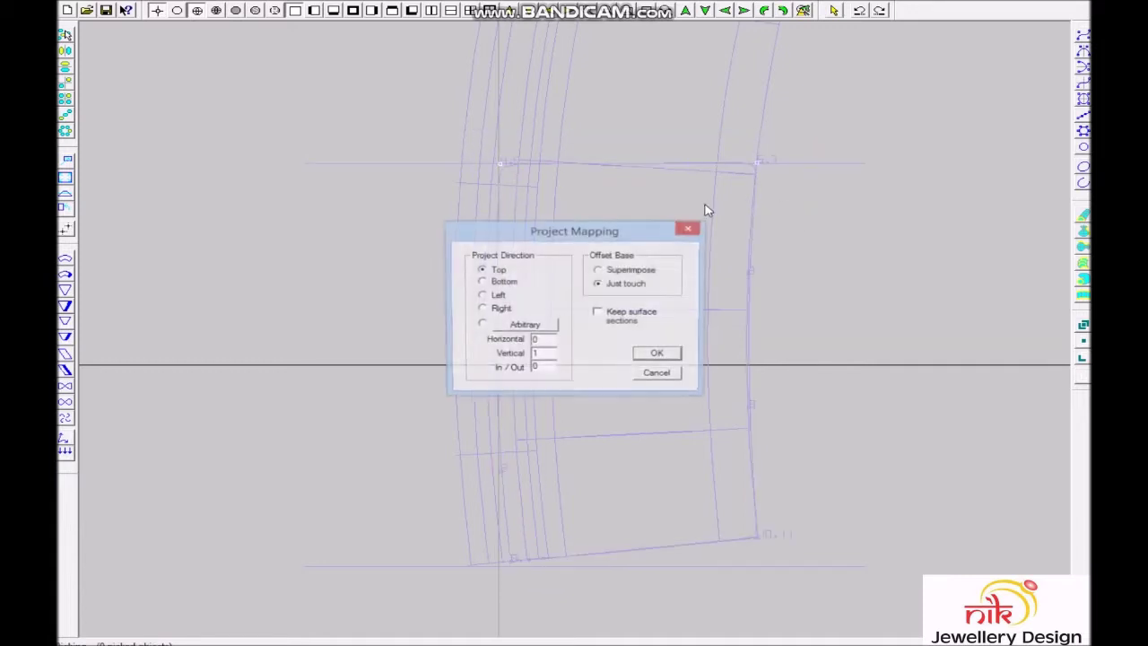
key(Return)
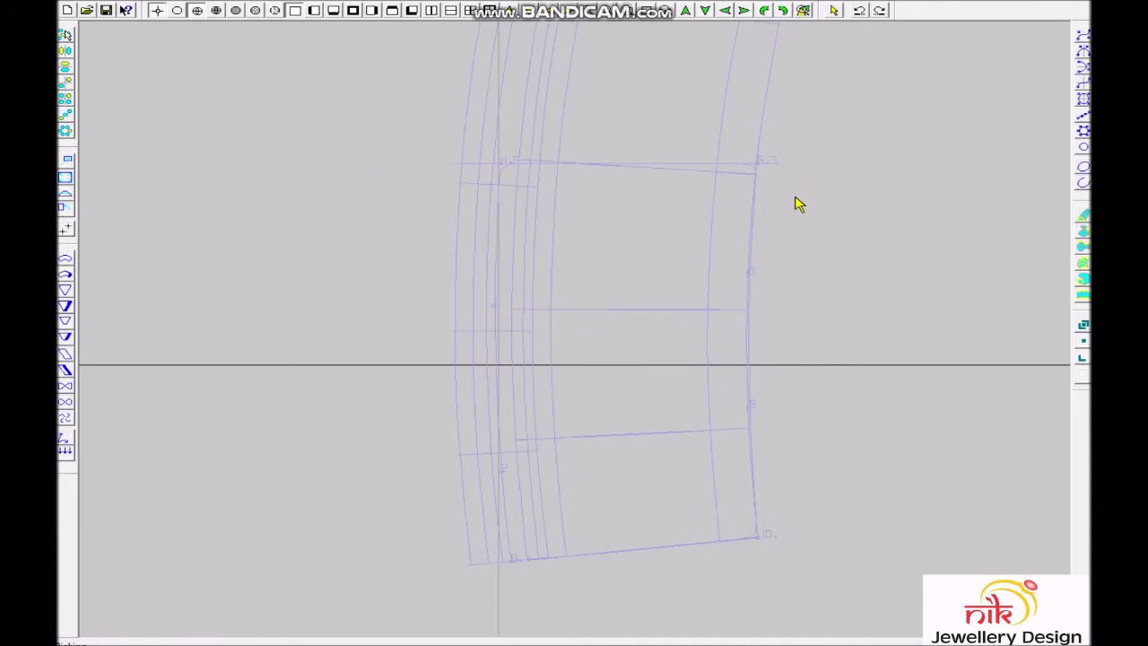
click(739, 325)
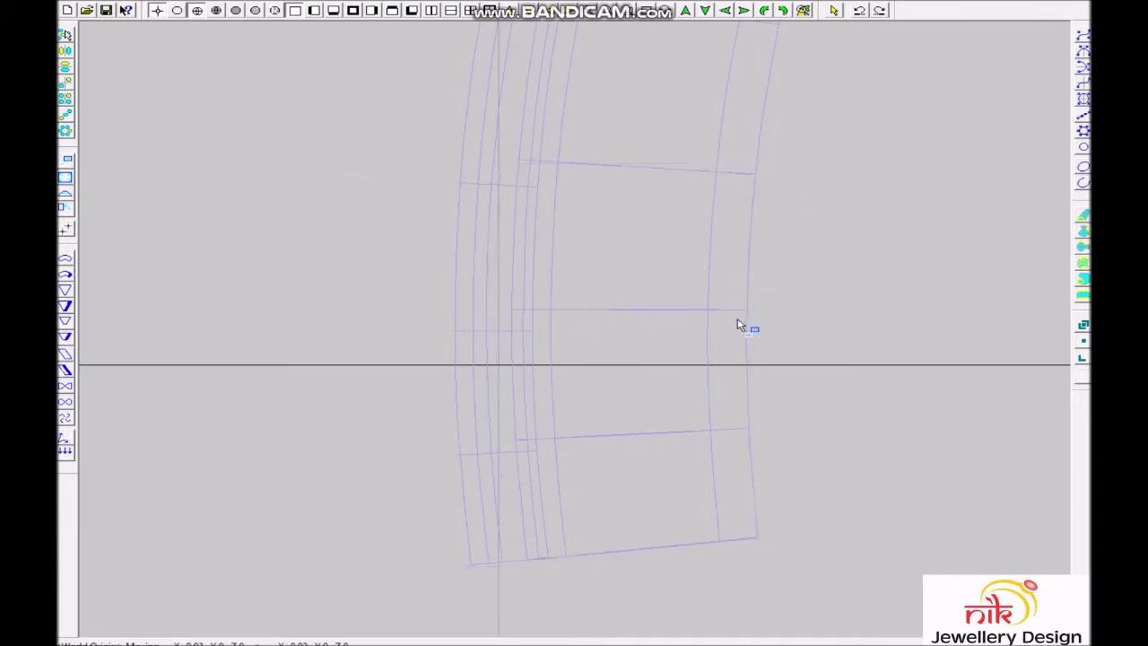
right_click(740, 325)
Select the right-hand curve and draw a line setting the extend direction across the band.
scroll(749, 413, up, 3)
drag(533, 287, 658, 427)
scroll(658, 427, down, 2)
scroll(632, 354, down, 2)
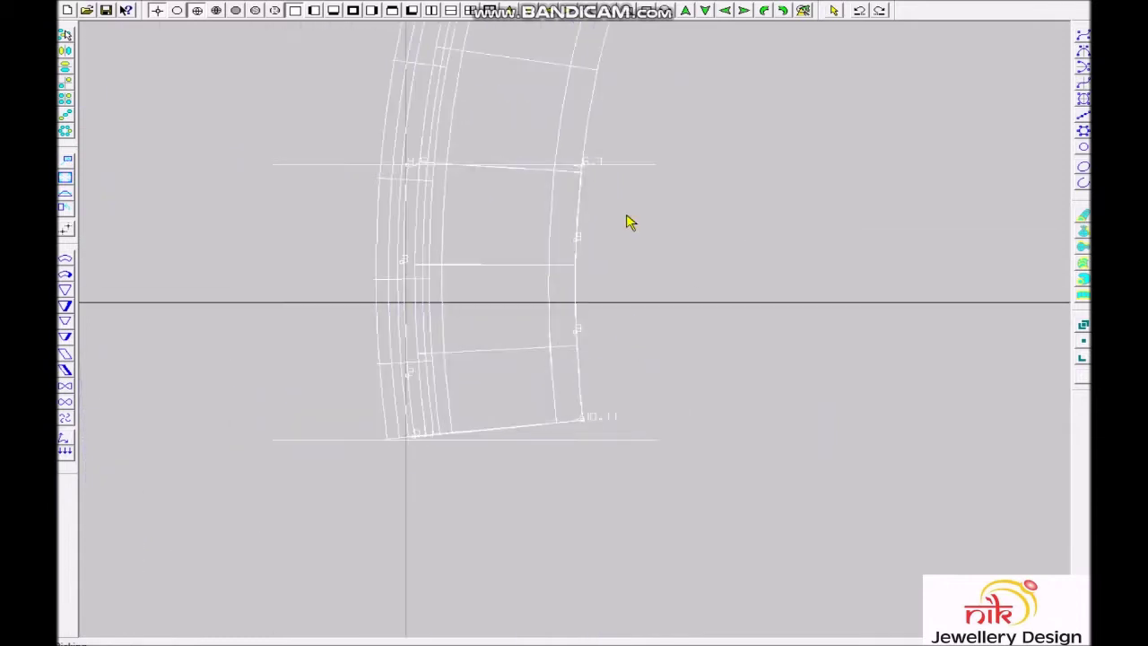
scroll(594, 413, down, 1)
key(ctrl+z)
scroll(591, 310, down, 1)
click(571, 401)
click(480, 405)
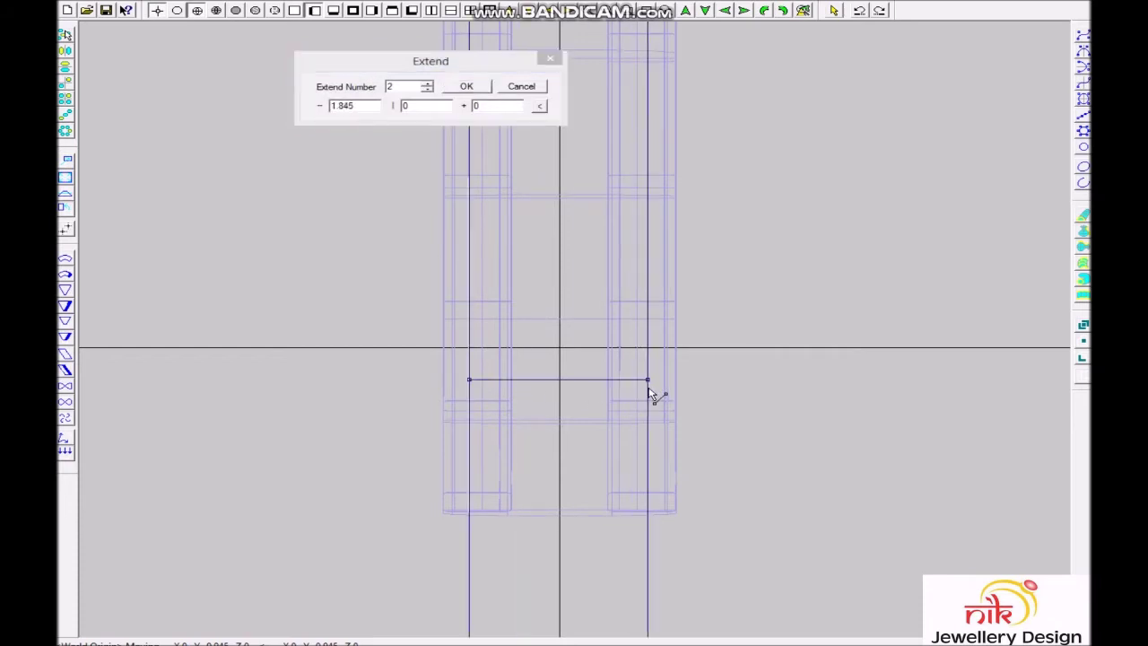
Make two extended copies and move both red guide circles to the hidden layer.
click(463, 86)
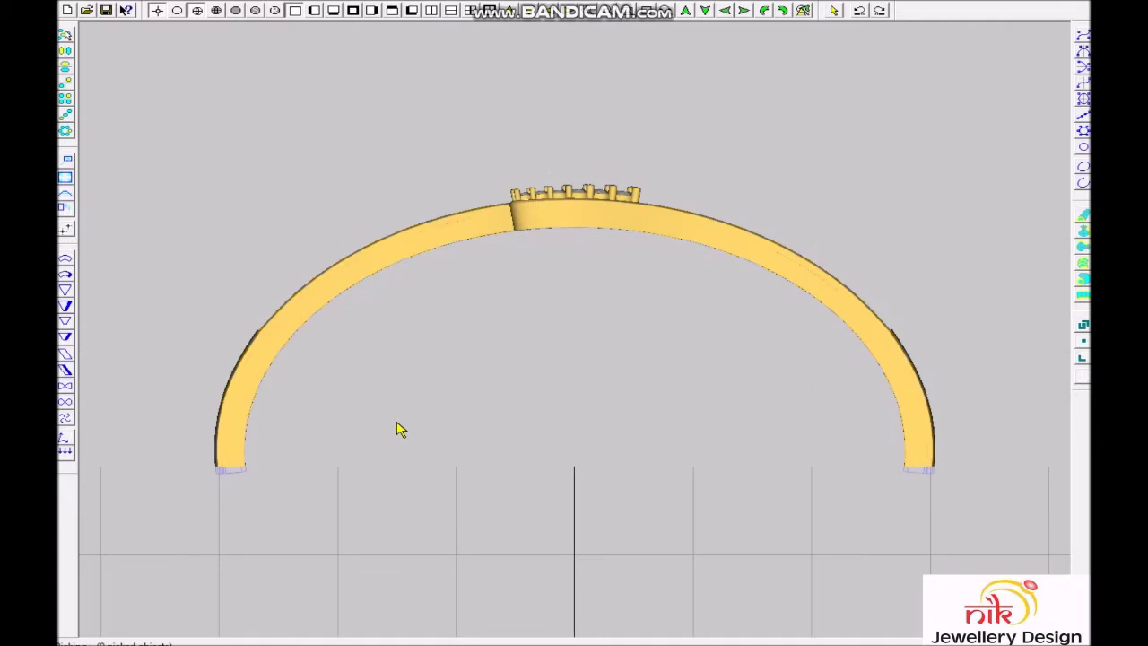
click(261, 456)
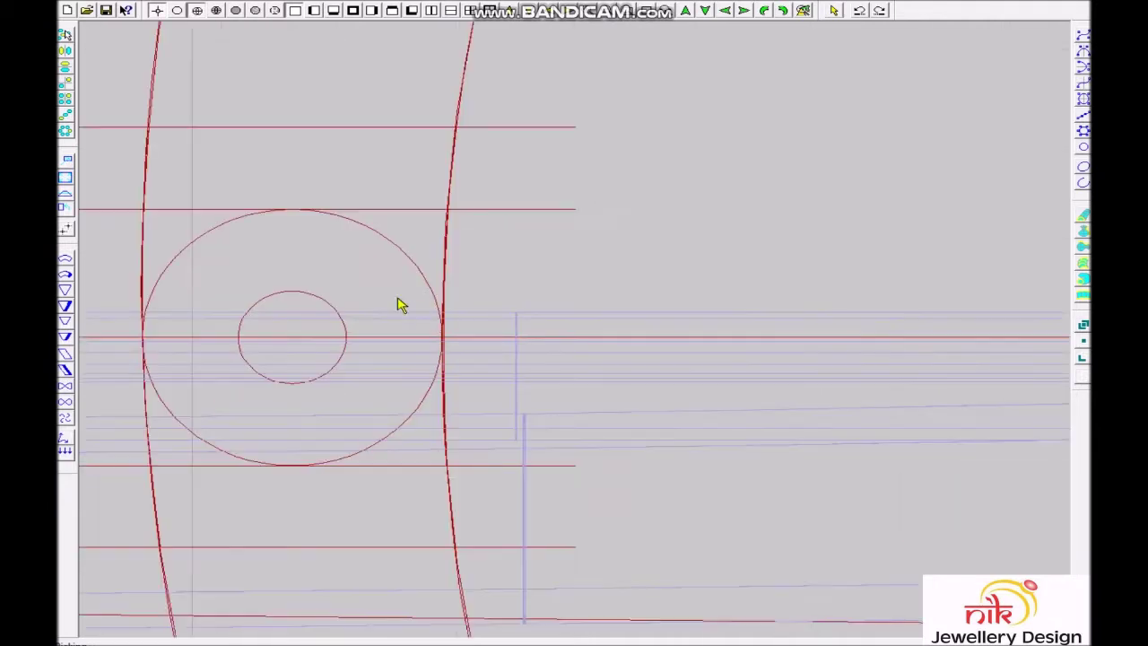
click(325, 305)
click(413, 256)
right_click(477, 320)
click(653, 341)
Start a new outline beside the band with three points down its left side.
scroll(469, 523, down, 2)
scroll(589, 418, up, 3)
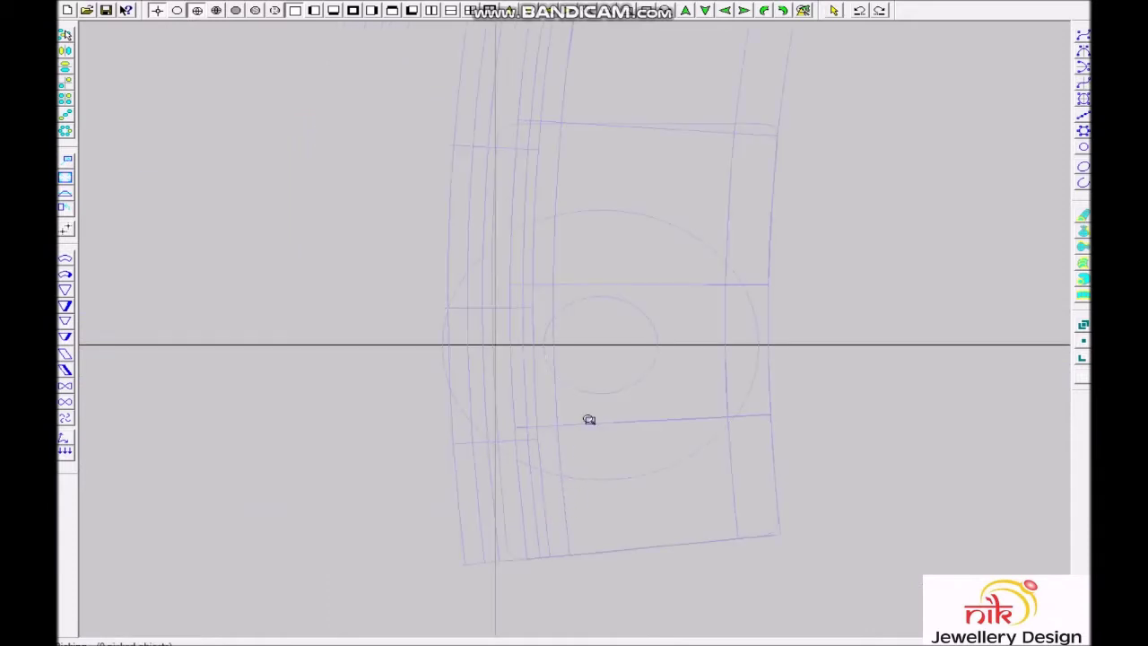
scroll(661, 446, up, 2)
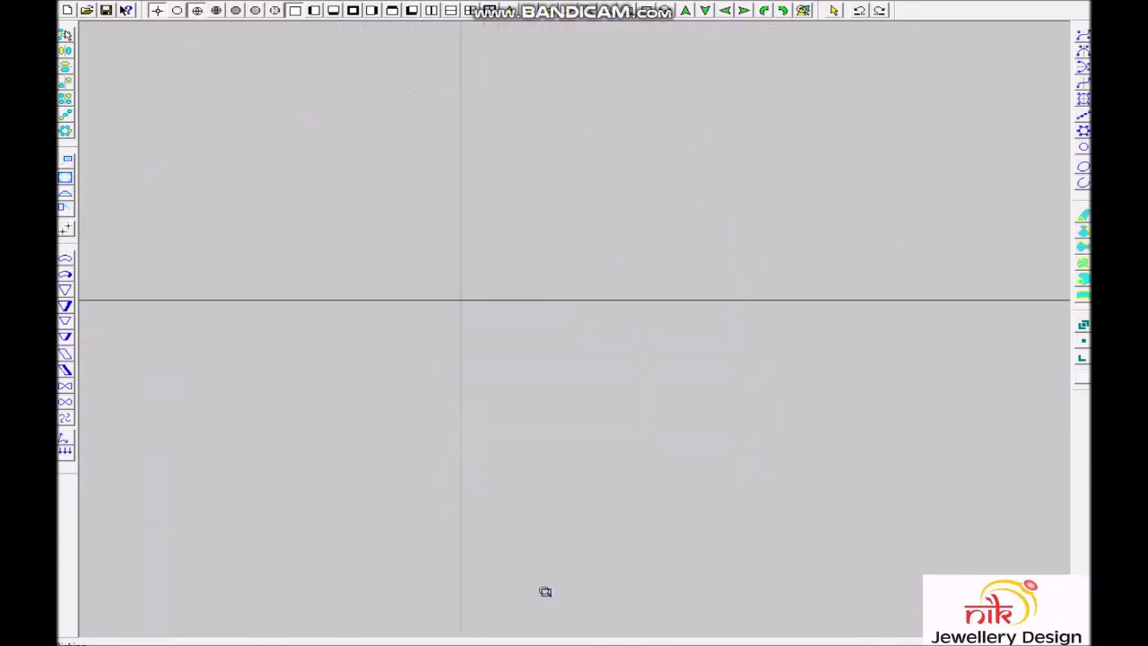
scroll(555, 335, up, 2)
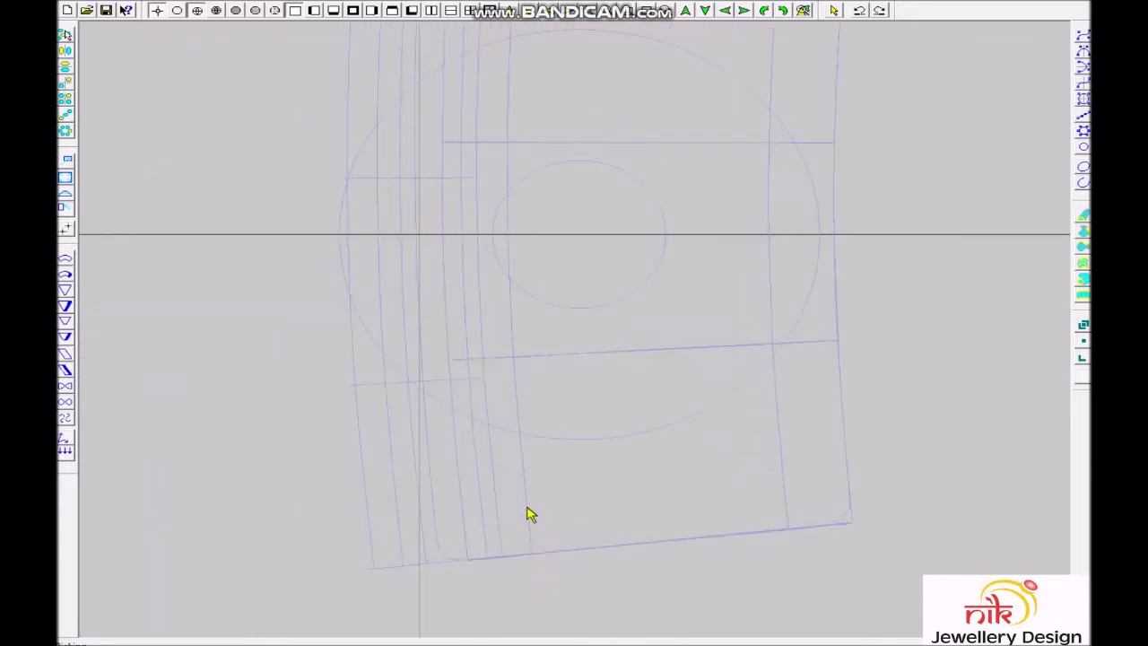
click(356, 240)
click(332, 215)
click(312, 325)
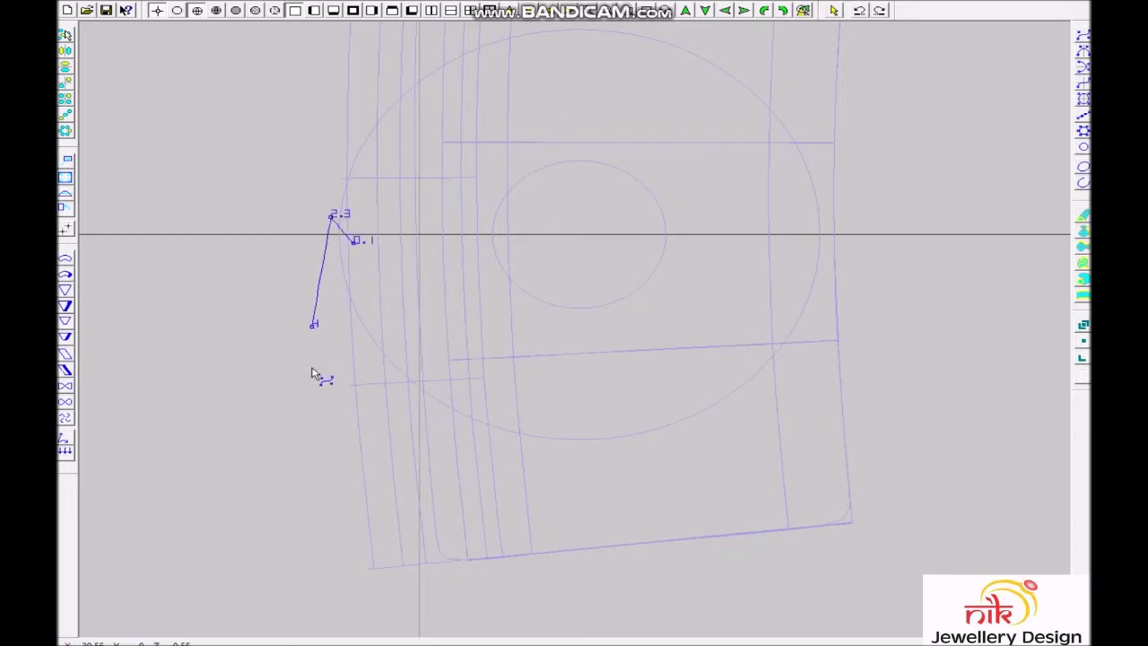
Complete the rounded outline around the large circle and add control points along the spline.
click(336, 598)
click(776, 571)
click(881, 549)
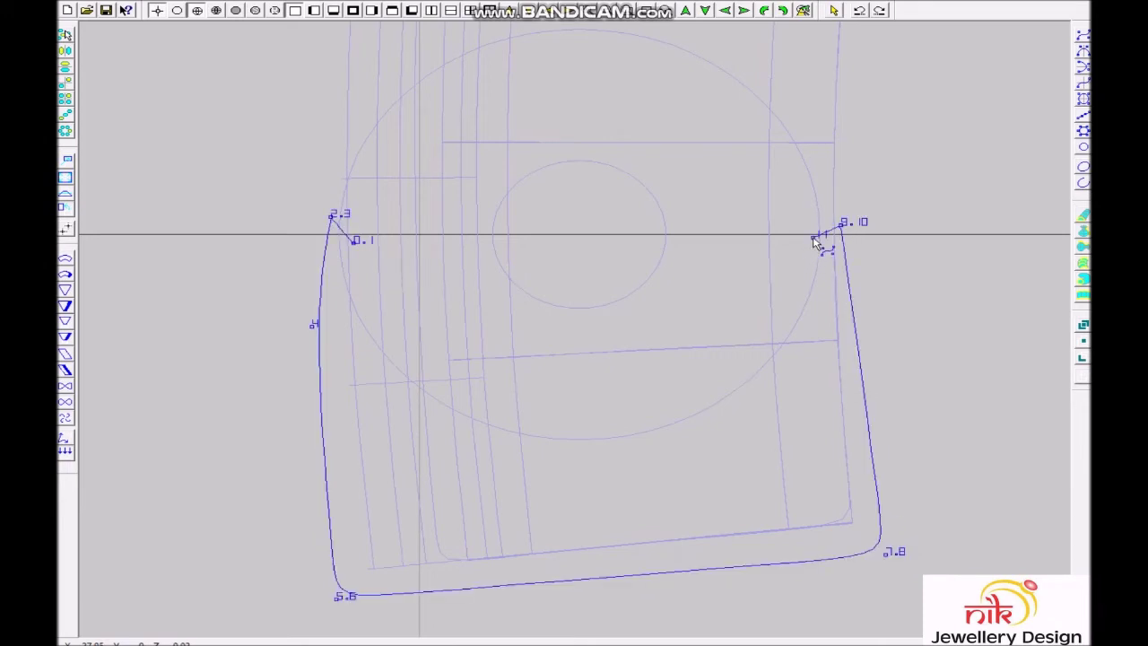
double_click(814, 239)
click(791, 339)
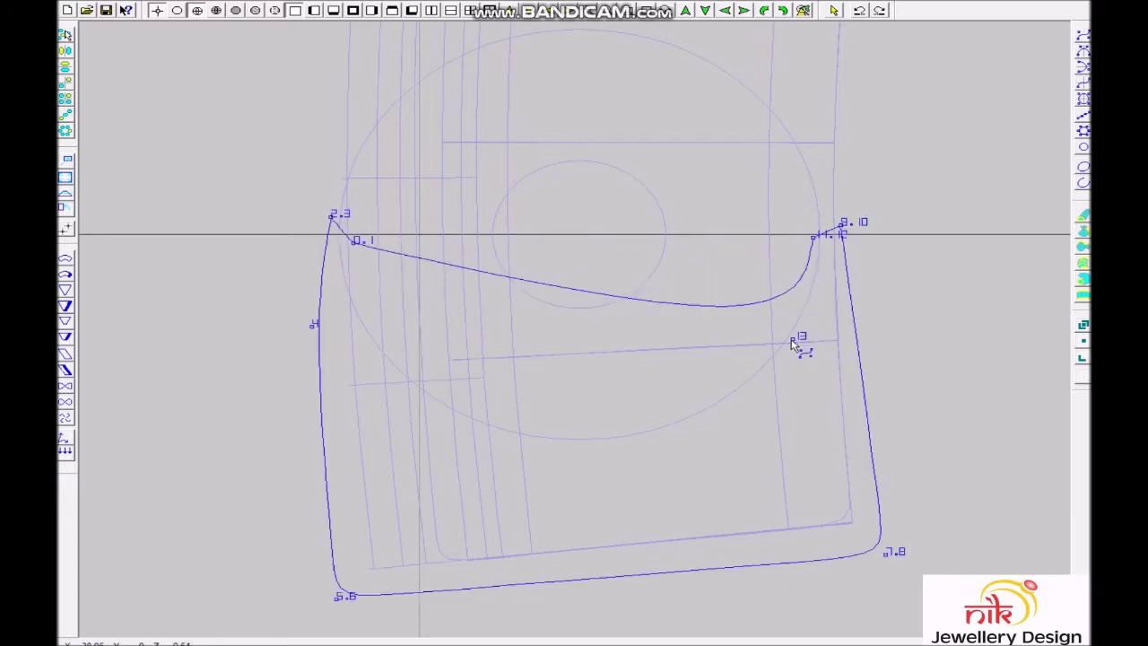
click(631, 429)
click(442, 419)
click(351, 279)
Pull points 0, 15 and 16 down to form a deep, smooth arc.
scroll(351, 283, up, 2)
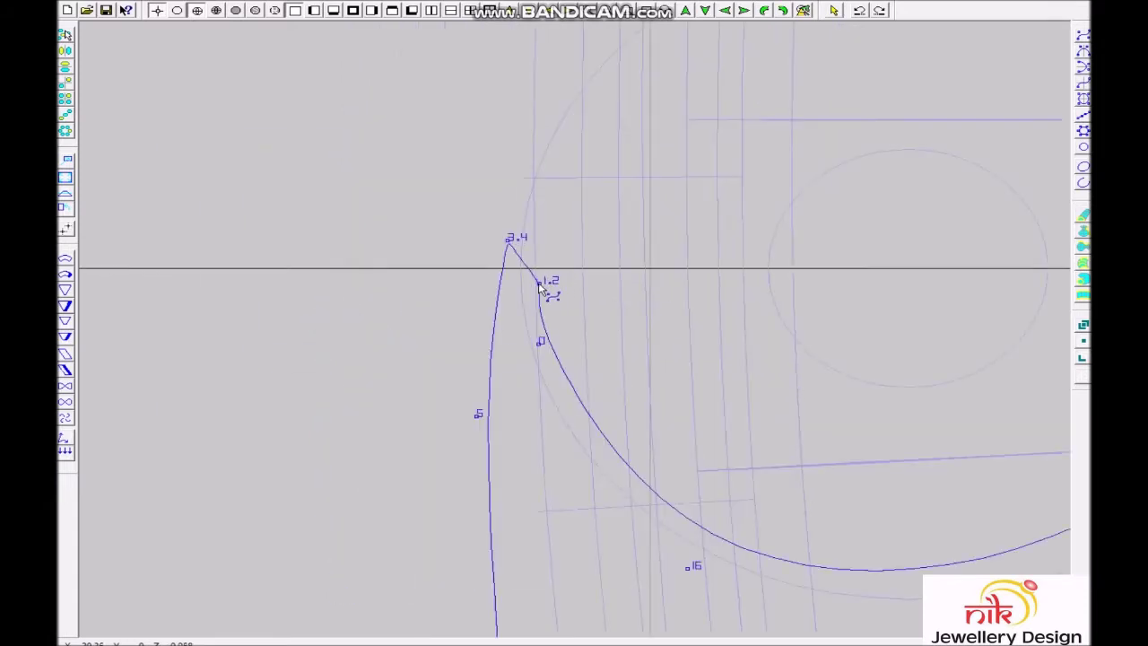
drag(545, 350, 563, 433)
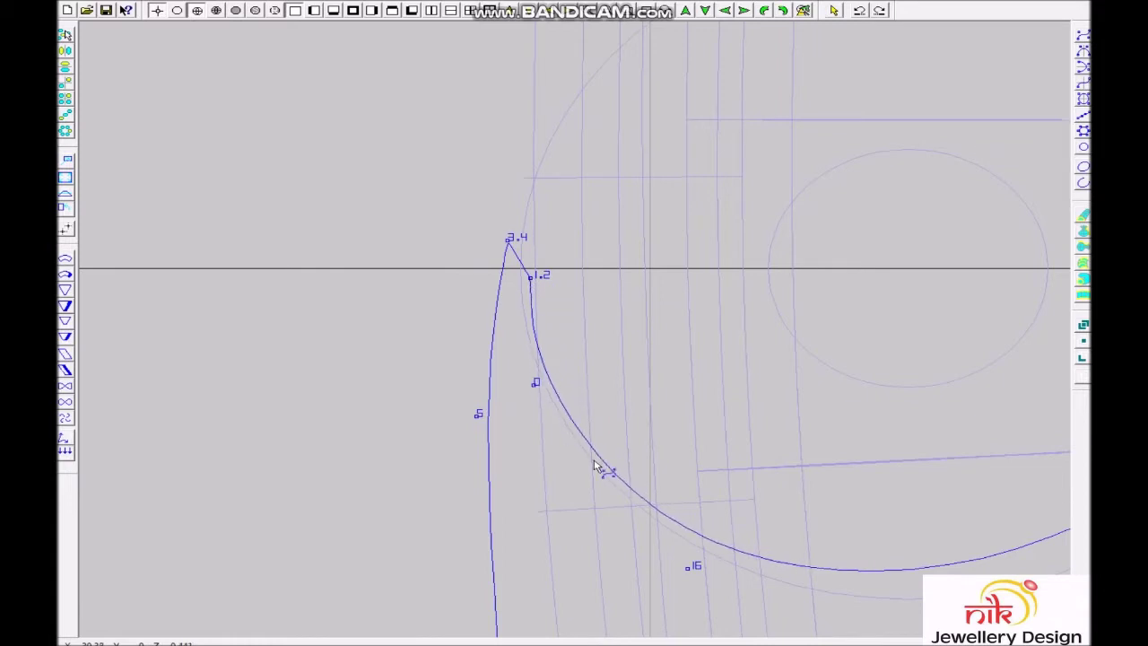
scroll(696, 579, down, 1)
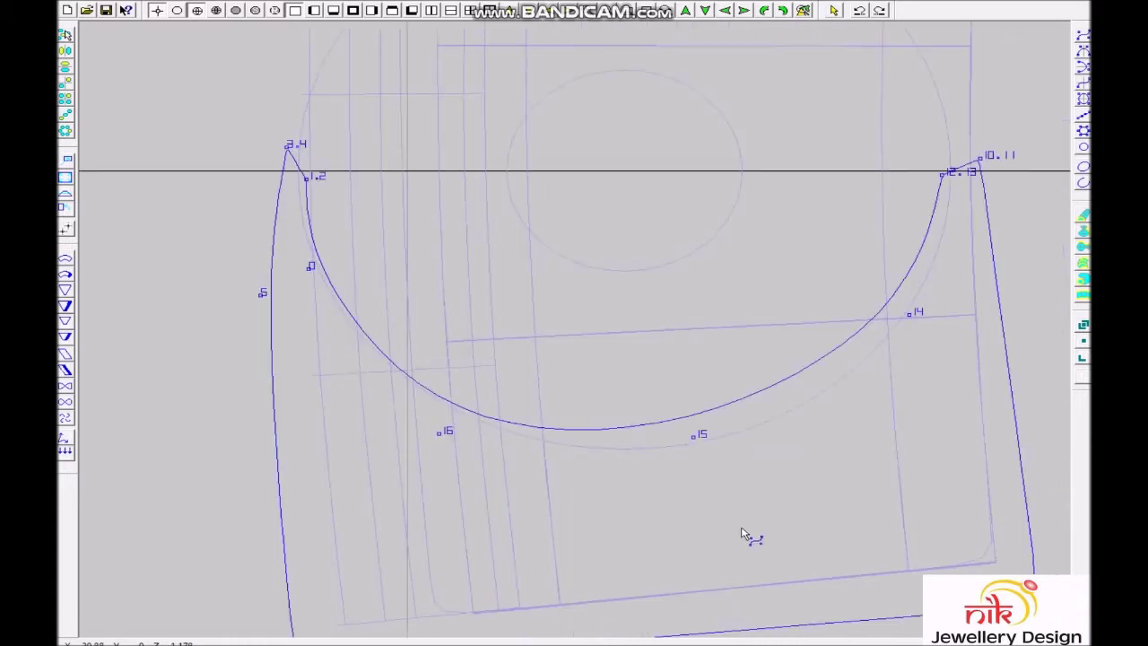
drag(692, 441, 738, 471)
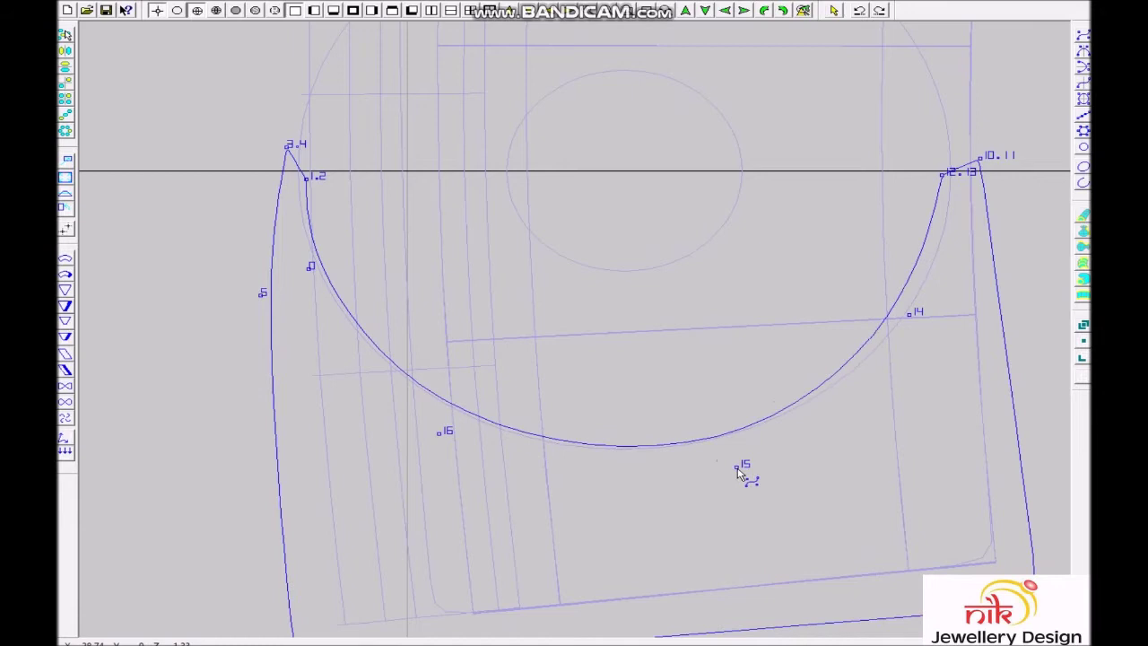
click(932, 225)
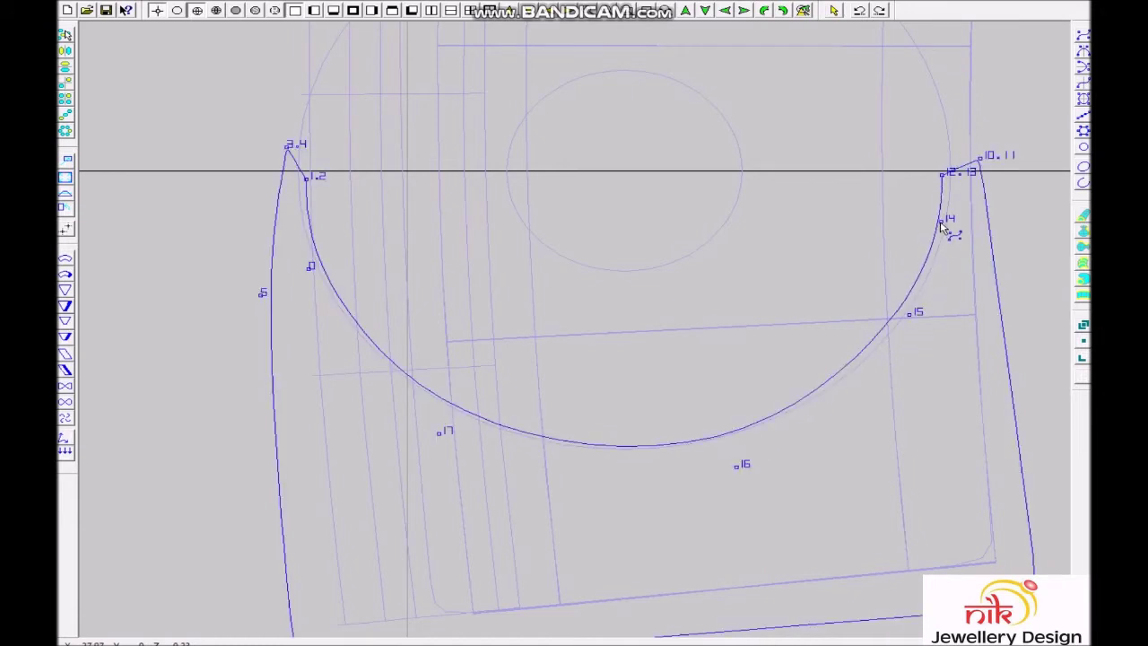
drag(740, 473, 729, 468)
Refine the right corner by moving points 12.13, 14 and 10.11, then zoom out.
drag(607, 72, 1025, 404)
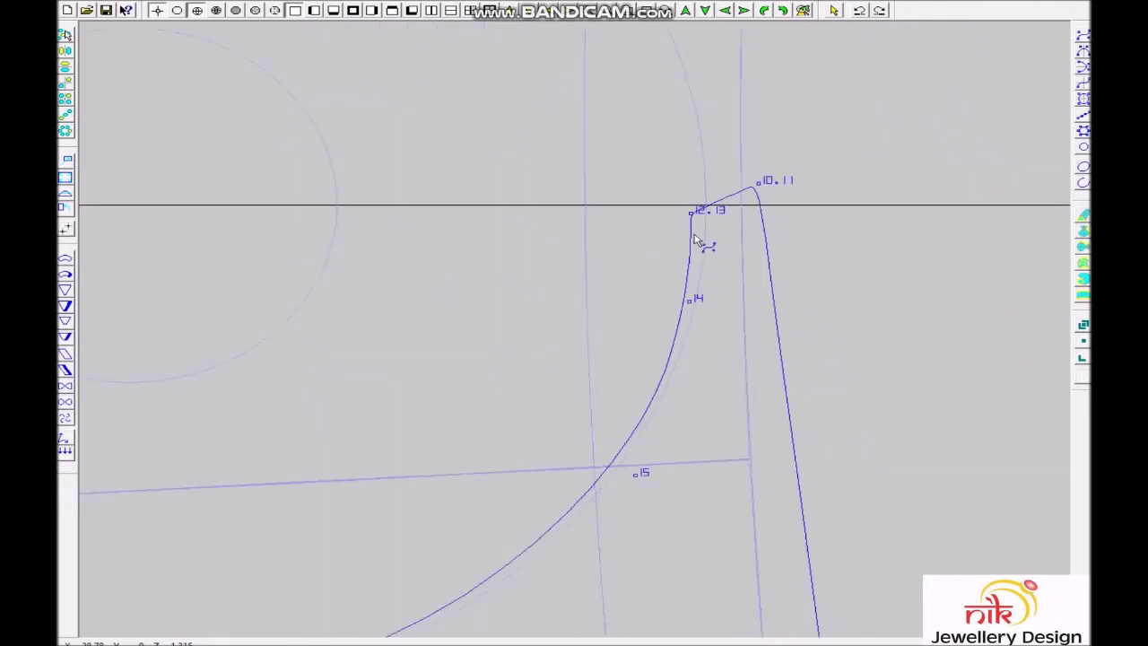
drag(691, 220, 702, 209)
drag(690, 306, 694, 307)
drag(758, 187, 759, 179)
scroll(756, 188, down, 3)
scroll(708, 251, down, 3)
scroll(659, 323, down, 3)
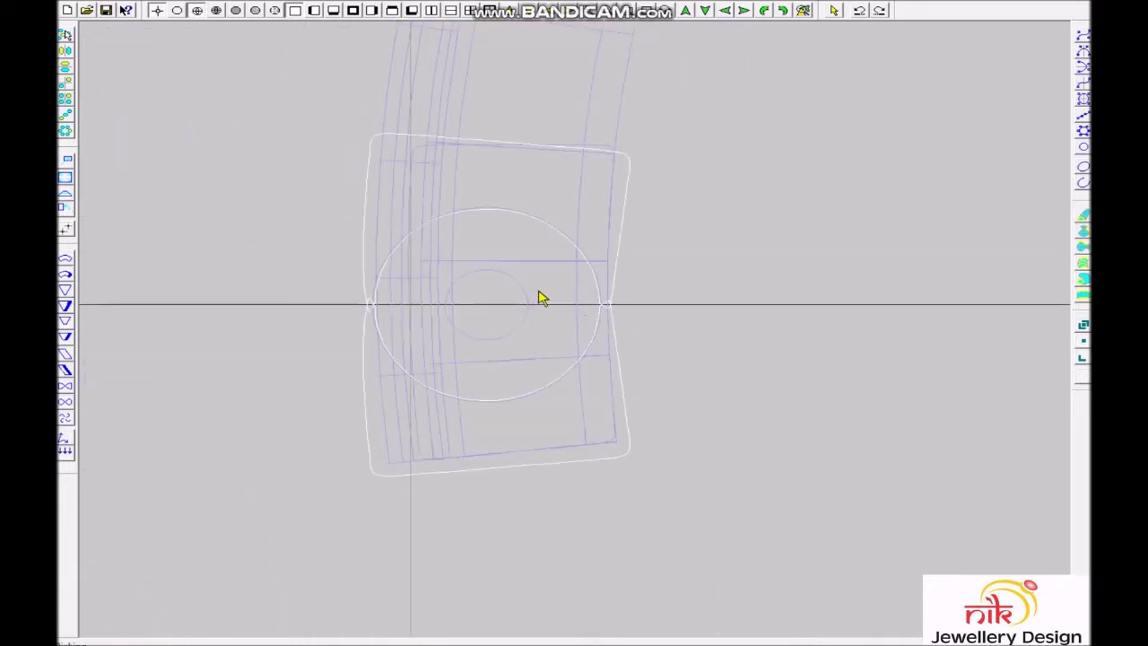
Hide the two picked curves, delete the construction curves, and shift the vertical curve left.
click(645, 344)
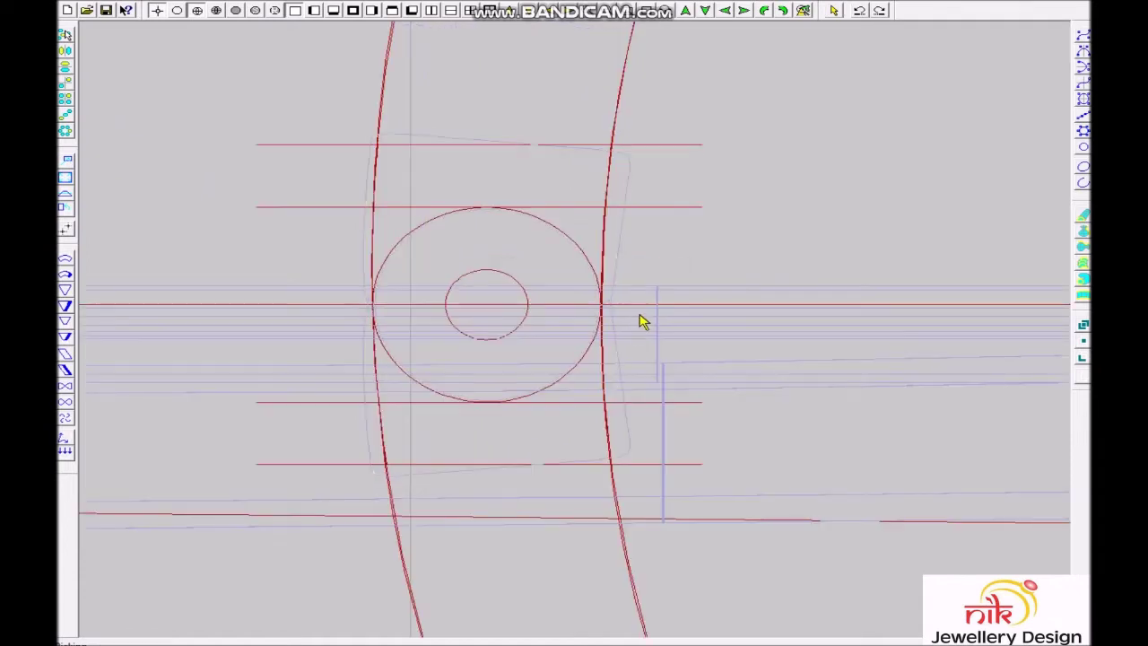
key(Delete)
click(615, 269)
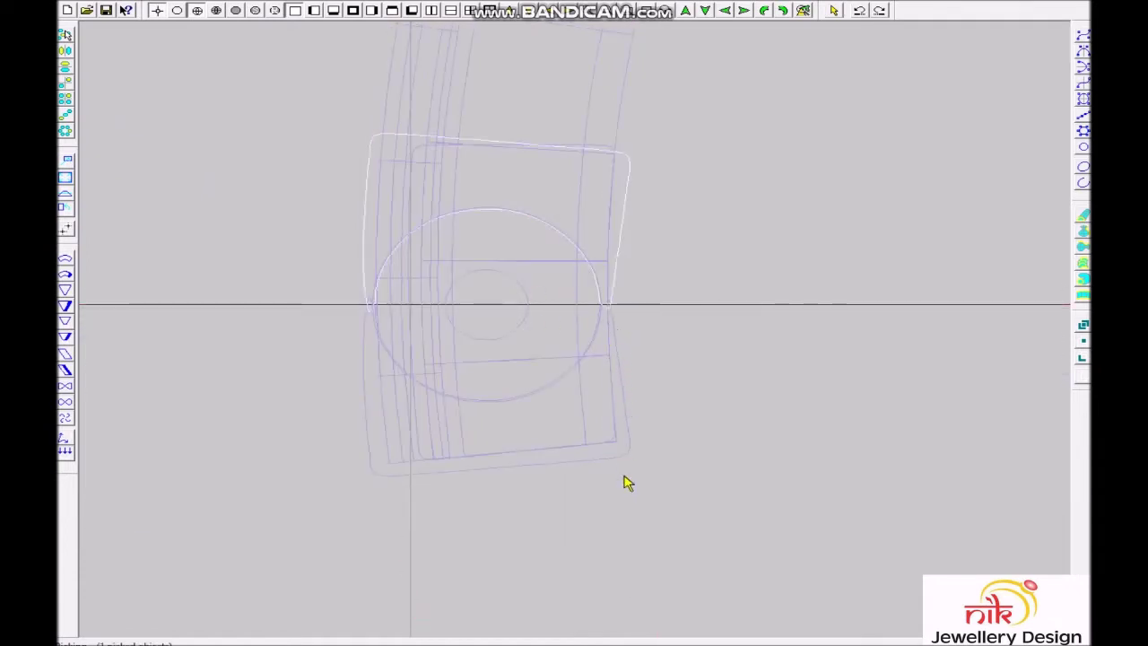
key(F2)
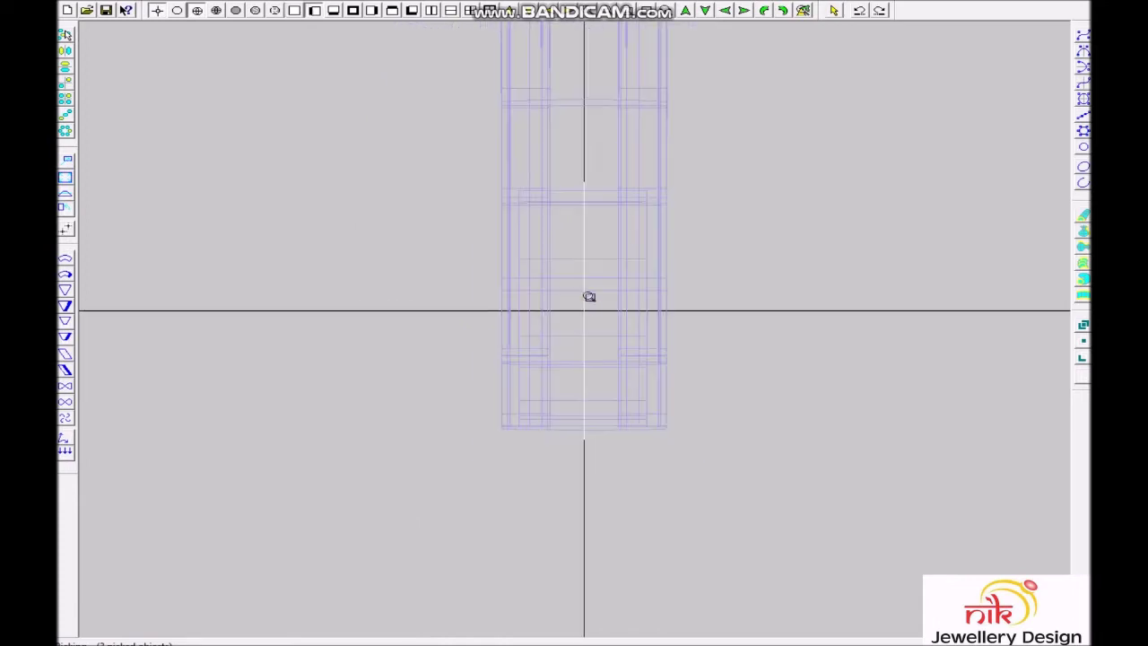
mouse_move(554, 390)
mouse_down()
mouse_move(429, 383)
mouse_move(734, 350)
mouse_up()
Try Extend with a 3.265 distance, then cancel to restore the wireframe.
key(ctrl+e)
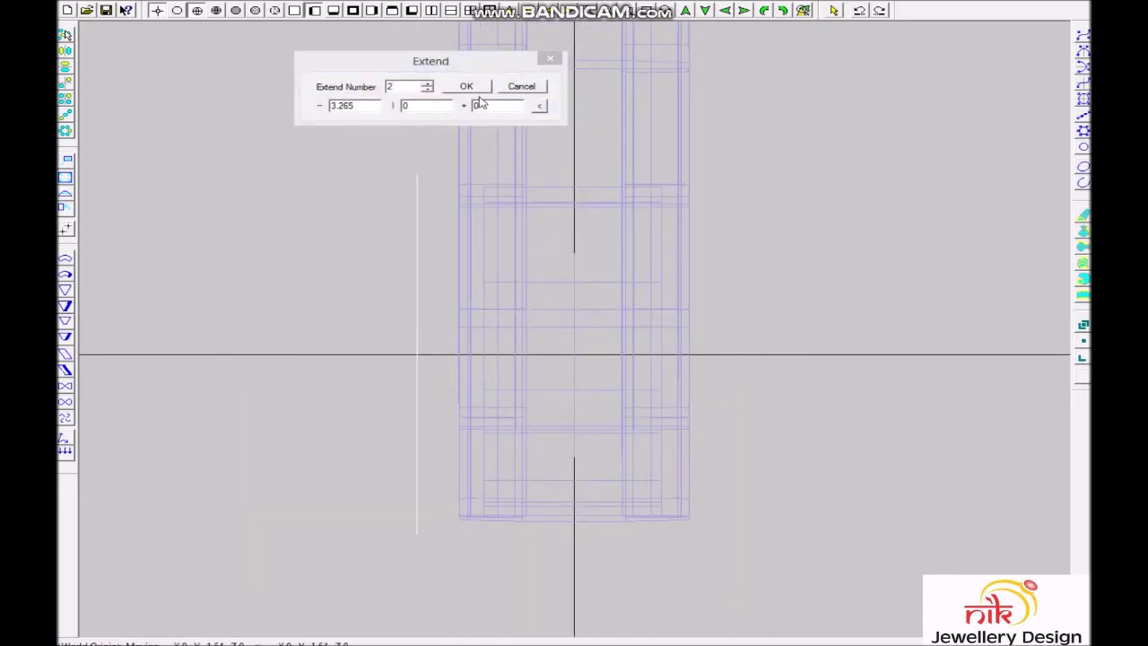
click(468, 90)
key(ctrl+e)
drag(463, 146, 692, 172)
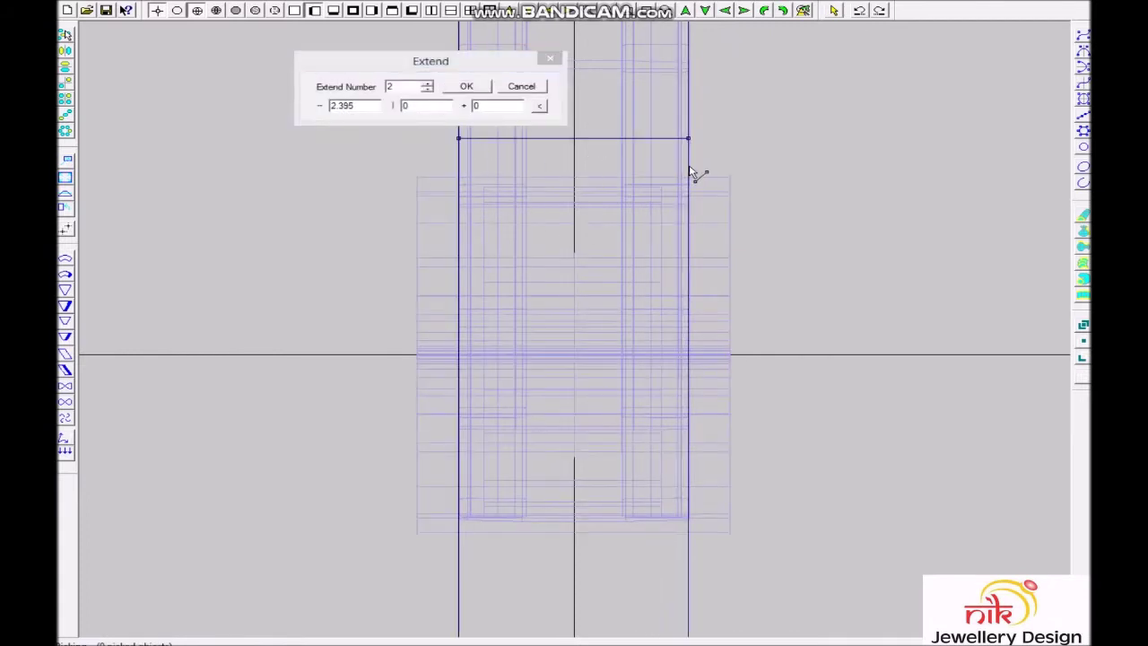
click(550, 58)
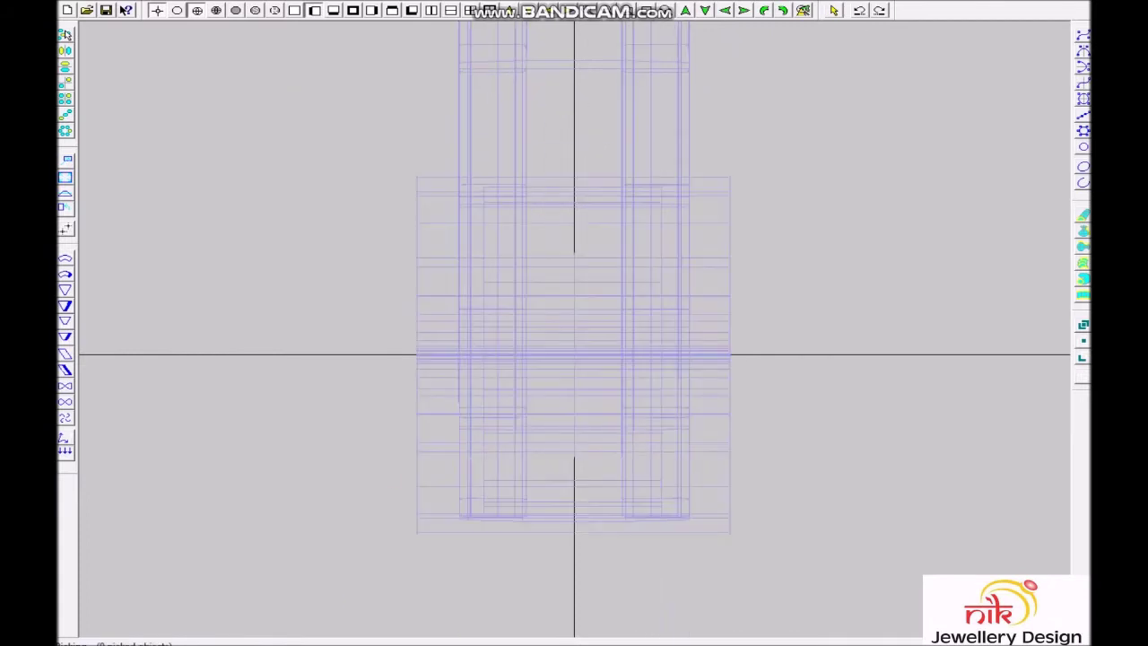
Create a square polygon at the origin and reshape it into an arch-topped rectangle.
key(F3)
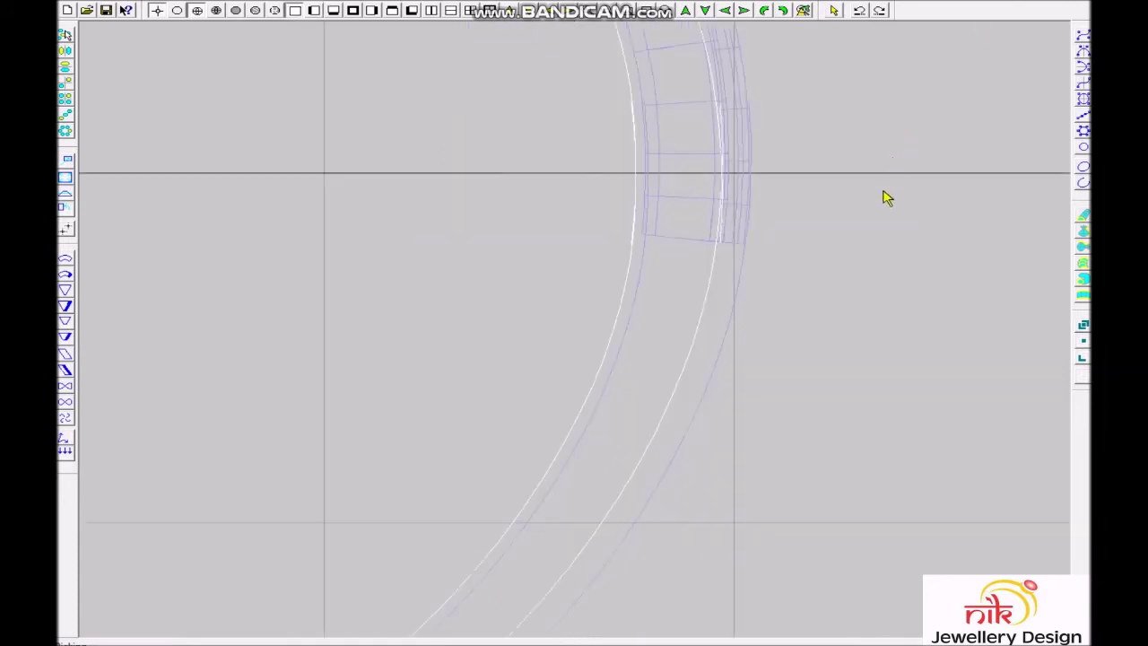
scroll(548, 321, down, 1)
scroll(633, 431, up, 1)
scroll(612, 481, up, 1)
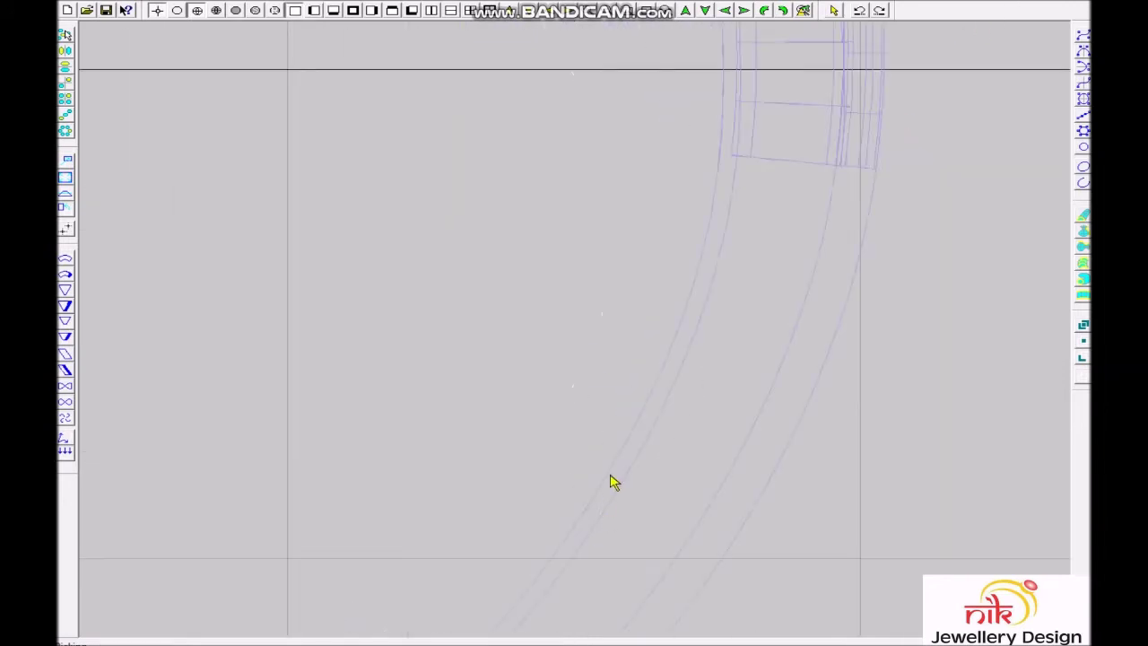
key(Return)
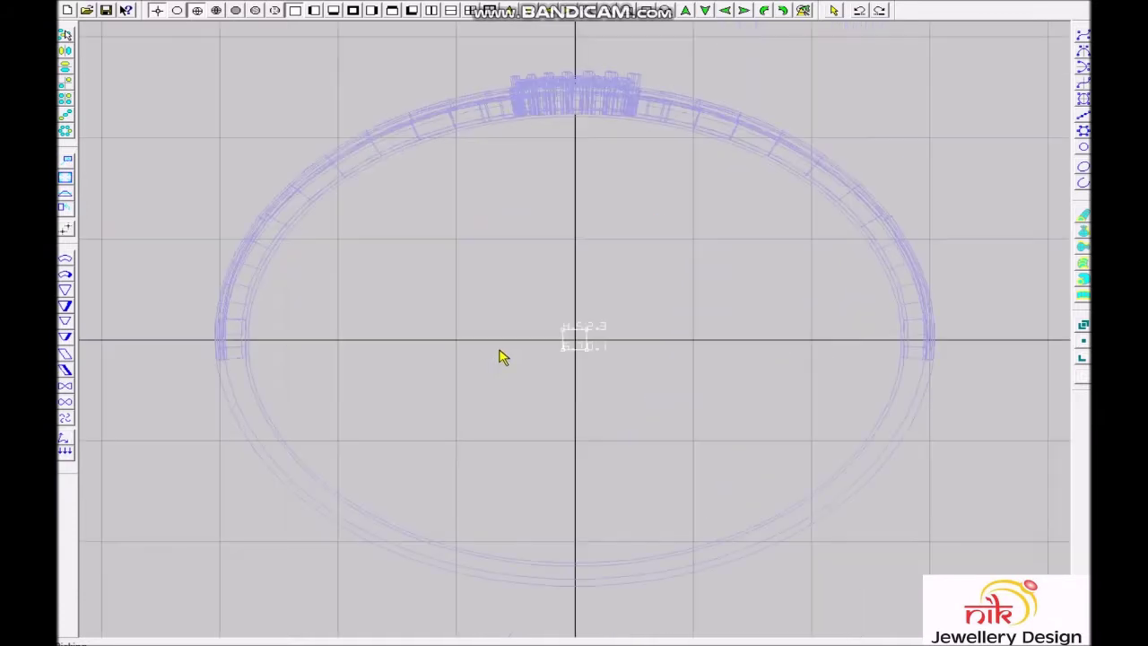
scroll(583, 397, up, 3)
scroll(448, 460, up, 2)
scroll(638, 347, up, 2)
drag(541, 453, 546, 381)
drag(719, 182, 646, 110)
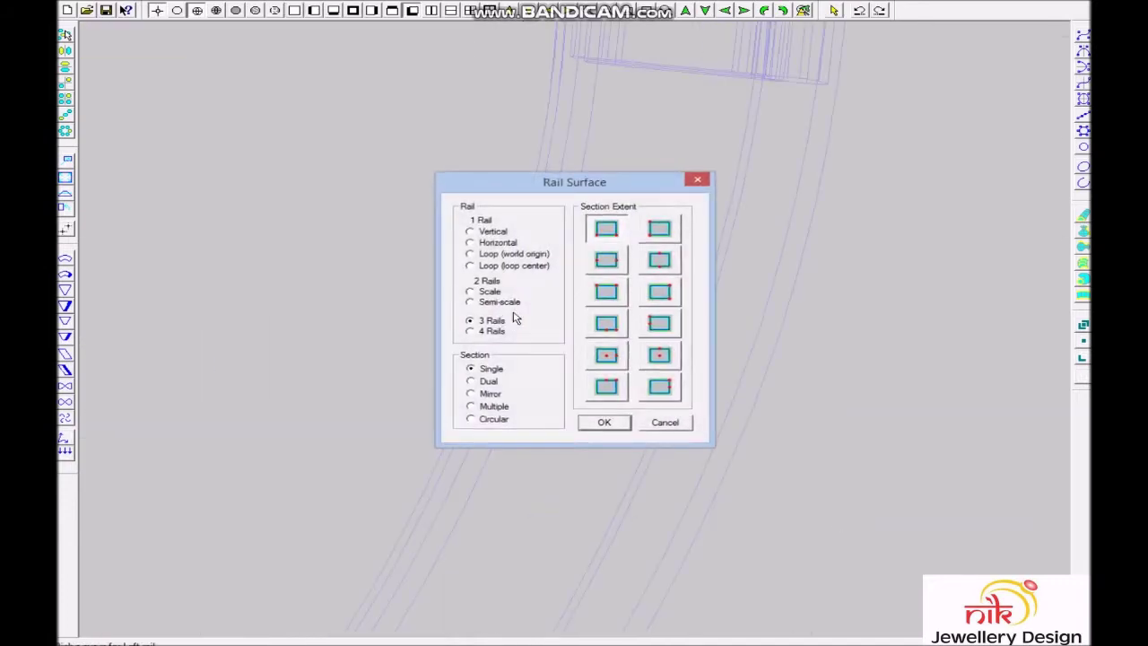
Set up a 3-rail, single-section Rail Surface, picking the rail curves and the arched profile.
key(Return)
click(535, 311)
click(547, 312)
click(760, 397)
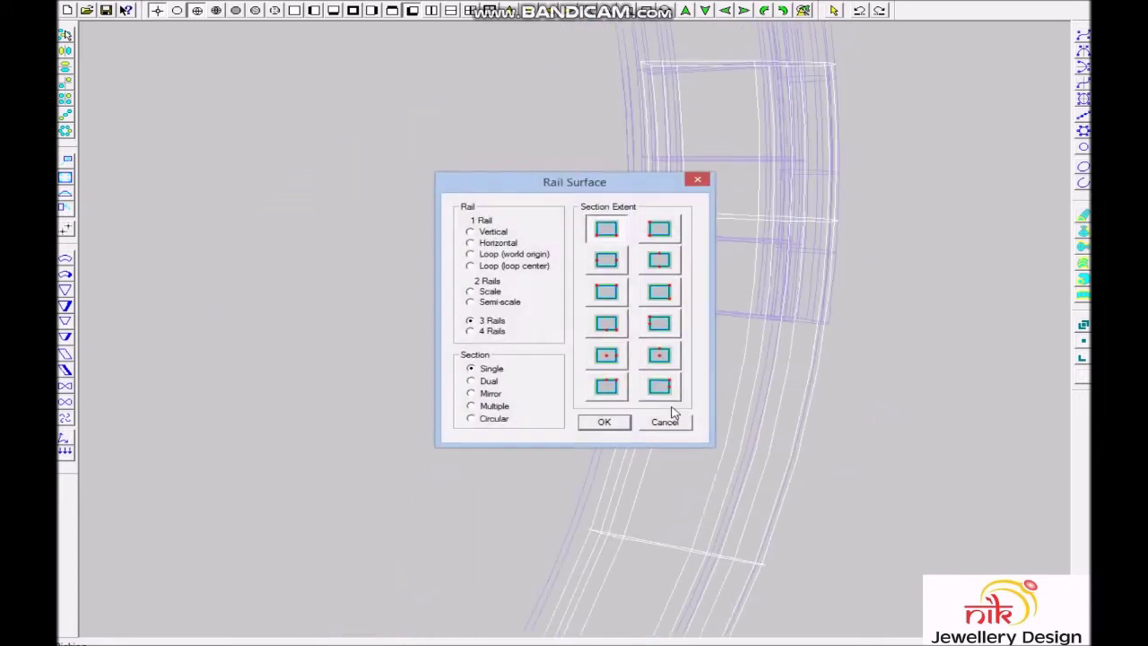
click(674, 417)
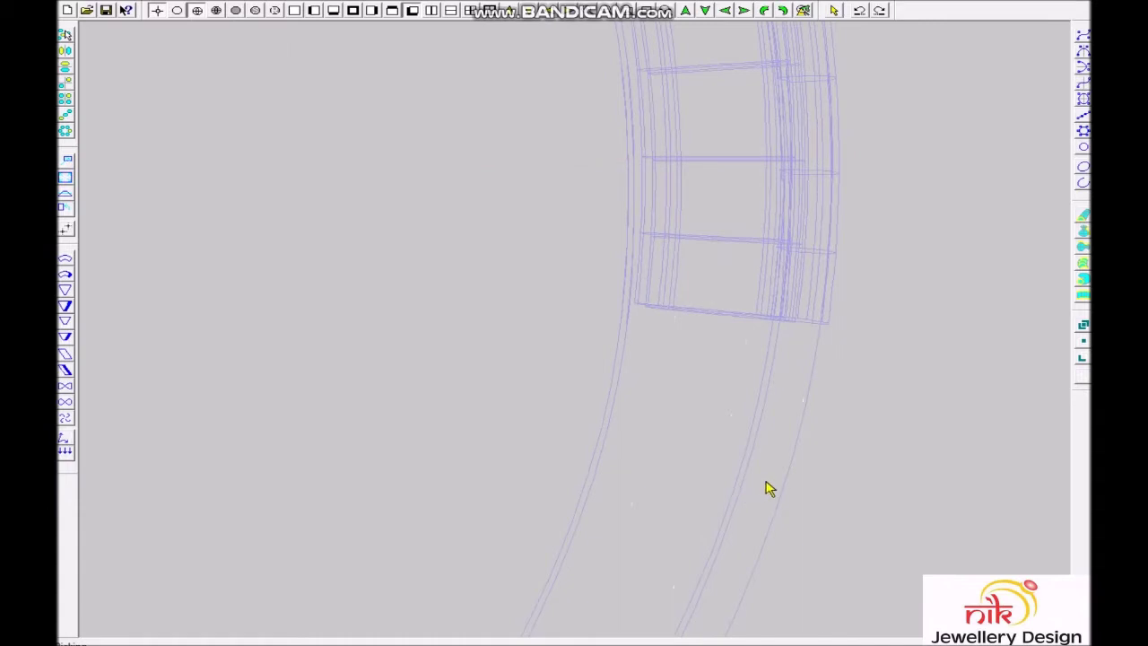
mouse_move(769, 488)
middle_down()
mouse_move(729, 497)
mouse_move(687, 479)
mouse_move(596, 485)
middle_up()
right_click(592, 485)
key(Return)
click(564, 482)
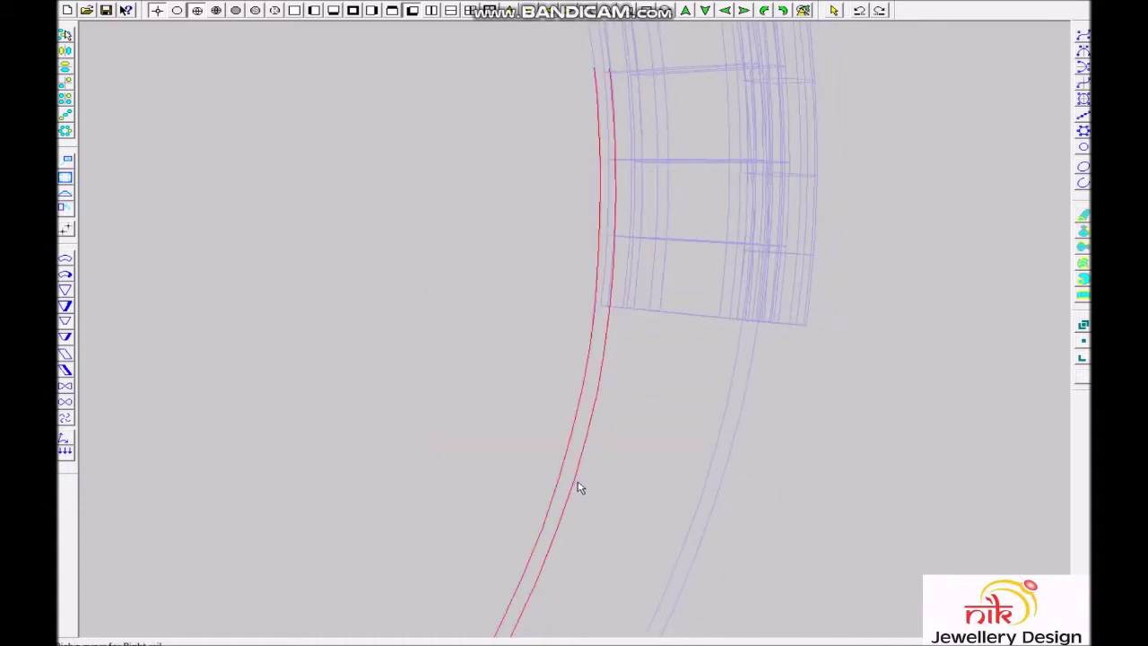
right_click(561, 392)
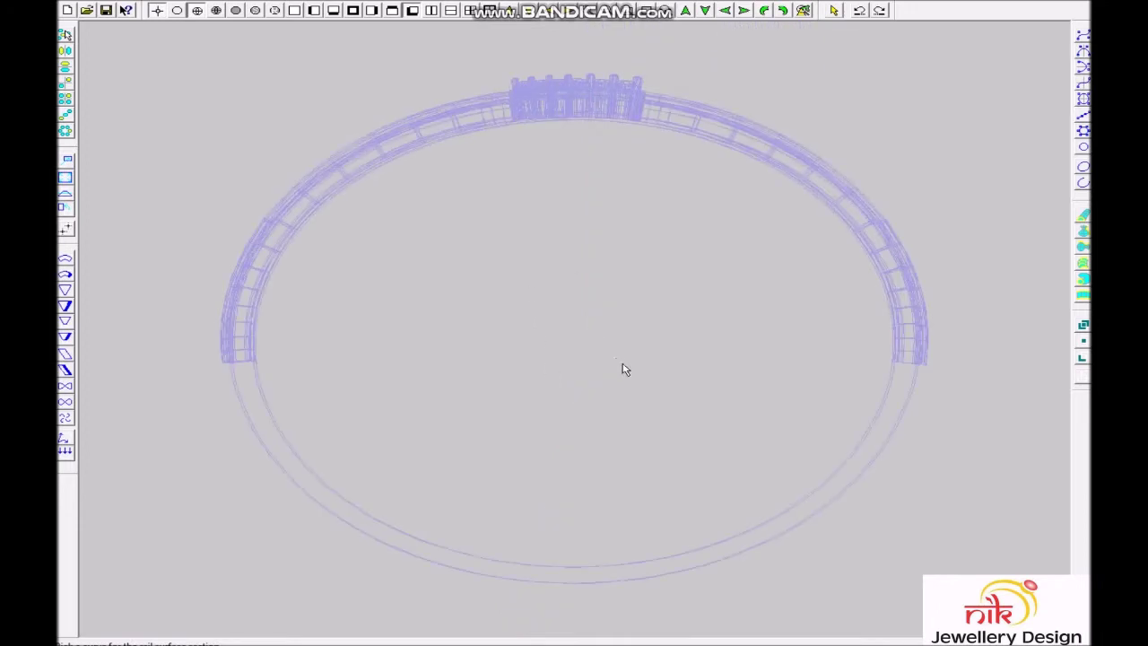
right_click(659, 385)
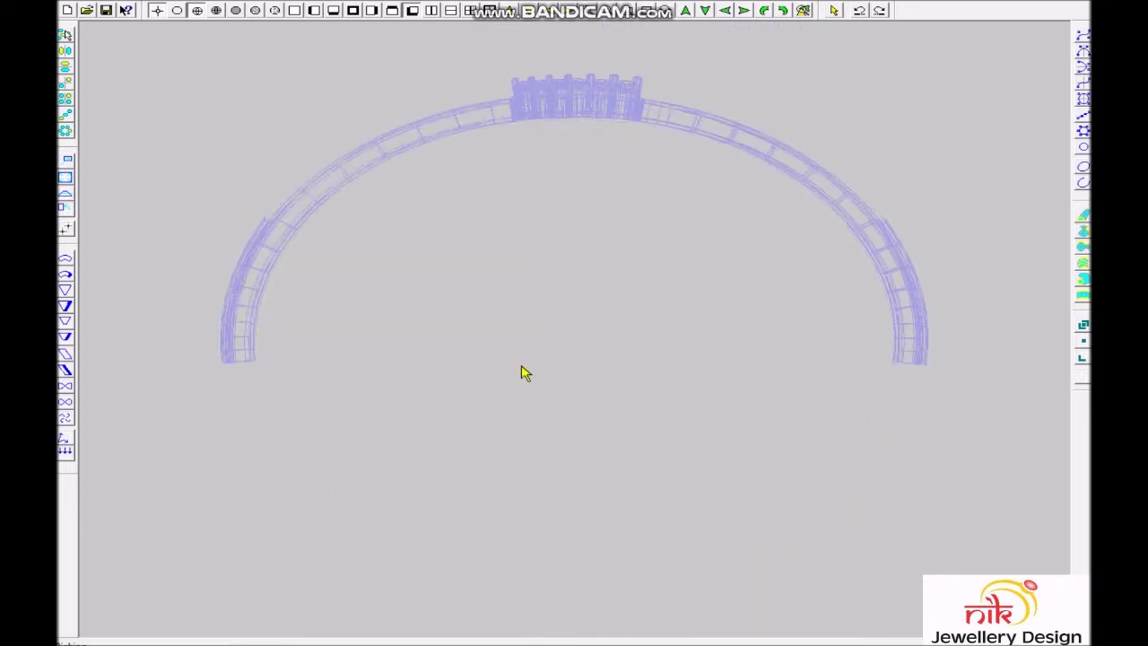
Confirm the rail surface and inspect the band and profile in top view.
scroll(807, 404, up, 5)
key(Return)
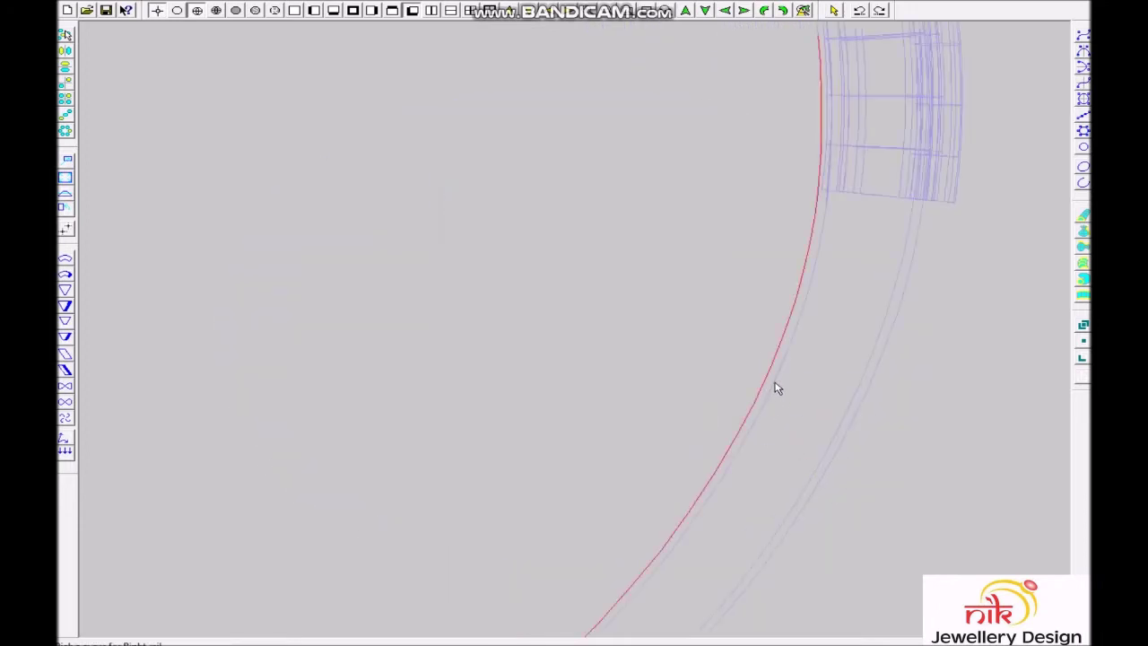
scroll(843, 431, down, 2)
scroll(666, 366, down, 3)
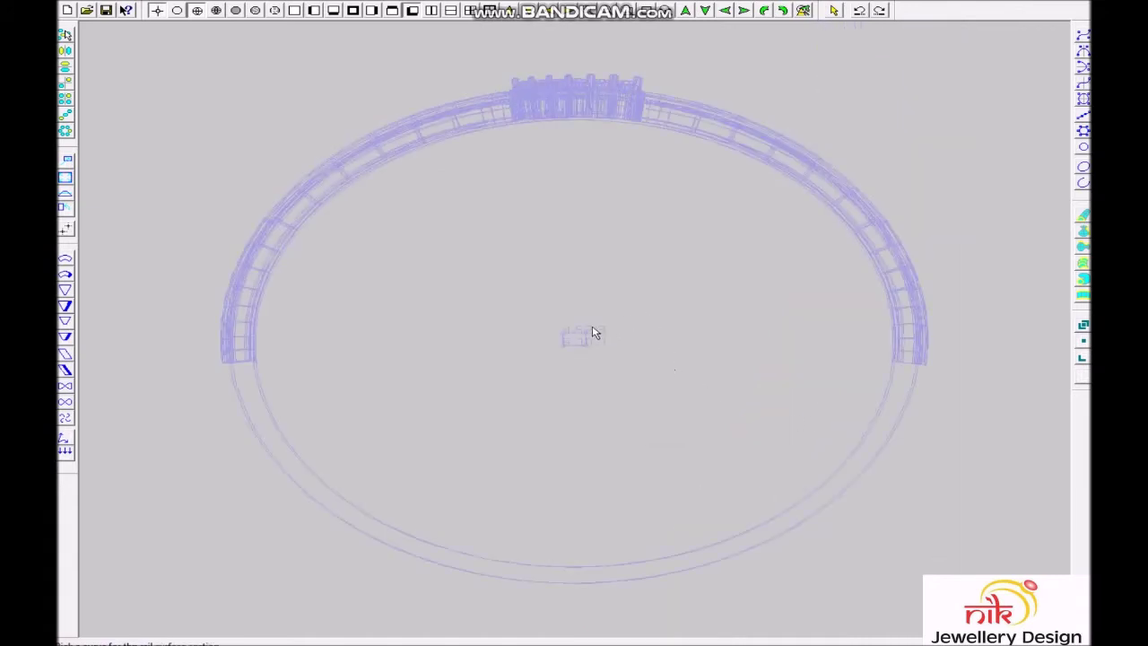
key(F3)
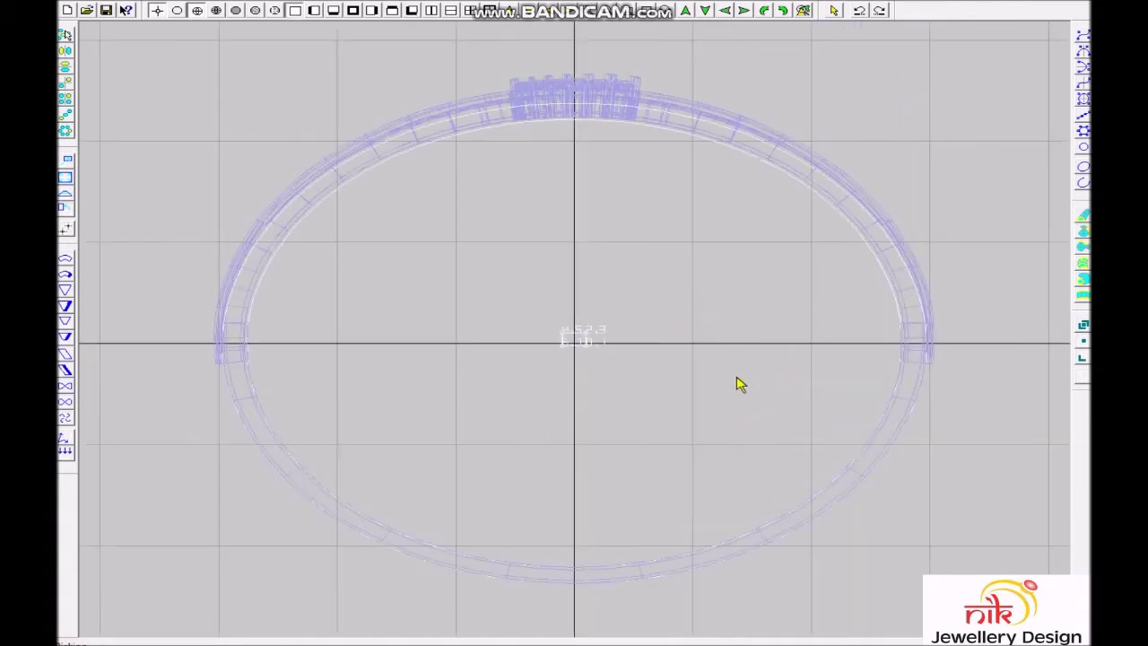
scroll(584, 361, up, 5)
scroll(607, 398, down, 2)
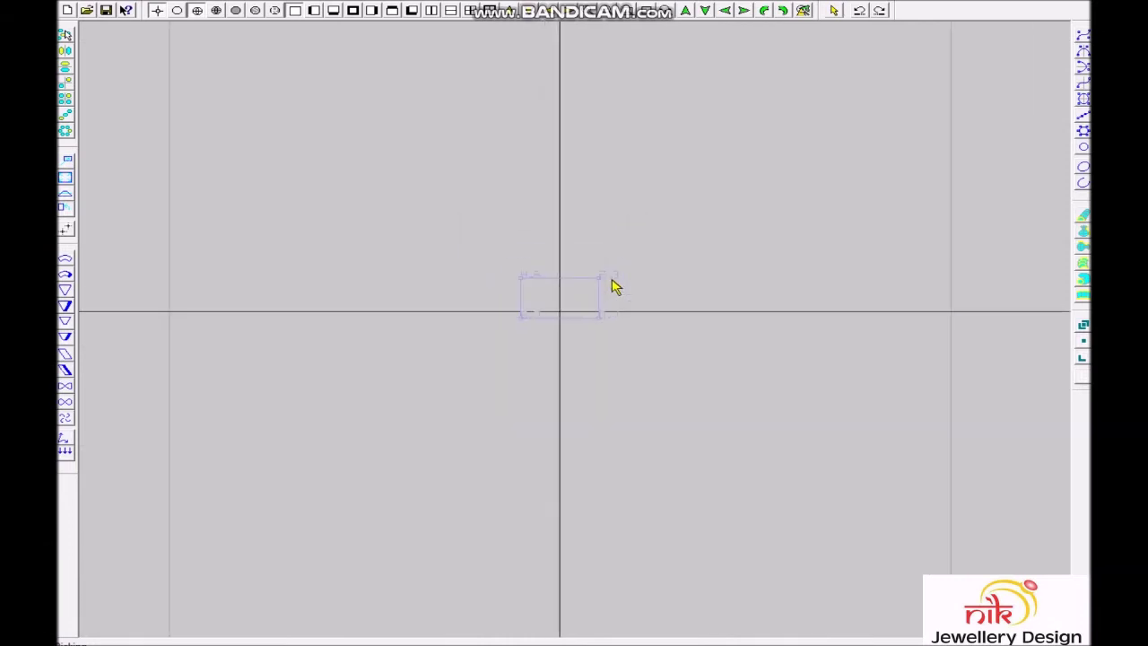
scroll(615, 287, down, 3)
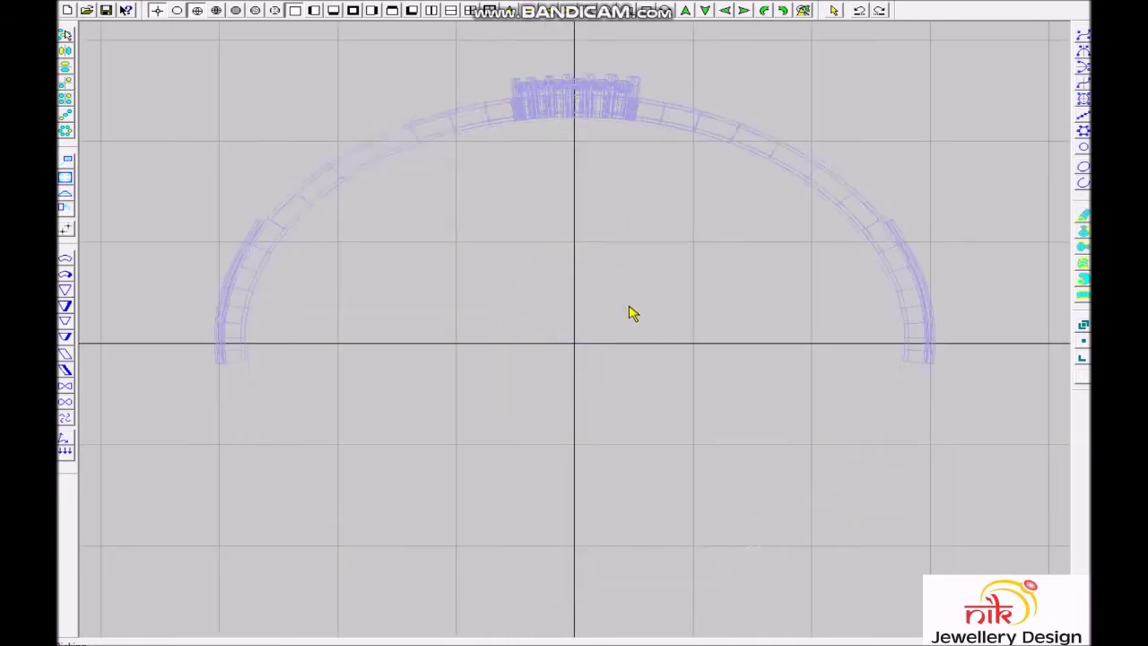
scroll(630, 319, up, 4)
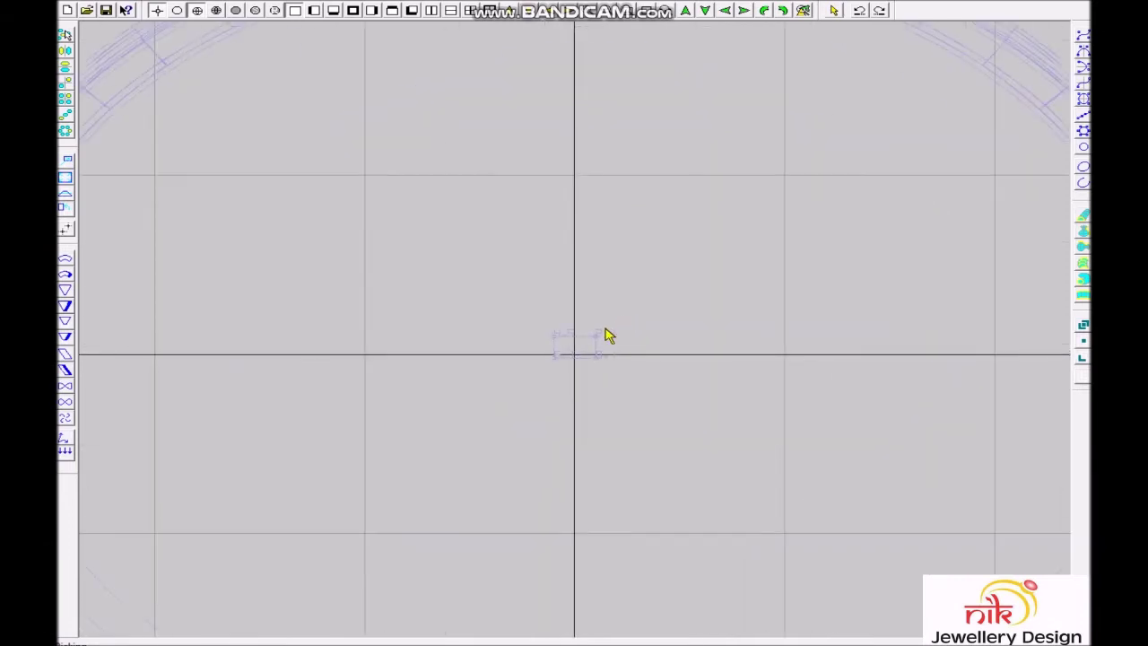
scroll(607, 335, down, 4)
scroll(606, 350, up, 2)
scroll(596, 377, up, 2)
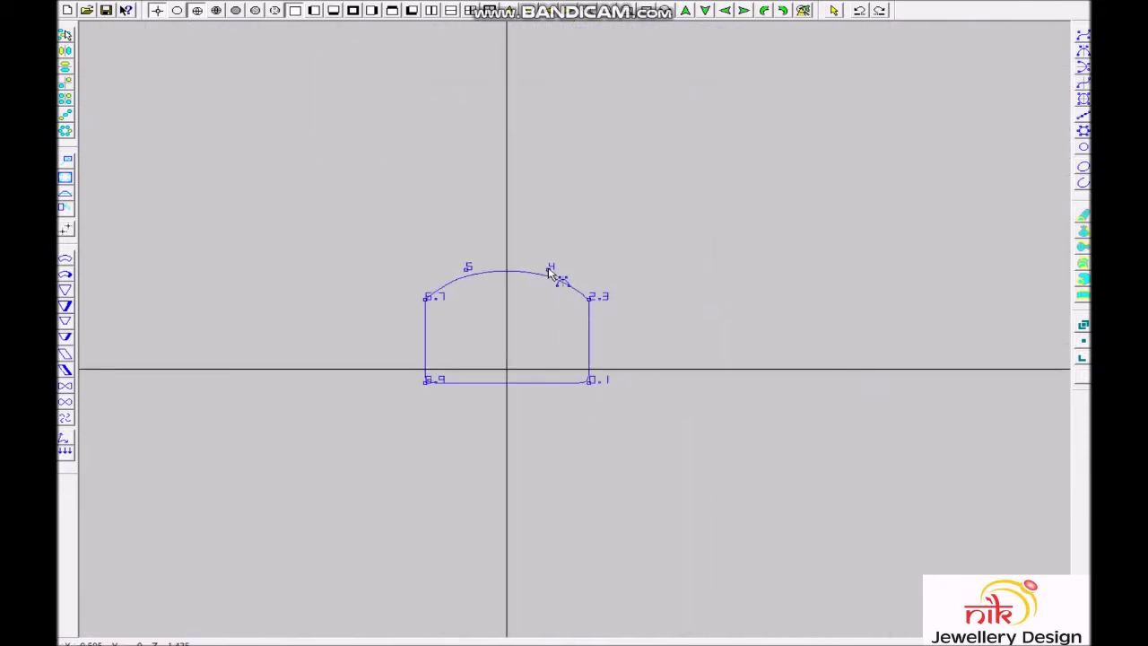
scroll(627, 341, down, 1)
scroll(888, 390, down, 3)
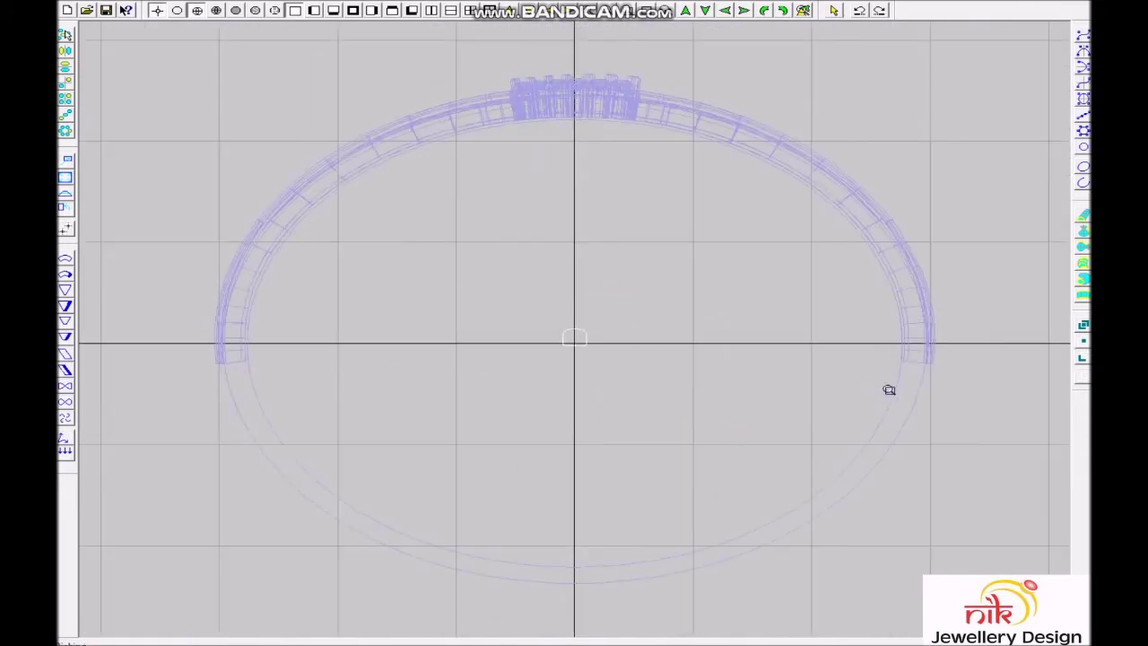
scroll(616, 433, up, 5)
Sweep the band along the inner and outer rails, then undo and redo to compare.
key(Return)
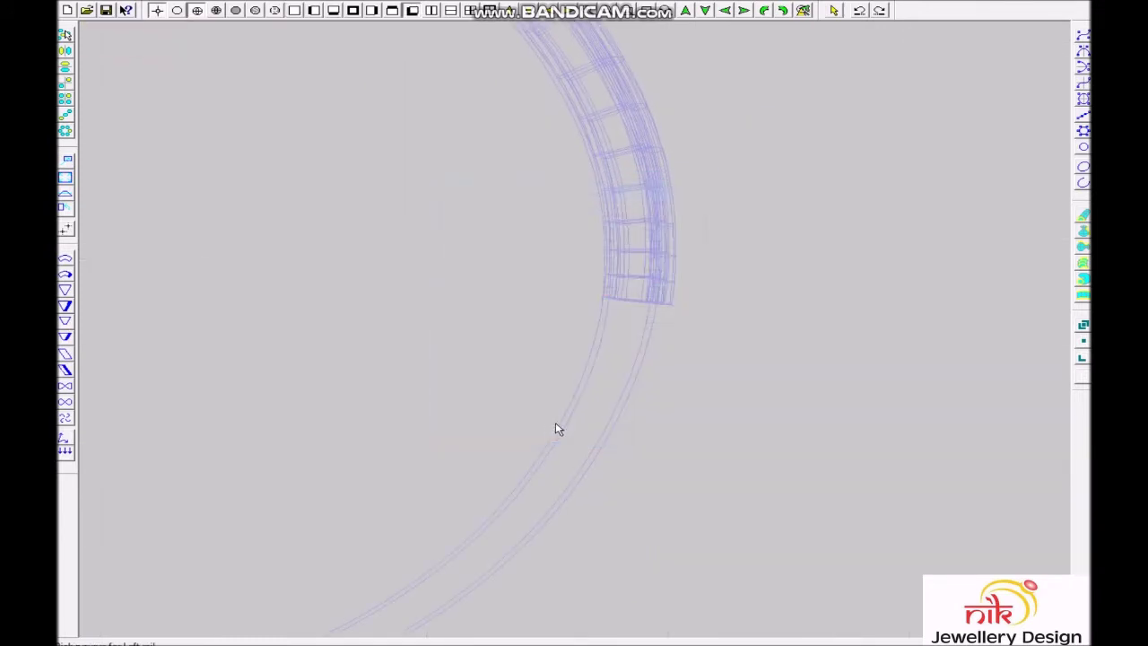
click(560, 429)
click(609, 452)
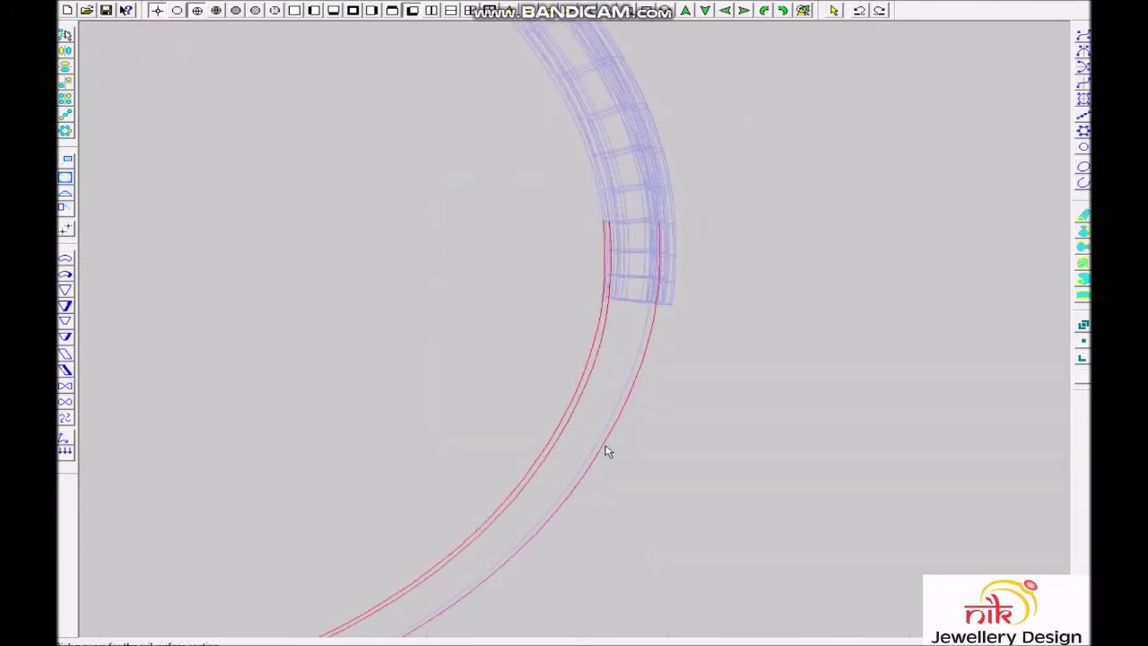
scroll(567, 369, down, 3)
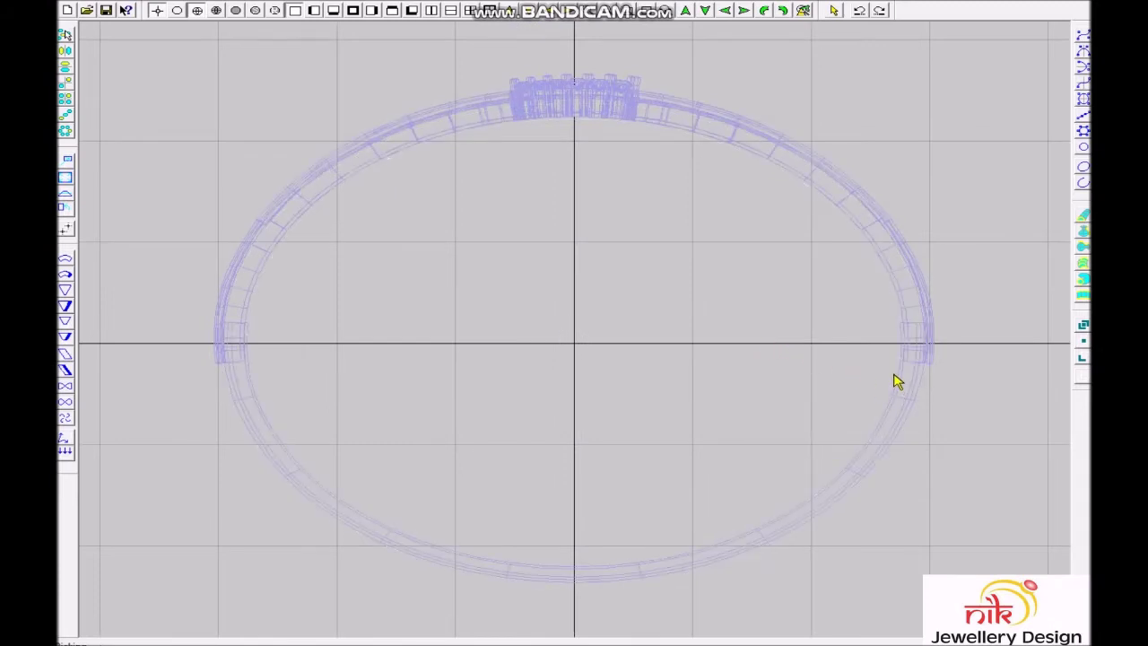
key(ctrl+z)
key(ctrl+z)
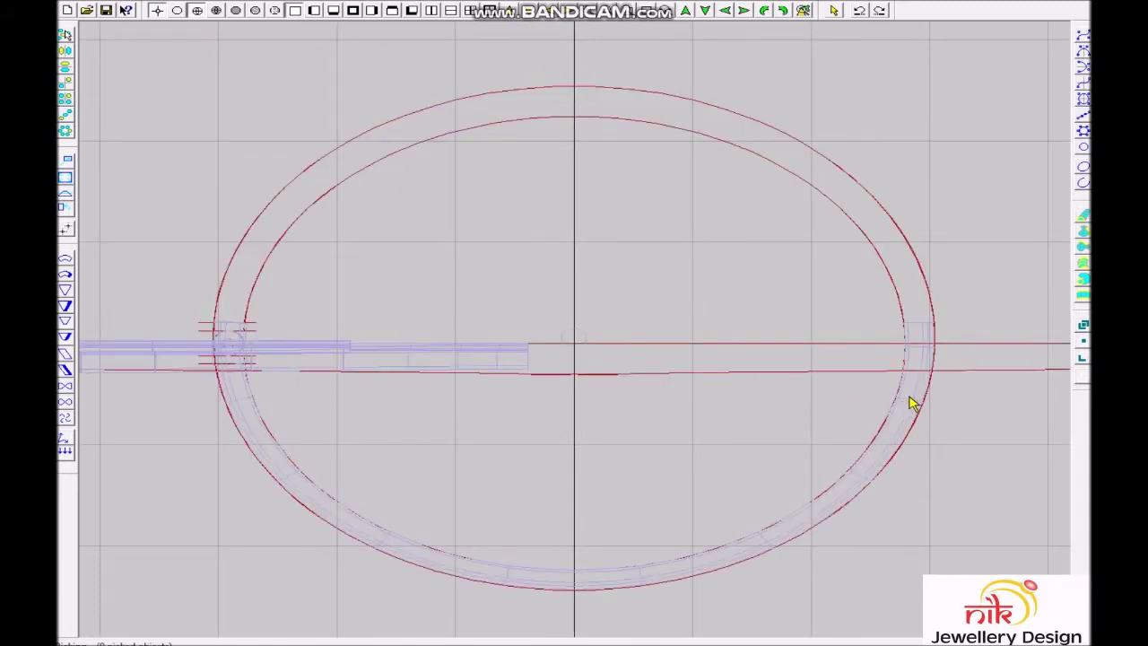
key(ctrl+y)
scroll(900, 402, up, 3)
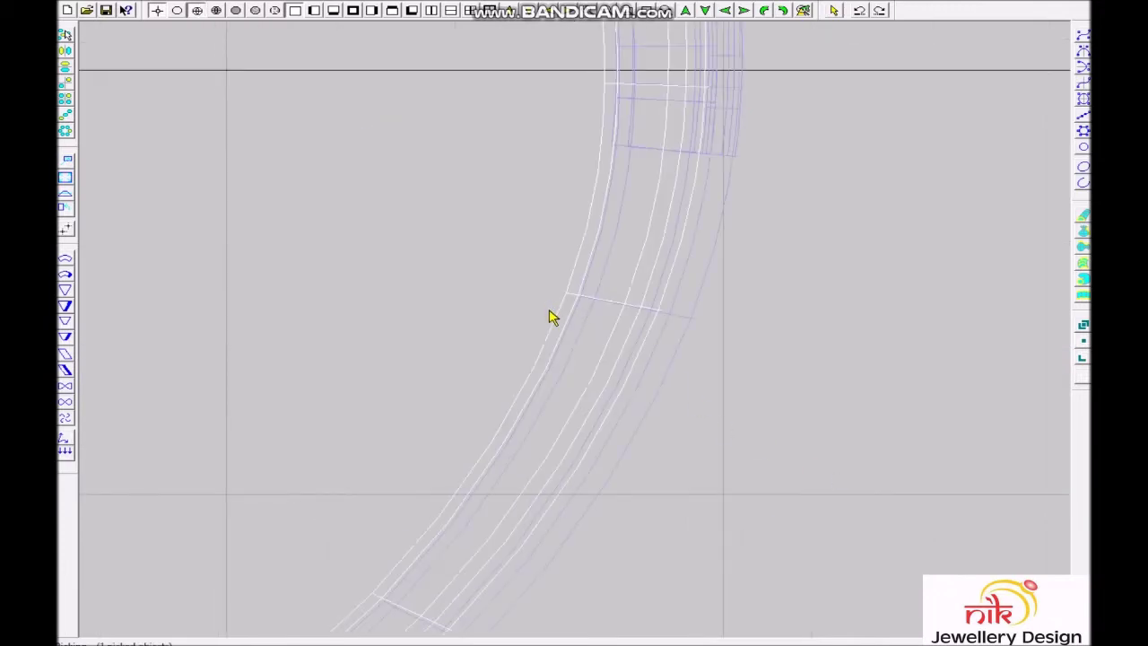
Assign the gold material to the wide band and check its colour shaded.
key(ctrl+m)
double_click(459, 195)
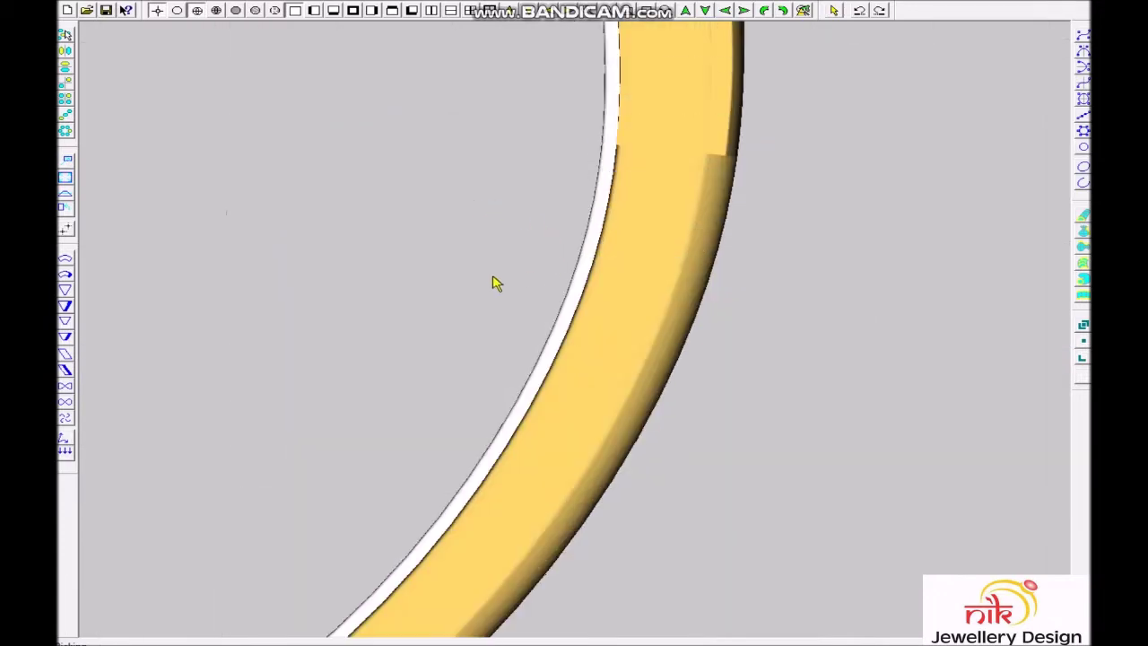
click(684, 243)
scroll(664, 243, down, 3)
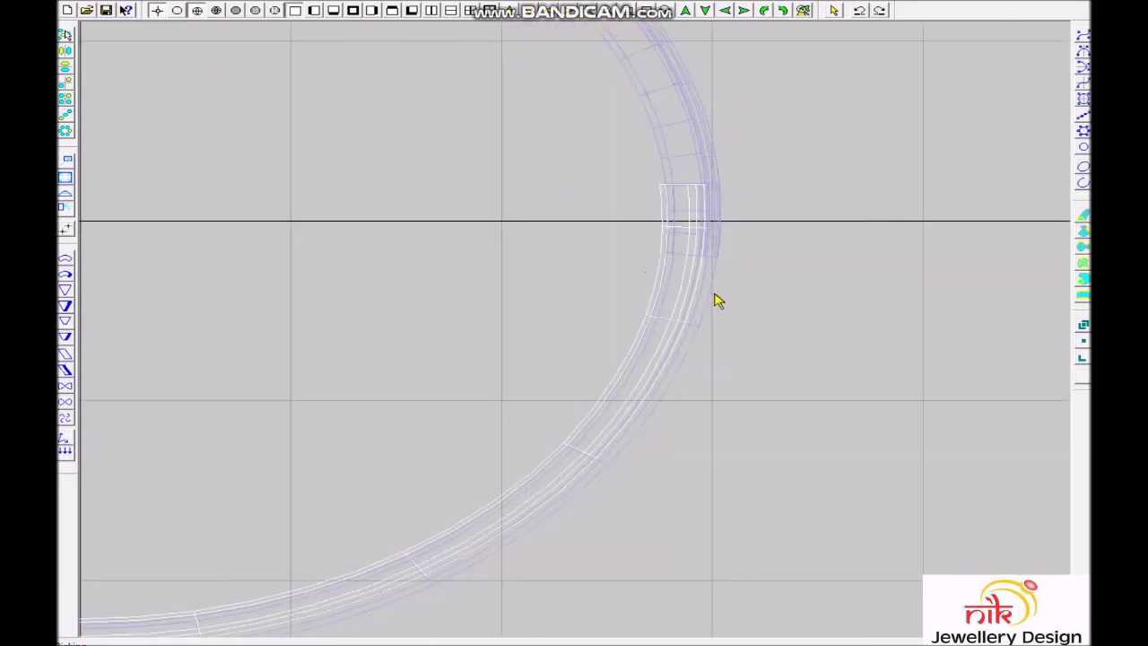
click(713, 269)
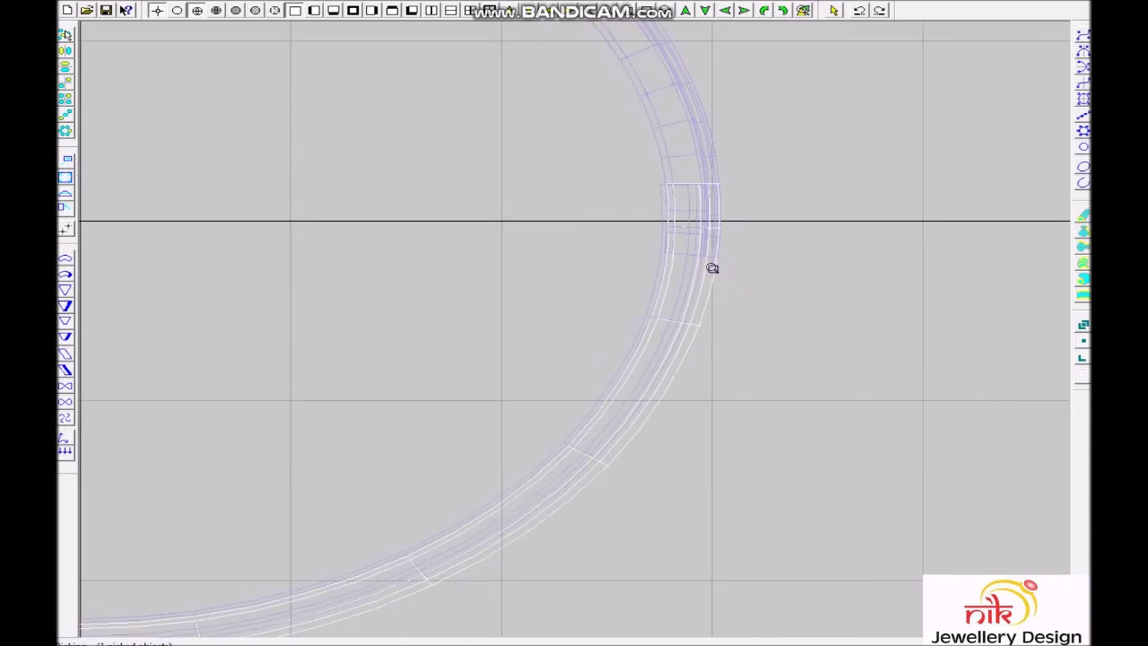
scroll(704, 232, up, 3)
scroll(625, 466, down, 5)
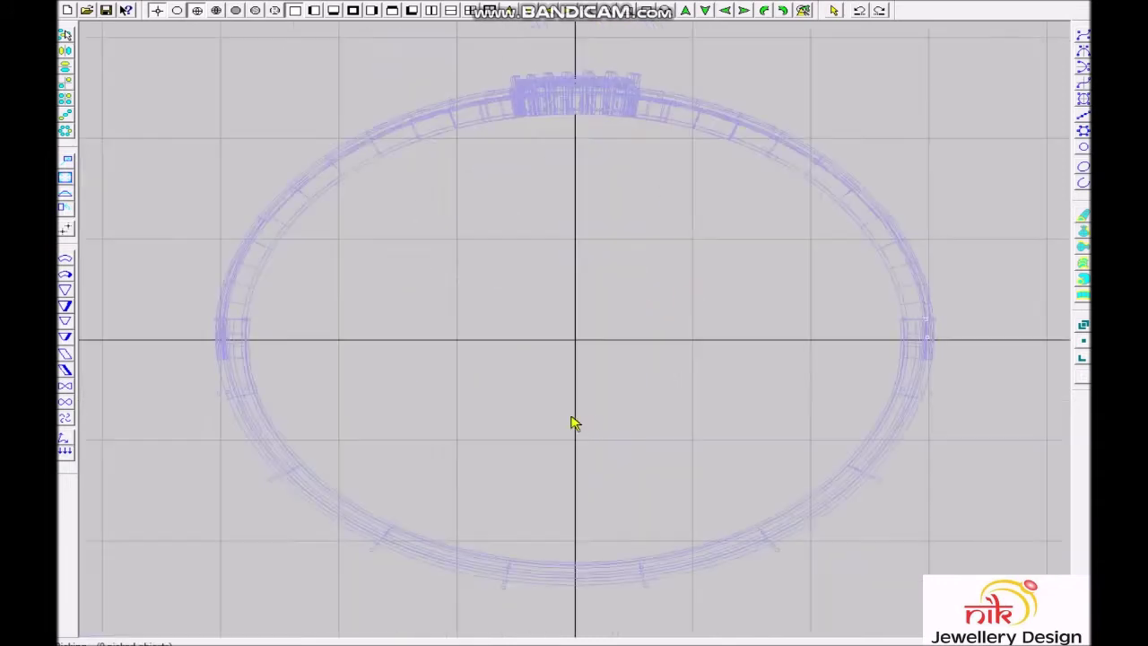
scroll(254, 327, up, 4)
click(445, 460)
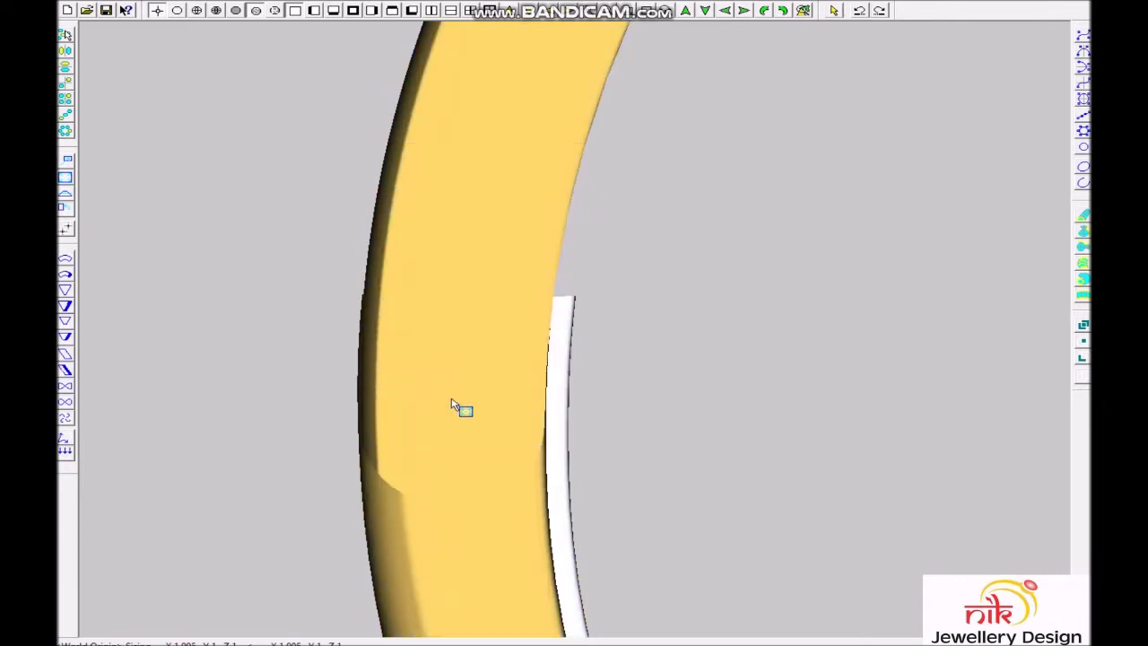
Zoom in on the ring's right side, review the shank shaded, and hide the upper half.
scroll(456, 420, down, 3)
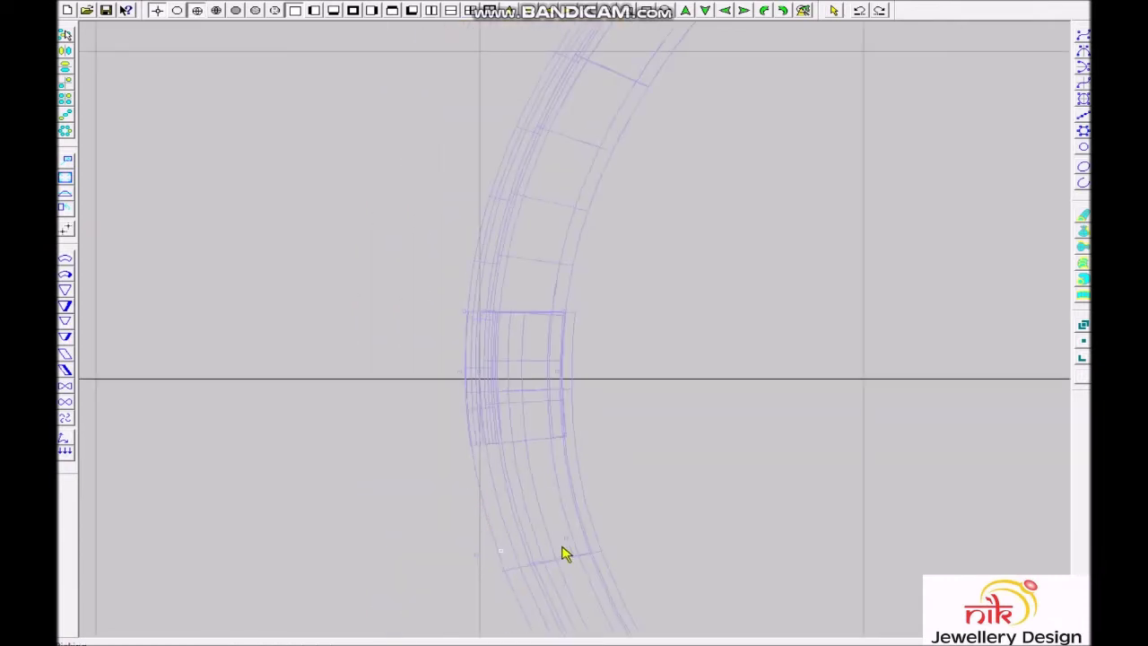
key(Home)
click(874, 409)
scroll(596, 555, down, 1)
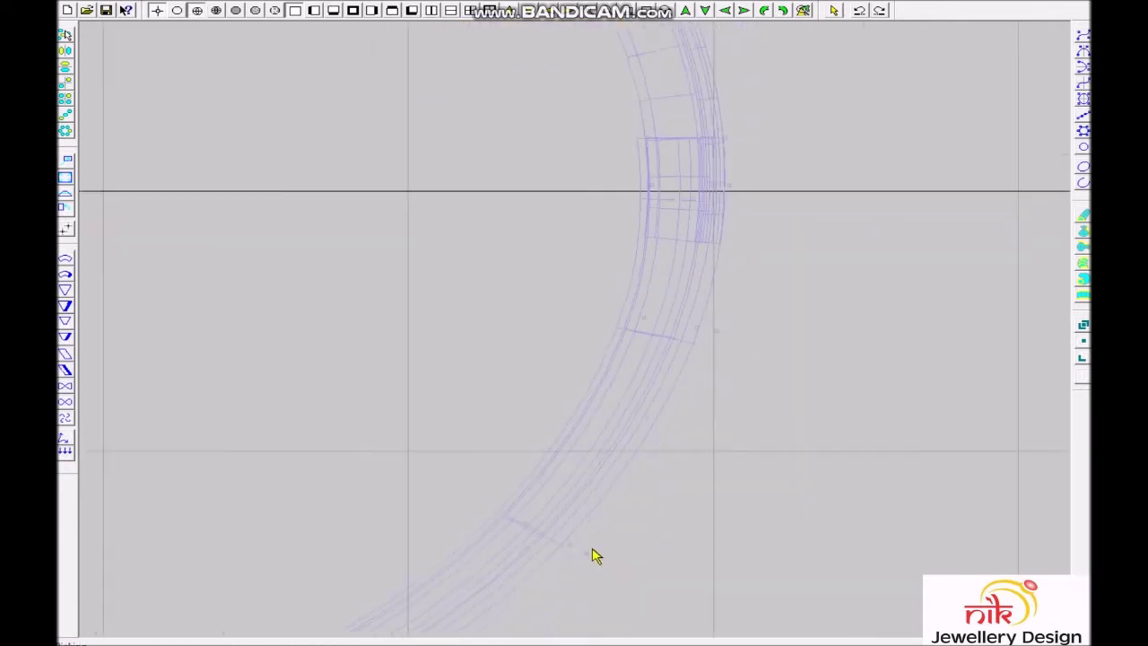
key(Home)
click(900, 413)
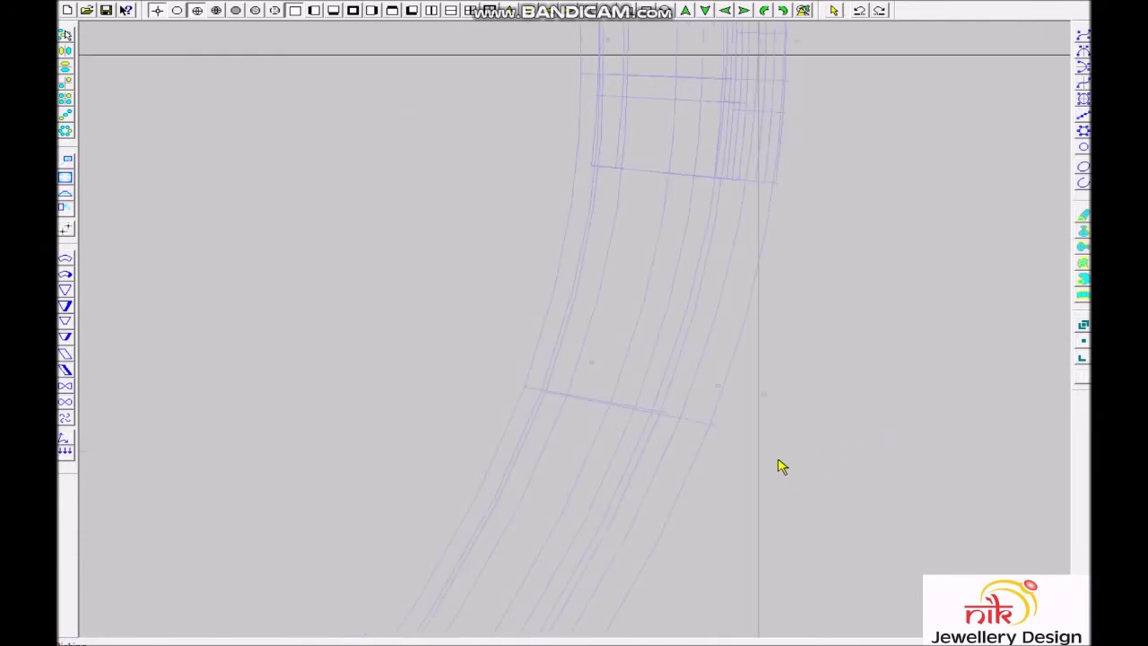
key(F5)
click(717, 431)
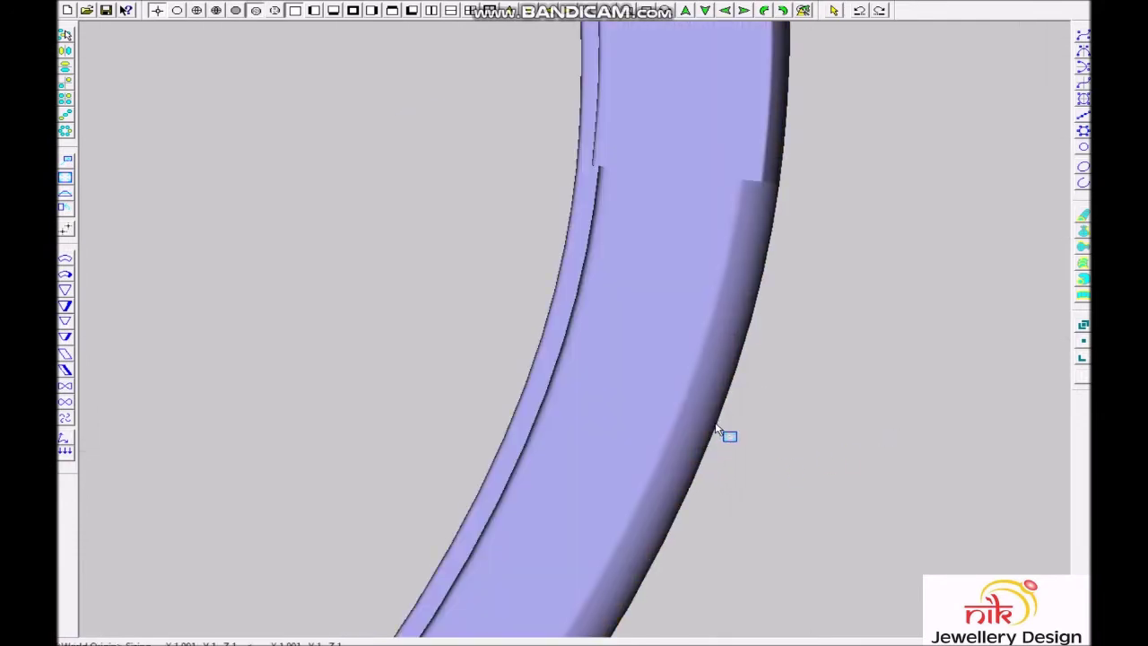
right_click(723, 431)
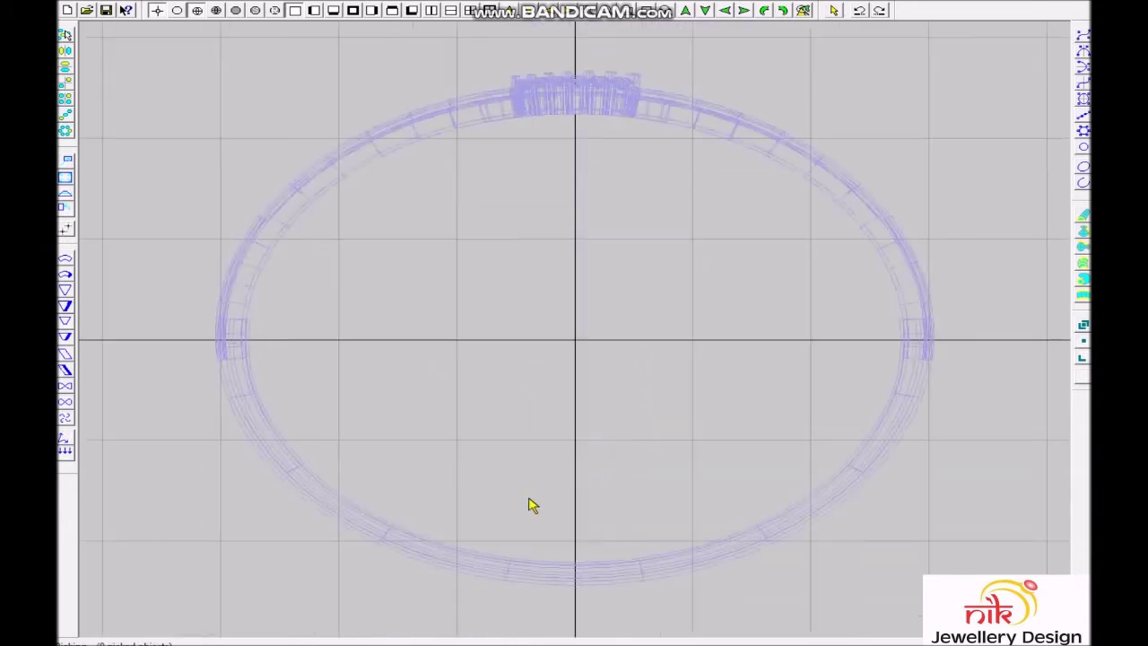
click(379, 577)
Leave the lower half band shown, dismiss the stone-count message, and extend the profile into 2 copies.
key(F5)
right_click(499, 474)
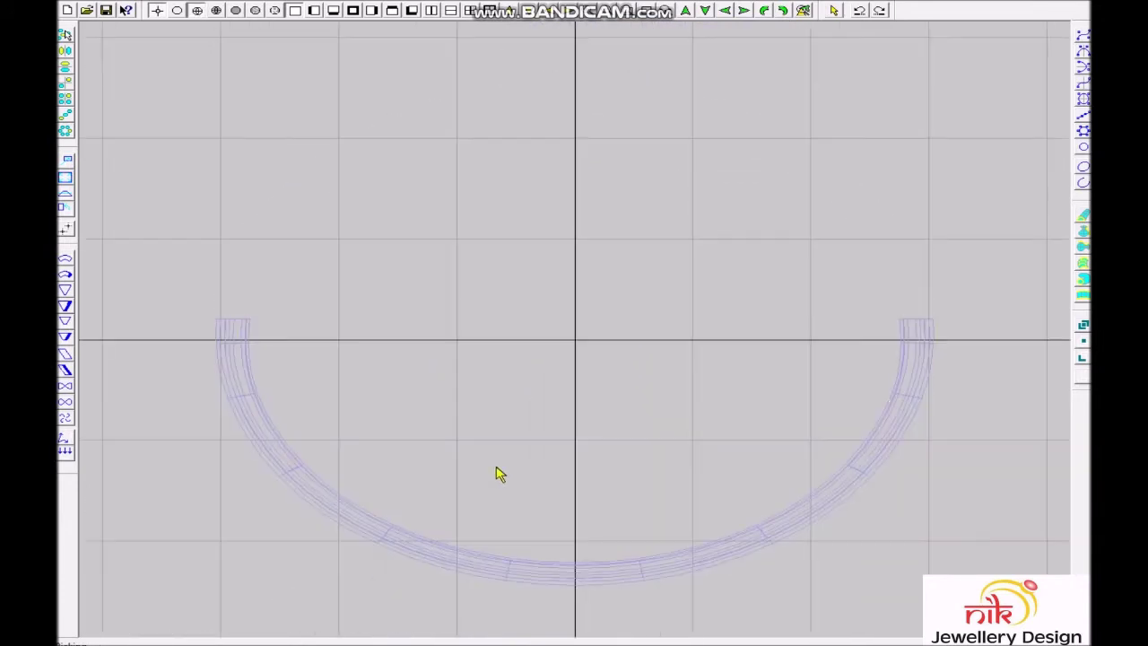
right_click(499, 473)
key(Escape)
right_click(500, 473)
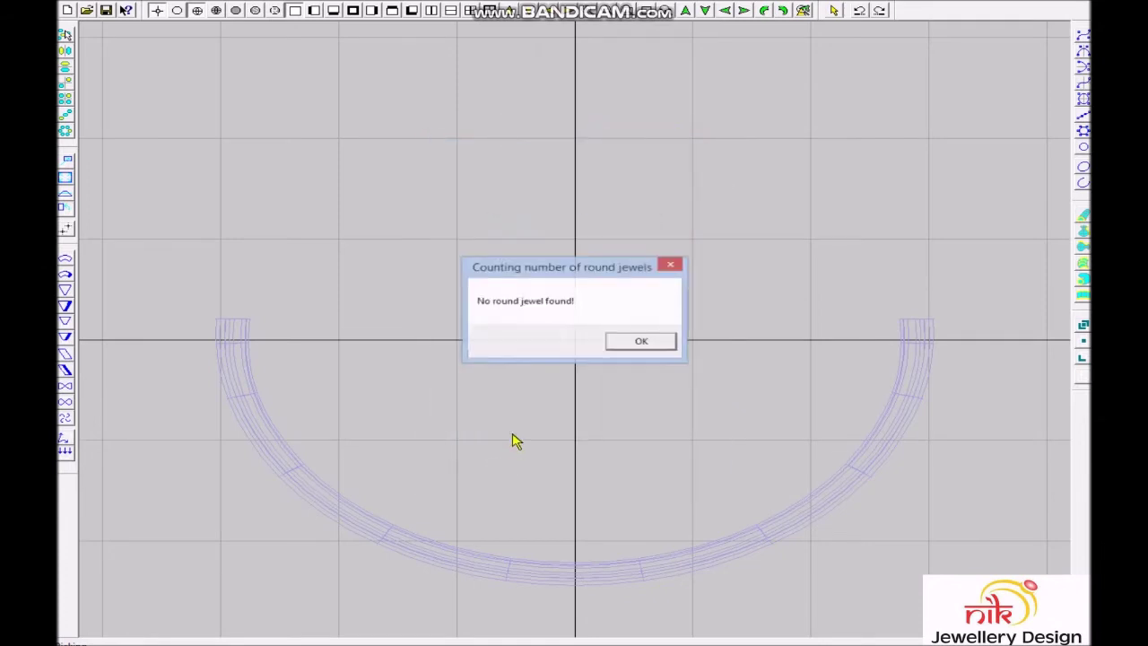
click(636, 346)
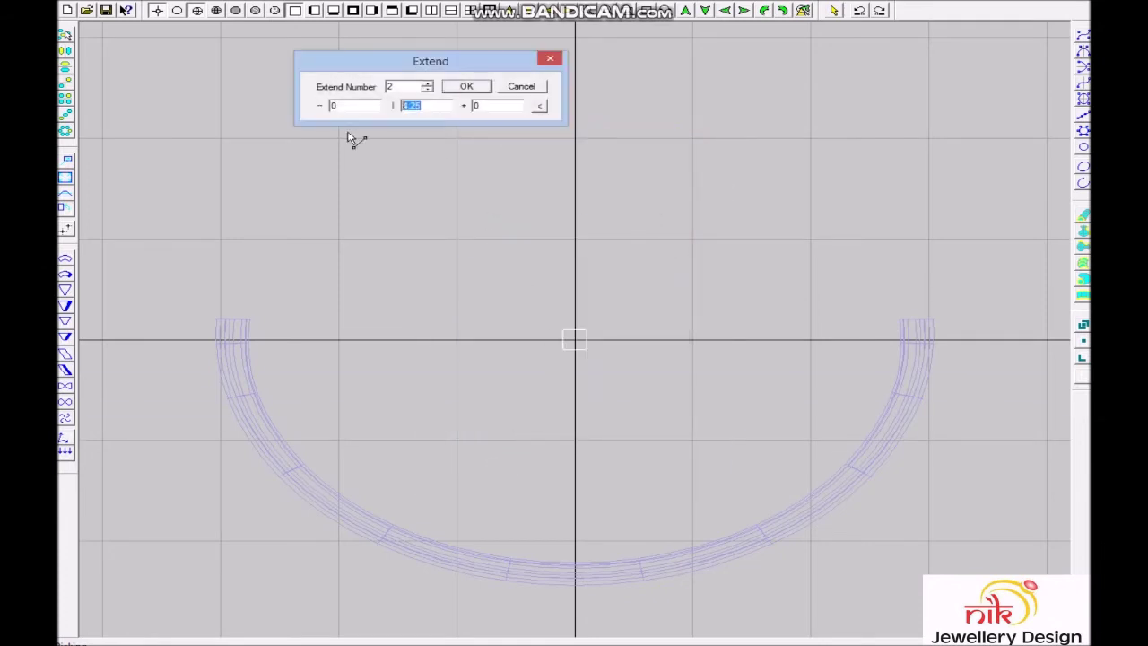
key(Return)
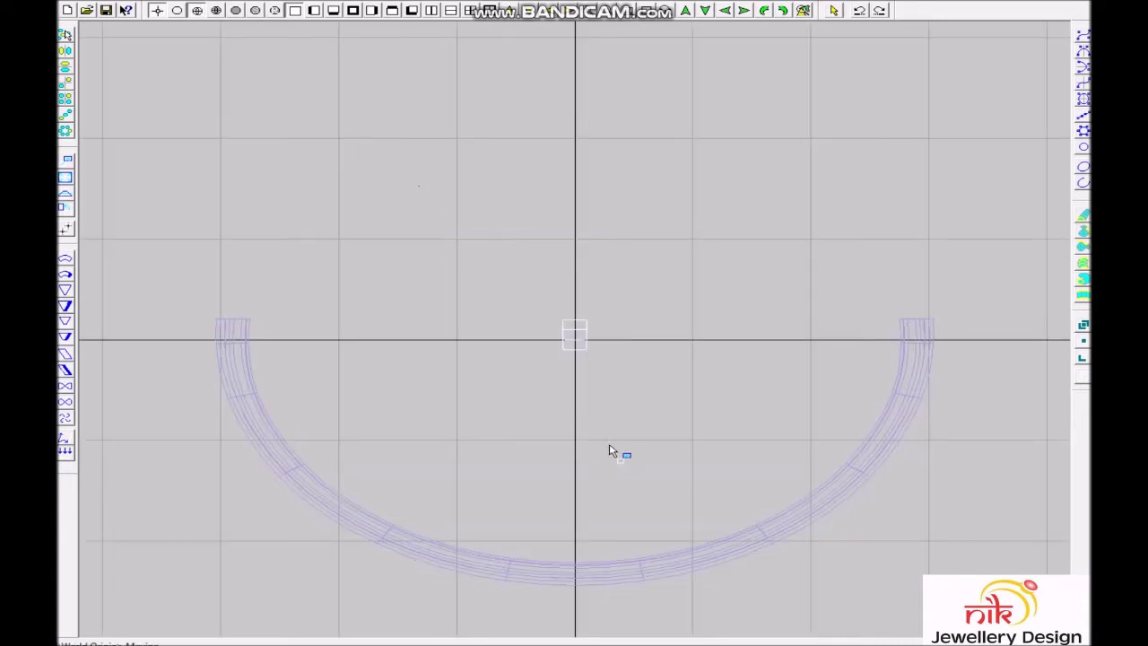
click(907, 356)
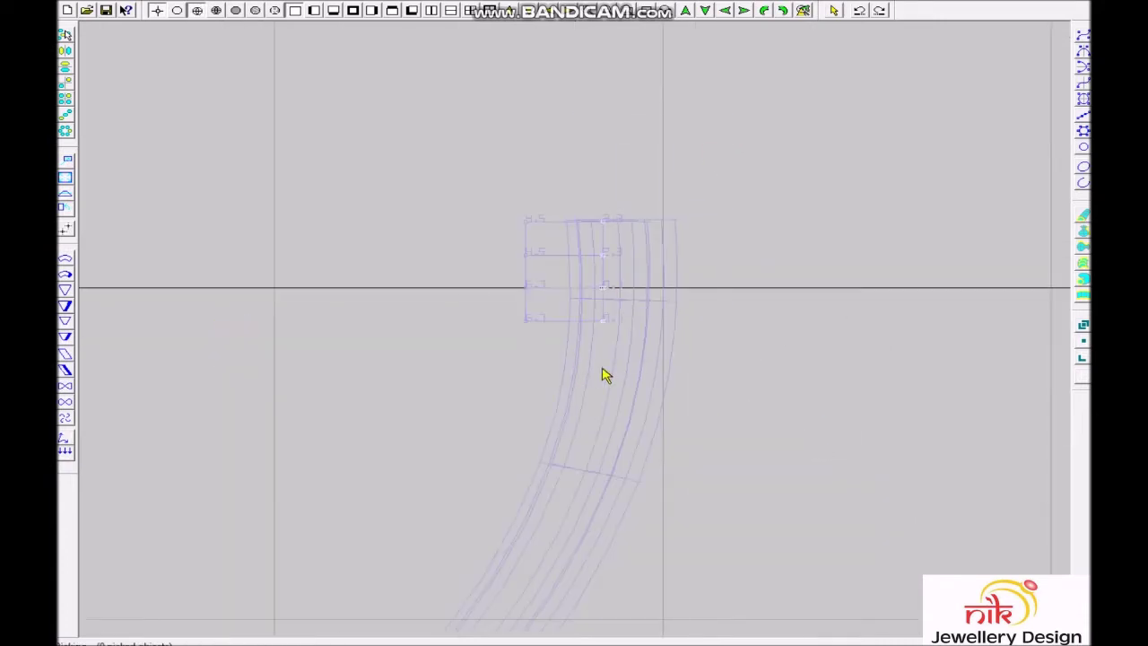
Stretch the rounded-rectangle outlines upward and extend the white line.
right_click(728, 360)
click(805, 364)
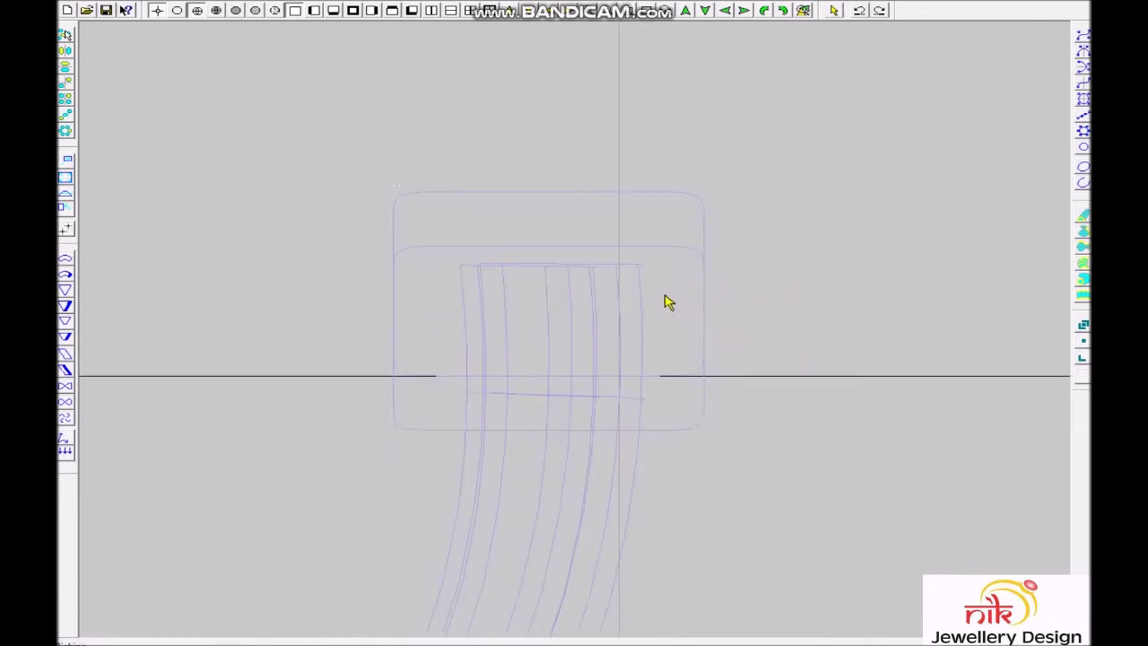
scroll(717, 315, down, 1)
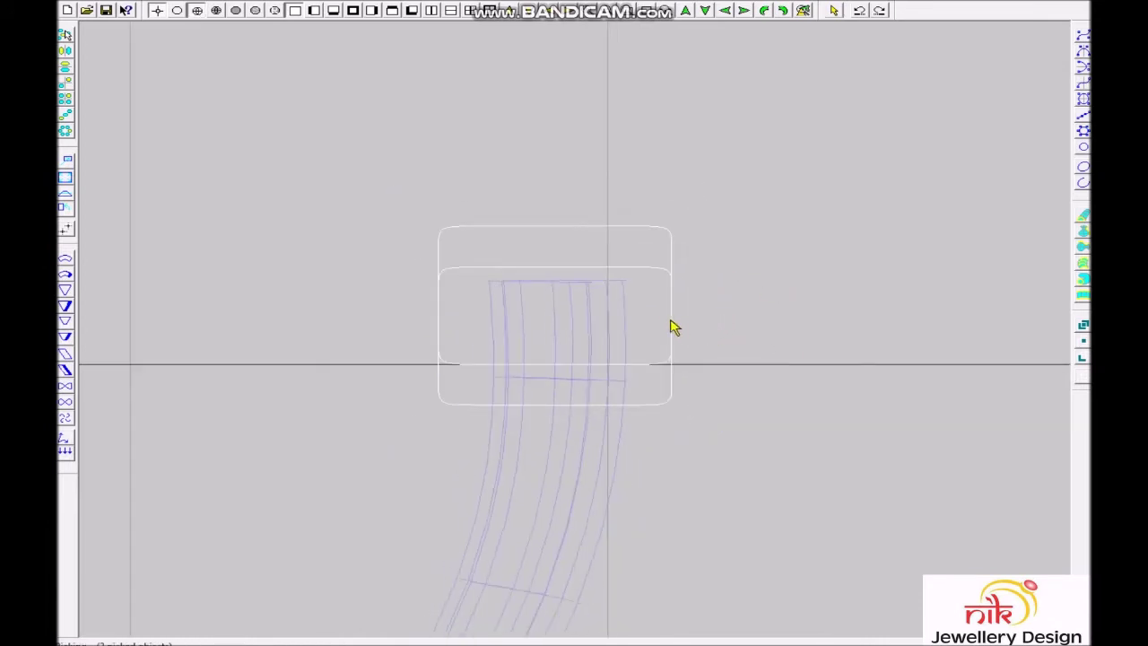
click(466, 381)
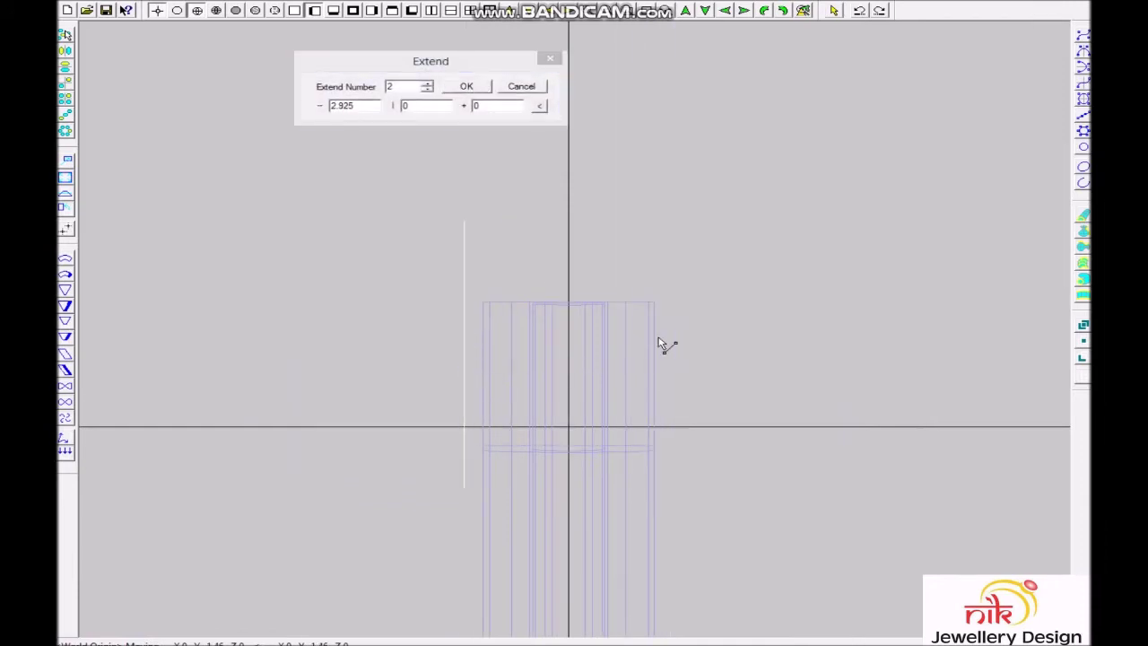
click(470, 86)
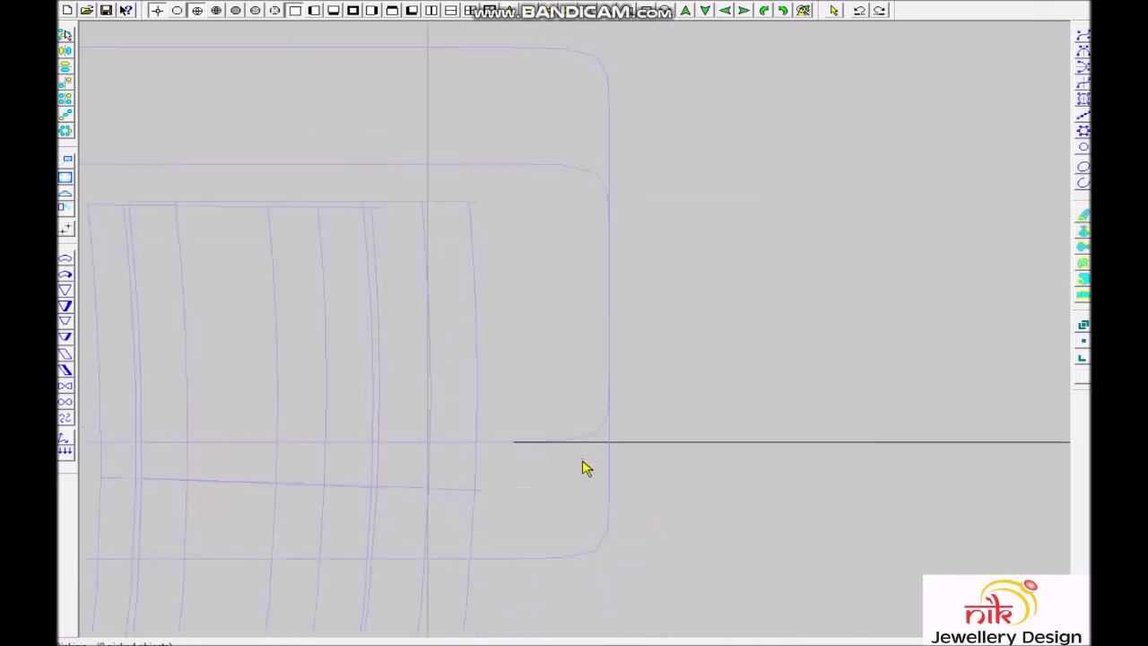
Boolean-subtract the rounded rectangle from the band strips.
click(306, 438)
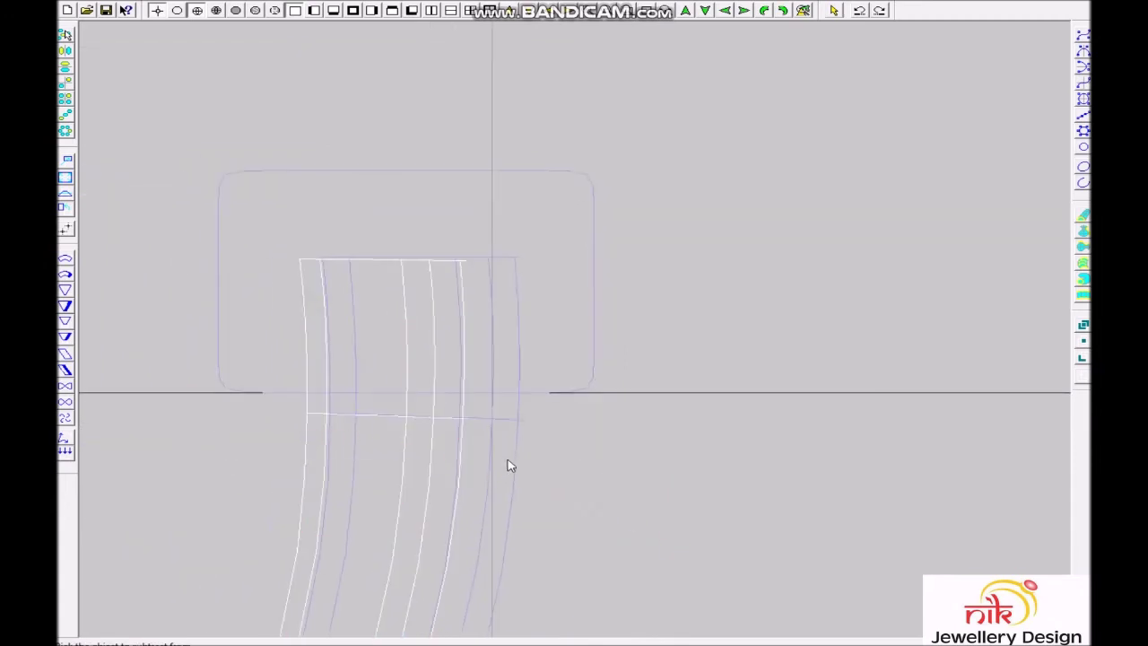
click(553, 375)
click(519, 417)
click(314, 502)
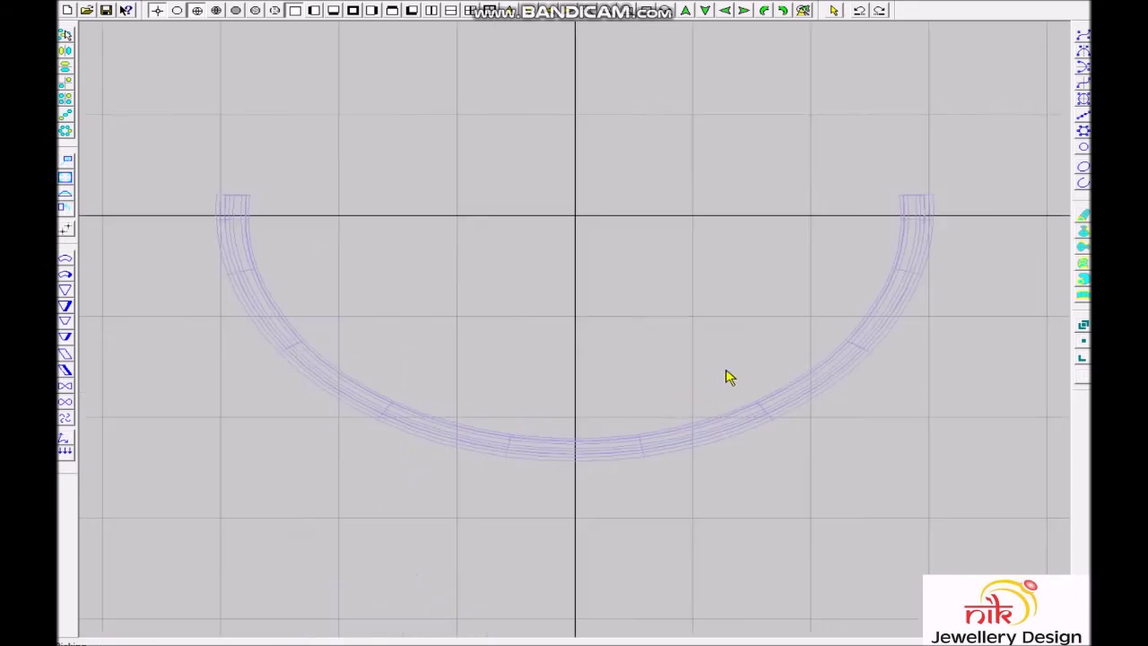
scroll(448, 371, up, 3)
scroll(448, 464, up, 2)
scroll(487, 385, up, 1)
scroll(549, 261, up, 1)
key(Escape)
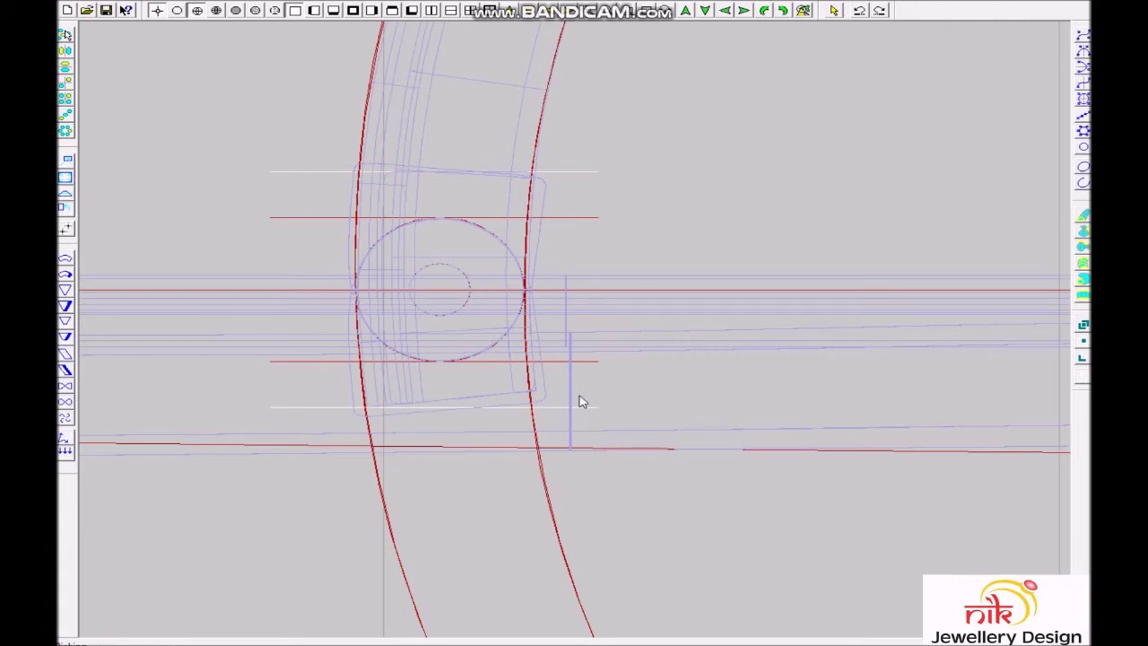
Copy the rail curves to the hidden layer and nudge the rounded rectangle slightly right.
key(ctrl+h)
click(615, 345)
drag(439, 273, 640, 500)
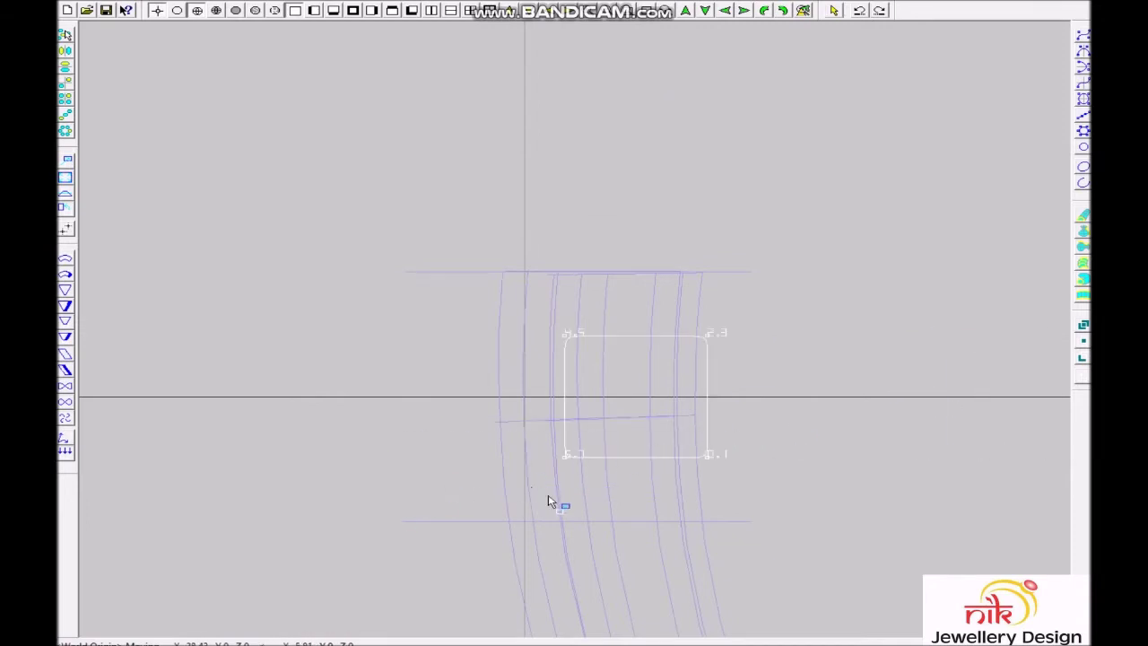
drag(664, 473, 695, 464)
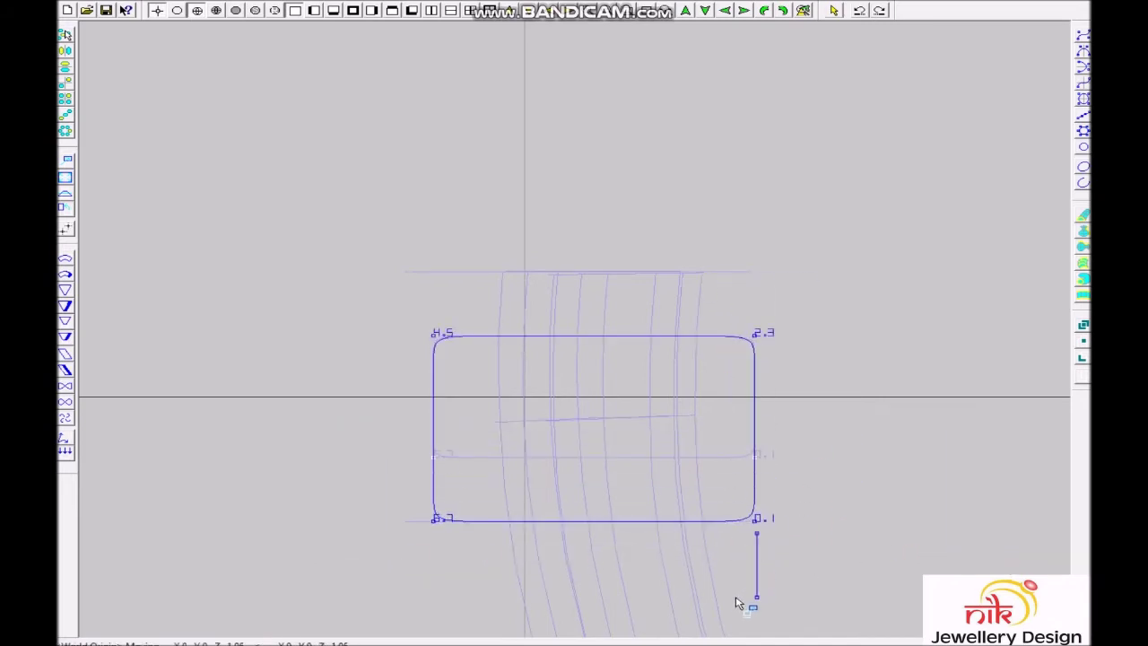
click(751, 350)
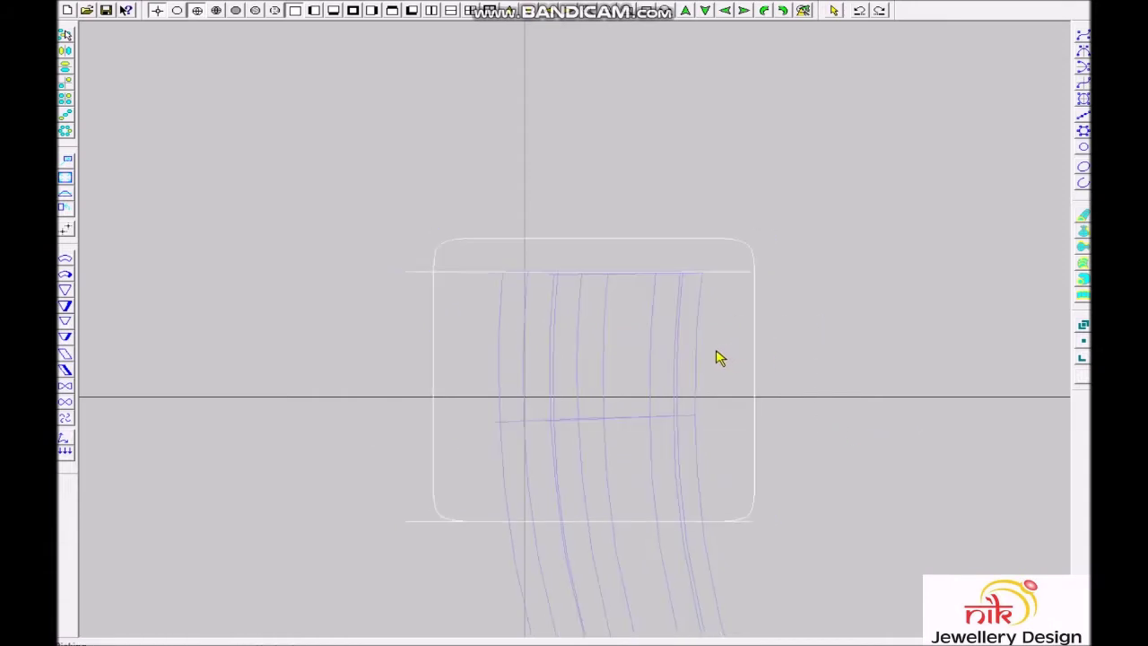
Bend the band strip with a deformation into a curve, then check it in shaded front view.
right_drag(770, 401, 588, 404)
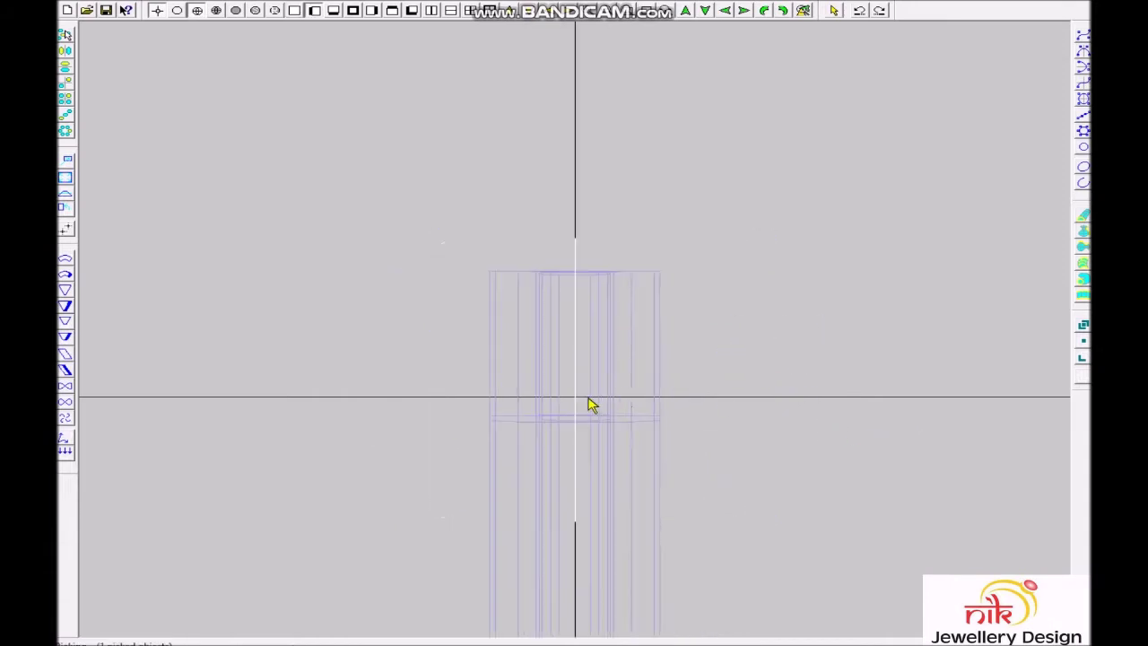
click(458, 406)
key(Return)
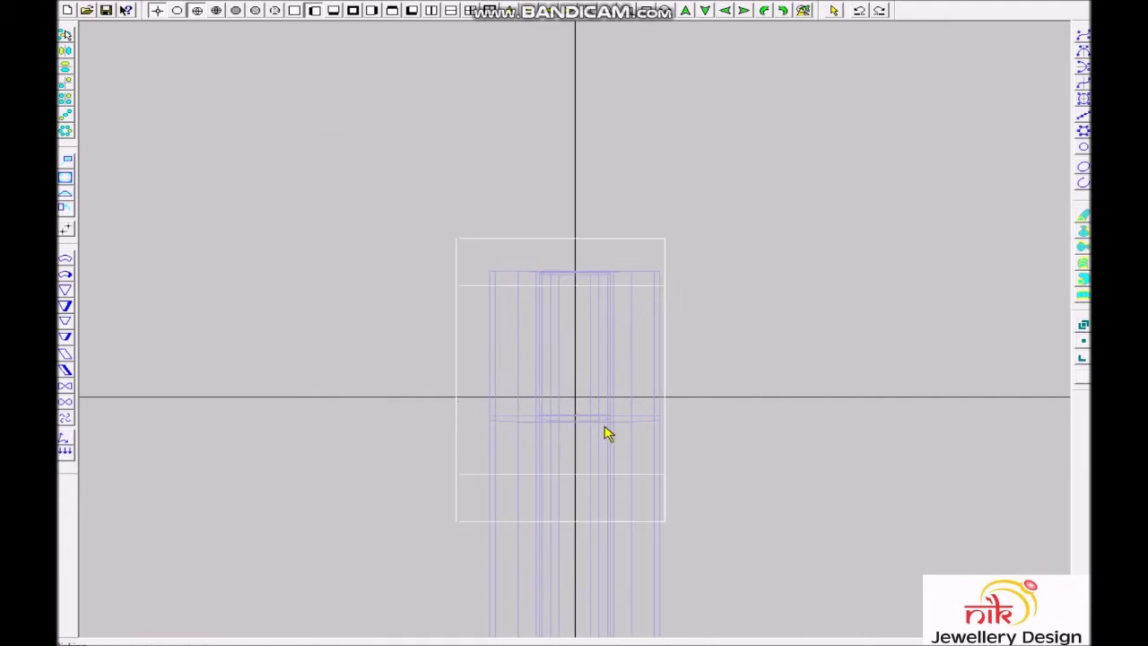
right_drag(708, 411, 695, 414)
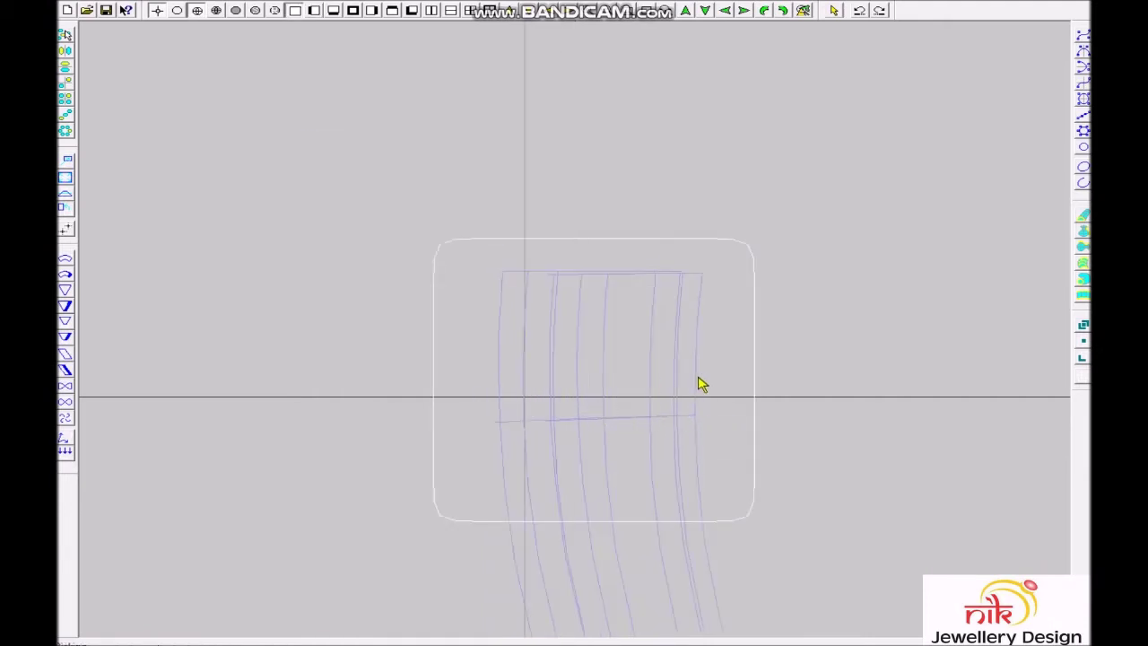
key(F1)
key(F5)
mouse_move(740, 305)
right_down()
mouse_move(313, 410)
mouse_move(981, 349)
mouse_move(1027, 392)
right_up()
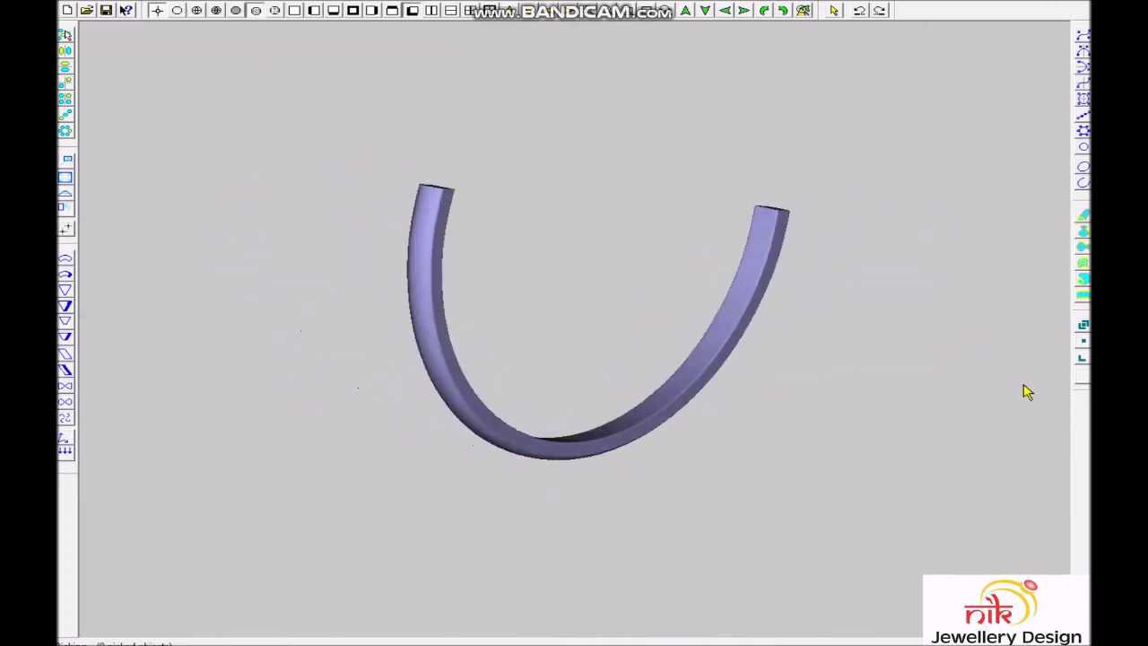
key(F1)
Inspect the head in the F2 projection and shaded render, toggling its control points on and off.
scroll(302, 260, up, 5)
scroll(391, 285, up, 5)
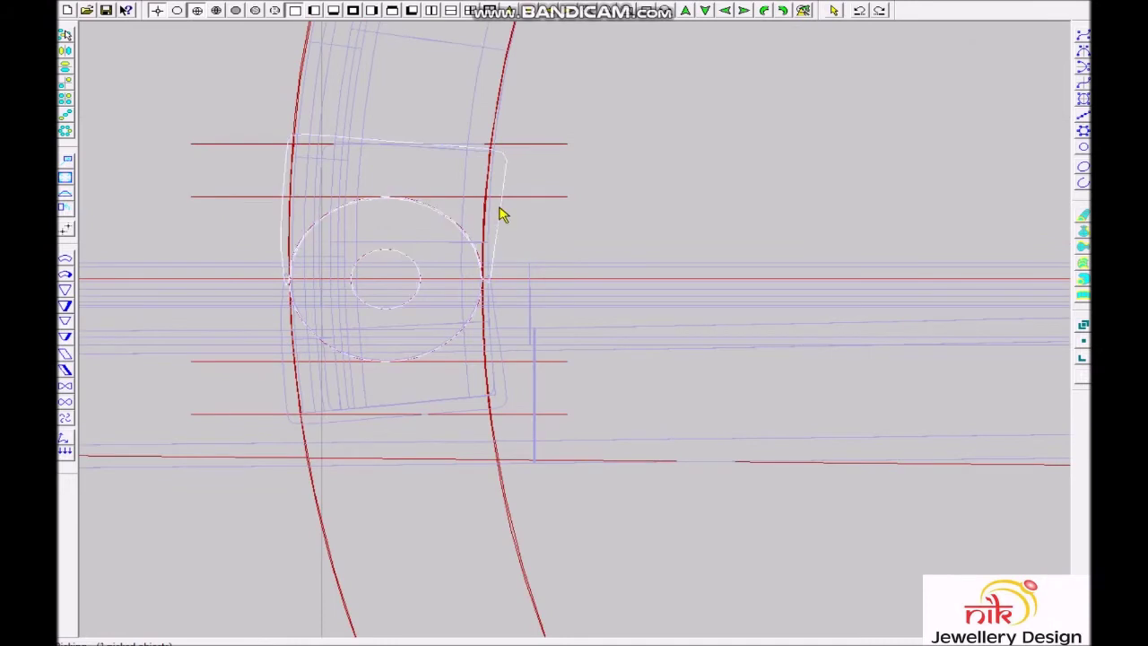
key(F2)
key(F5)
key(F2)
key(F10)
key(F11)
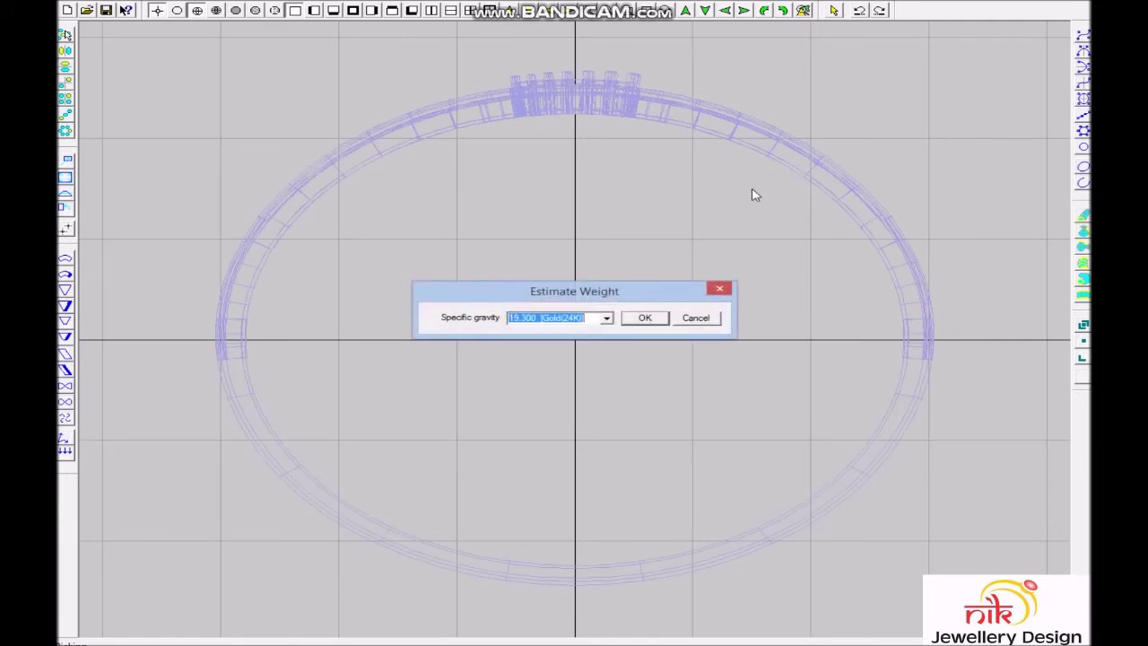
Calculate the 24K gold weight (11.7167 g), then insert the 1.3 mm round stone from the Database.
key(Return)
key(Return)
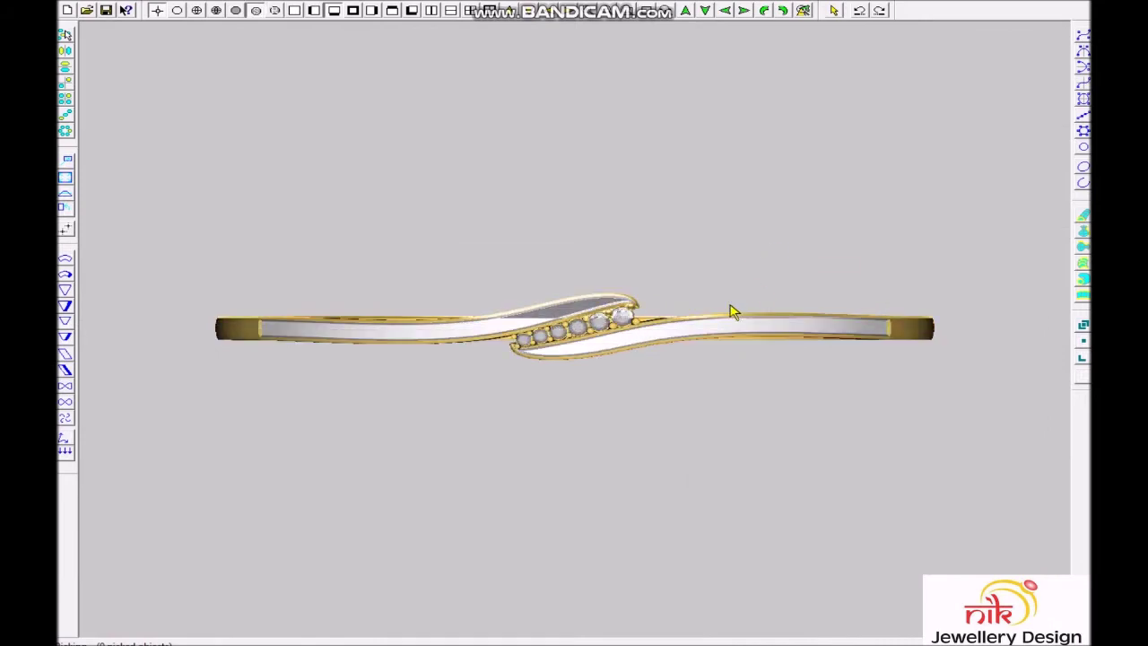
scroll(700, 481, up, 2)
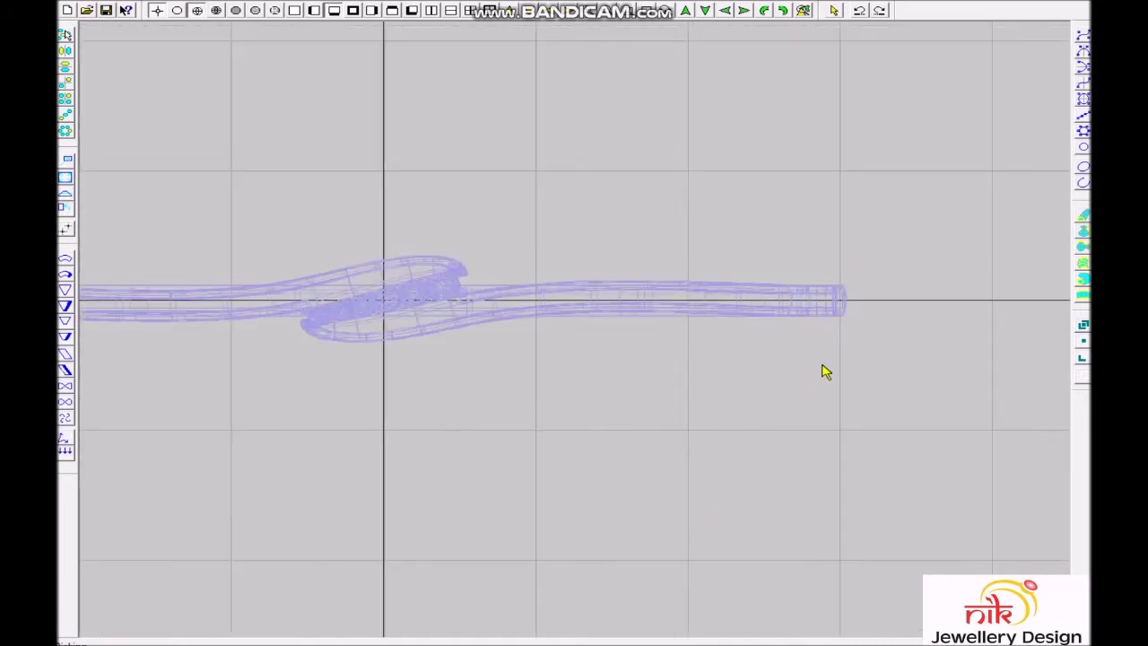
key(ctrl+d)
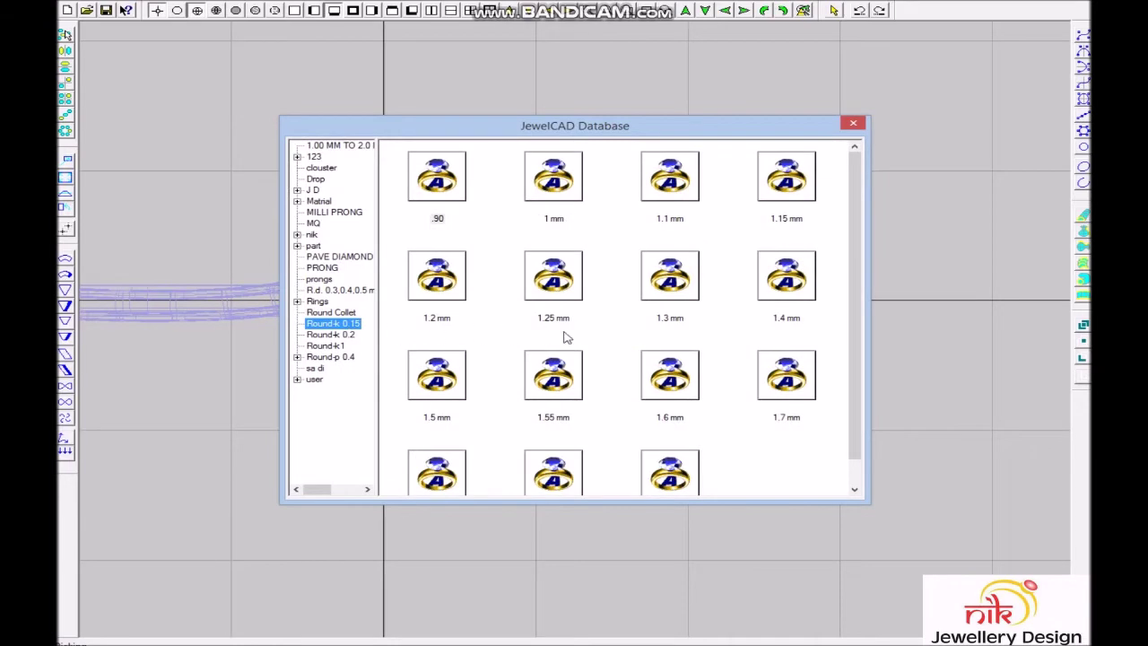
double_click(683, 295)
Zoom into the band's channel and position the 1.3 mm stone inside it.
drag(458, 105, 1038, 466)
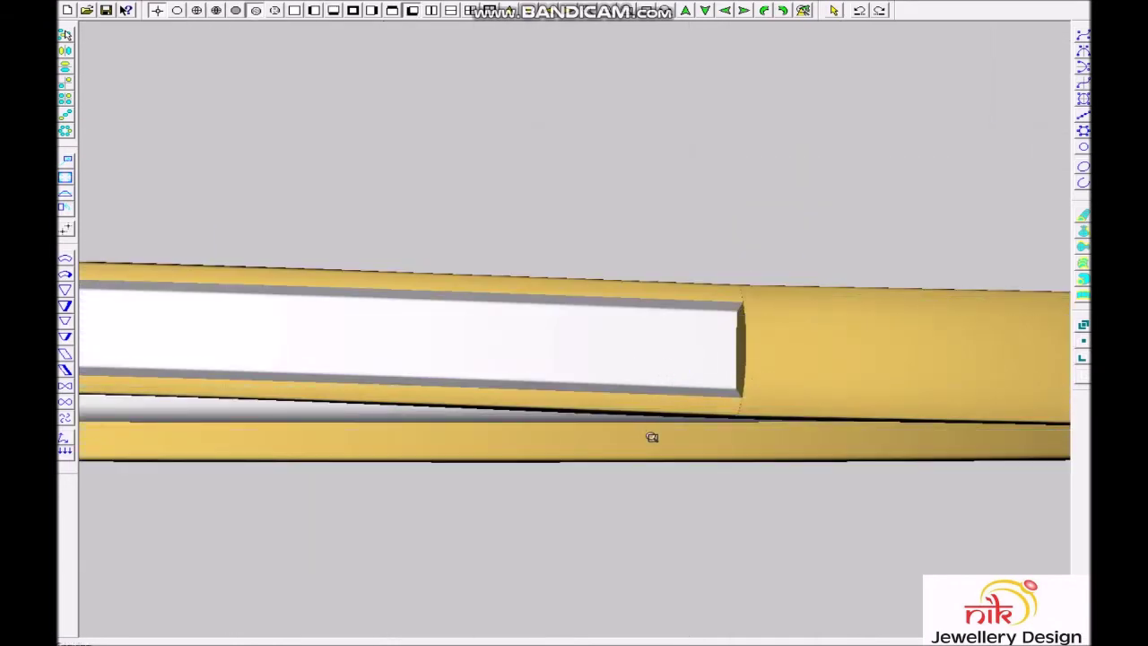
mouse_move(646, 363)
mouse_down()
mouse_move(616, 350)
mouse_move(464, 356)
mouse_move(741, 494)
mouse_move(666, 403)
mouse_up()
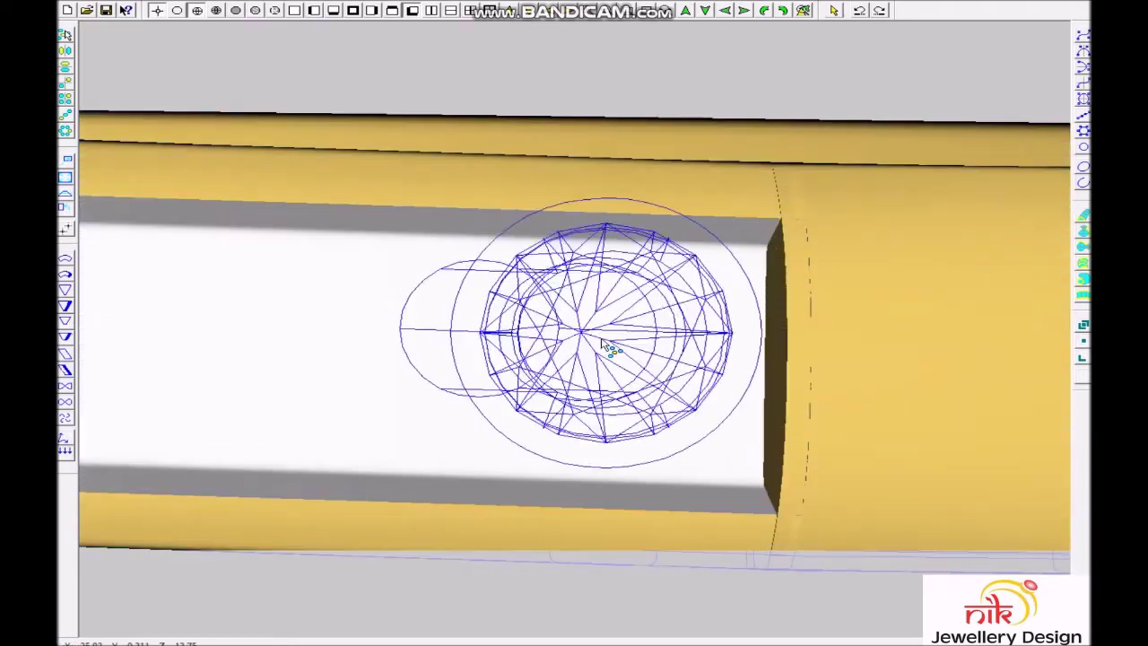
drag(593, 366, 579, 366)
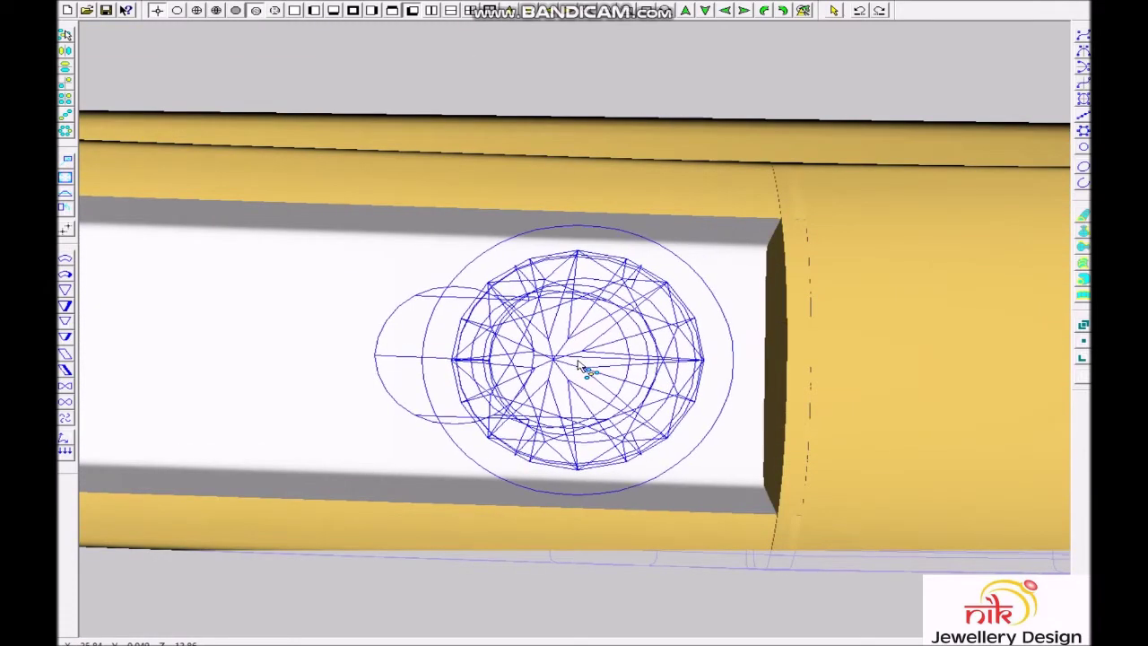
Place three copies of the stone along the channel.
click(302, 361)
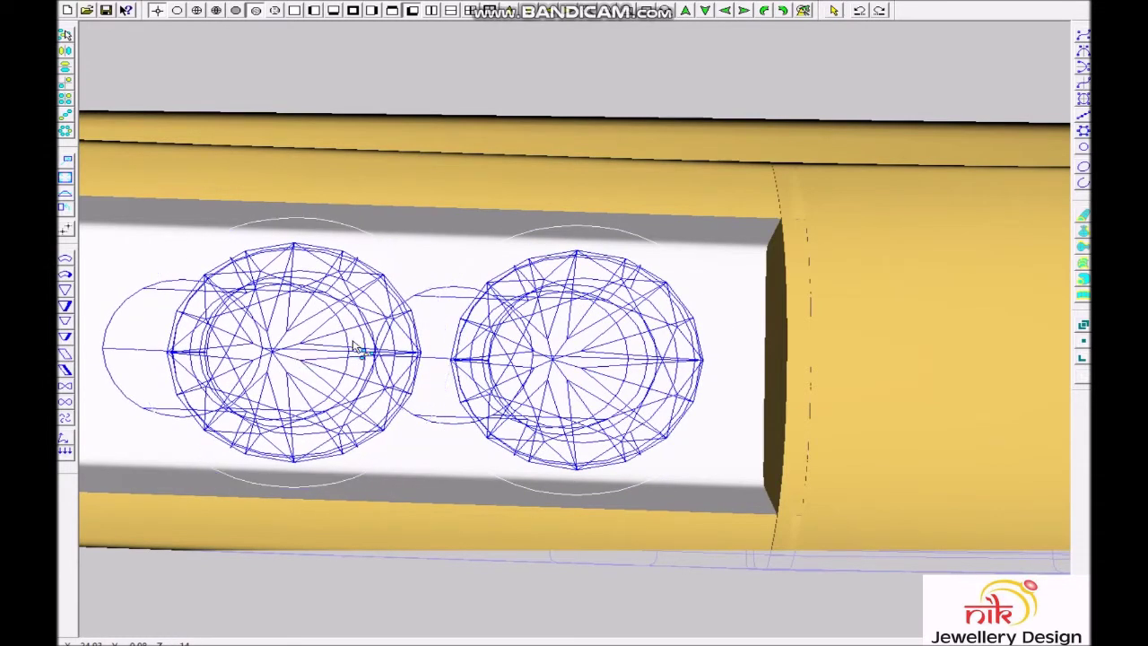
scroll(354, 352, down, 3)
scroll(579, 382, up, 5)
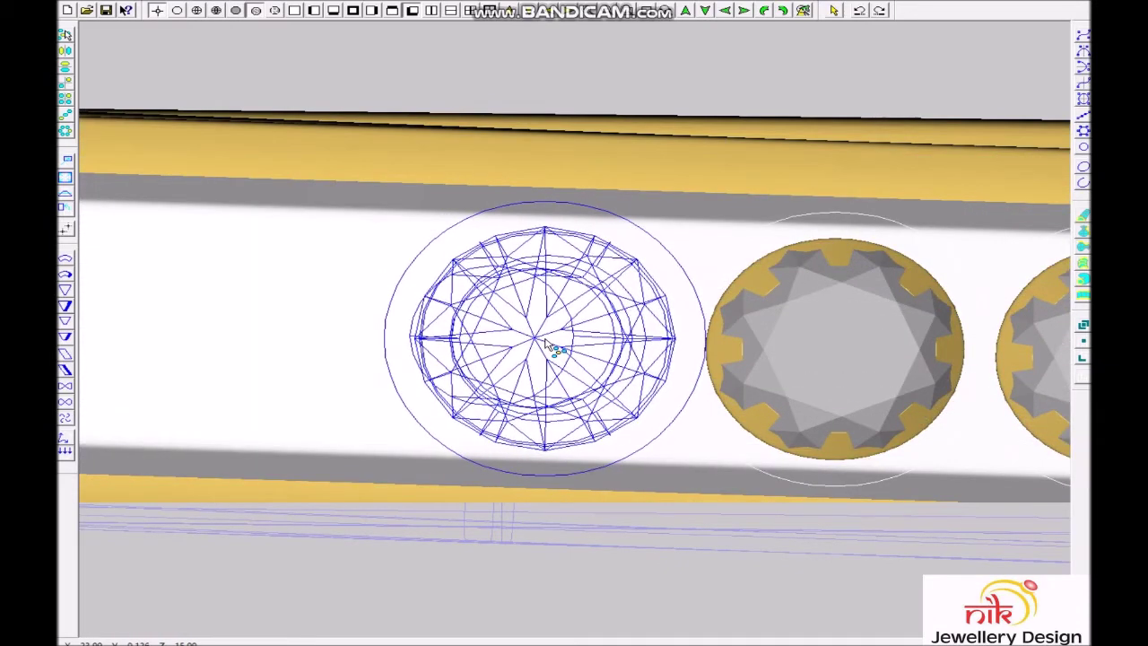
click(546, 341)
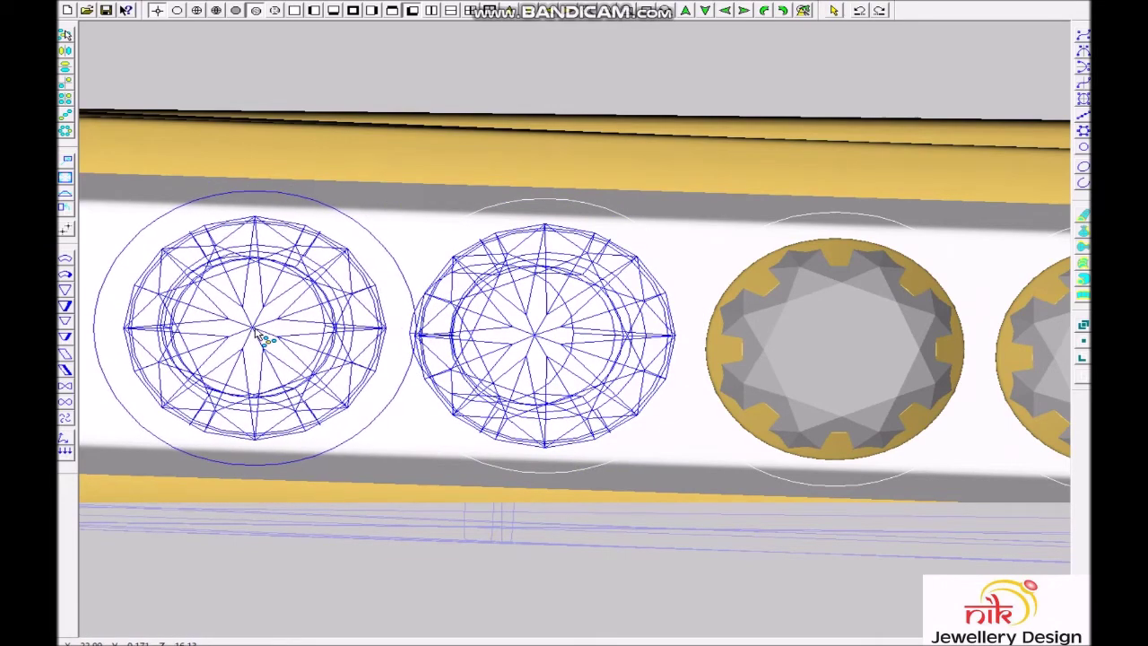
scroll(313, 329, down, 5)
scroll(538, 397, up, 5)
scroll(666, 366, up, 2)
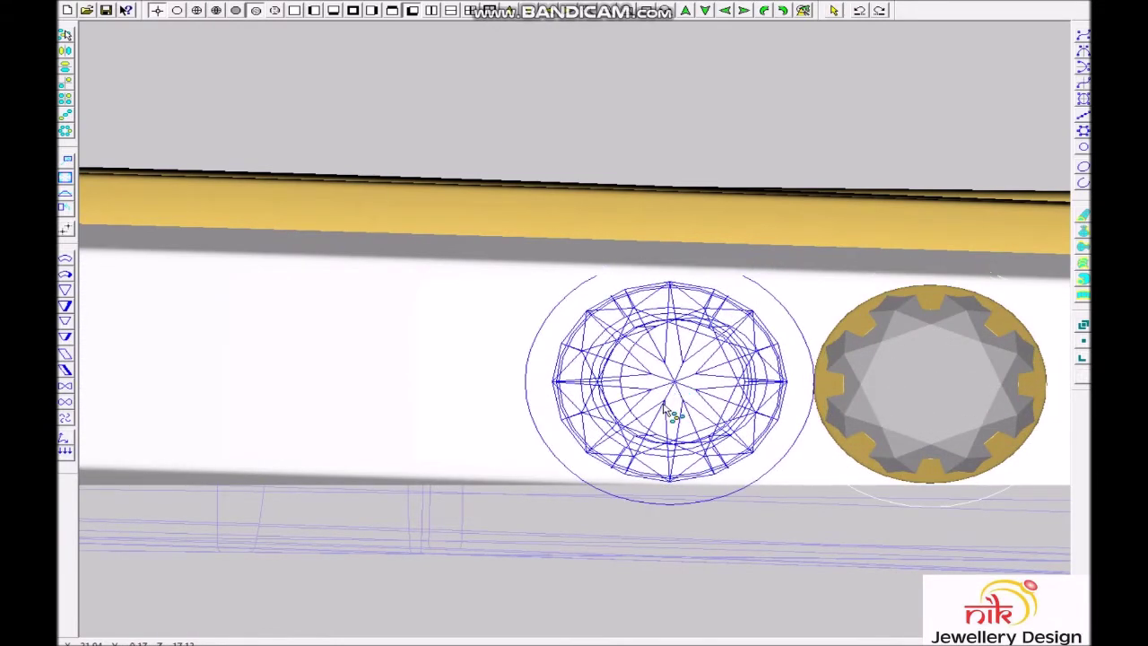
click(666, 409)
scroll(659, 405, down, 2)
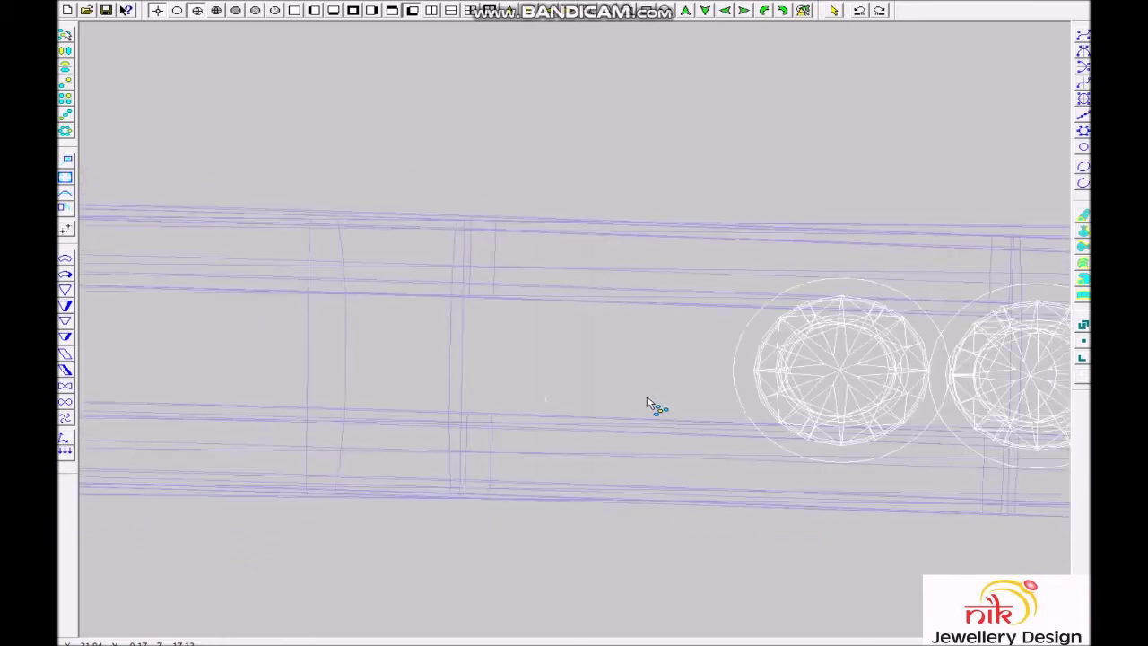
scroll(583, 498, up, 1)
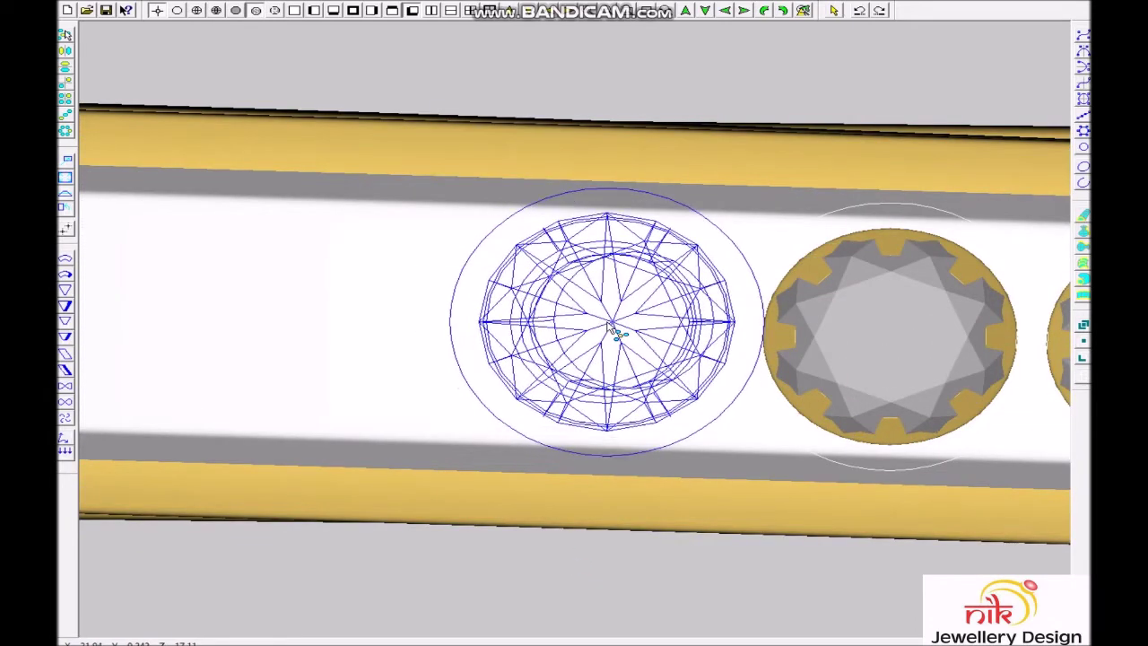
Add four more stone copies along the channel, adjusting one copy's seat position.
click(610, 331)
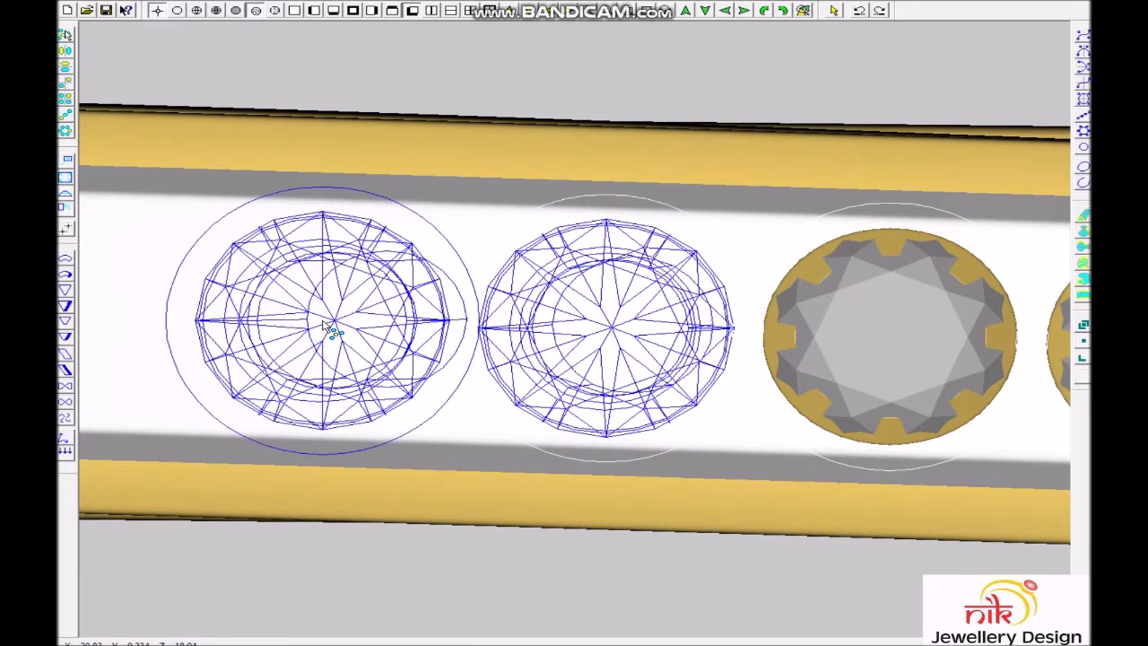
right_drag(332, 328, 764, 383)
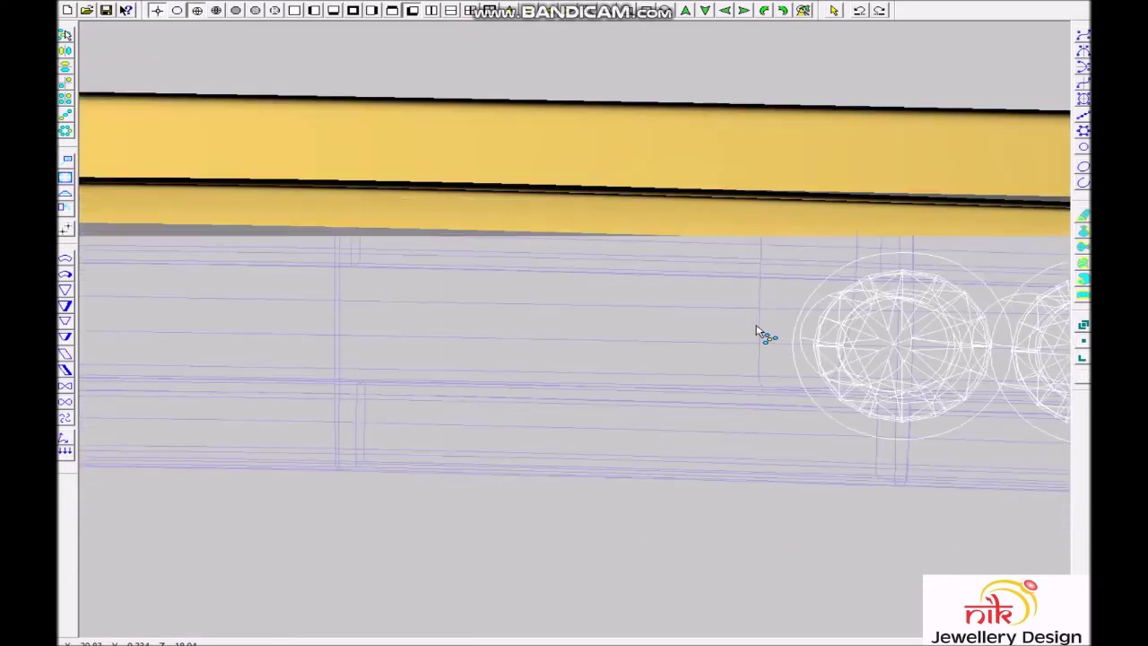
click(704, 350)
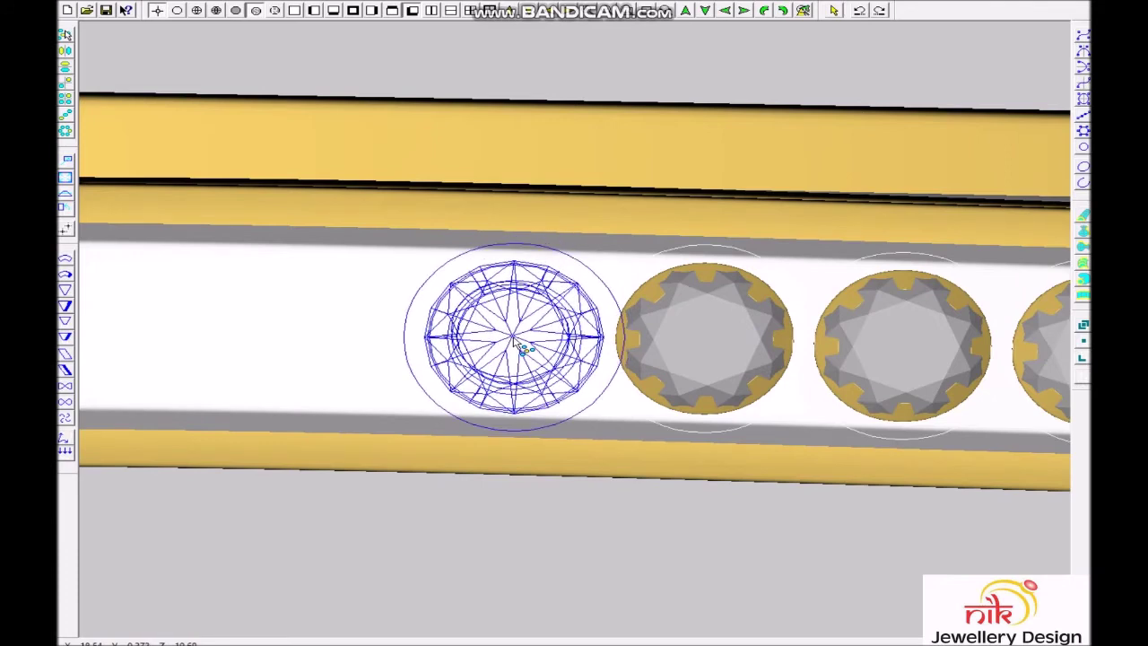
click(508, 339)
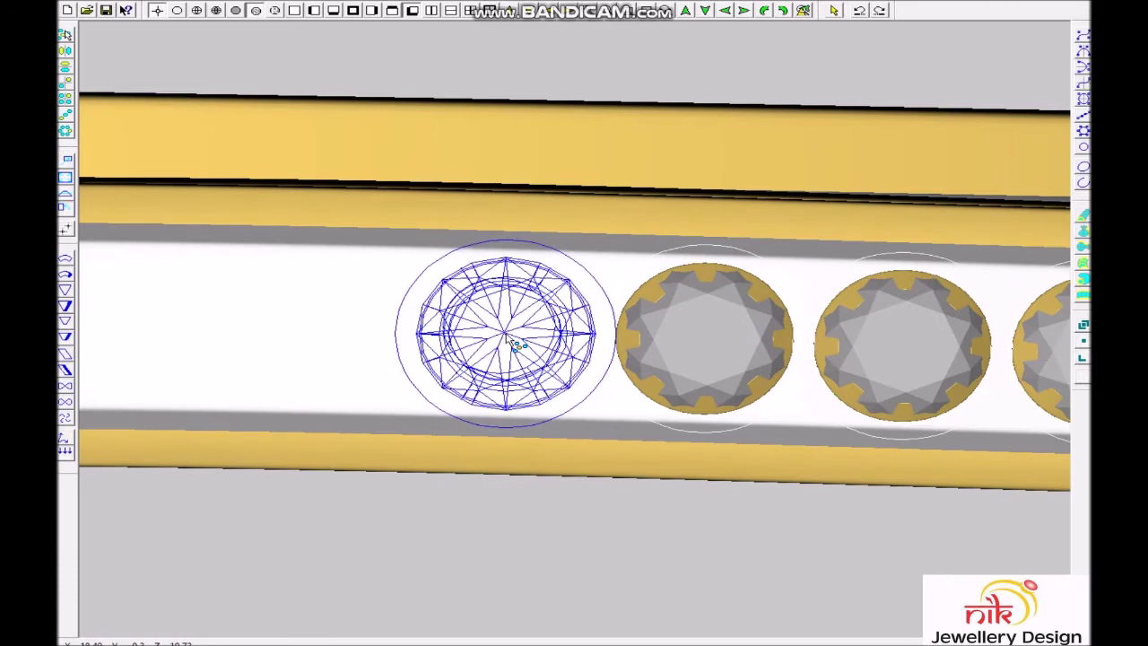
scroll(508, 339, down, 5)
scroll(443, 460, up, 2)
scroll(556, 407, up, 3)
scroll(634, 320, up, 2)
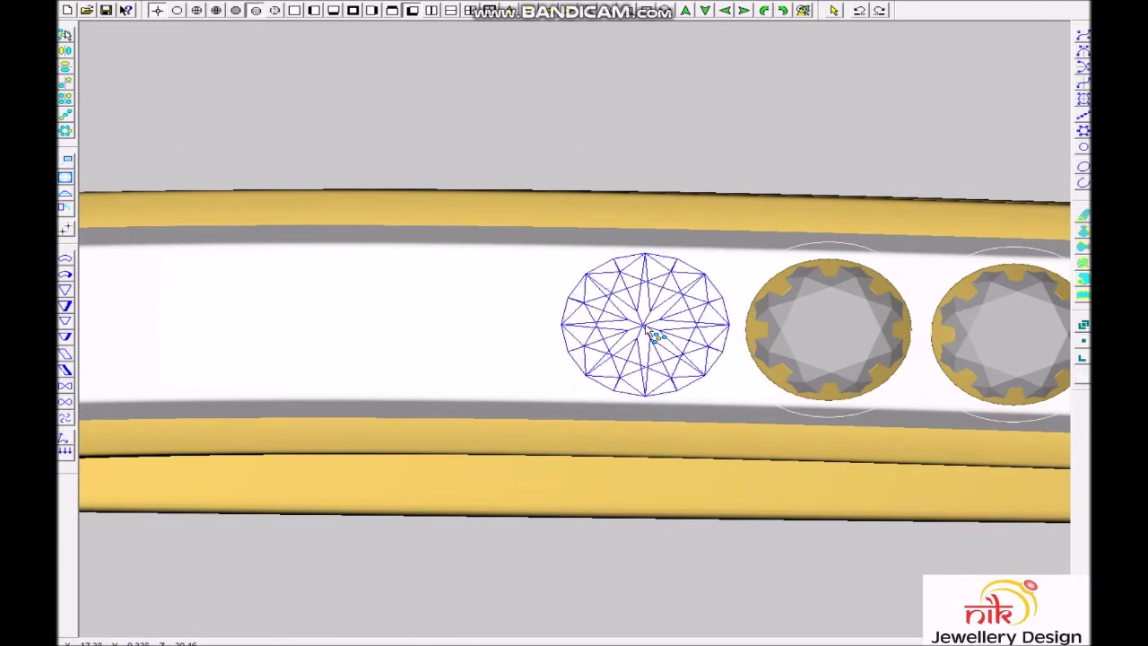
click(499, 319)
click(455, 328)
scroll(455, 328, down, 3)
right_drag(464, 333, 579, 359)
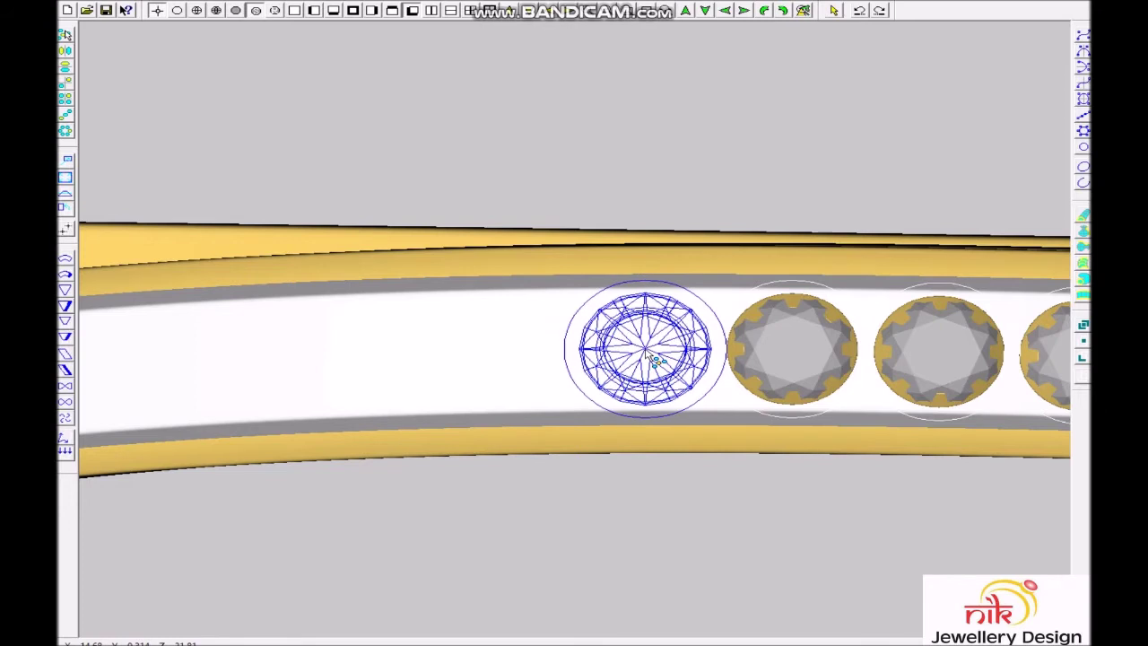
Place more stone copies leftward along the channel toward the crossover top, then zoom in on them.
click(540, 338)
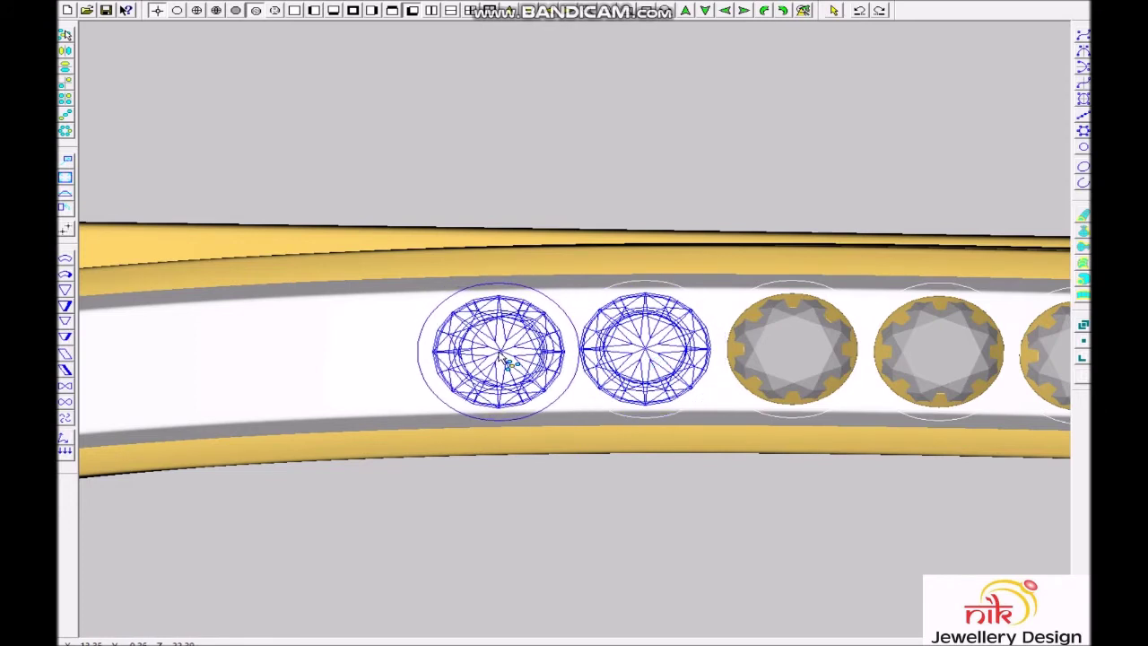
scroll(499, 359, down, 3)
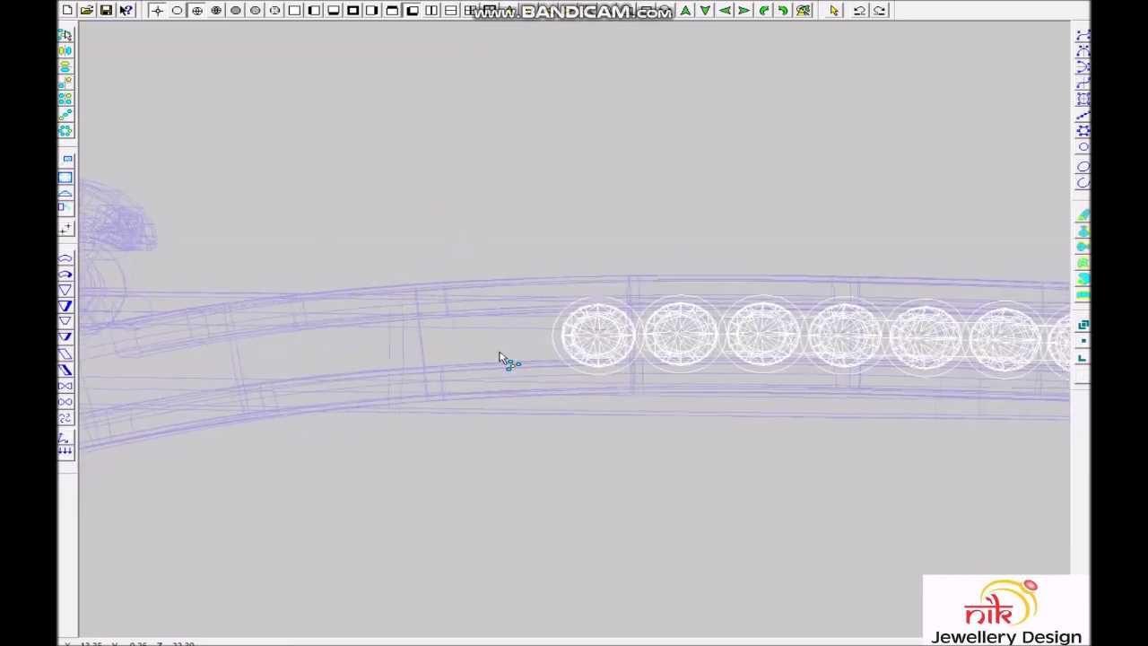
scroll(492, 476, up, 5)
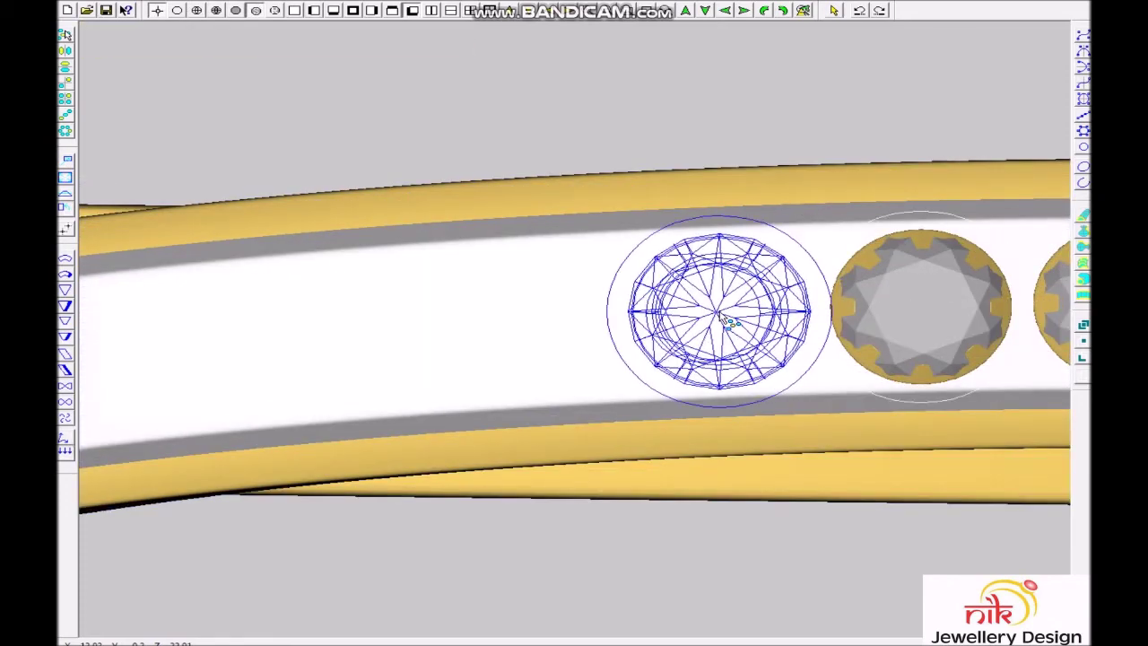
drag(725, 323, 527, 332)
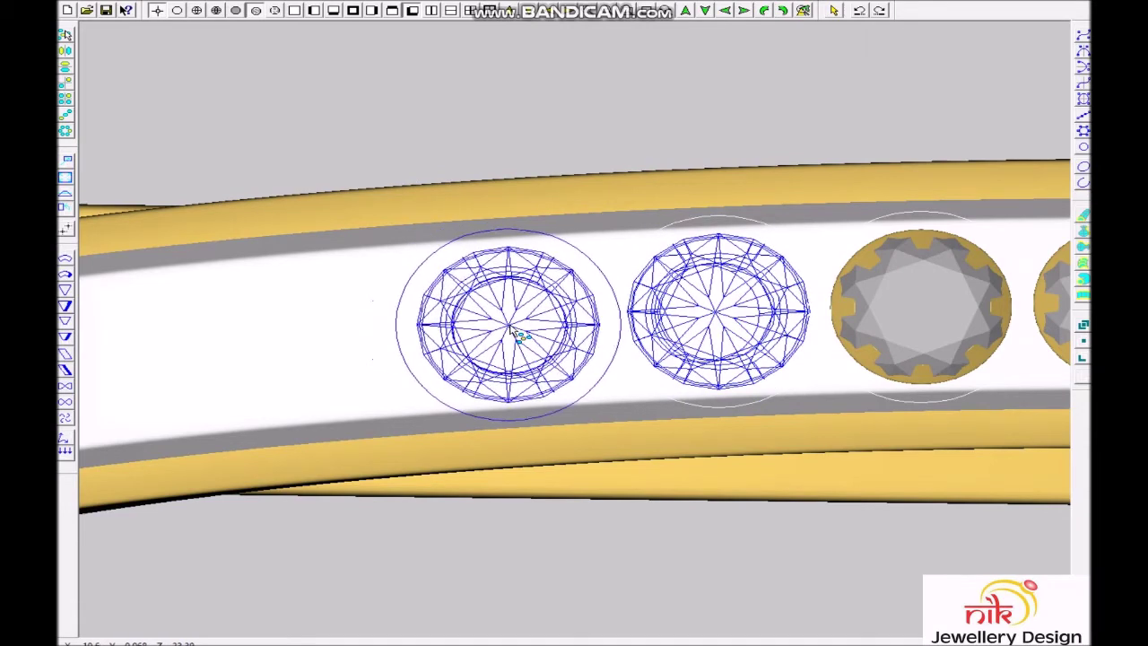
click(519, 332)
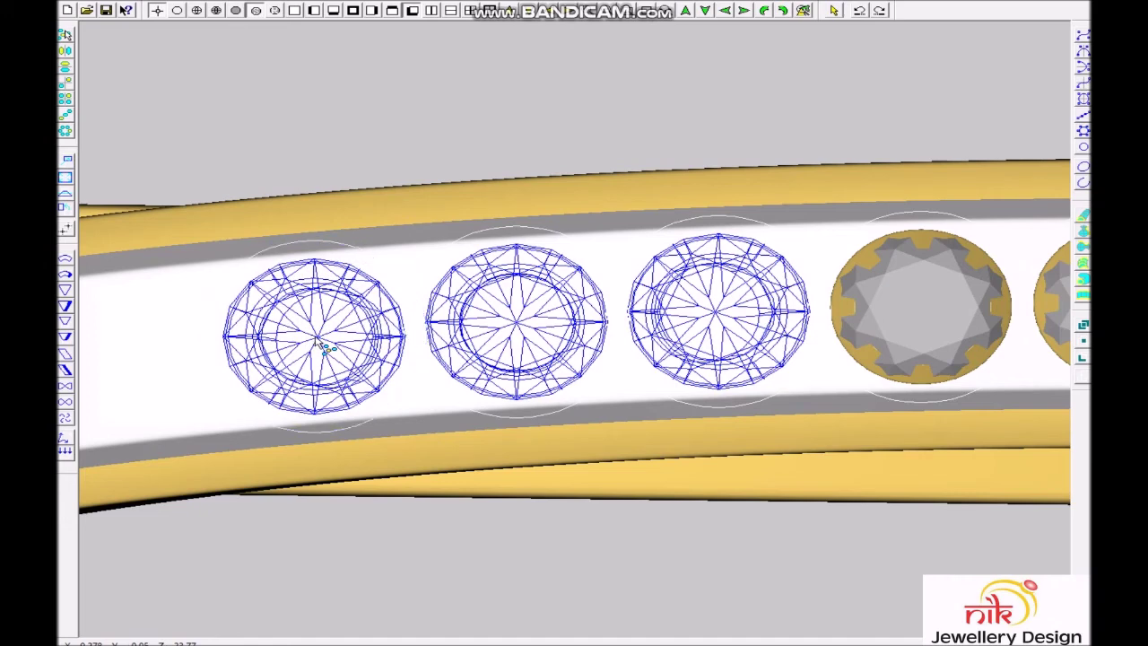
click(325, 347)
scroll(439, 309, down, 3)
scroll(386, 485, up, 3)
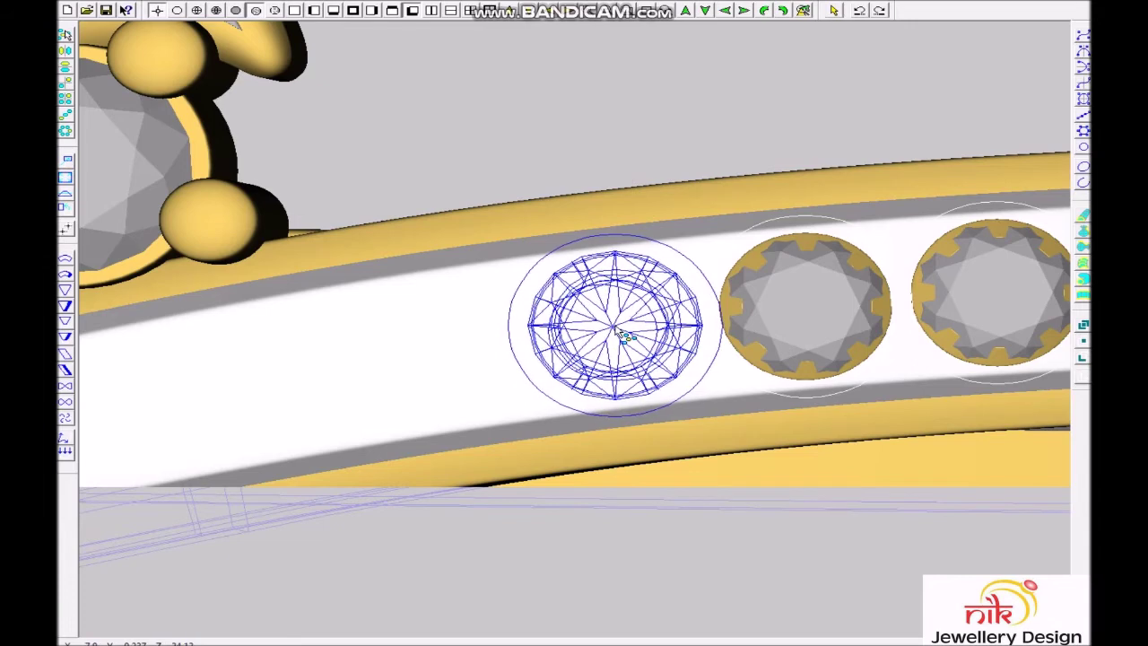
click(599, 333)
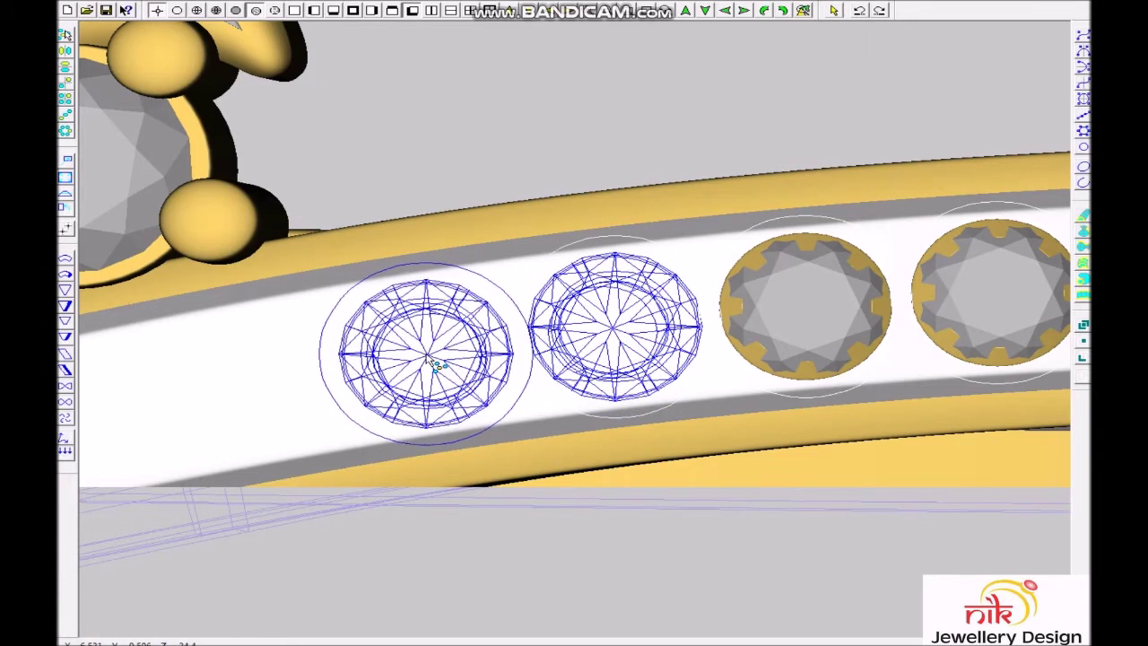
scroll(439, 368, down, 5)
drag(676, 218, 149, 543)
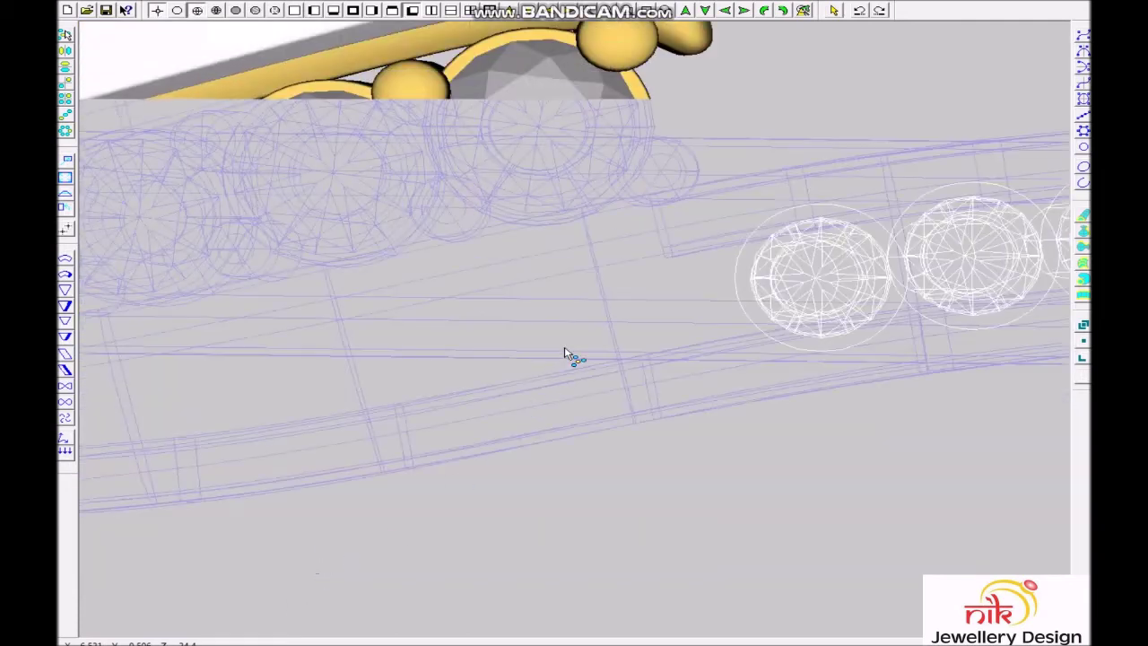
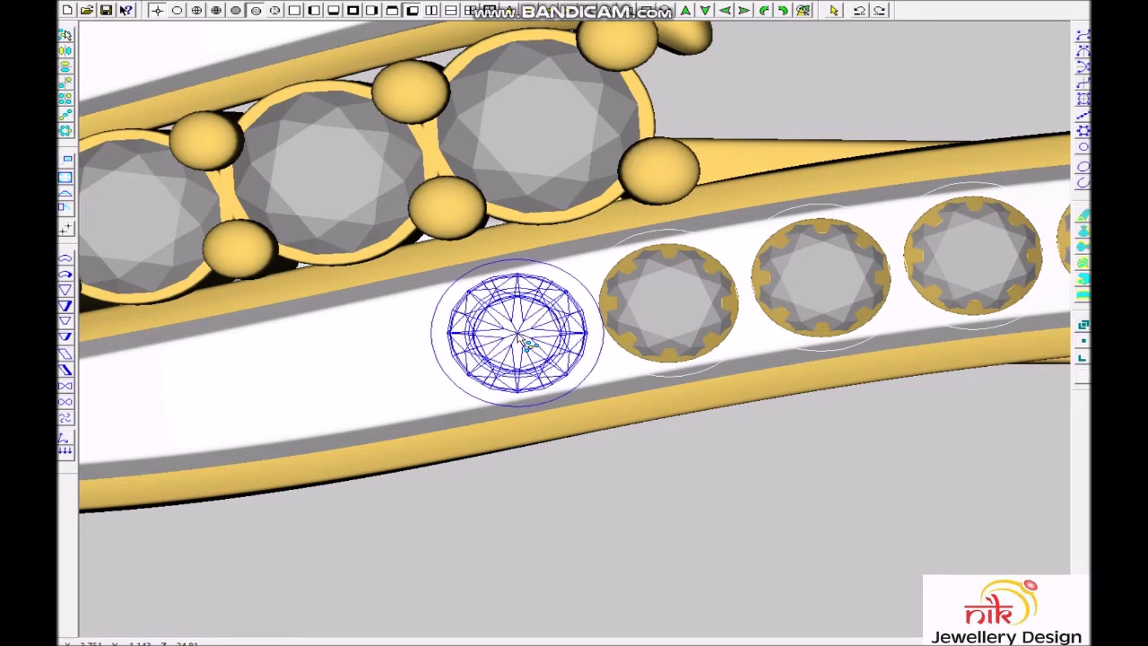
Zoom in on the end of the lower shank's row and add the next round diamond.
right_drag(520, 336, 745, 307)
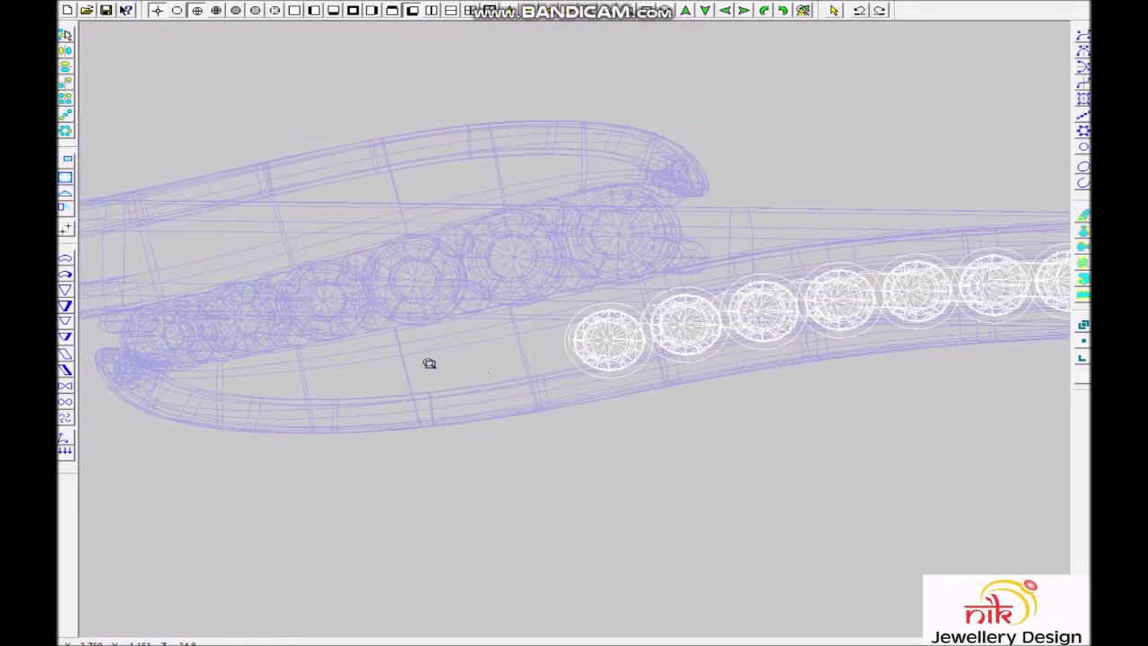
drag(771, 308, 830, 315)
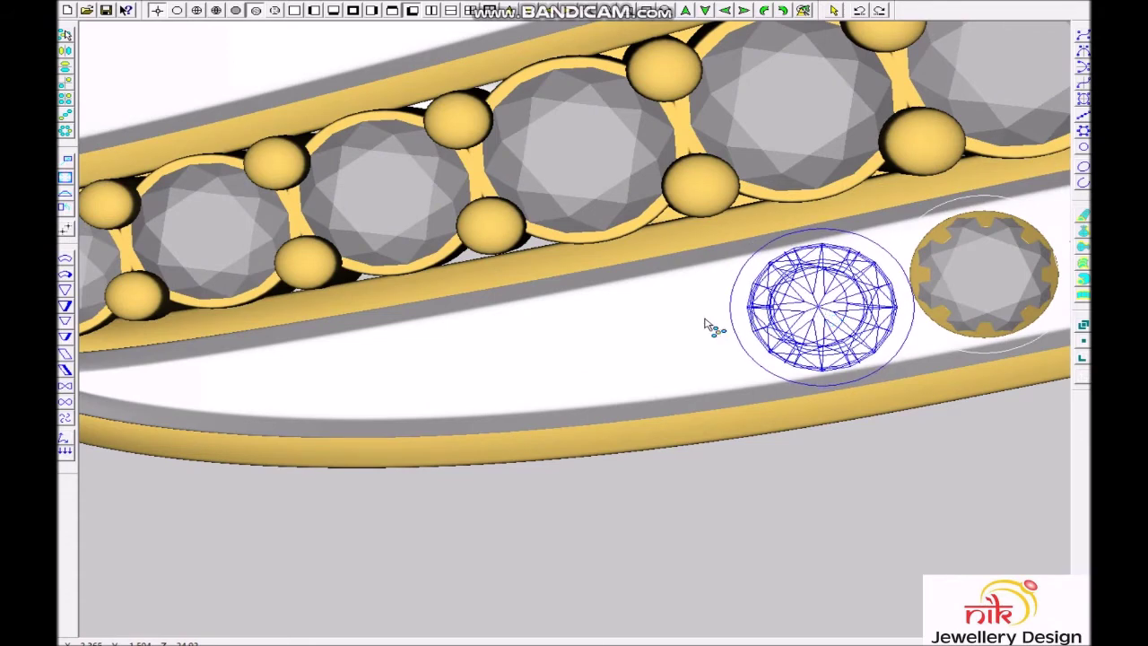
click(674, 334)
Place two diamonds near the shank's curved tip, the last one a 1.1 mm stone.
scroll(592, 350, down, 2)
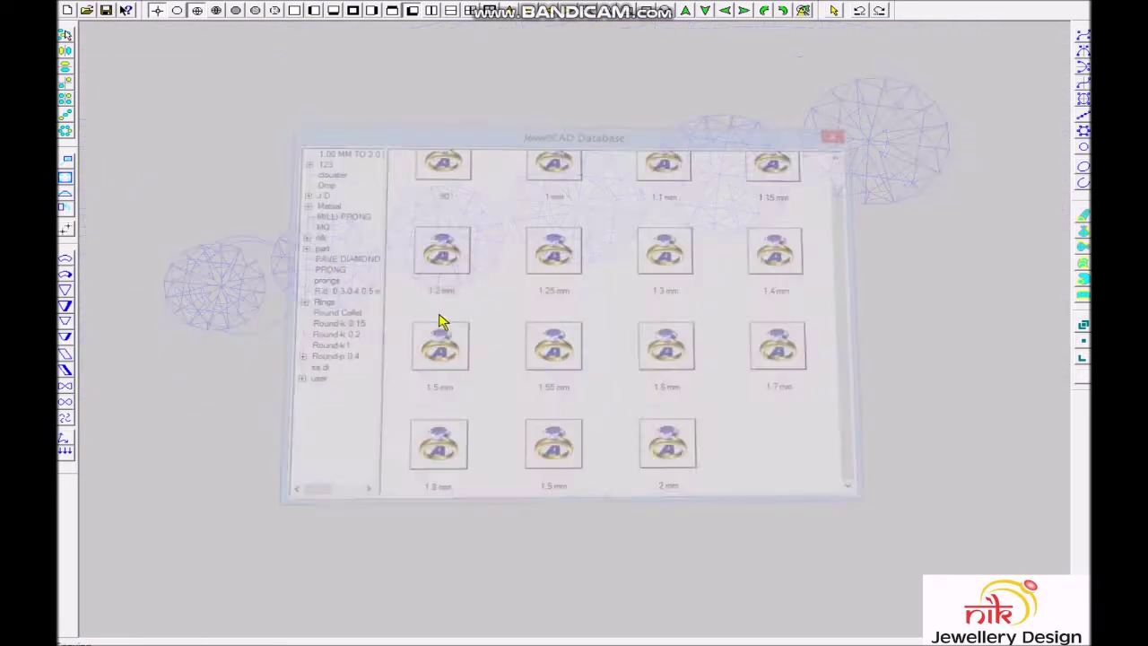
click(471, 507)
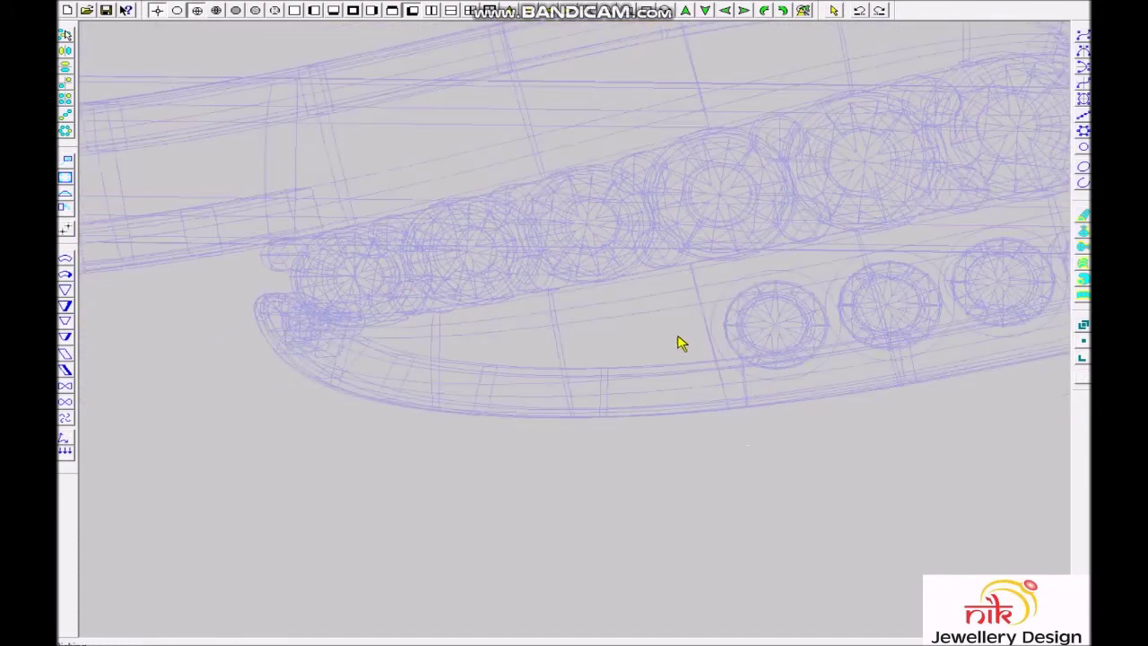
click(565, 329)
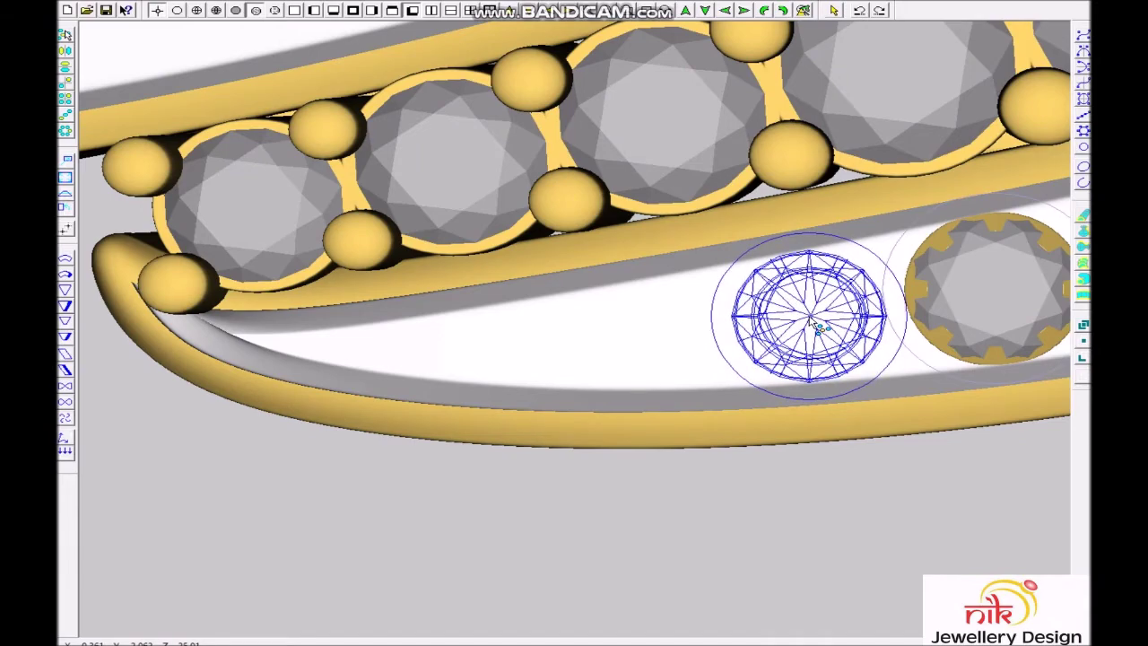
click(816, 327)
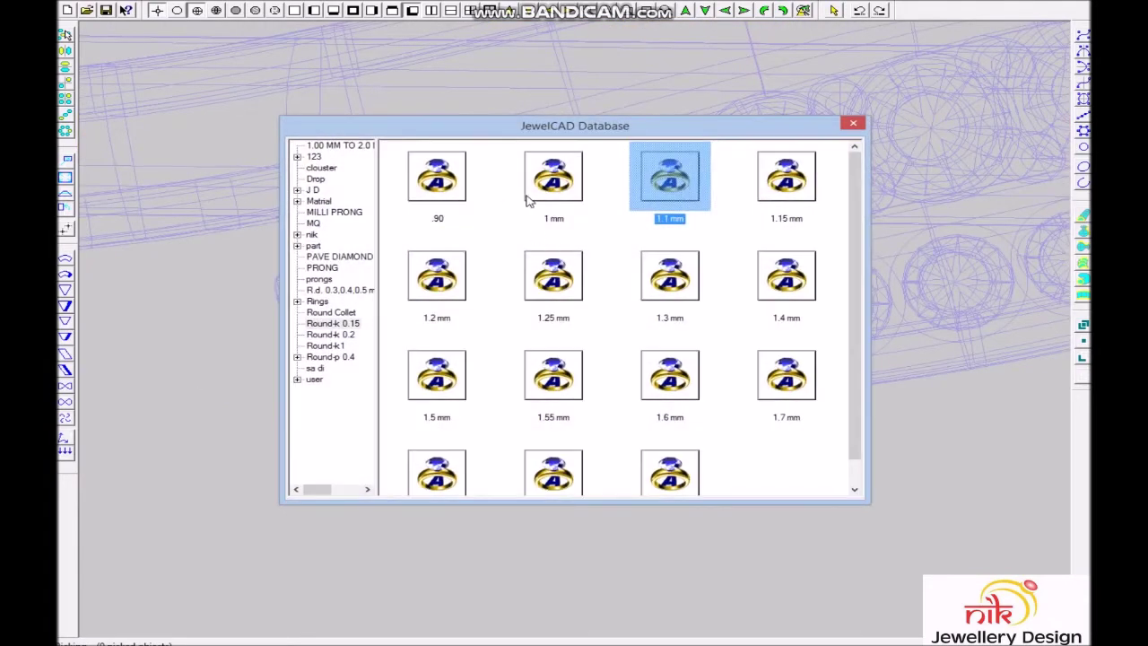
double_click(529, 201)
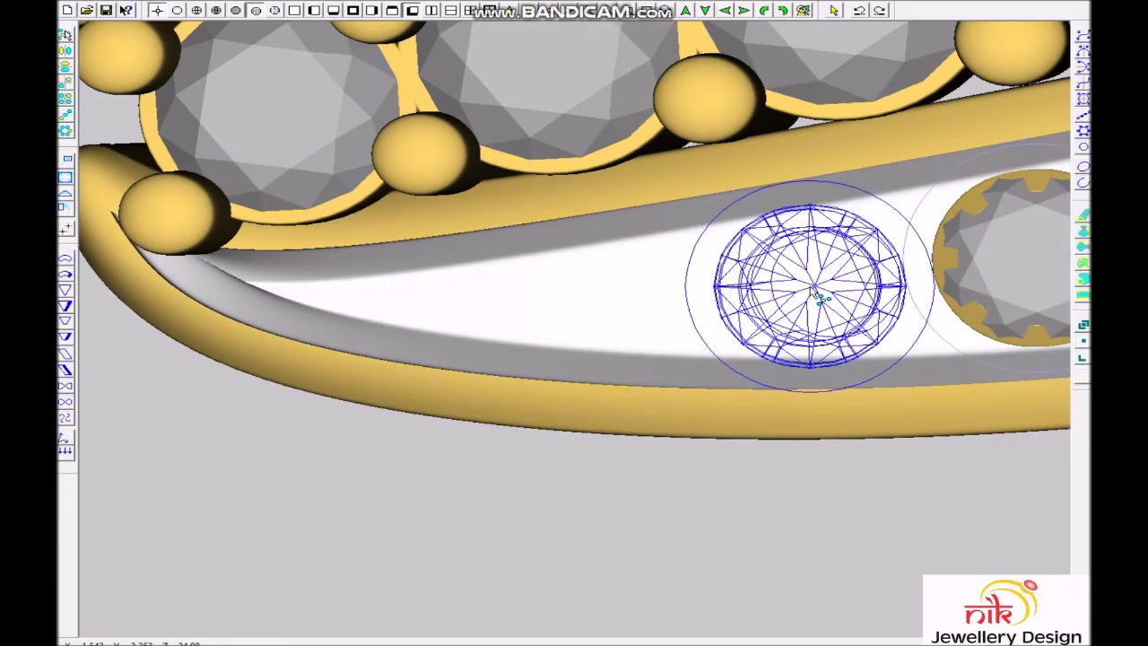
click(816, 296)
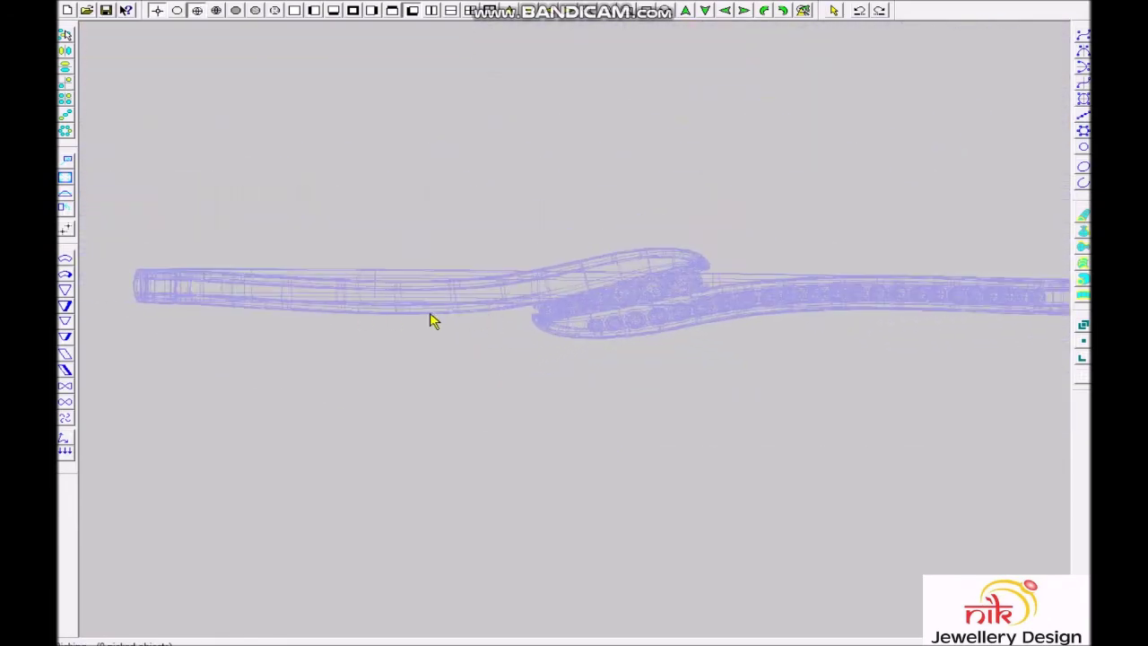
Choose a database stone and place three adjacent diamonds at the start of the other shank's empty channel.
double_click(691, 295)
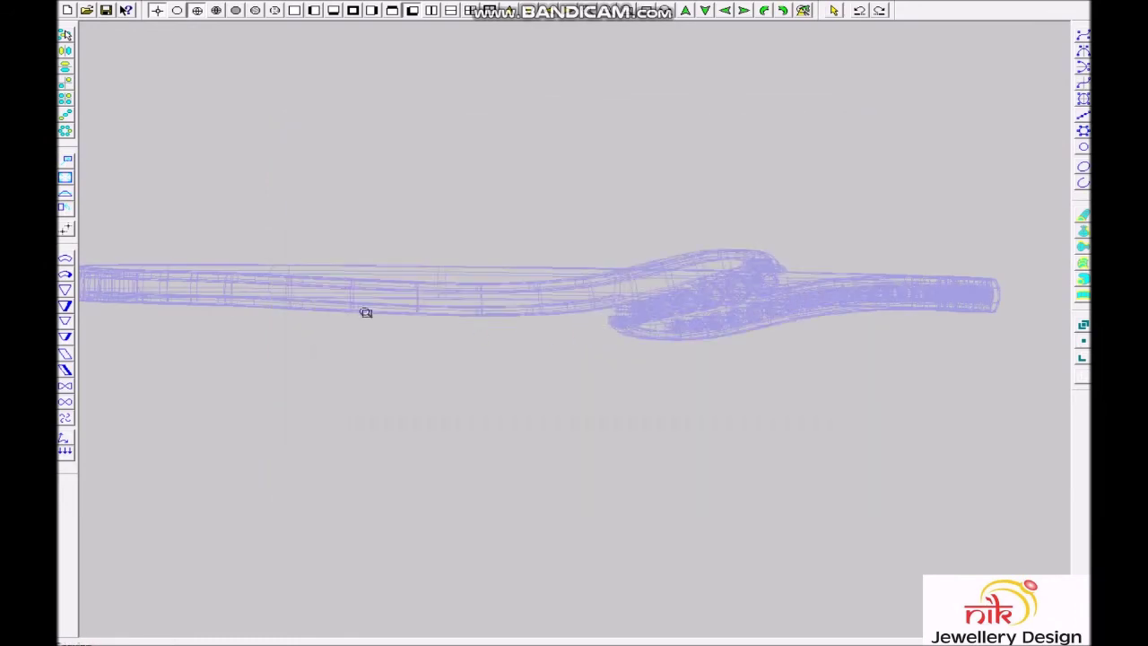
scroll(364, 312, up, 2)
scroll(392, 427, up, 1)
scroll(467, 369, up, 3)
scroll(548, 380, up, 2)
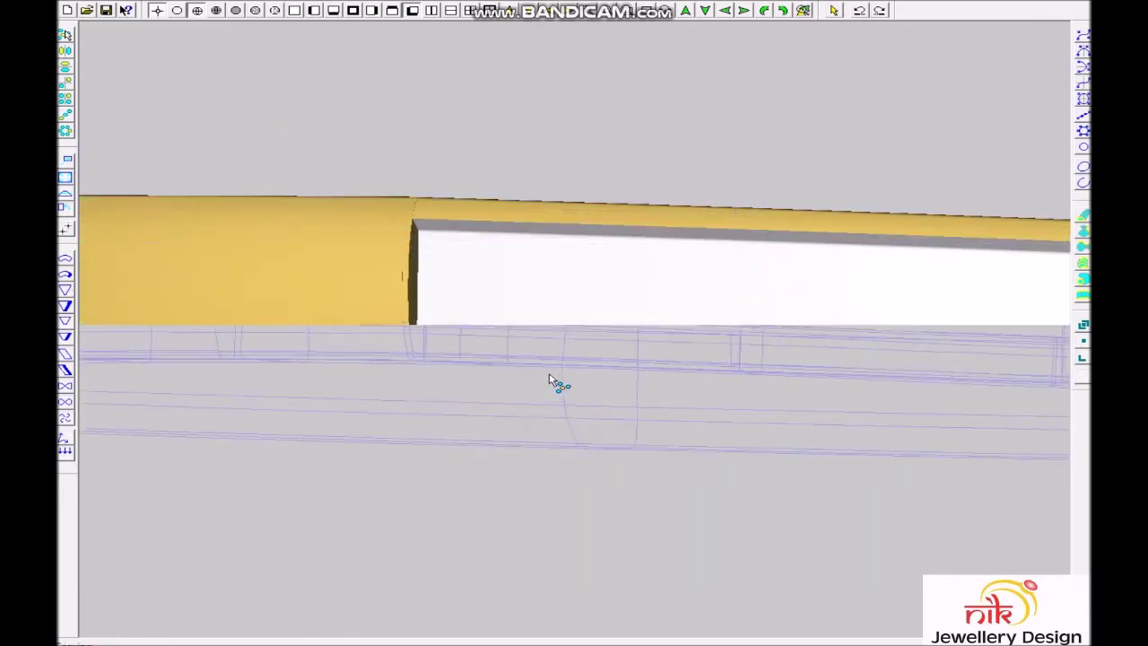
scroll(529, 341, down, 2)
scroll(556, 381, up, 3)
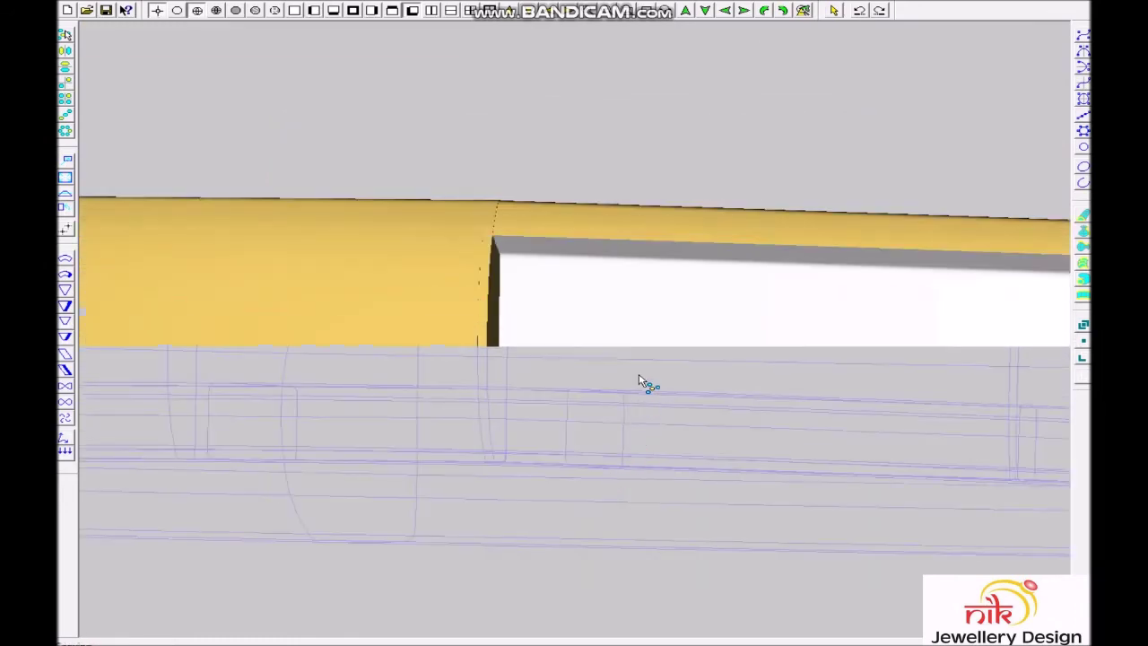
click(606, 342)
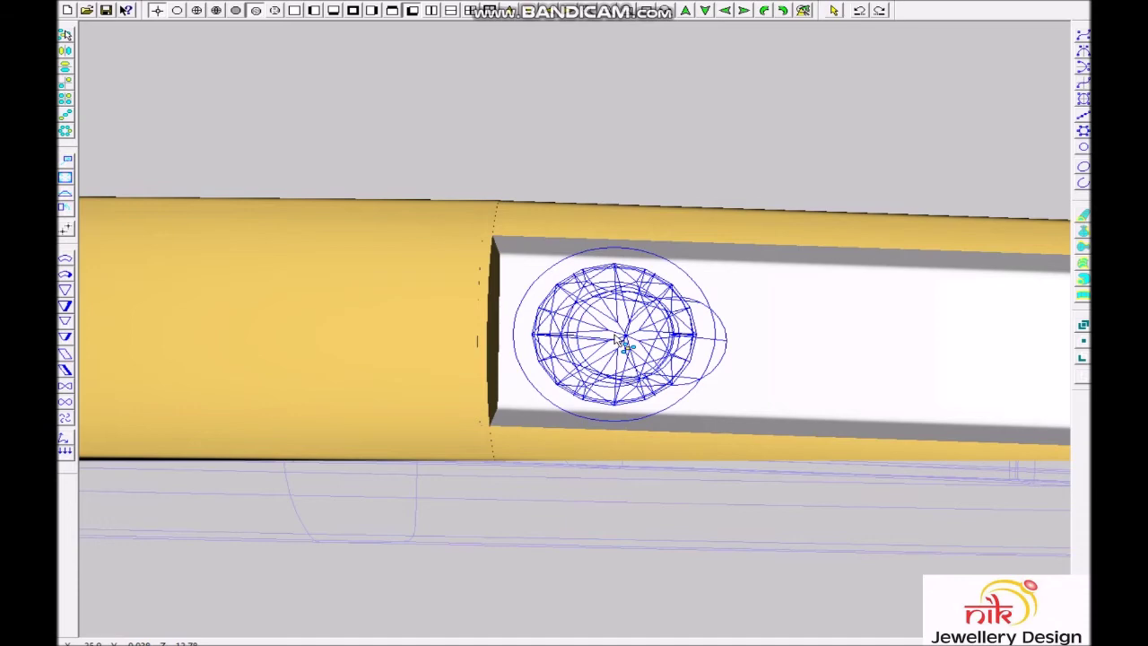
click(794, 345)
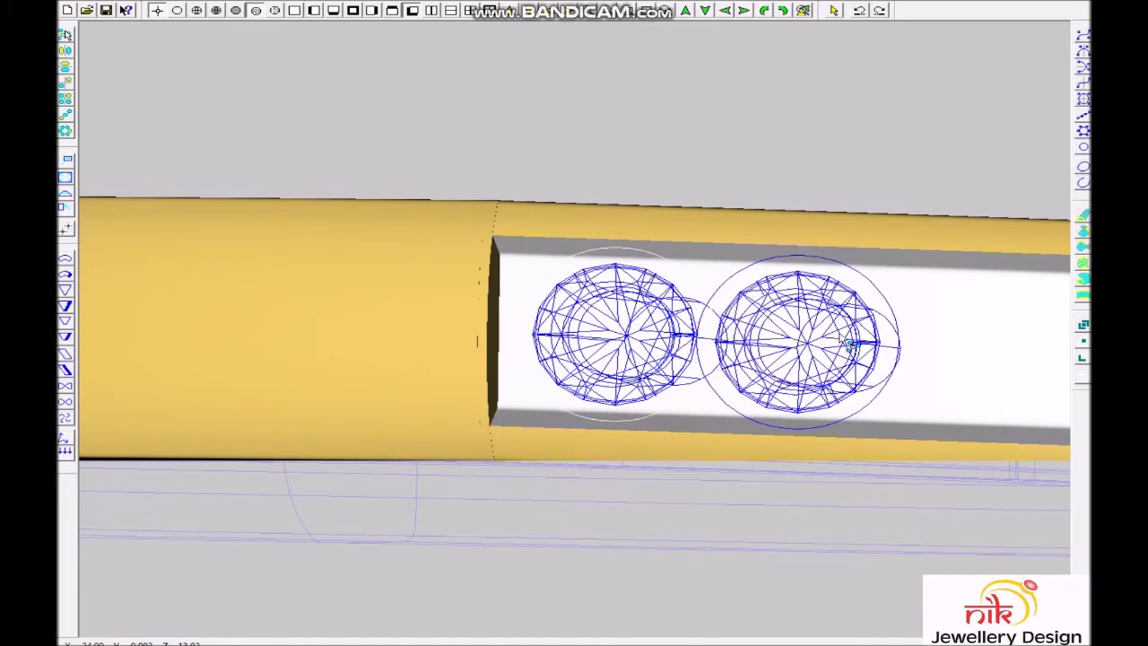
click(995, 346)
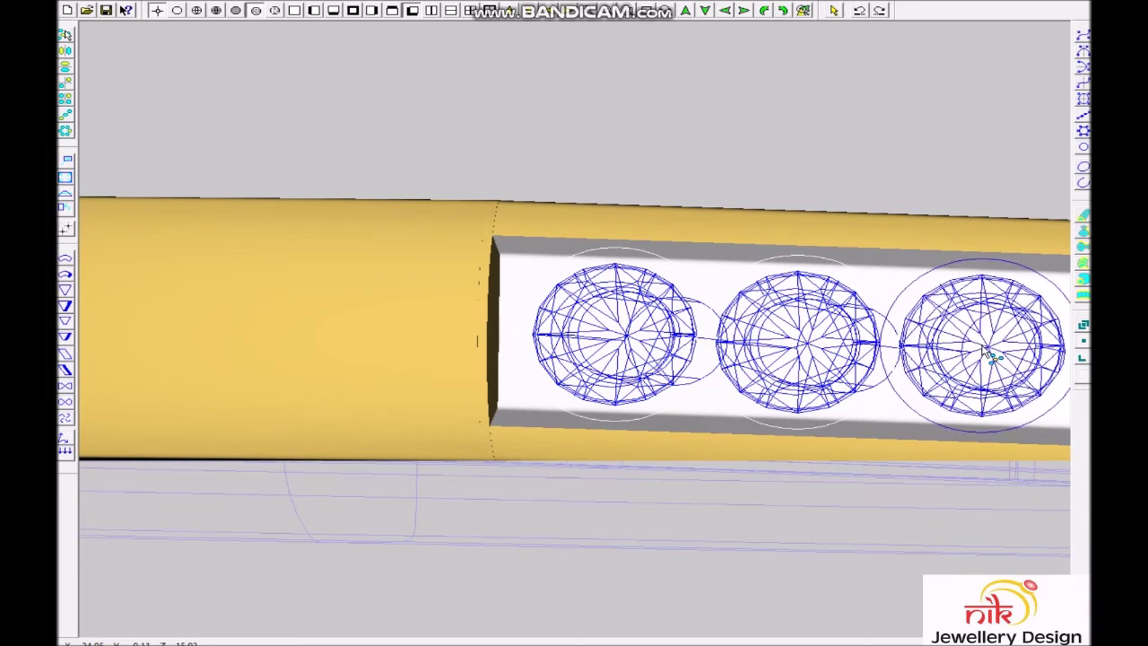
scroll(976, 363, down, 5)
scroll(896, 404, up, 5)
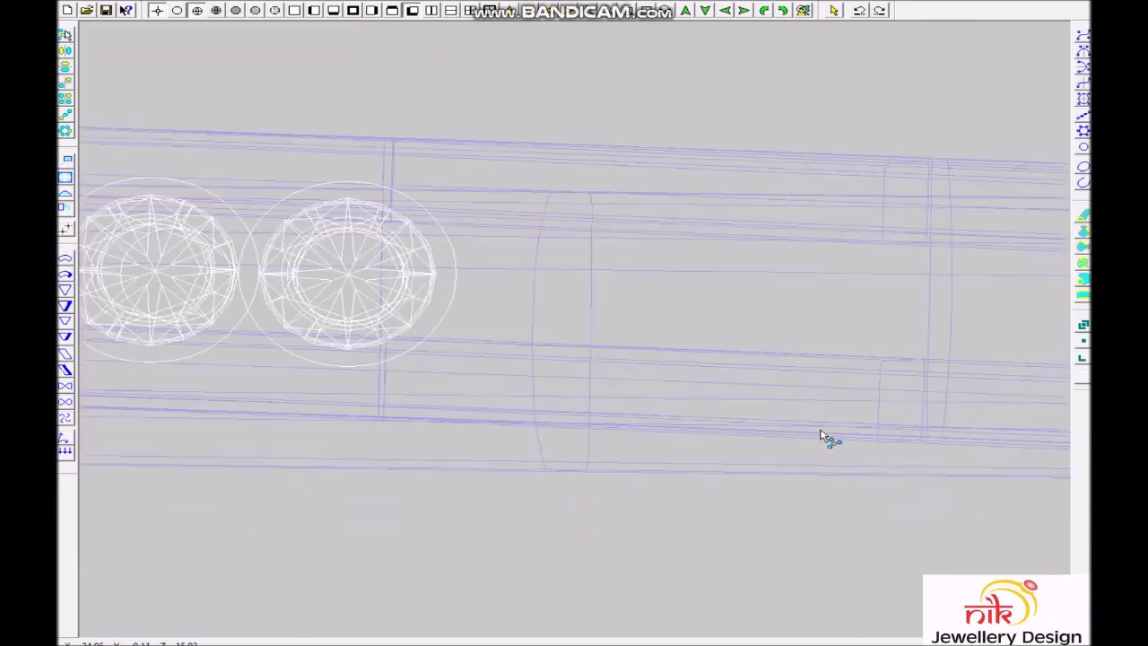
Place the next few diamonds one after another along the channel.
click(545, 284)
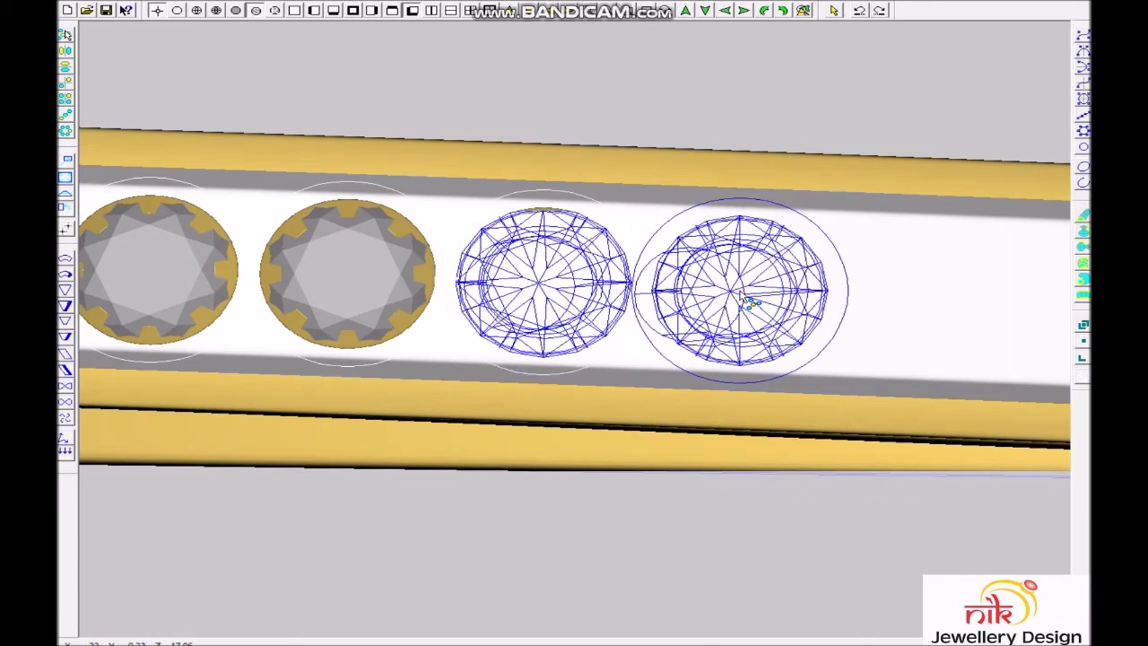
click(750, 309)
scroll(717, 380, down, 3)
scroll(640, 467, up, 5)
scroll(610, 379, down, 2)
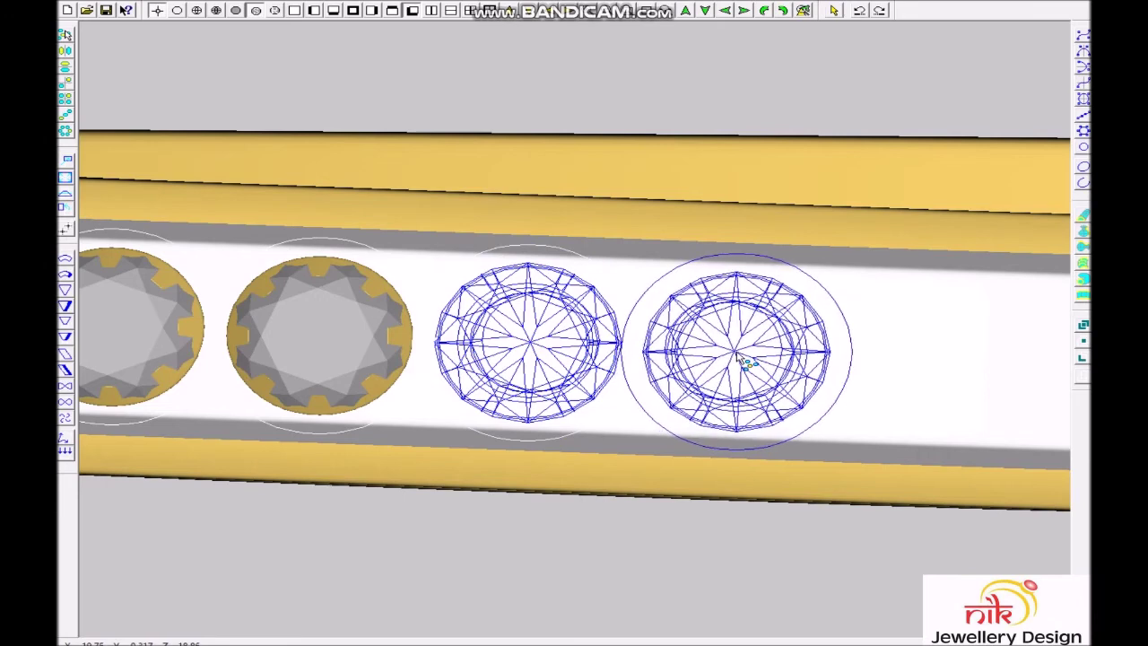
click(736, 357)
scroll(750, 386, down, 2)
scroll(640, 486, up, 2)
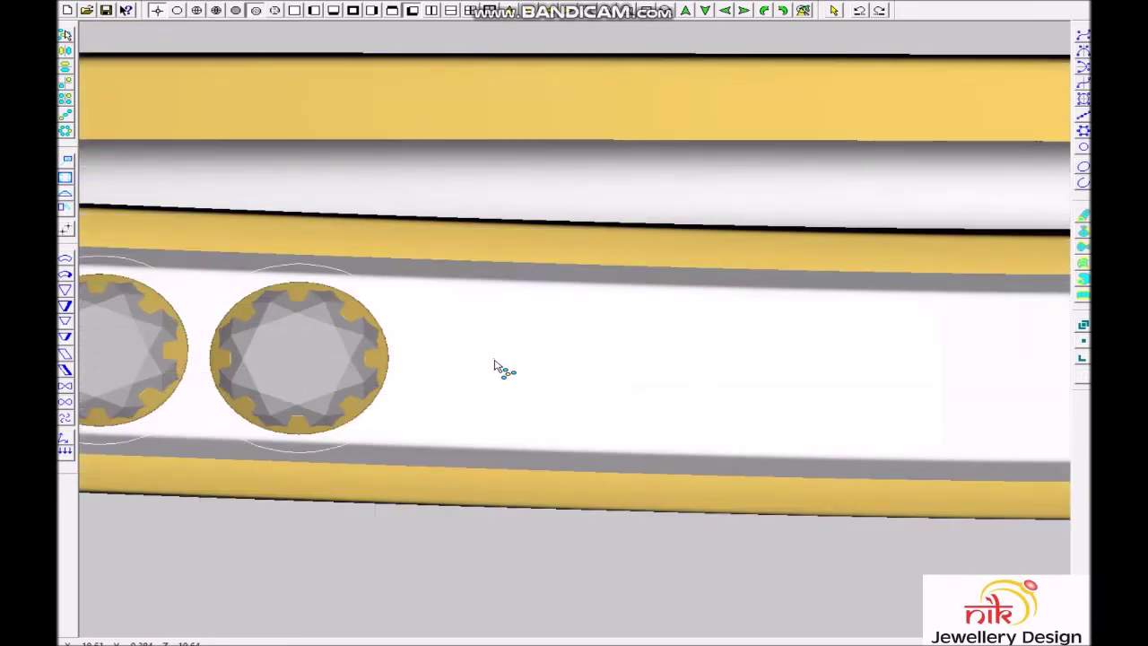
Add further diamonds further along the channel, reframing the view to reach them.
click(587, 375)
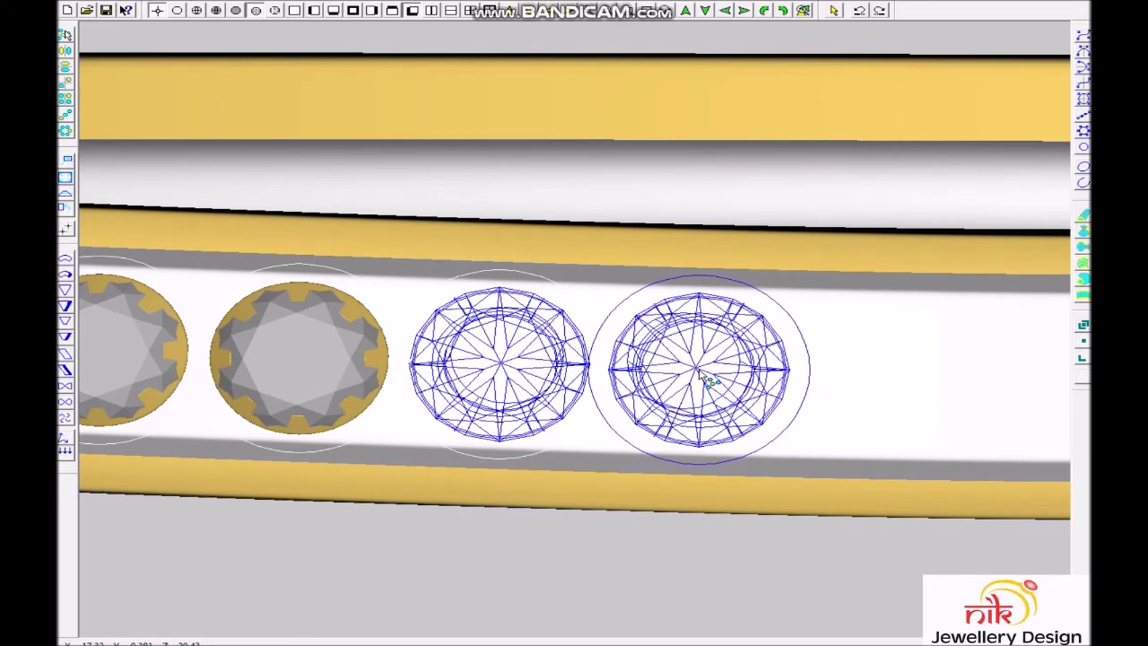
scroll(704, 386, down, 3)
scroll(713, 475, up, 3)
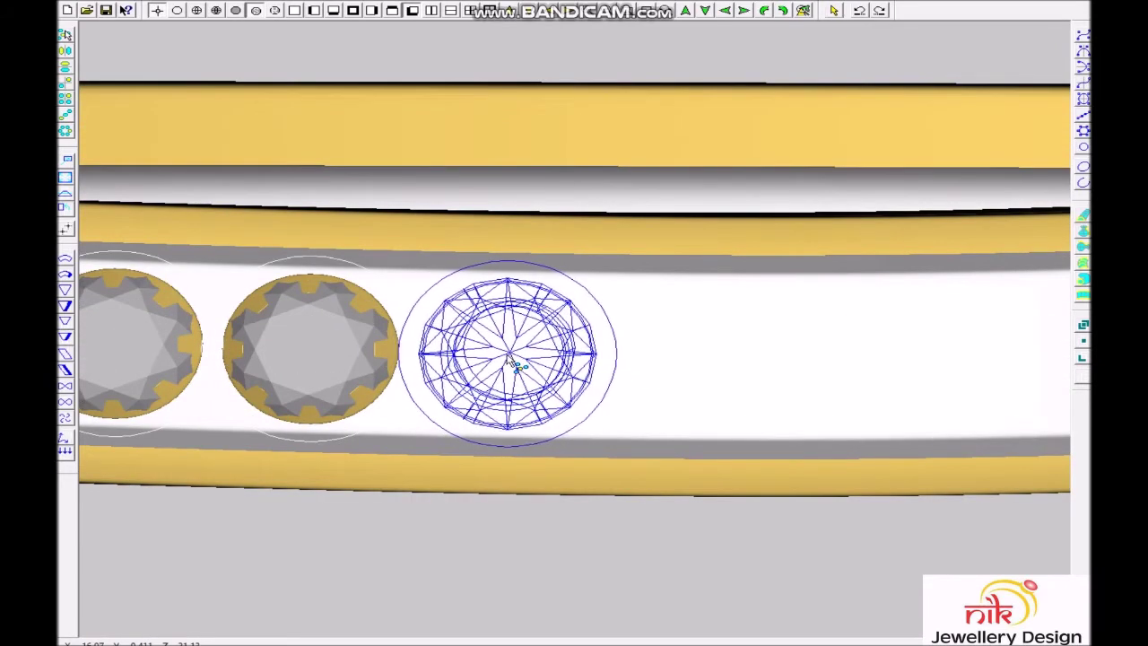
click(536, 360)
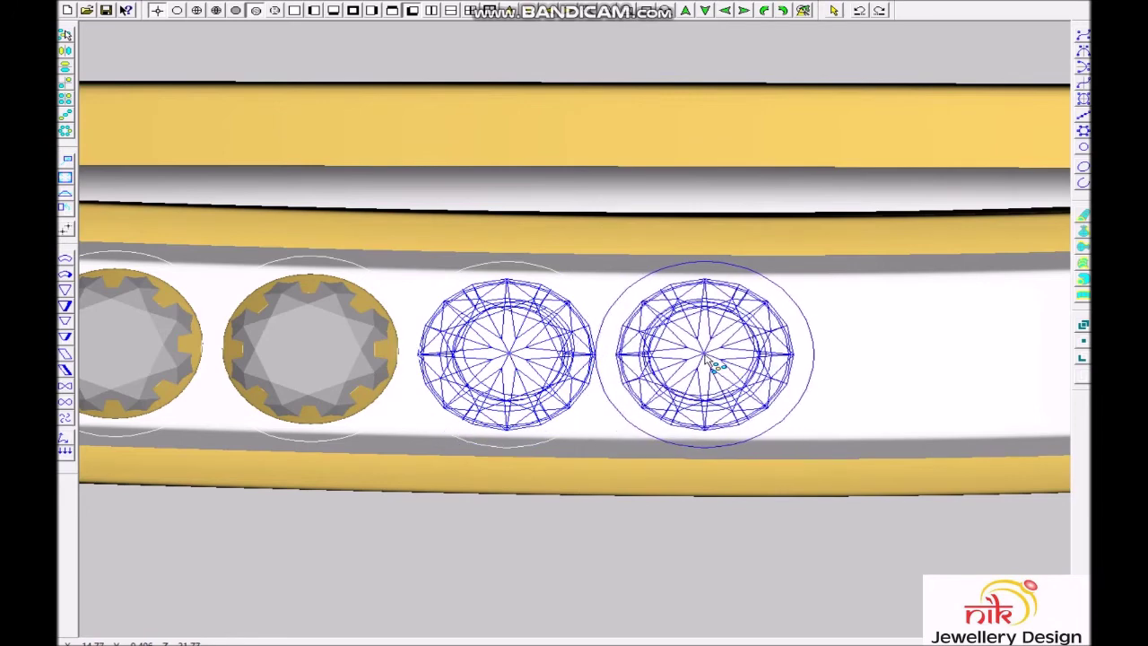
right_drag(708, 363, 441, 319)
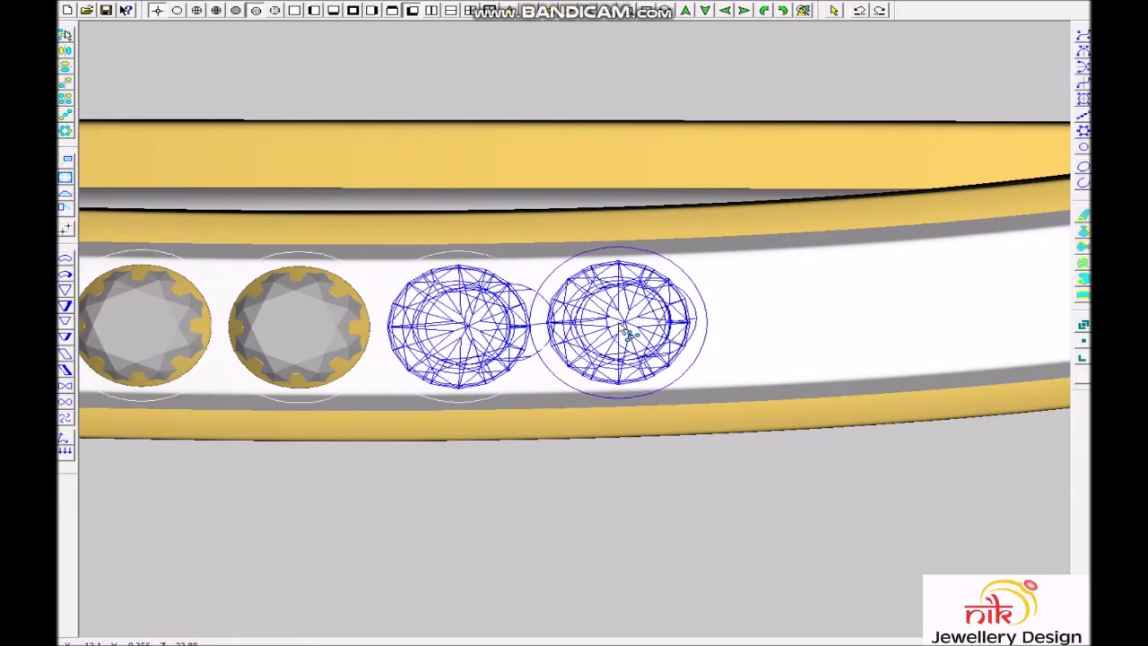
click(680, 311)
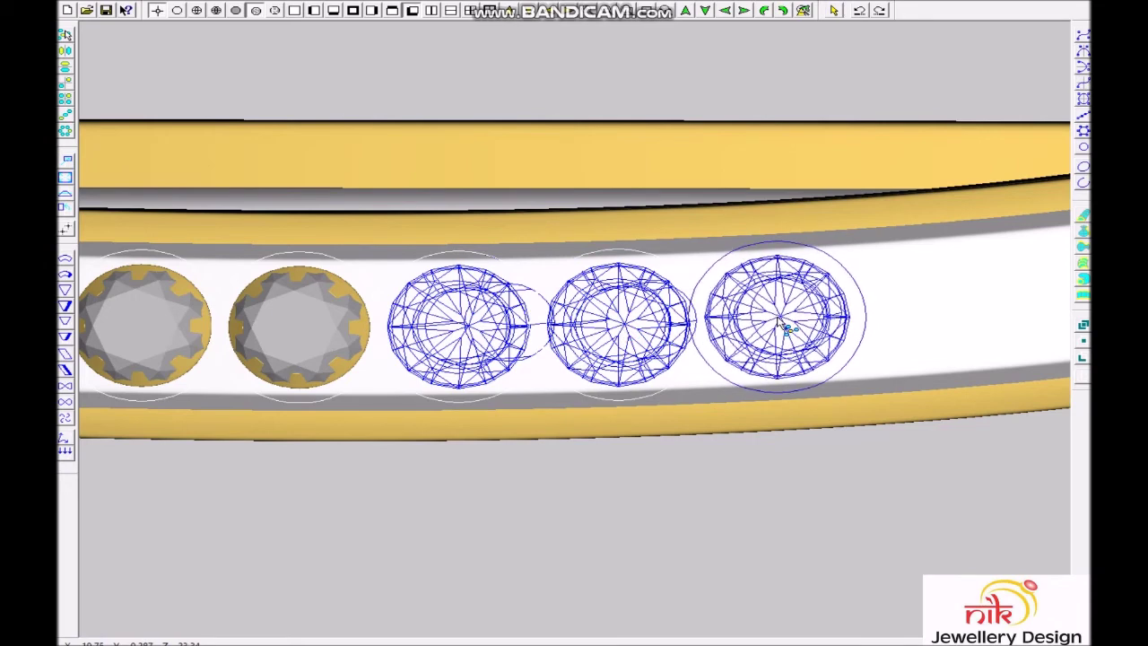
scroll(781, 328, down, 3)
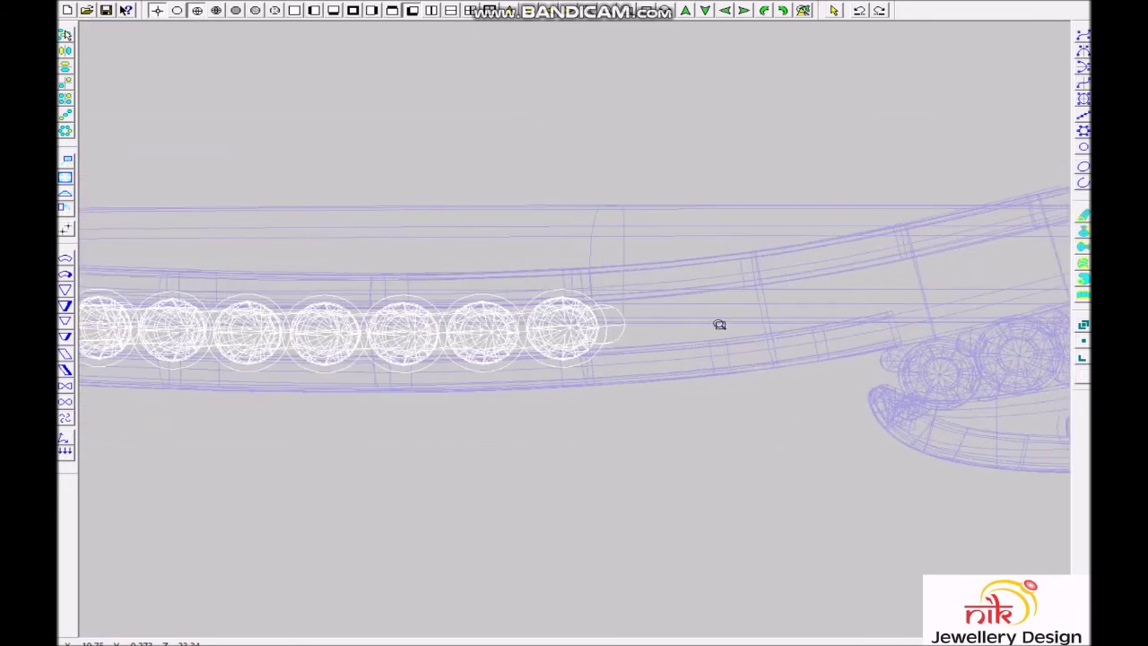
Turn the view to the far end of the upper shank's channel and place a diamond there.
scroll(511, 373, up, 5)
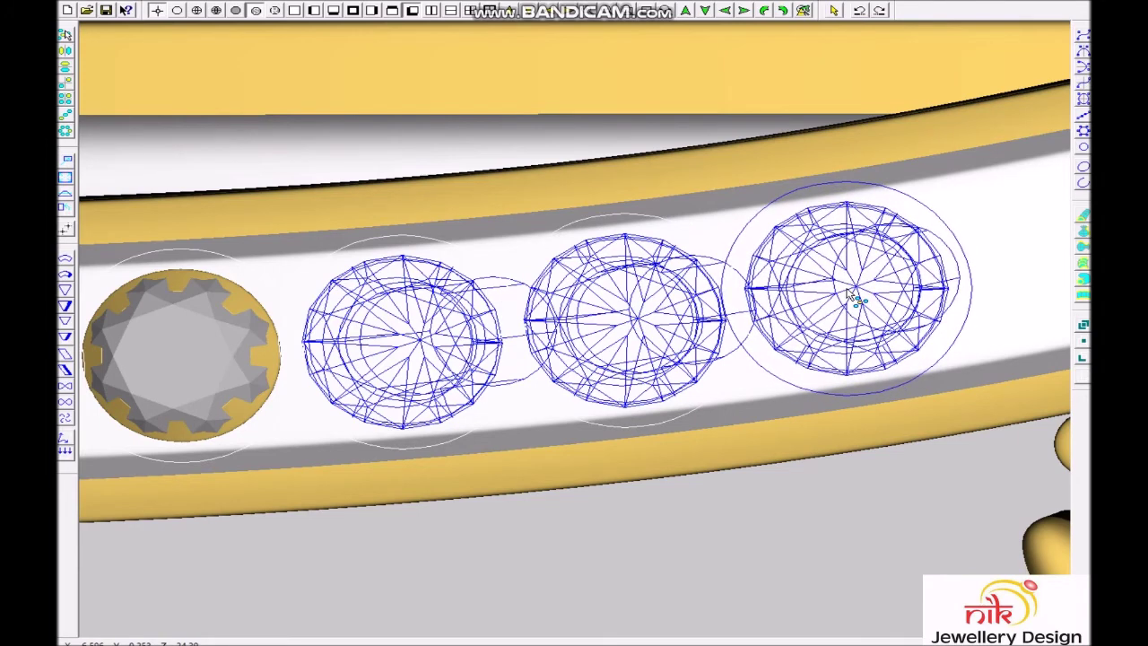
scroll(852, 303, down, 3)
middle_drag(852, 303, 738, 461)
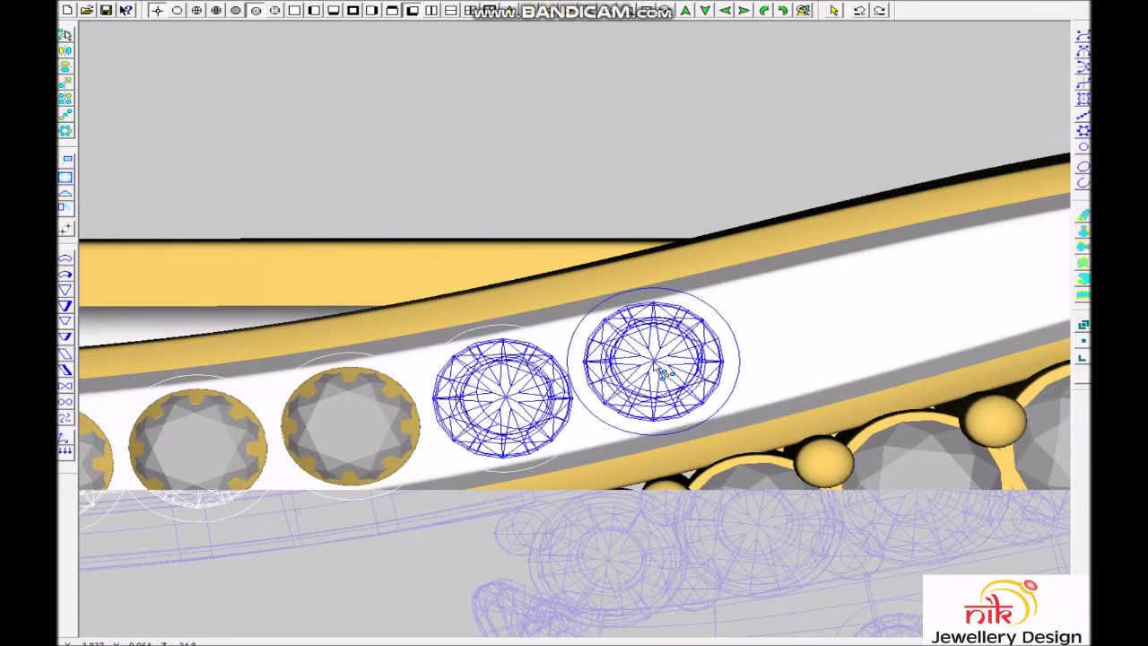
scroll(661, 375, down, 3)
mouse_move(802, 371)
middle_down()
mouse_move(648, 340)
mouse_move(556, 443)
middle_up()
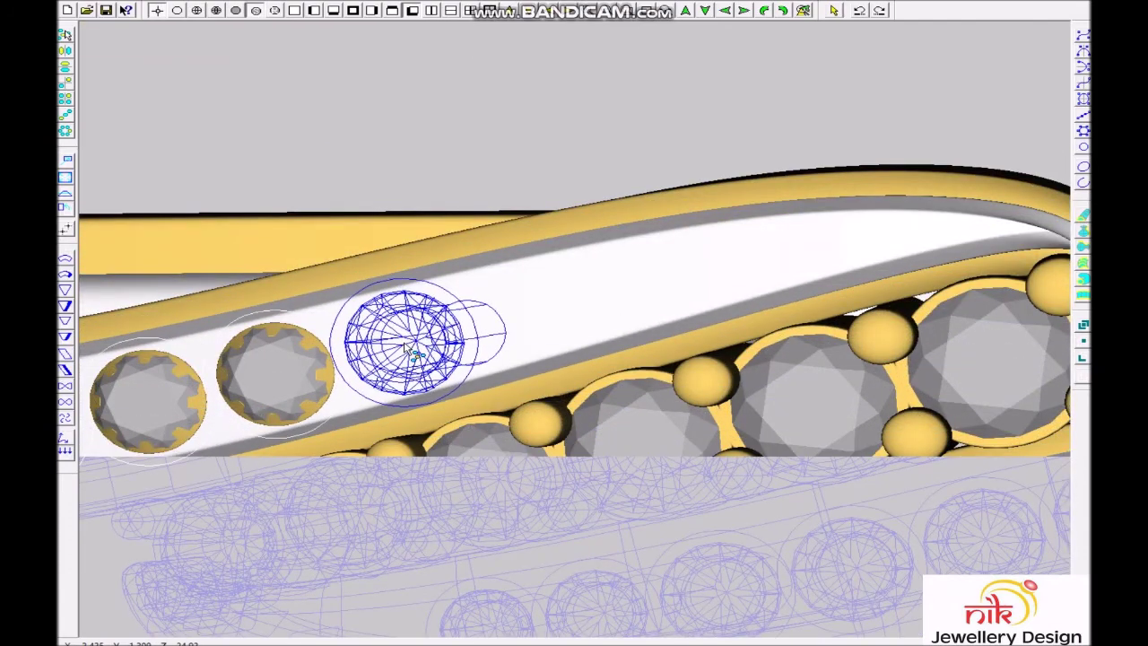
click(405, 348)
Fill the remaining seats with a 1.3 mm stone and 1.2 mm round diamonds.
right_click(512, 359)
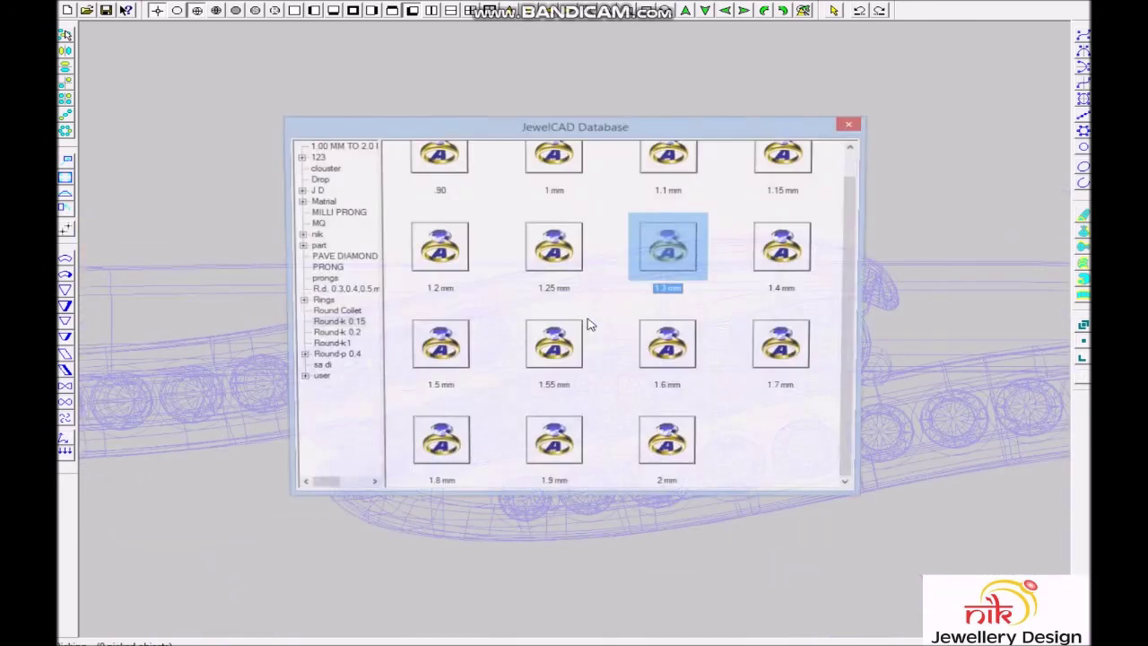
double_click(780, 346)
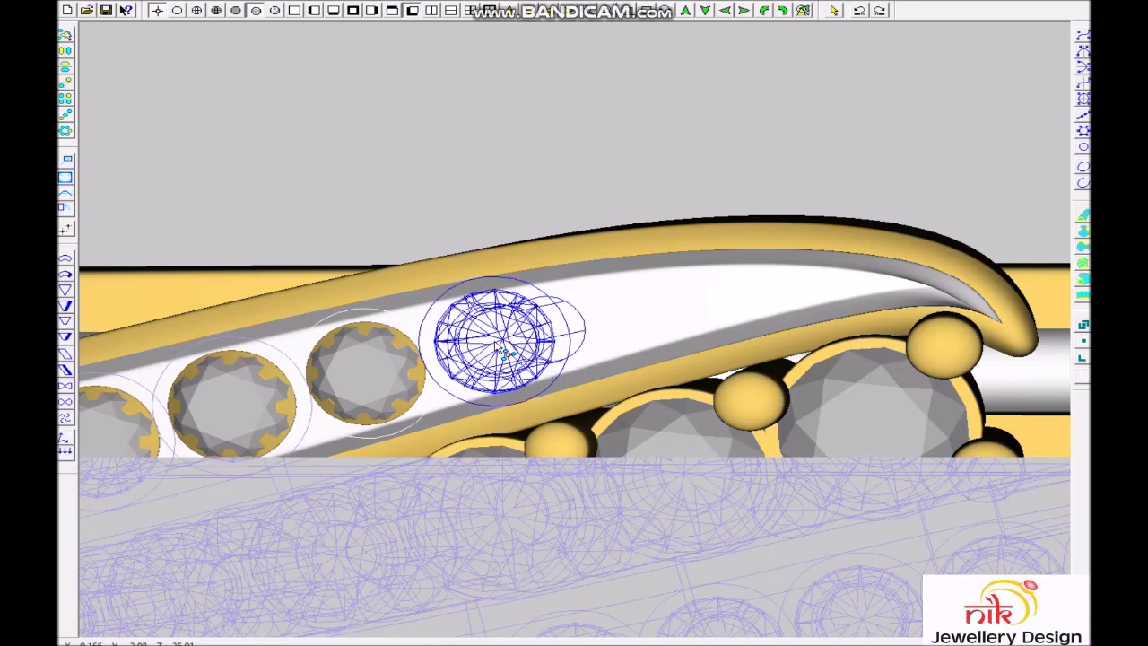
click(500, 345)
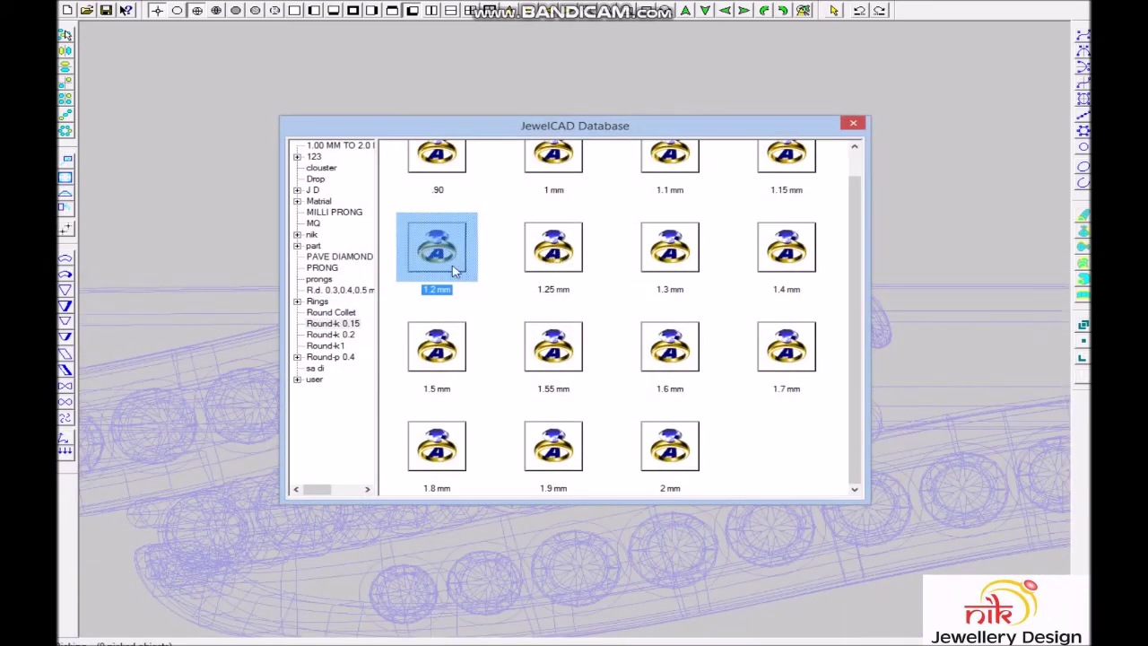
double_click(454, 271)
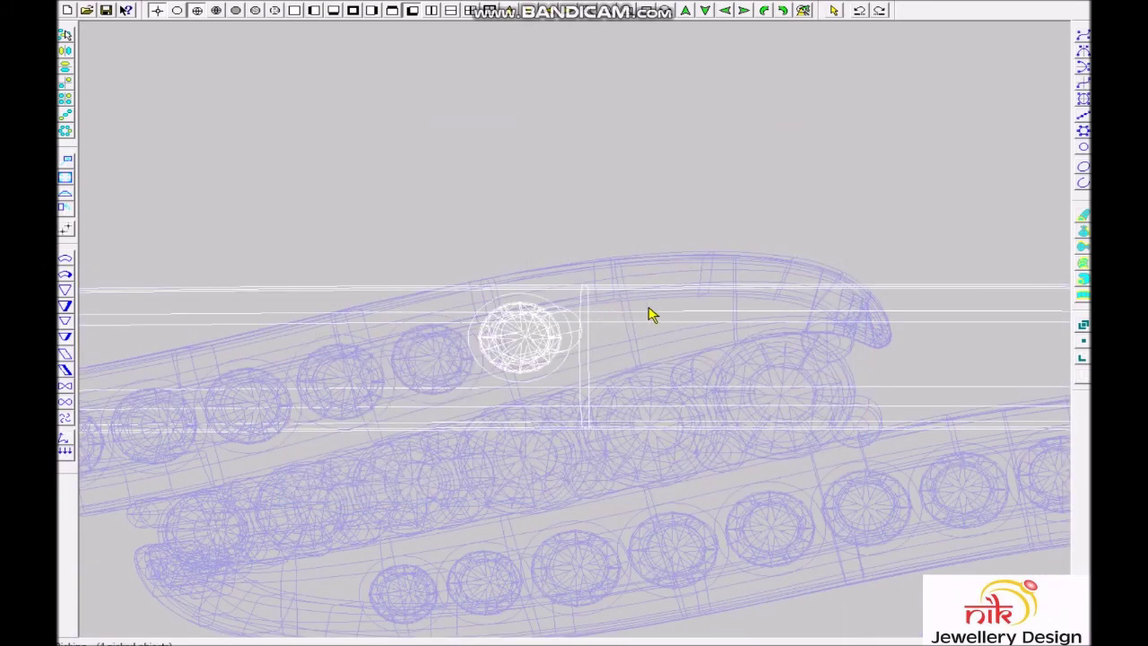
click(724, 325)
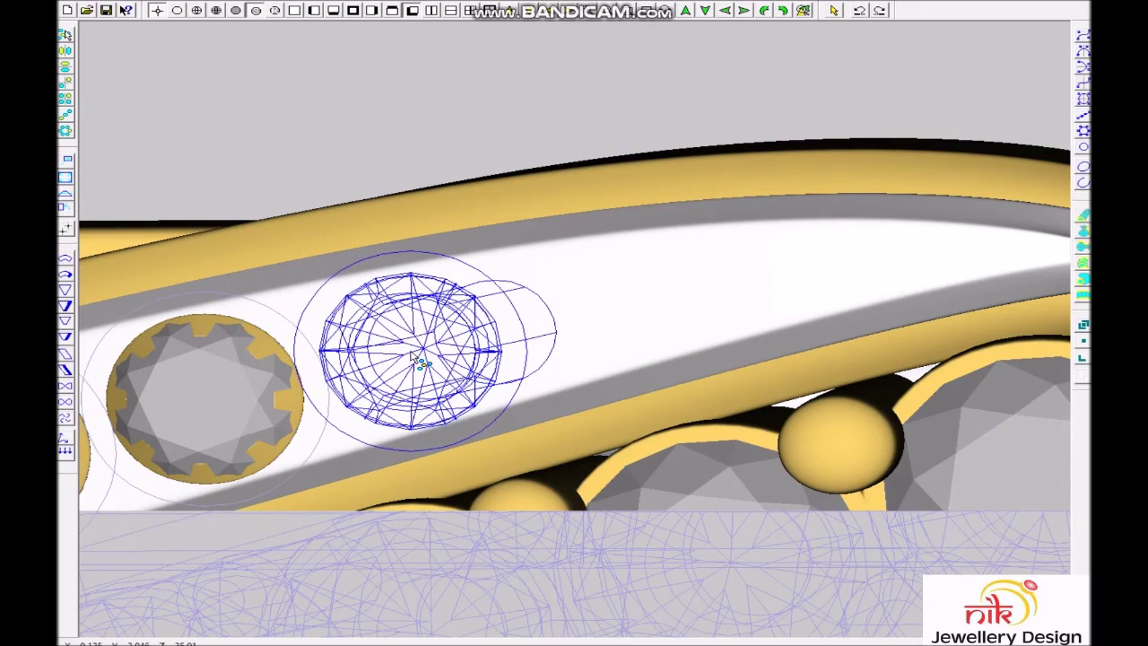
click(414, 357)
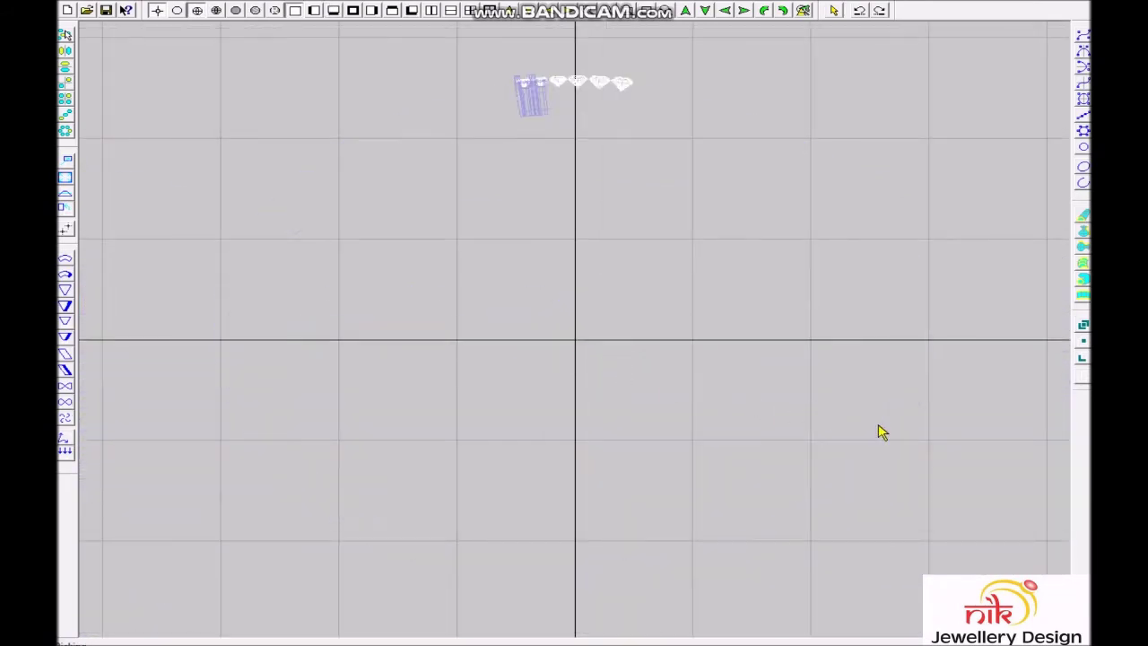
Show the whole bangle shaded, tilt it flatter, then view it in wireframe and open the layer list.
scroll(758, 333, down, 2)
scroll(917, 174, down, 1)
scroll(607, 356, up, 1)
scroll(607, 356, up, 2)
click(854, 274)
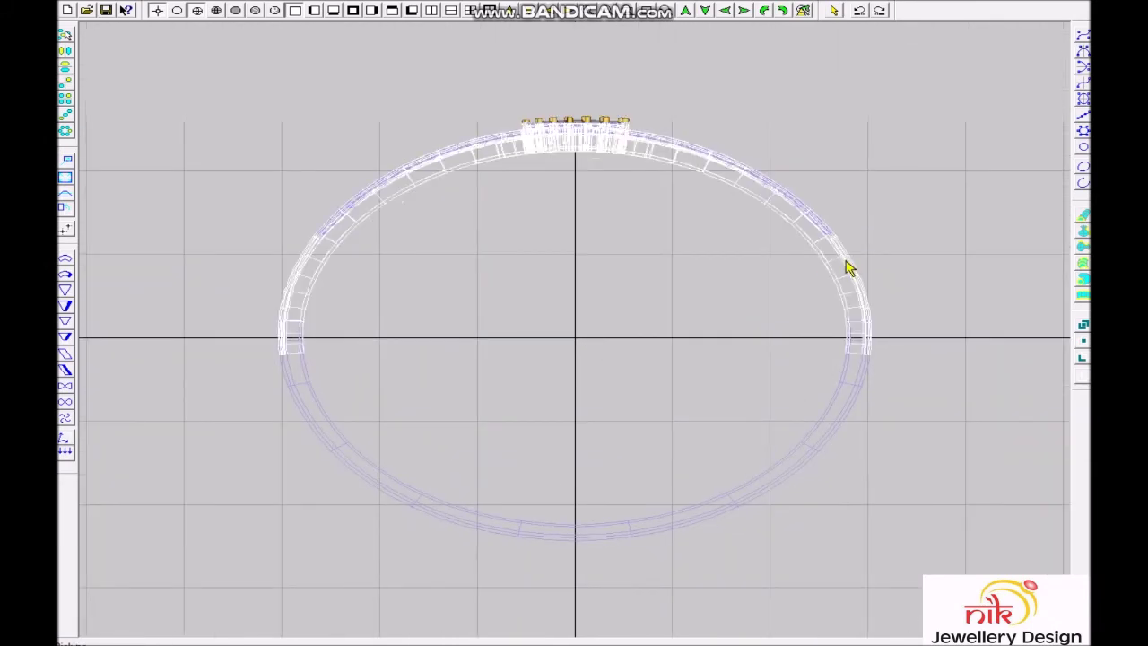
middle_drag(712, 273, 651, 205)
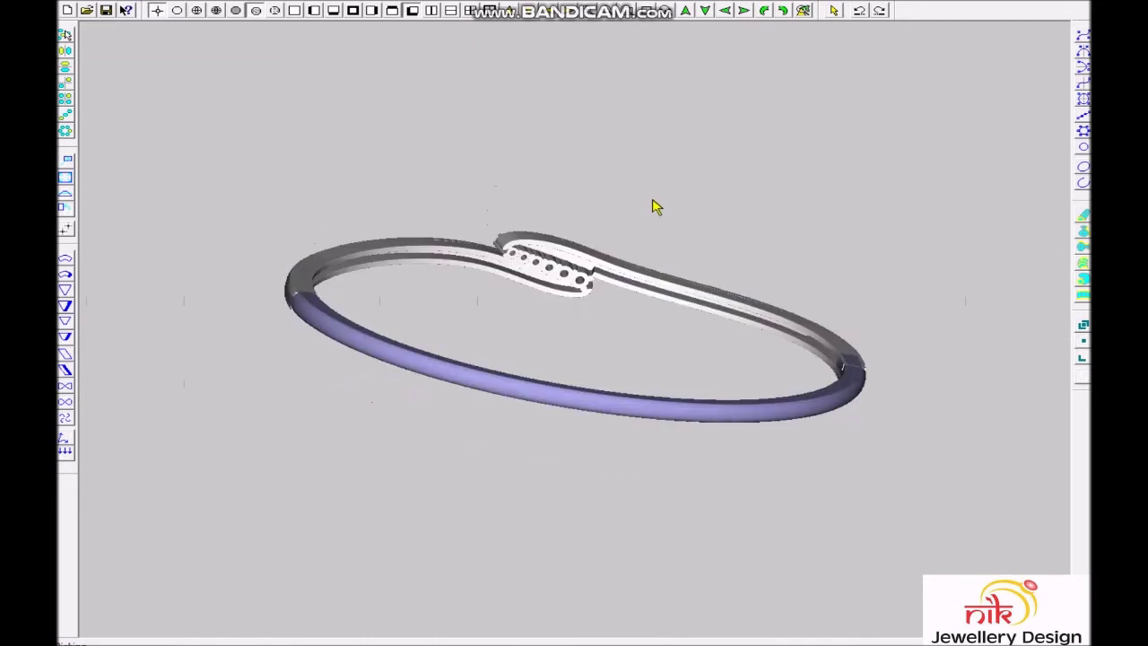
key(F1)
key(Escape)
key(F2)
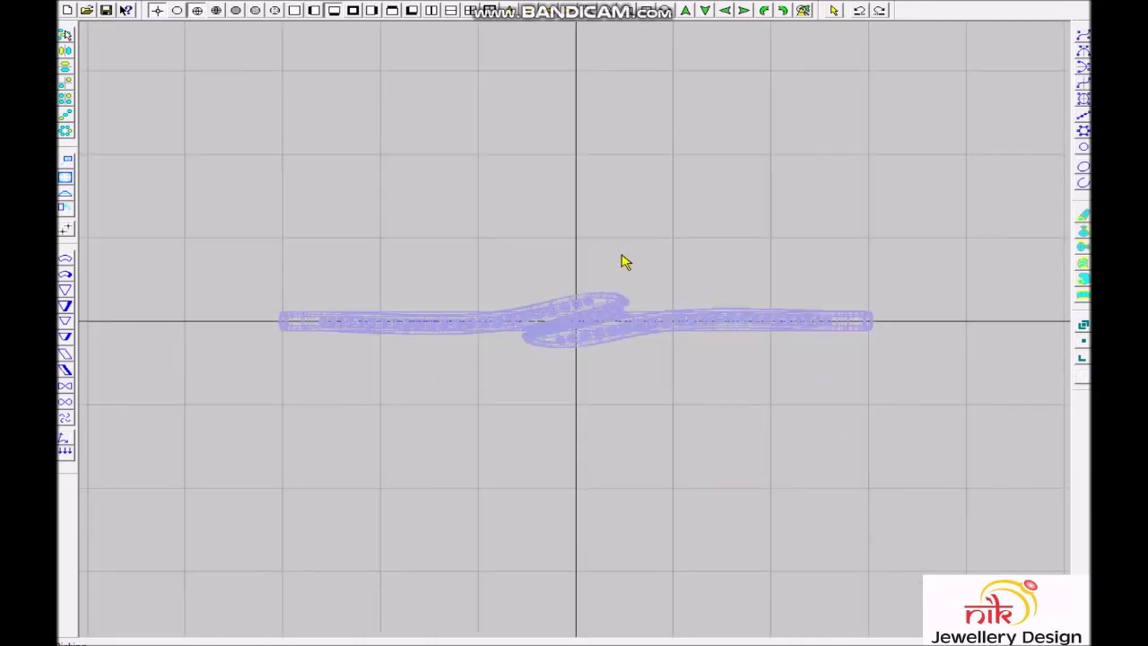
key(ctrl+l)
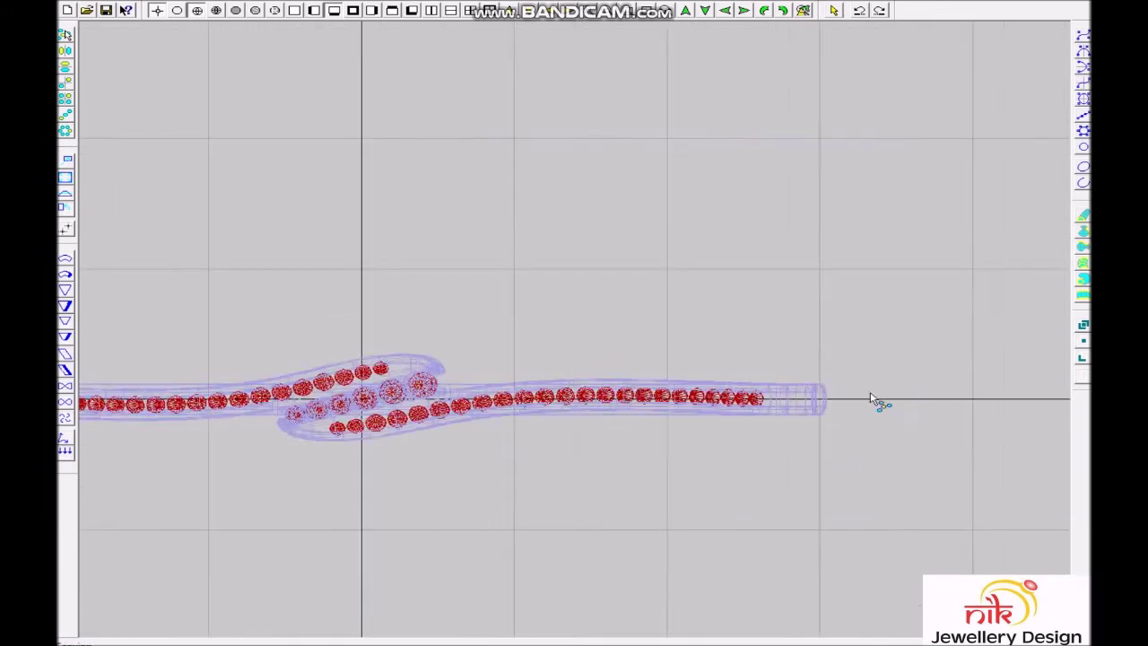
Render a shaded close-up of the end stones and move the prong into the gap between diamonds.
scroll(561, 460, up, 3)
scroll(623, 341, up, 2)
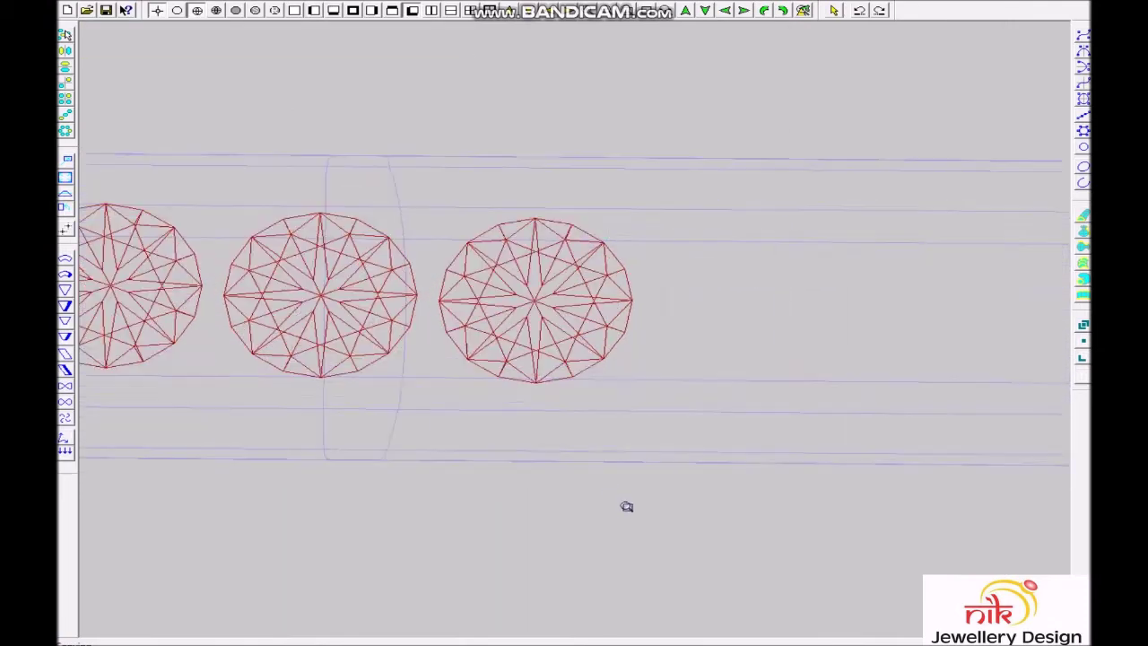
scroll(628, 505, up, 1)
key(F5)
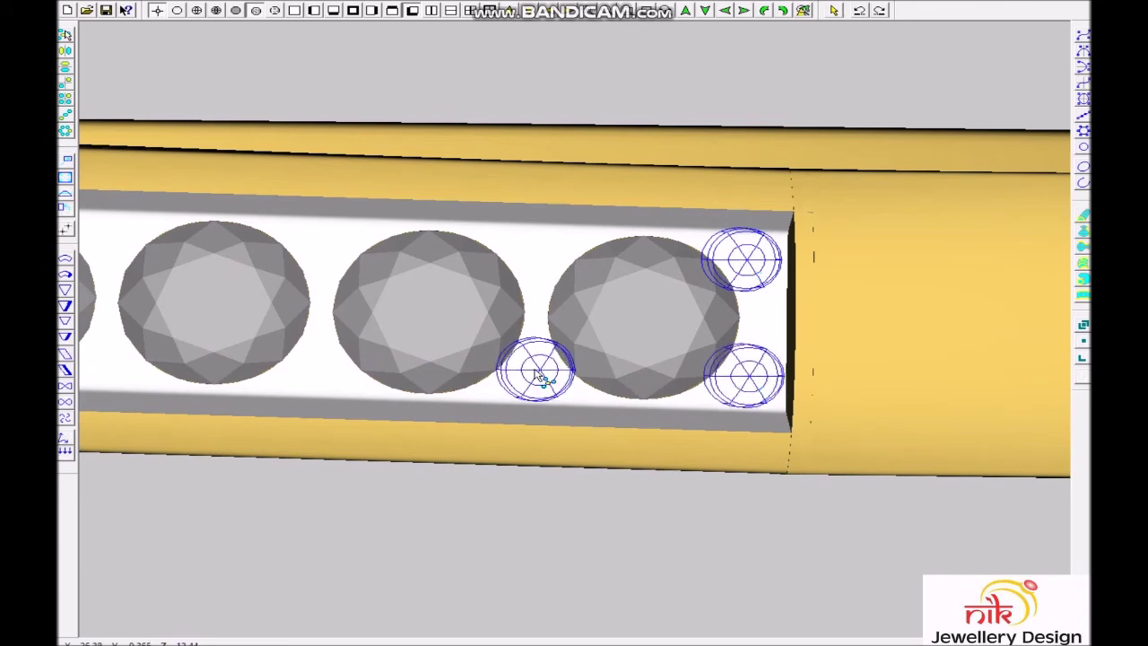
drag(533, 280, 539, 269)
Place a new prong pair in the next gap between two diamonds near the shank end.
scroll(538, 269, down, 3)
scroll(520, 350, down, 1)
scroll(507, 425, up, 4)
scroll(482, 395, up, 1)
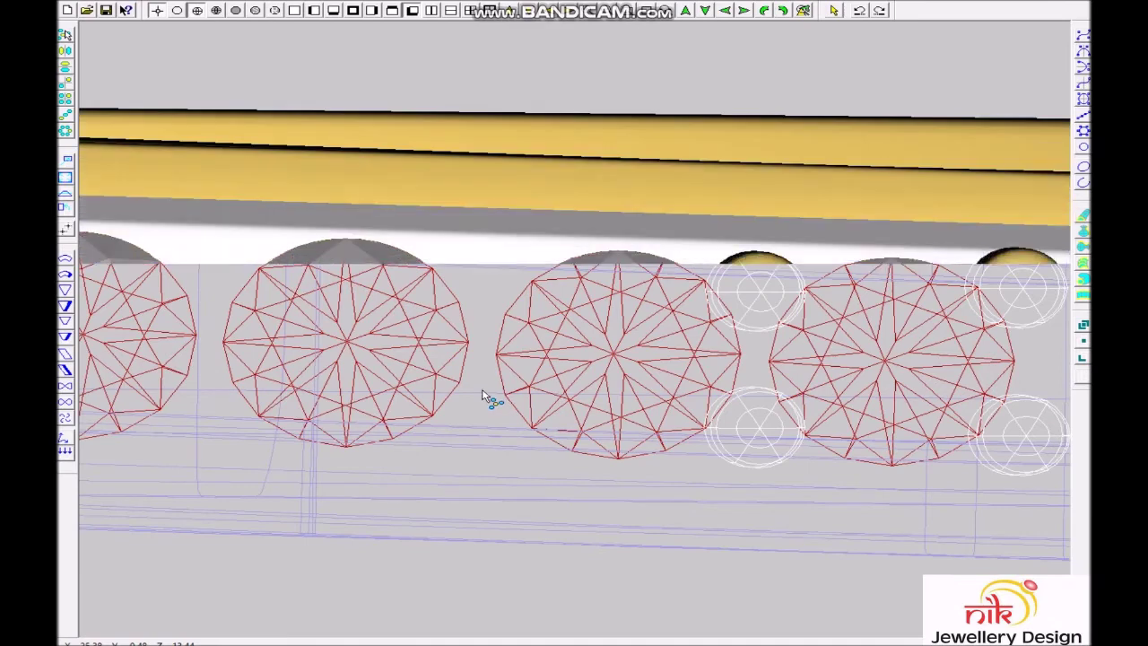
drag(477, 397, 482, 420)
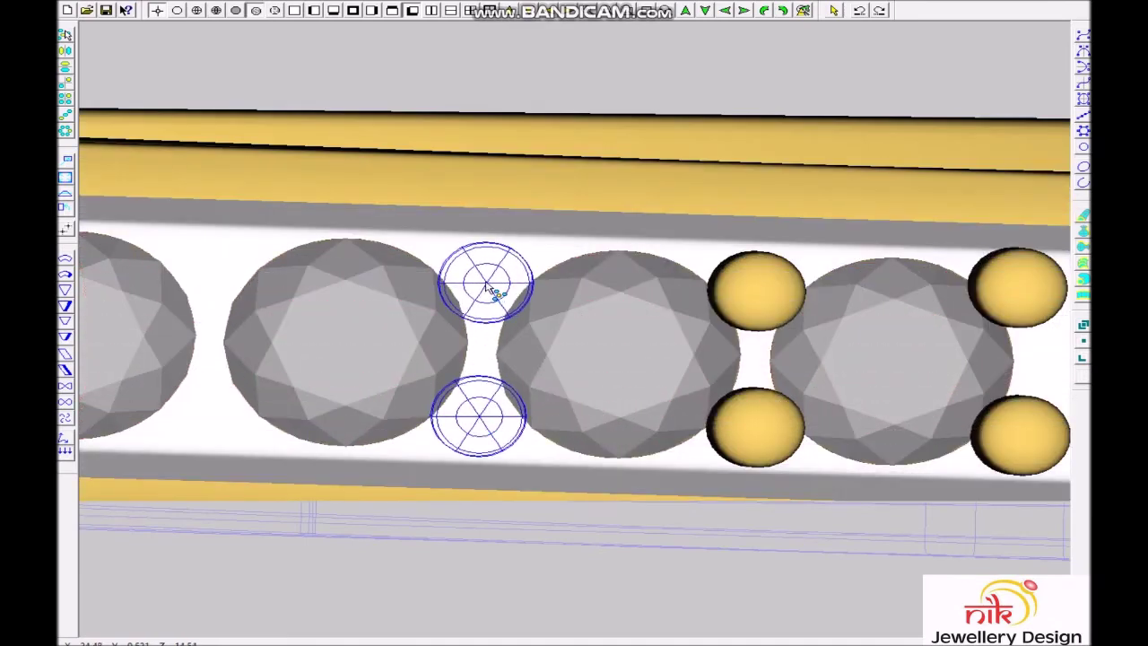
scroll(548, 313, down, 5)
scroll(554, 316, down, 1)
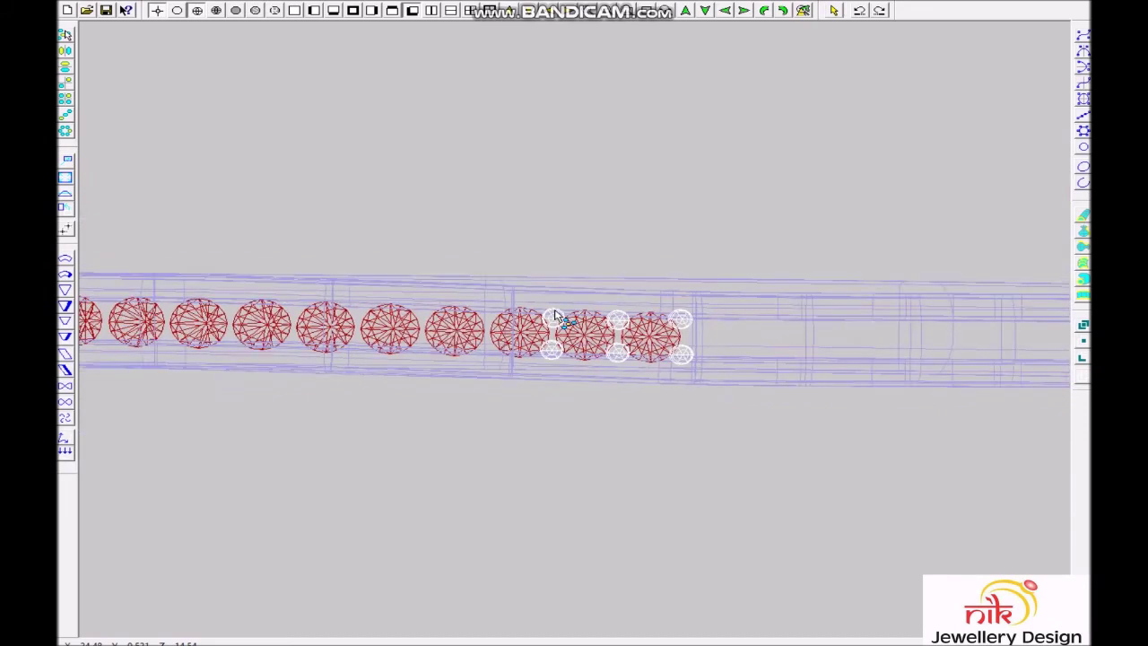
click(495, 405)
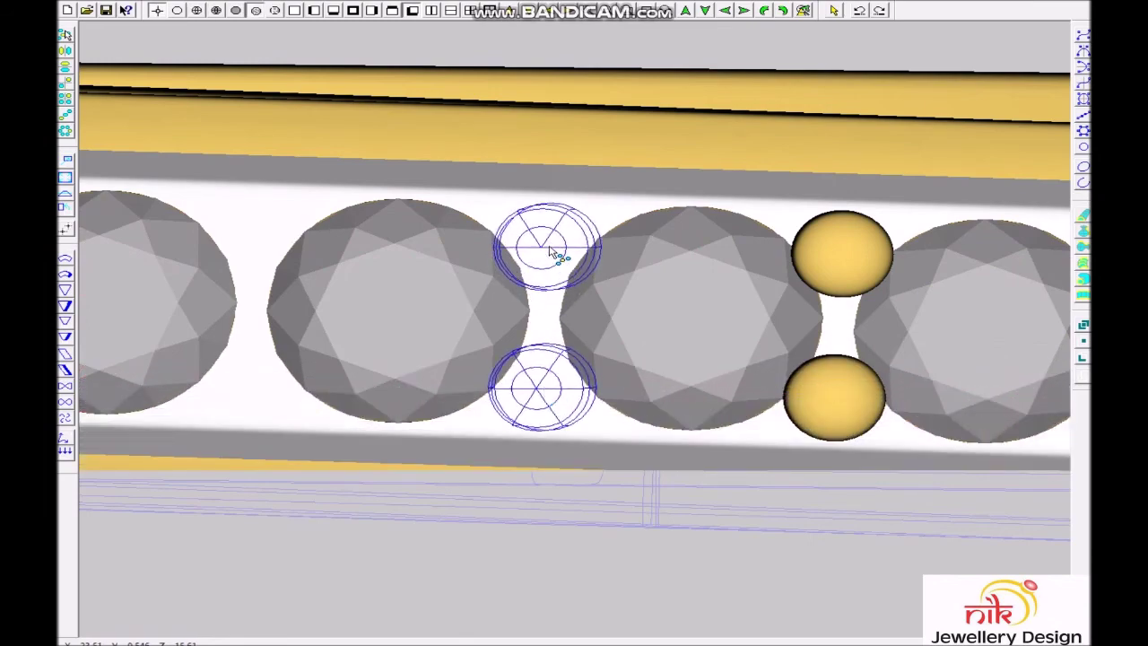
Add a second prong above the first, then a prong in the upper gap of the next stones.
click(544, 320)
click(587, 306)
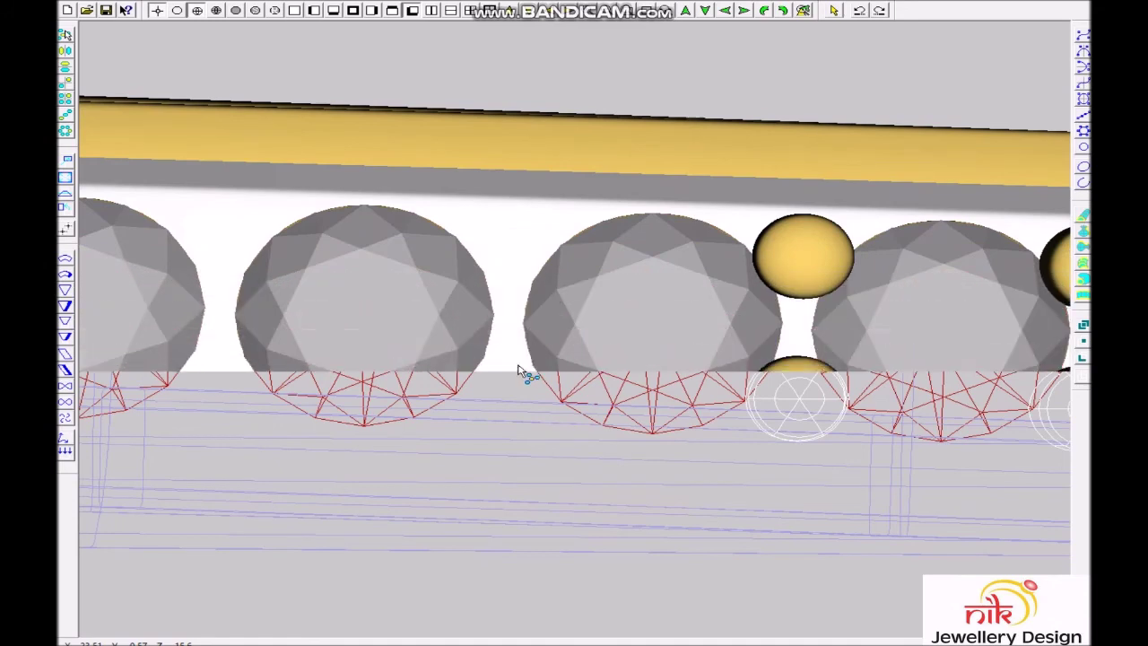
click(512, 256)
drag(209, 151, 761, 494)
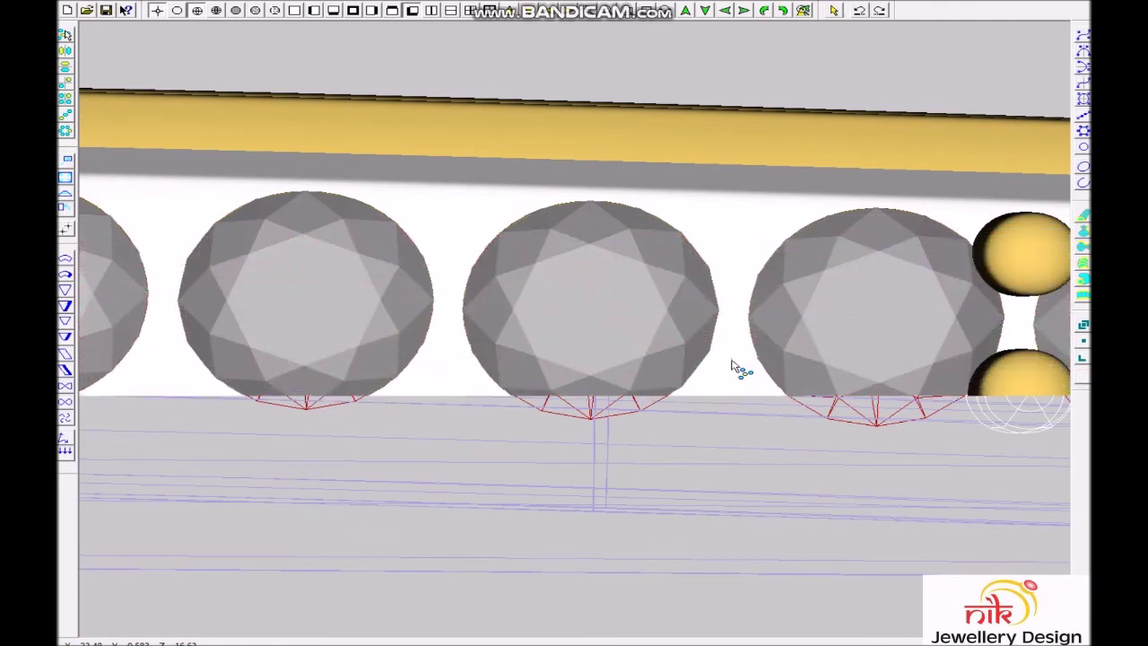
click(737, 253)
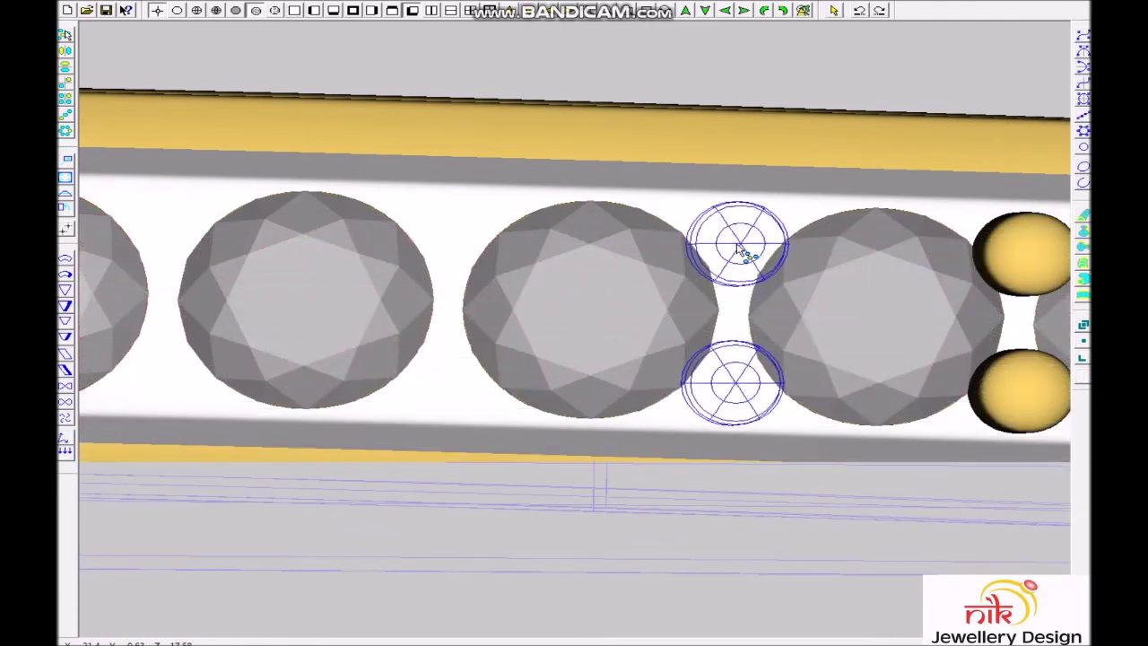
right_click(443, 242)
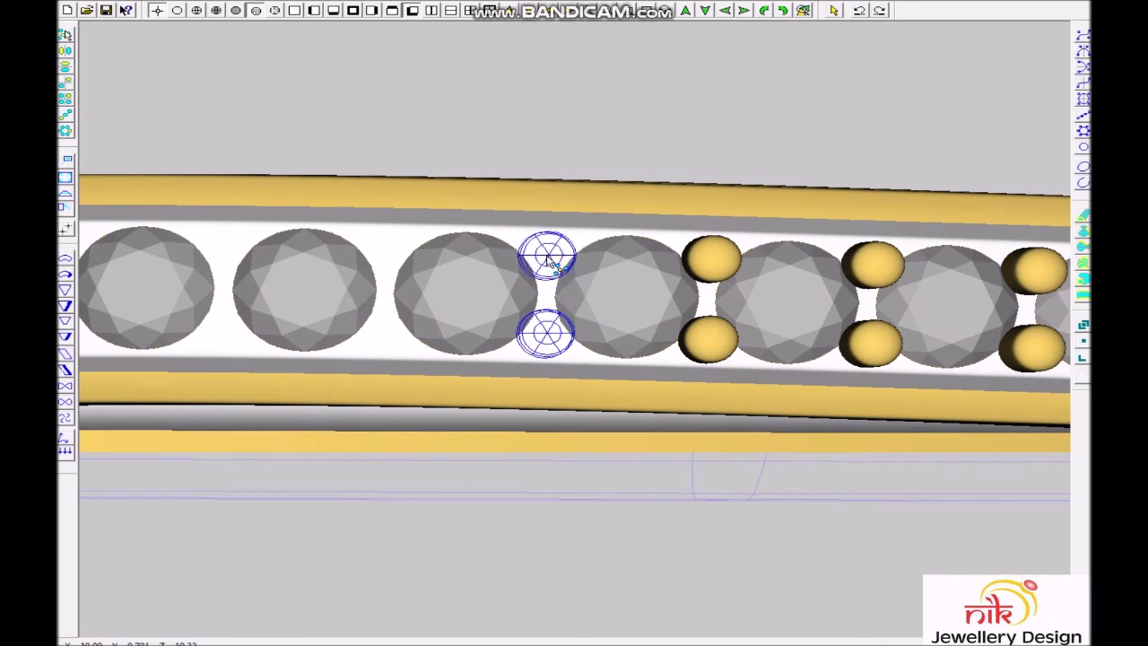
Place the lower gold prongs between the next neighbouring diamonds.
click(538, 272)
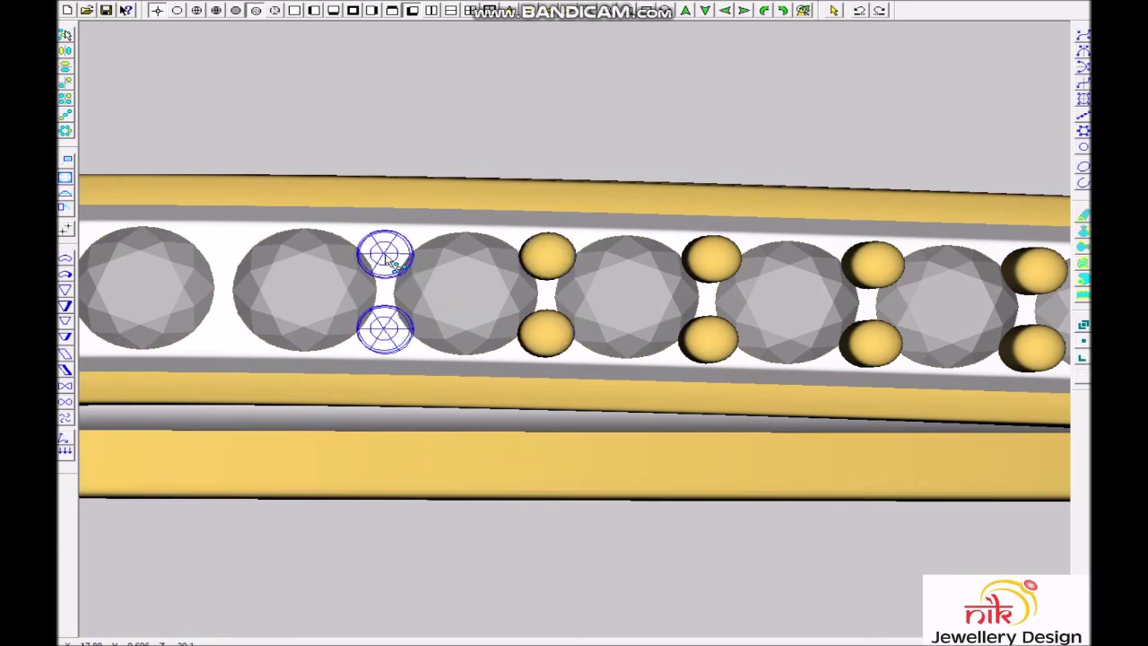
scroll(395, 287, down, 2)
scroll(537, 368, up, 5)
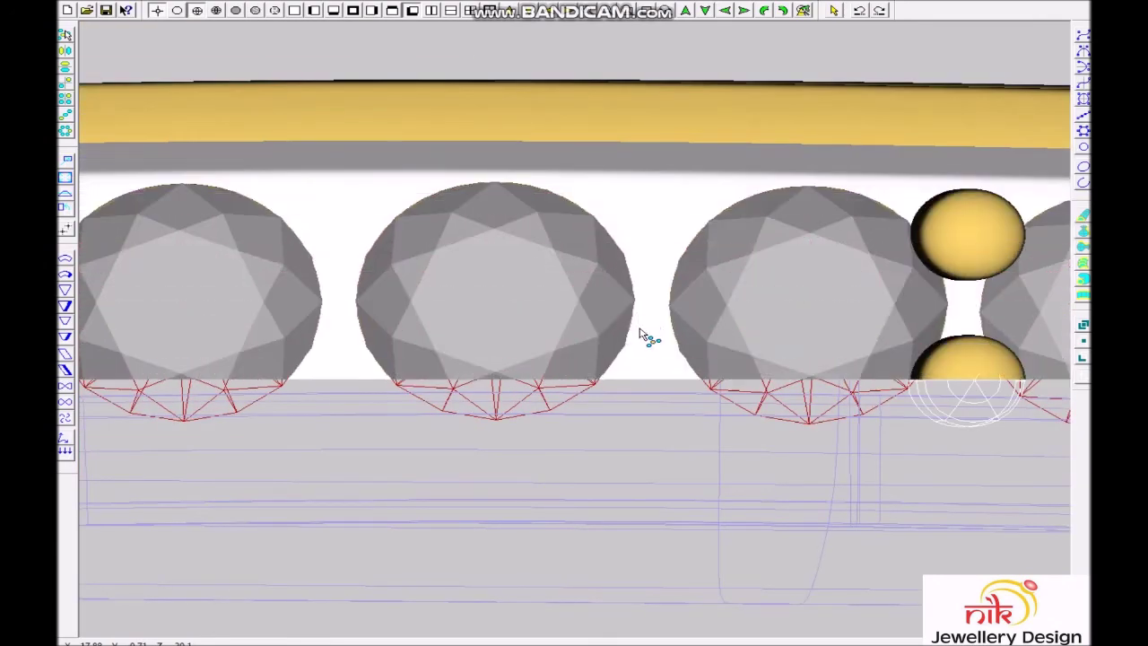
click(656, 238)
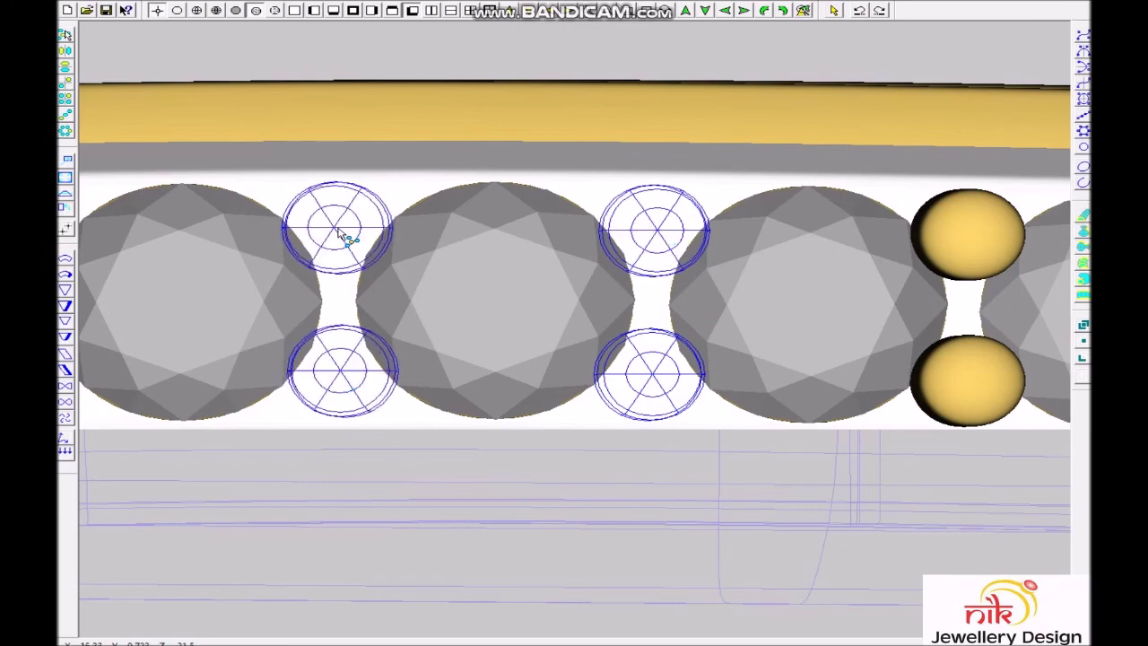
scroll(343, 233, down, 2)
scroll(533, 512, up, 2)
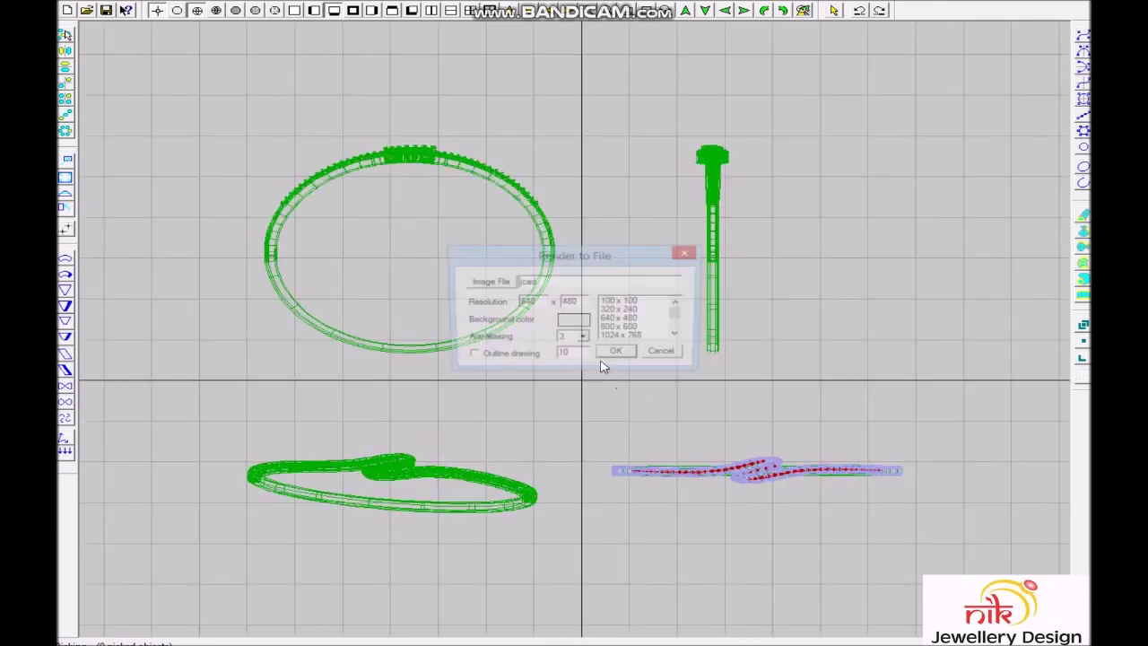
Set the render output image file to NIKLBR0064.jpg.
click(486, 272)
text(NIKLBR0064.)
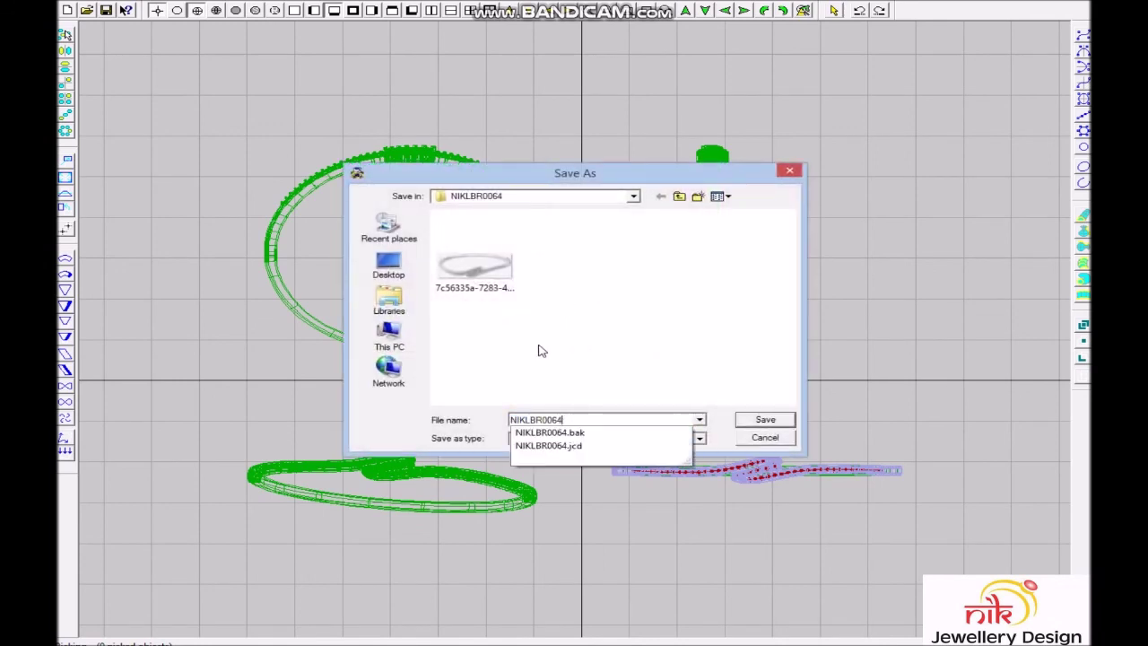
key(Tab)
key(Down)
key(Return)
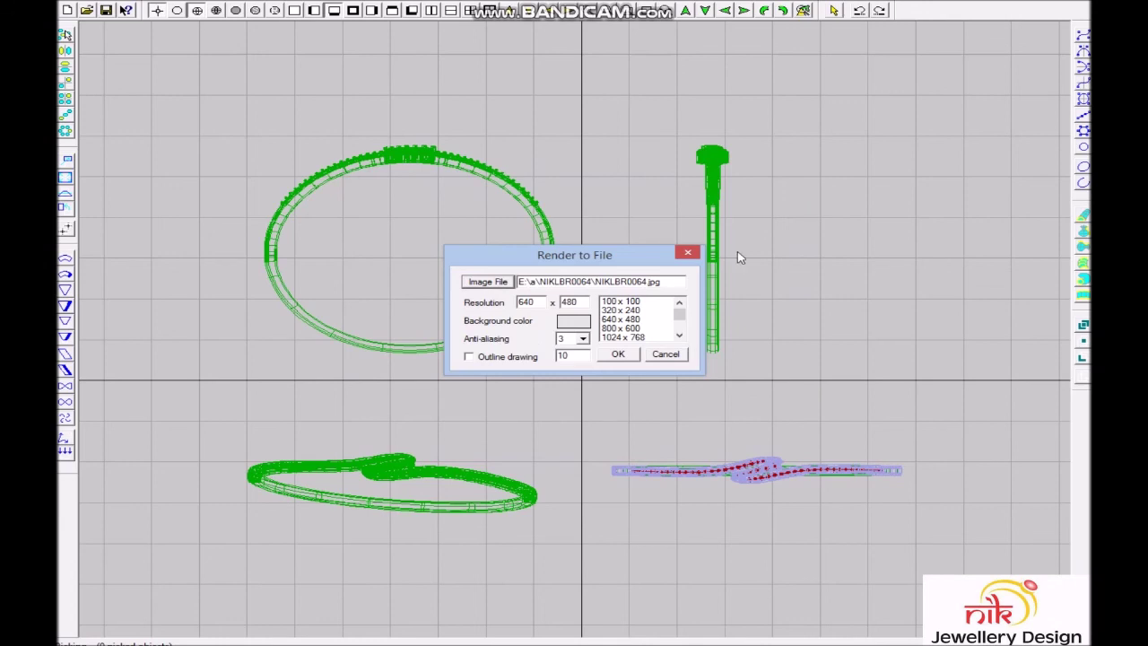
Render the bangle at 1600 × 1200 with a white background, then close the image viewer.
click(574, 320)
click(430, 409)
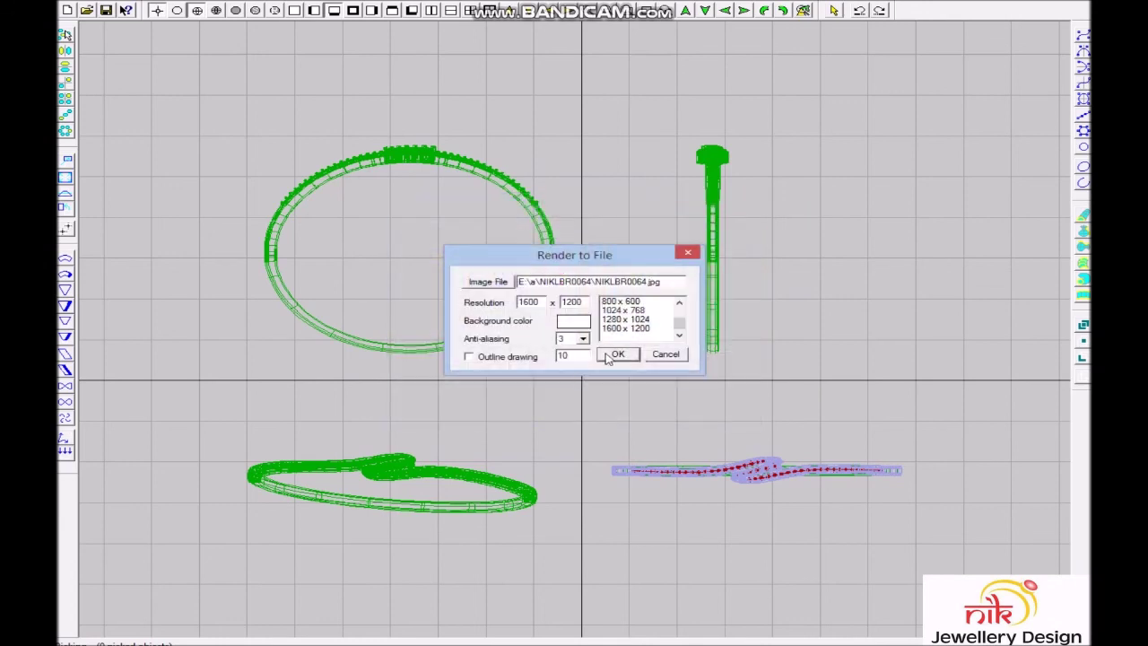
click(617, 361)
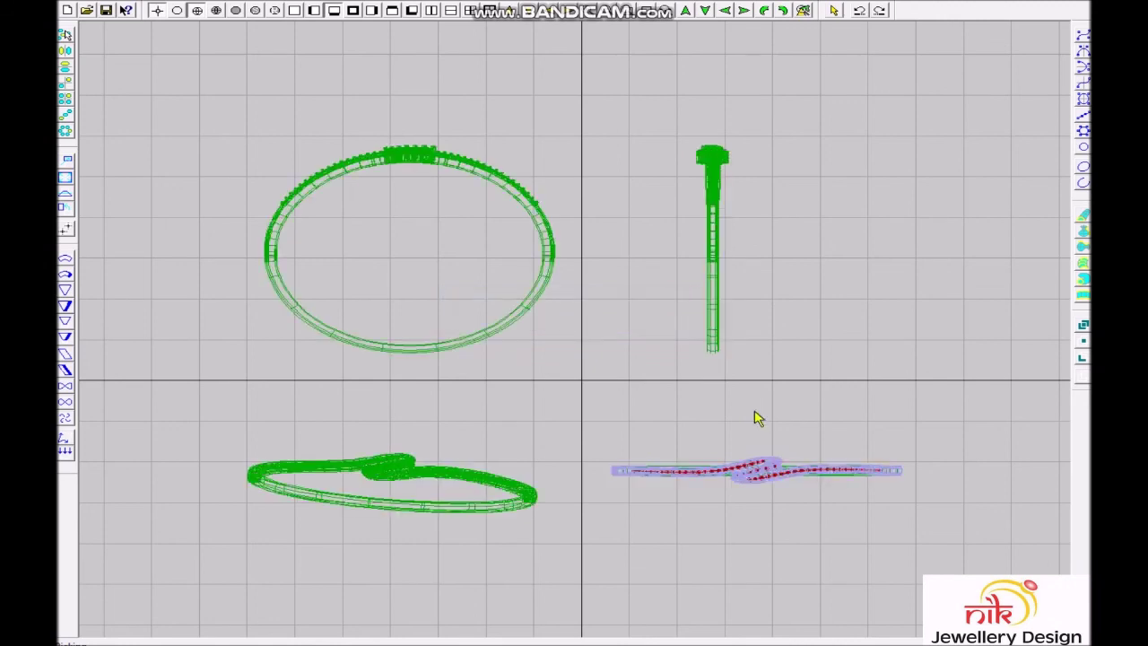
key(Escape)
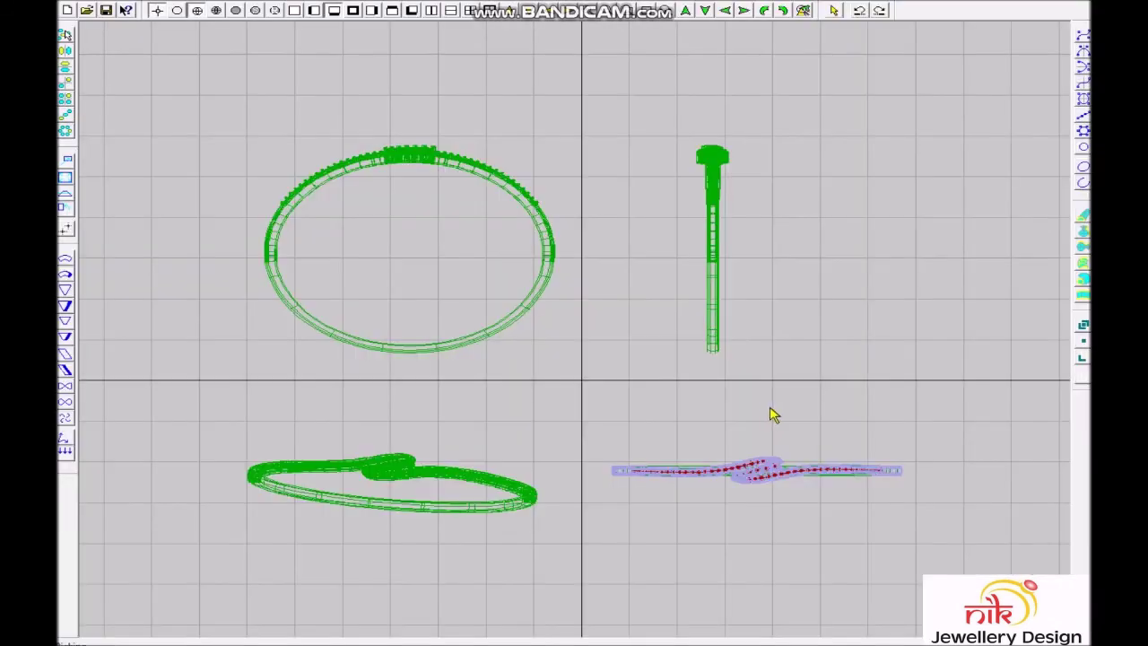